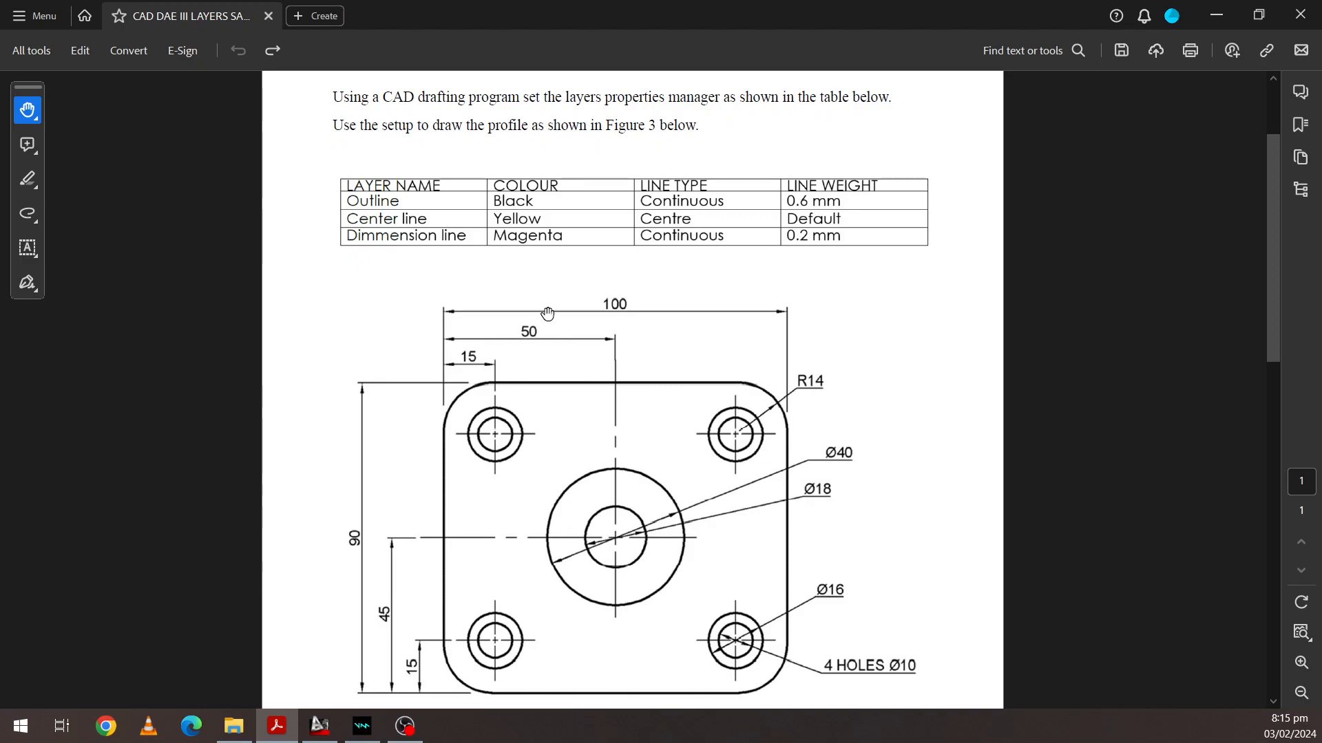
Examine the layer table and the dimensioned plate drawing in the PDF exercise
{"action": "left_click_drag", "start_coordinate": [449, 325], "coordinate": [444, 297]}
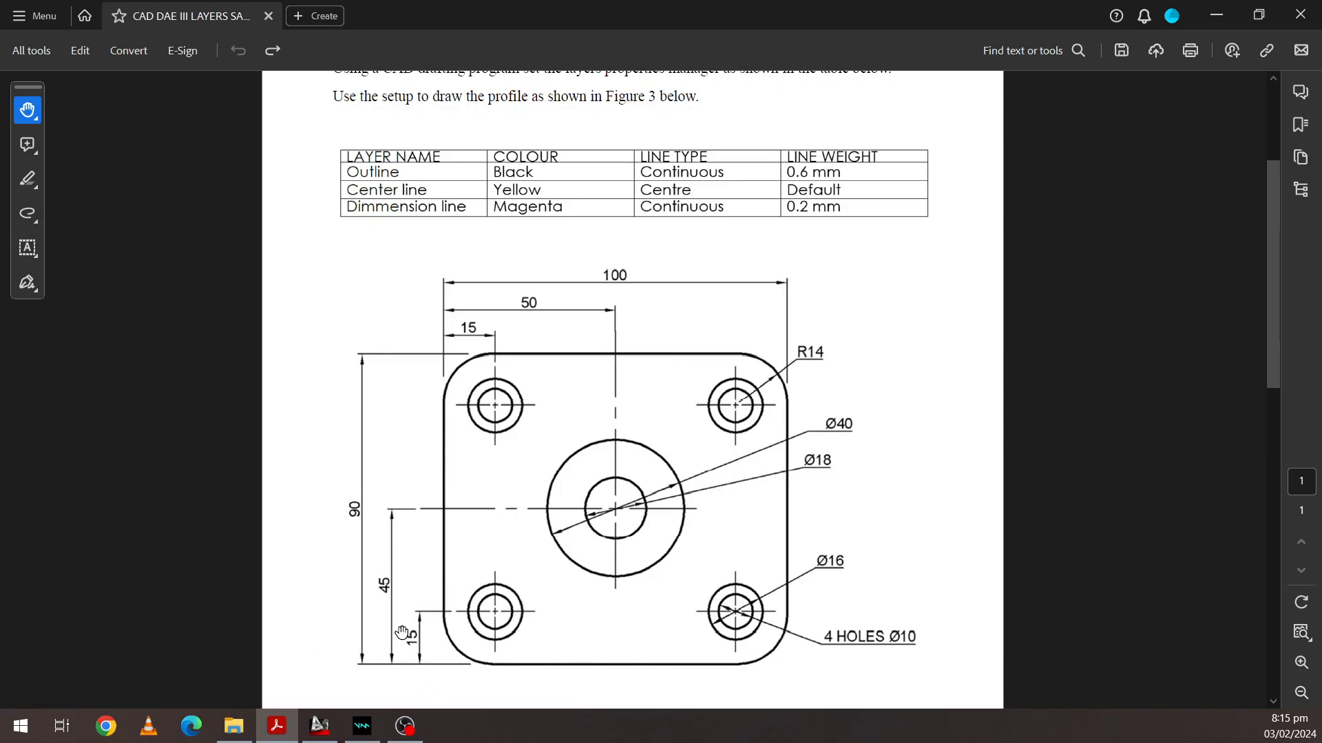
{"action": "scroll", "coordinate": [414, 515], "scroll_direction": "up", "scroll_amount": 1}
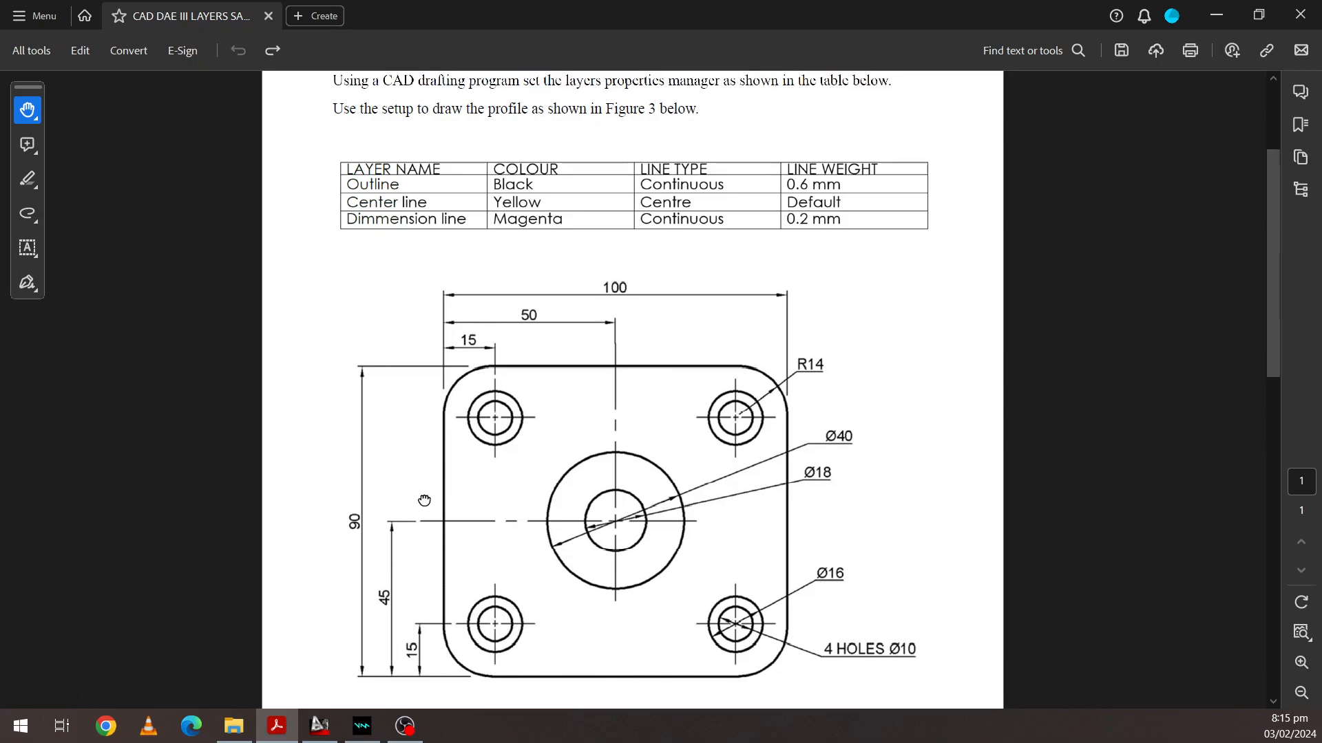
{"action": "left_click", "coordinate": [332, 738]}
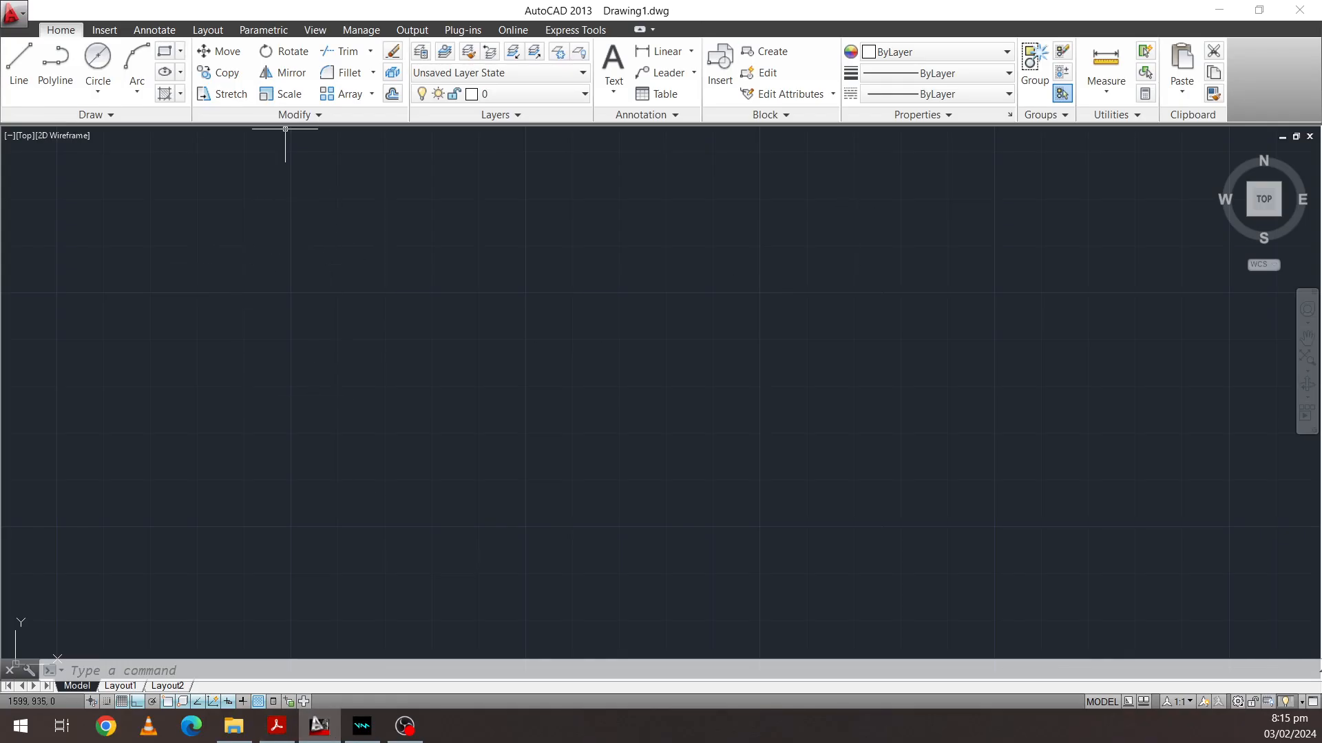
{"action": "left_click", "coordinate": [279, 722]}
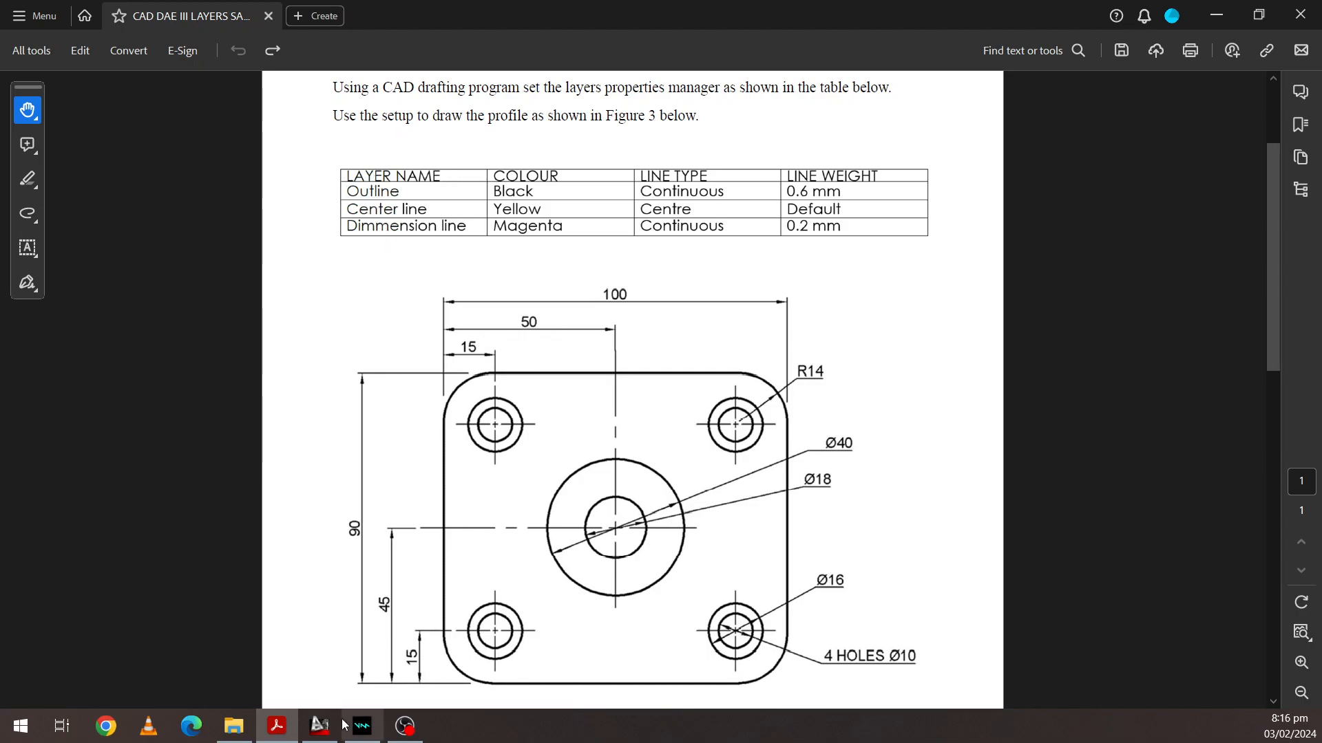
Switch to AutoCAD and create three new layers in the Layer Properties Manager
{"action": "mouse_move", "coordinate": [318, 731]}
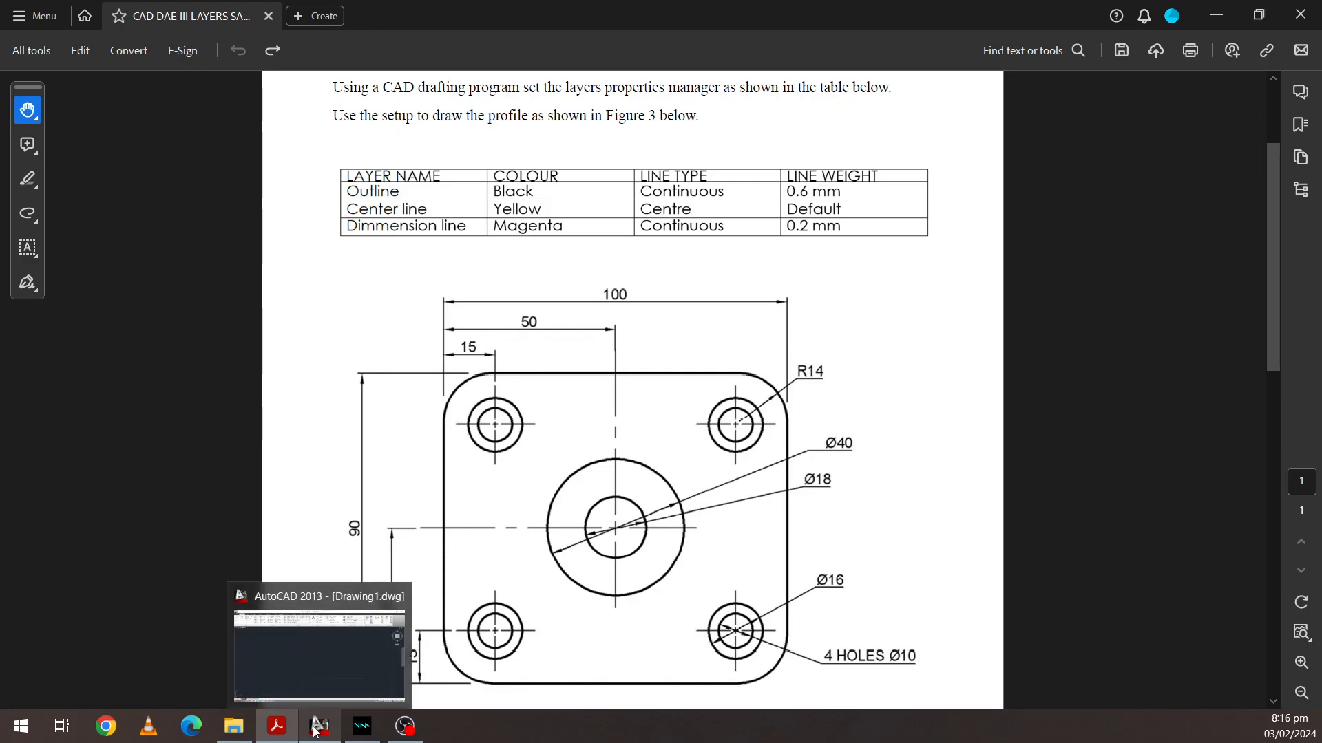
{"action": "left_click", "coordinate": [319, 727]}
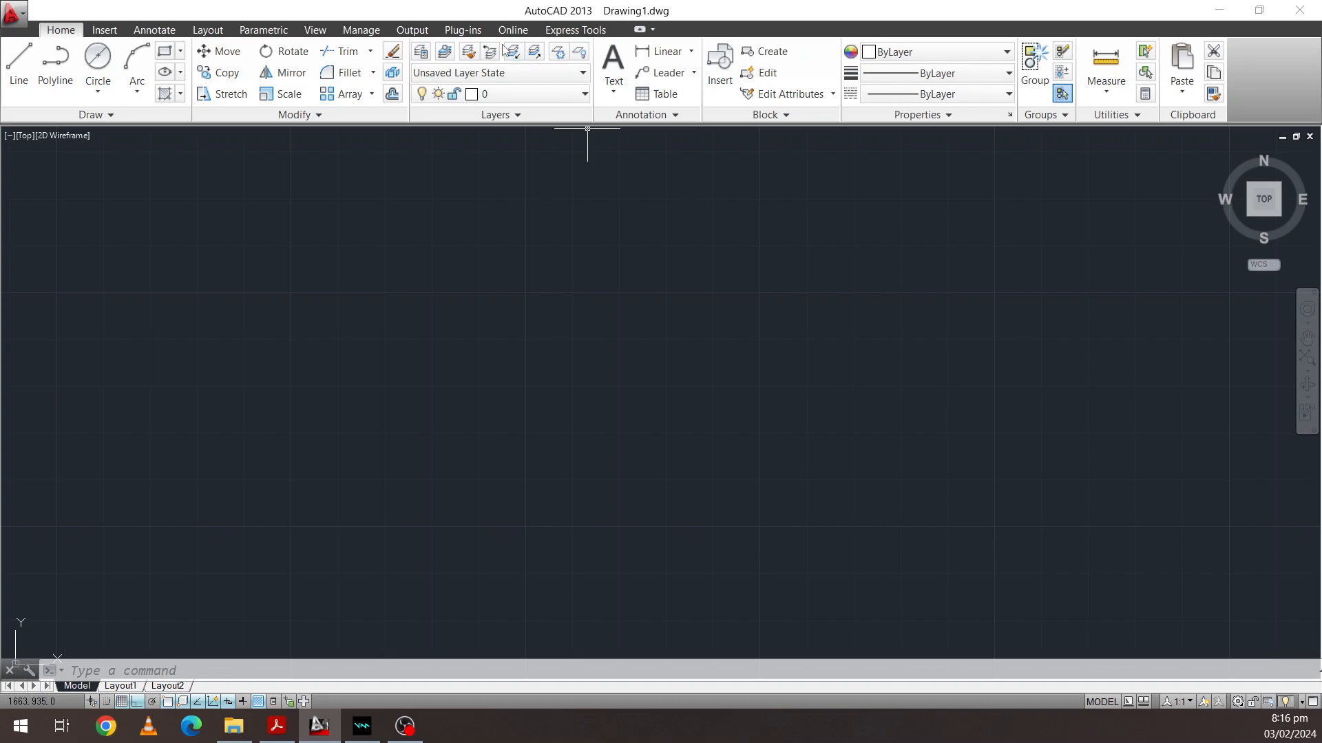
{"action": "left_click", "coordinate": [428, 55]}
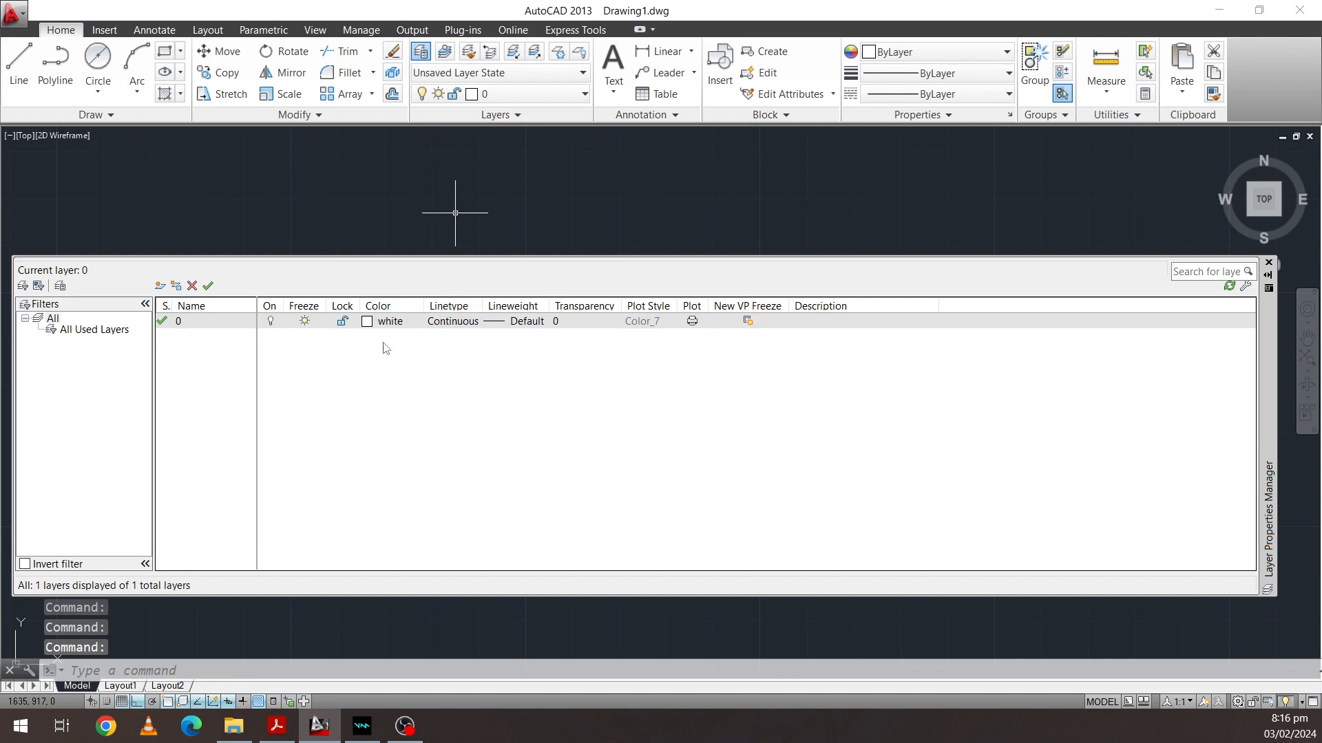
{"action": "left_click", "coordinate": [159, 287]}
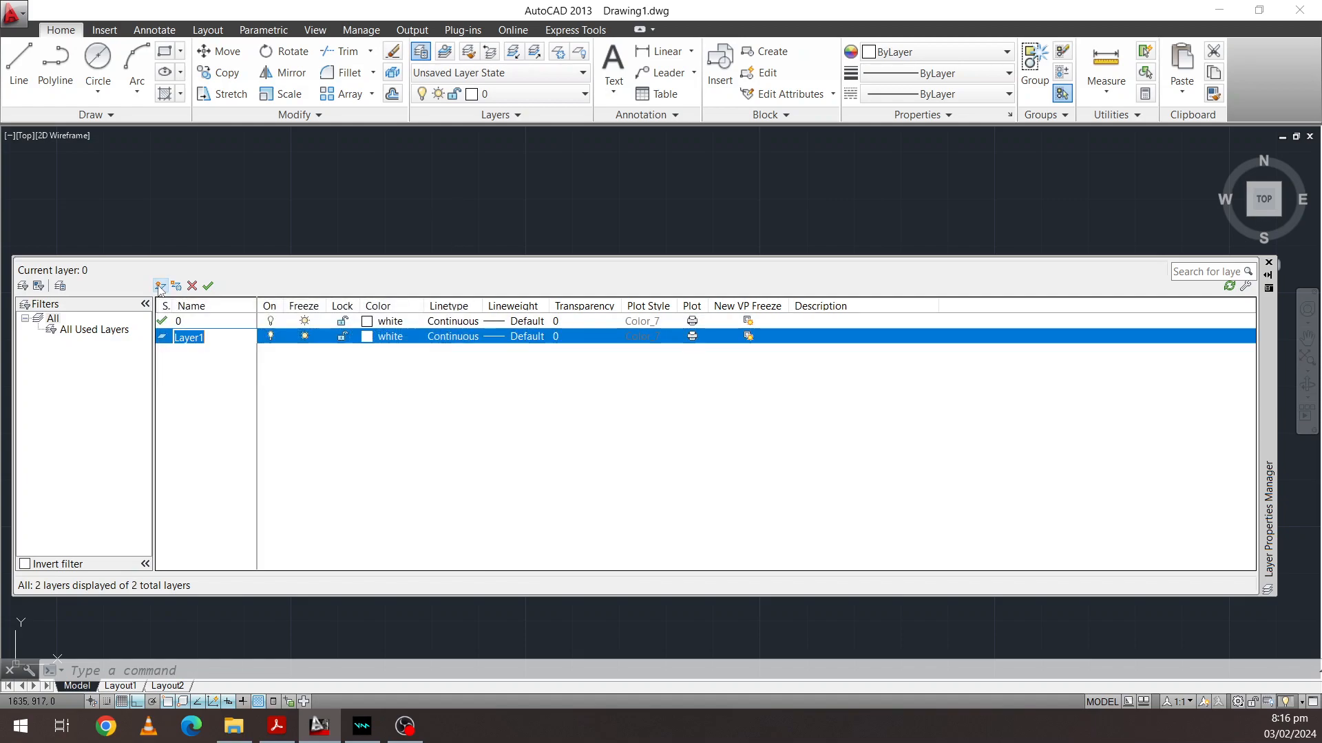
{"action": "left_click", "coordinate": [159, 286]}
{"action": "left_click", "coordinate": [159, 286]}
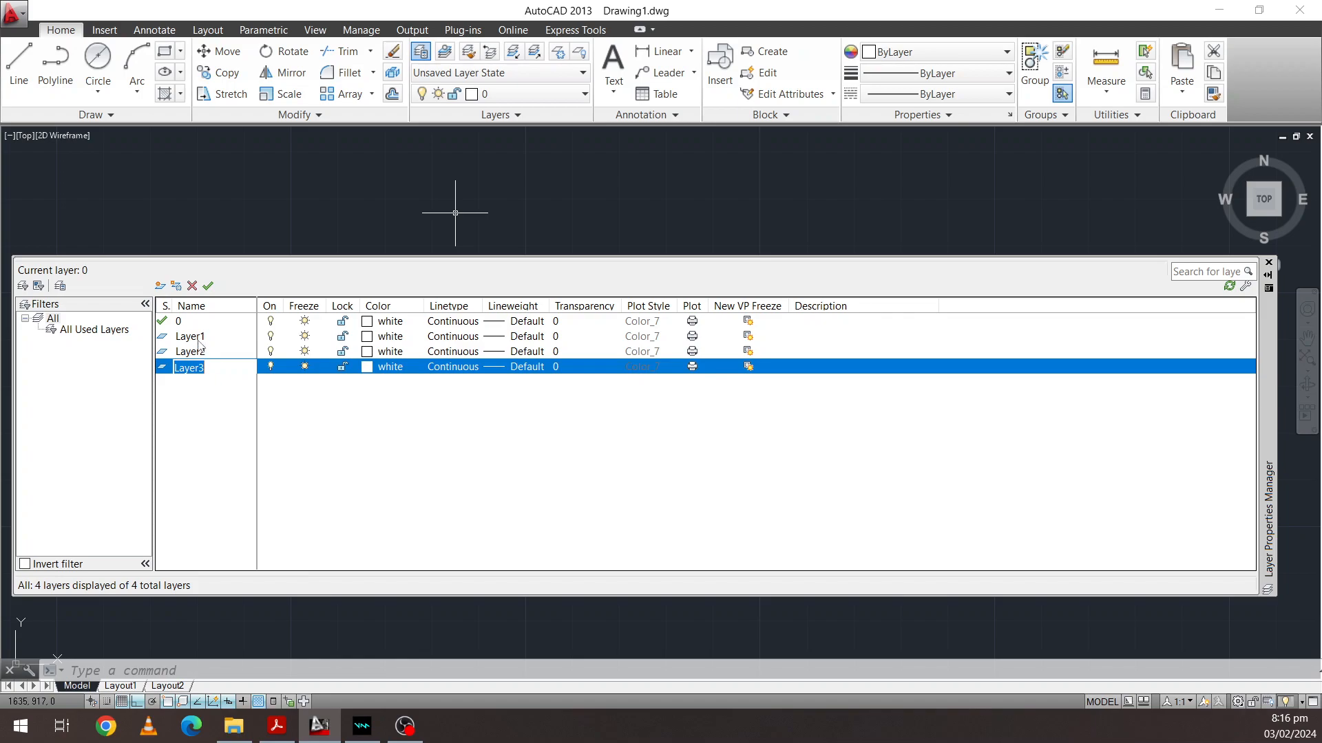
{"action": "left_click", "coordinate": [194, 415]}
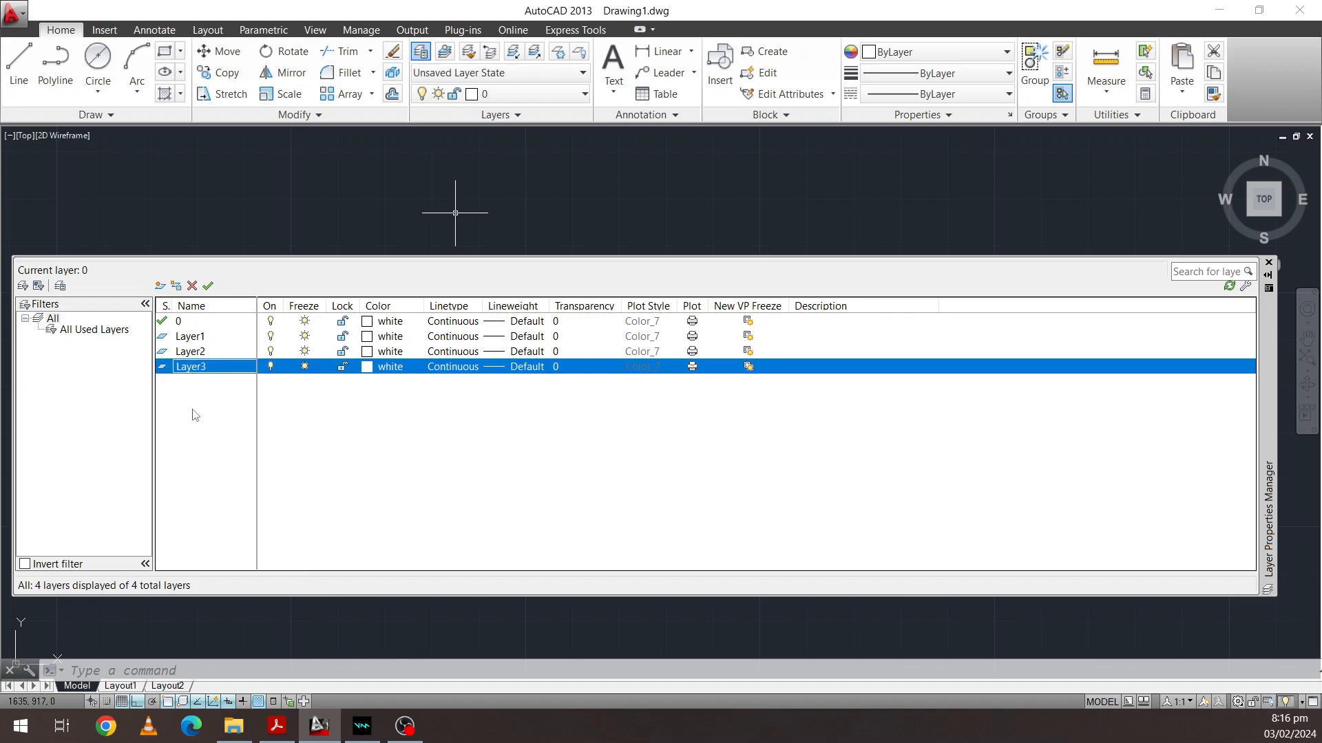
Rename the layer Layer1 as Outline
{"action": "left_click", "coordinate": [198, 340]}
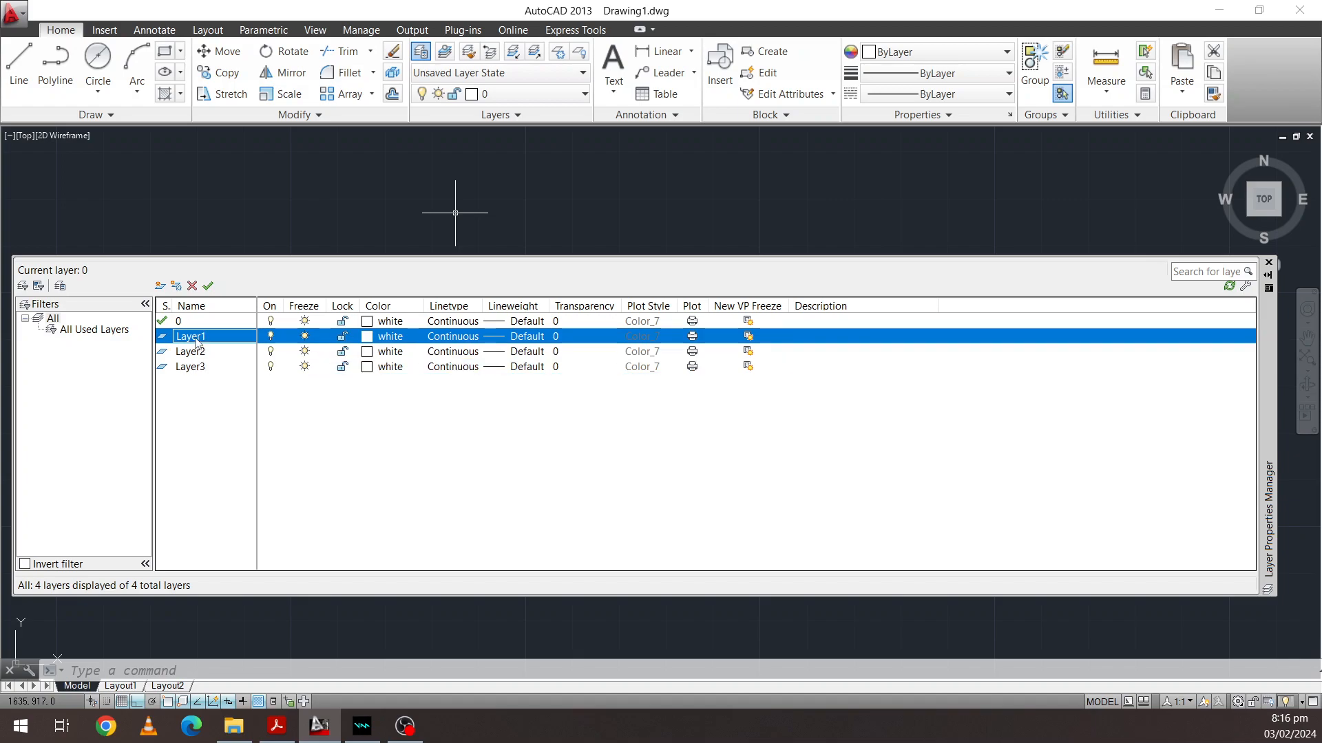
{"action": "left_click", "coordinate": [197, 340]}
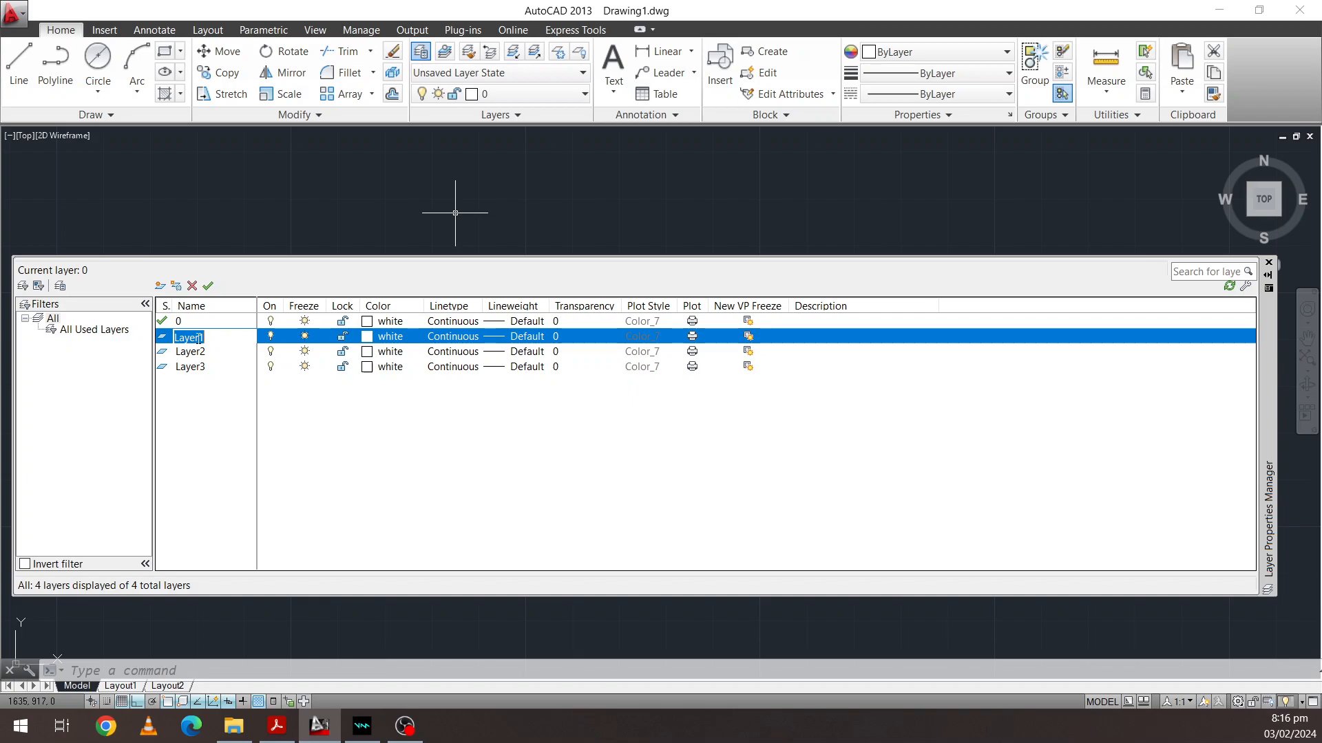
{"action": "double_click", "coordinate": [219, 352]}
{"action": "left_click", "coordinate": [215, 340]}
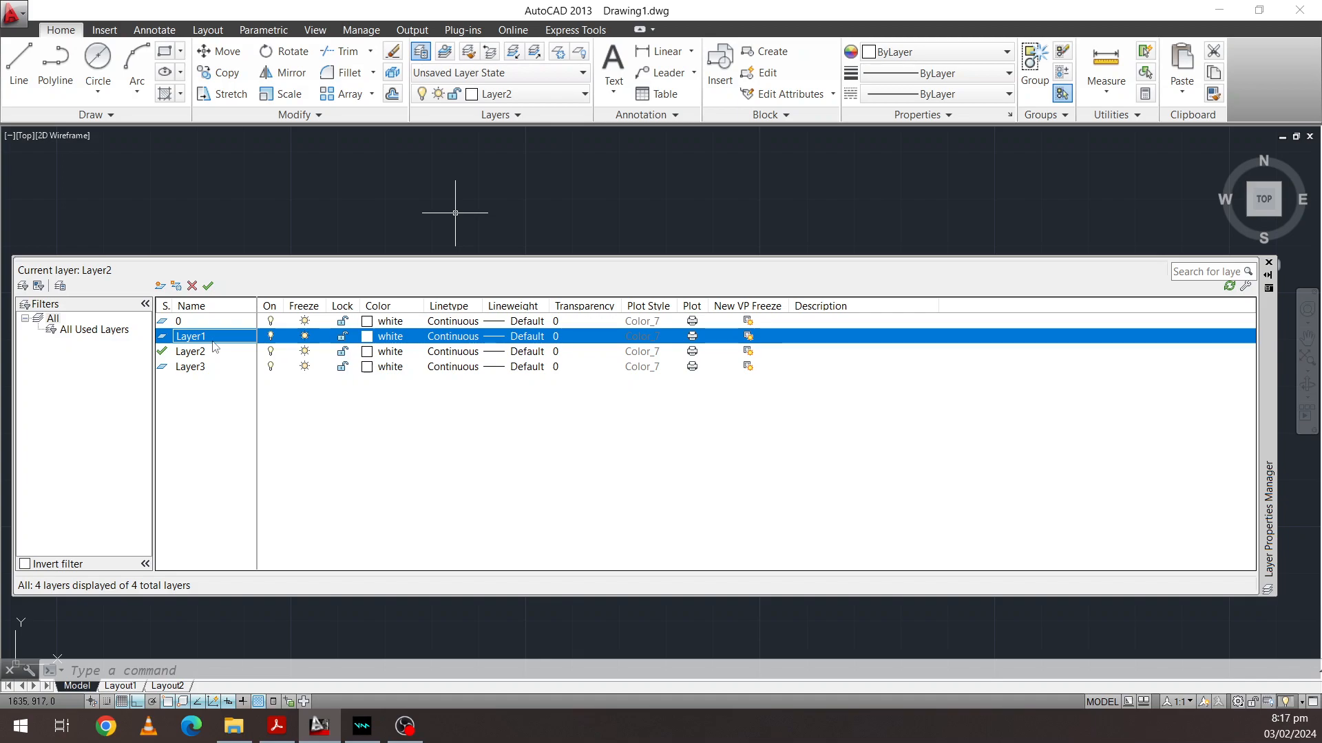
{"action": "left_click", "coordinate": [213, 337]}
{"action": "type", "text": "Outli"}
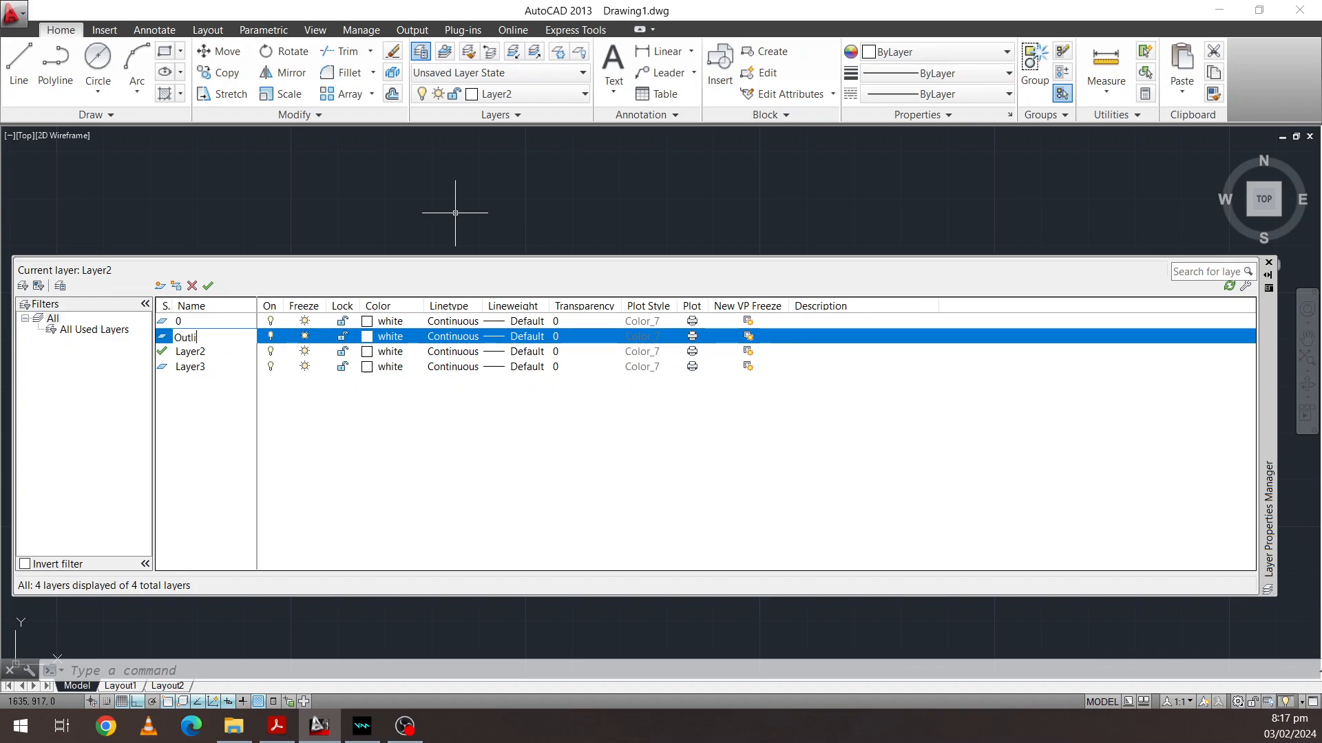
{"action": "type", "text": "ne"}
{"action": "key", "text": "Return"}
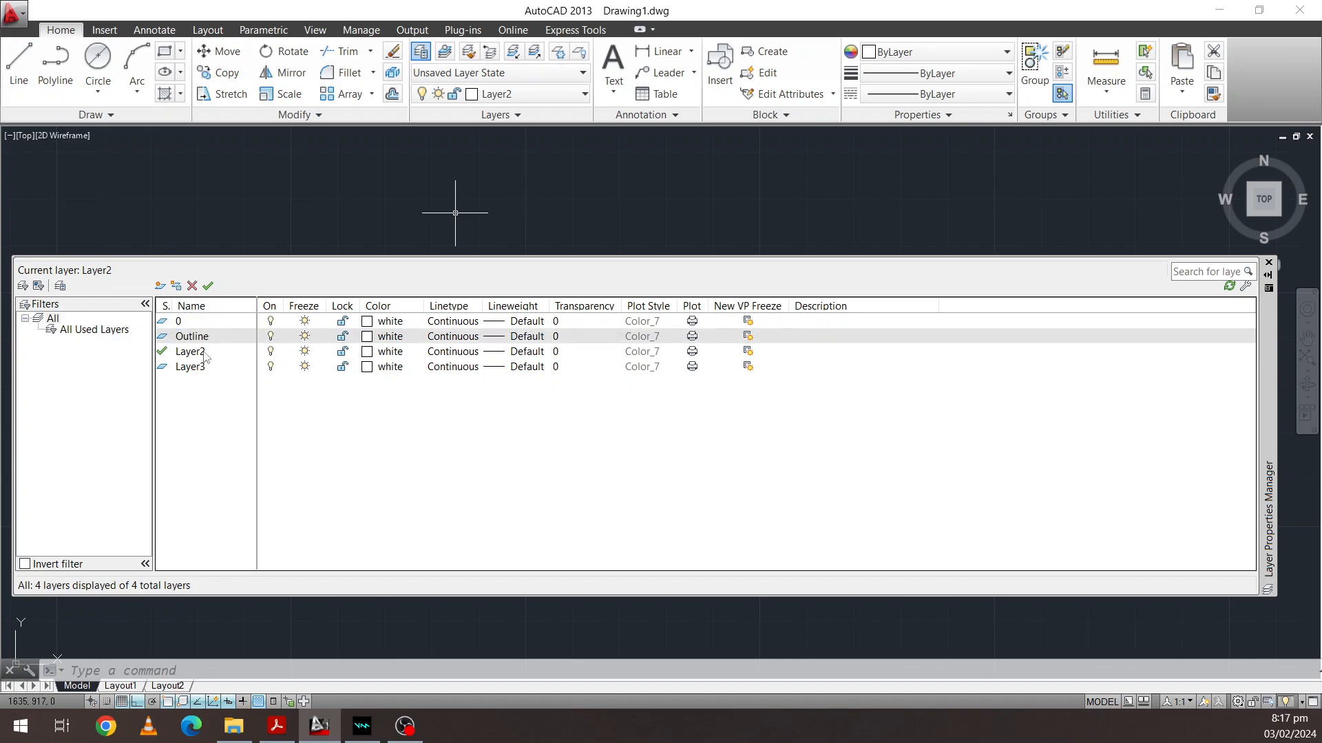
Rename the layer Layer2 as Centerline
{"action": "left_click", "coordinate": [205, 352]}
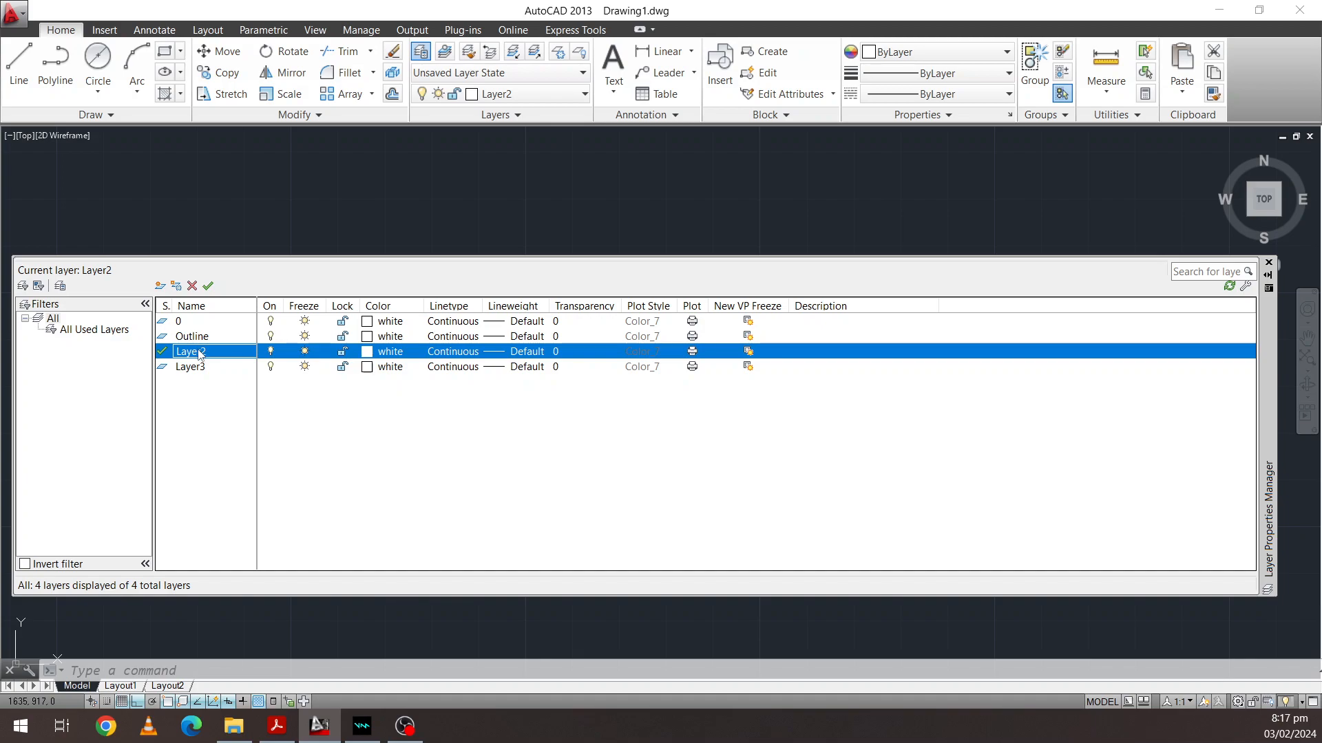
{"action": "left_click", "coordinate": [200, 354]}
{"action": "type", "text": "Centerli"}
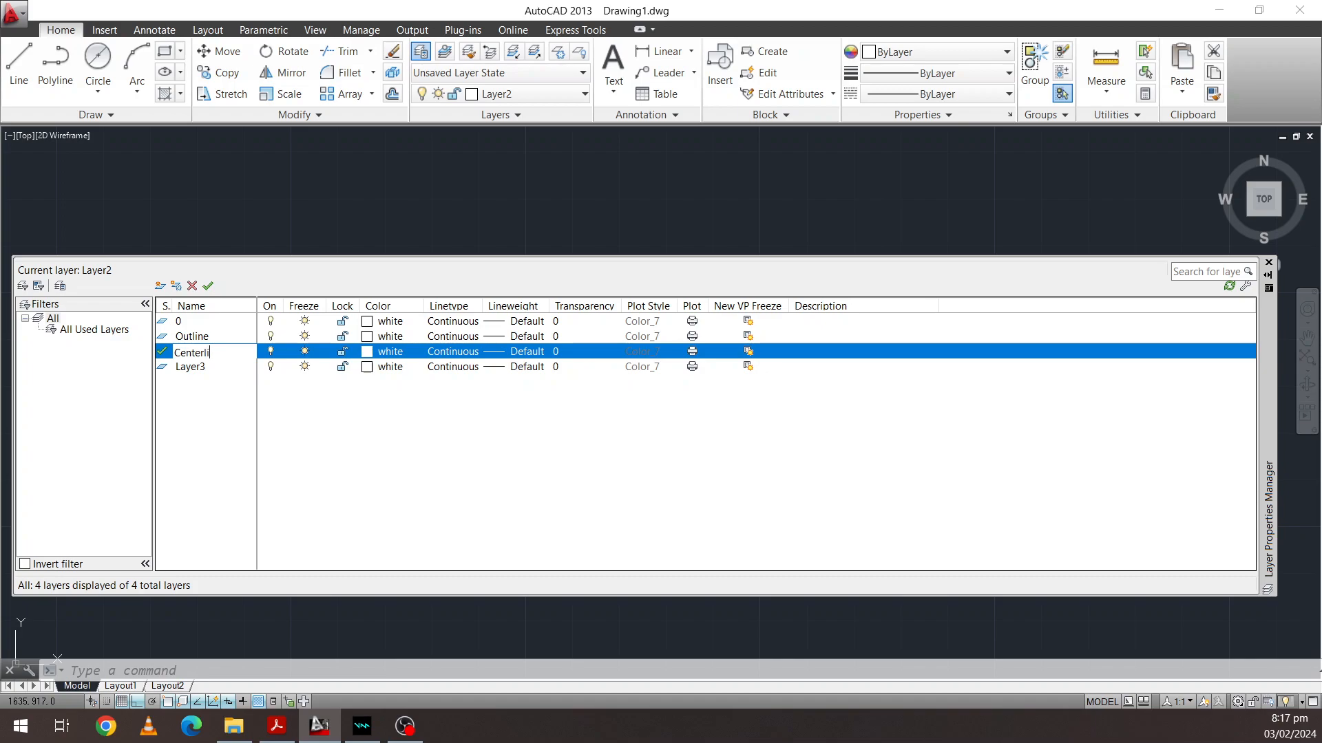
{"action": "key", "text": "Return"}
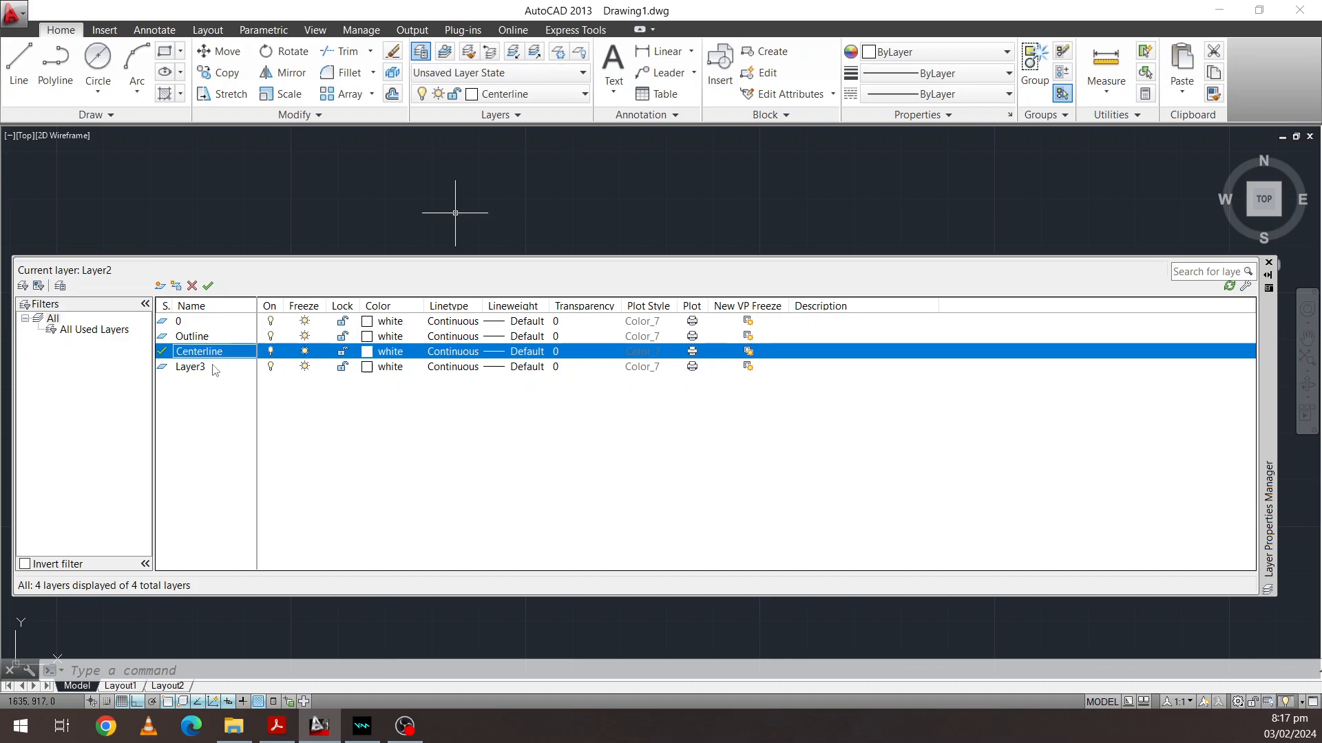
Rename the layer Layer3 as Dimension line and sort the layer list by name in ascending order
{"action": "left_click", "coordinate": [214, 369]}
{"action": "left_click", "coordinate": [214, 367]}
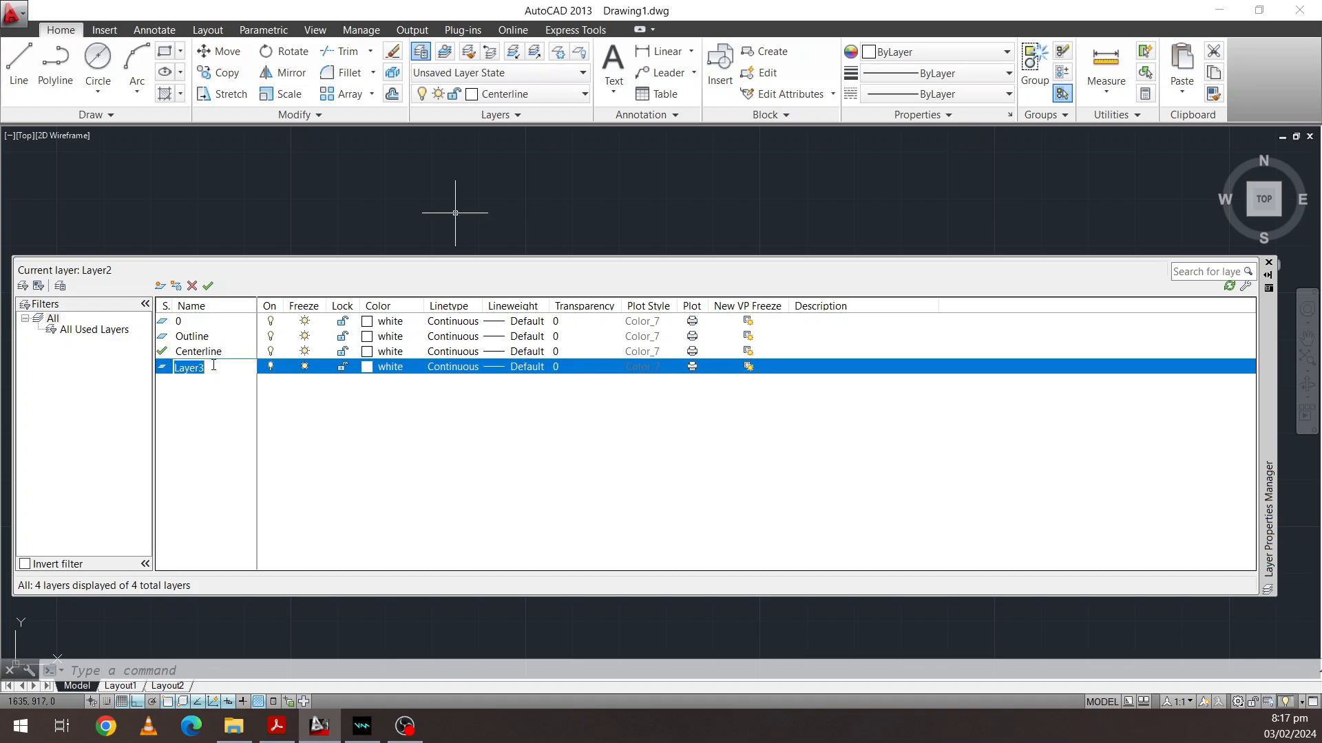
{"action": "type", "text": "d"}
{"action": "key", "text": "Return"}
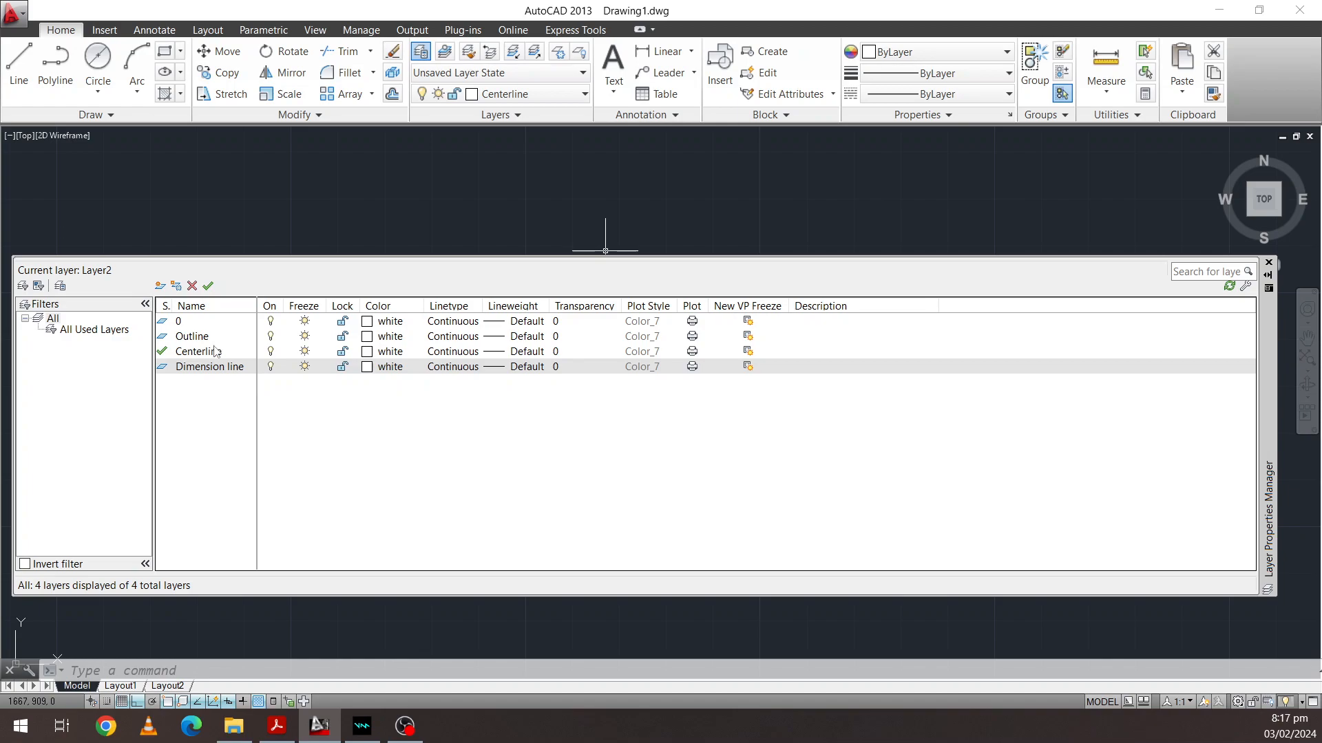
{"action": "left_click", "coordinate": [193, 307]}
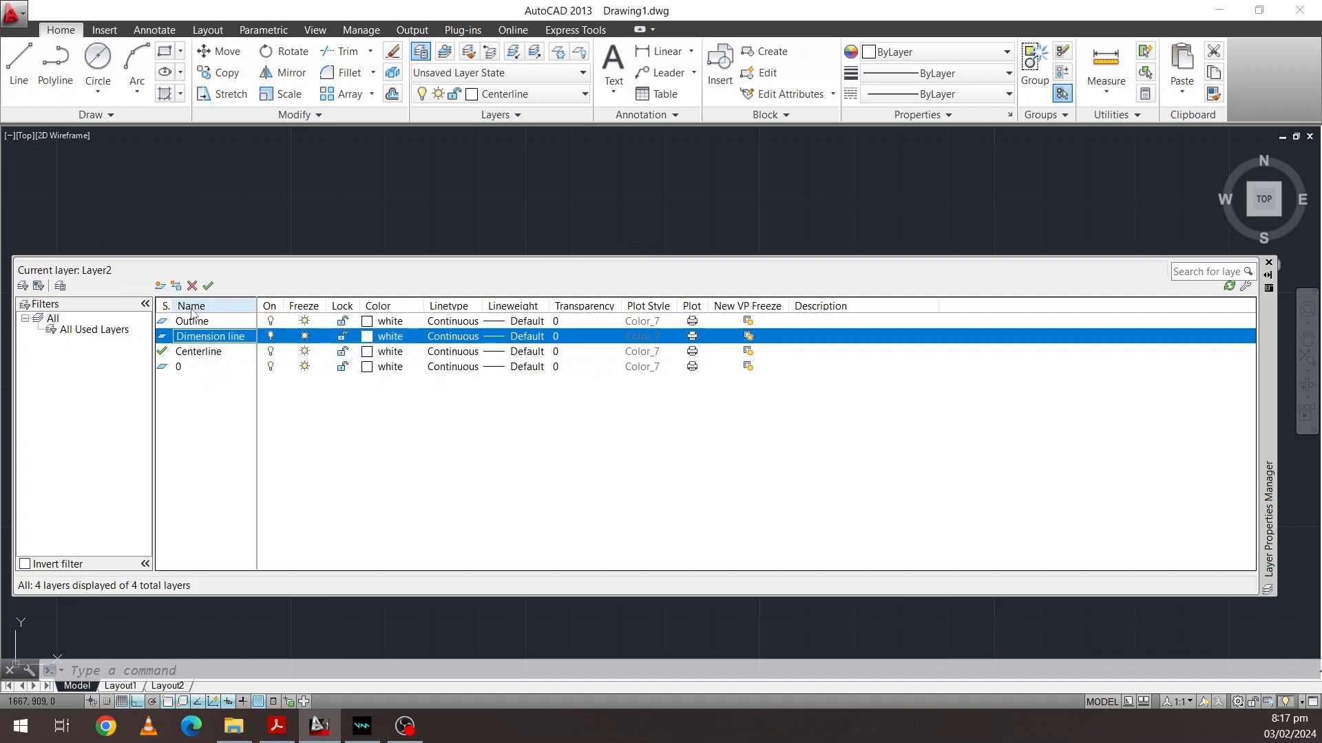
{"action": "left_click", "coordinate": [192, 309]}
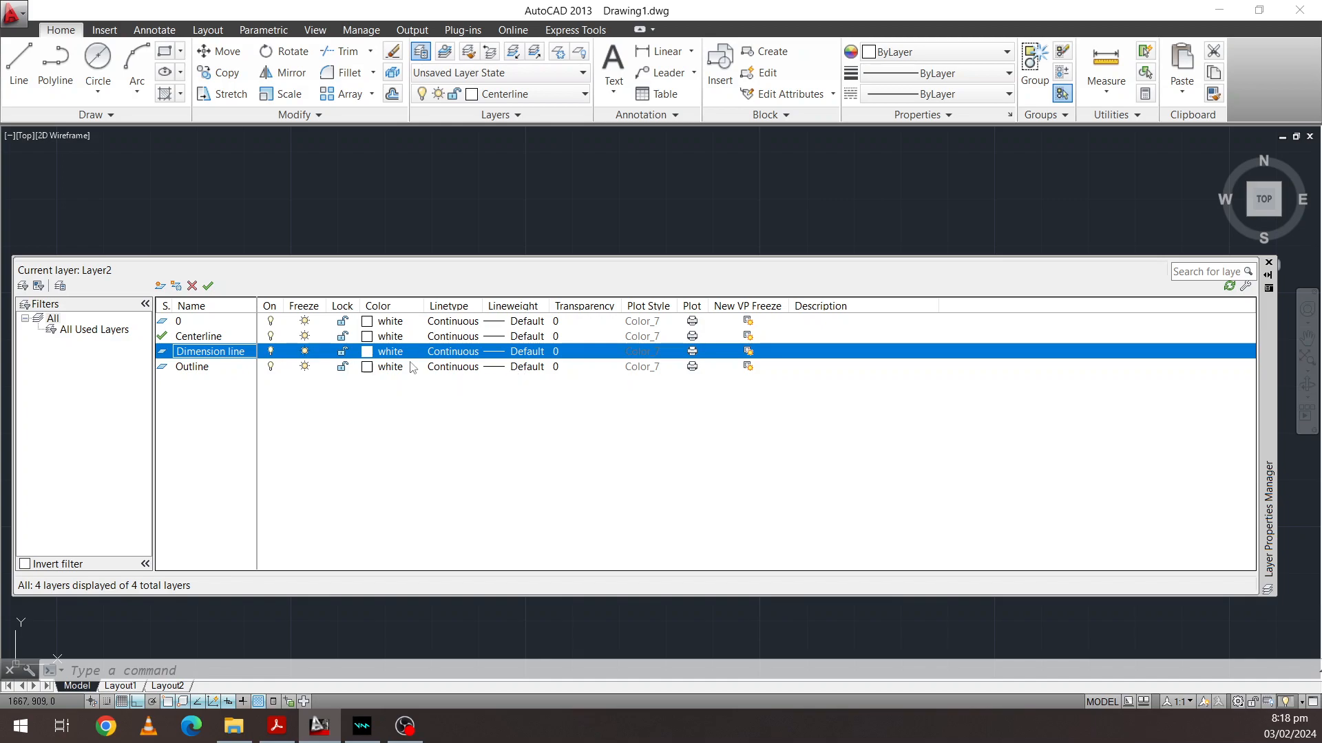
Set the Outline layer's color to black (index 250) and the Dimension line layer's color to magenta
{"action": "left_click", "coordinate": [369, 372]}
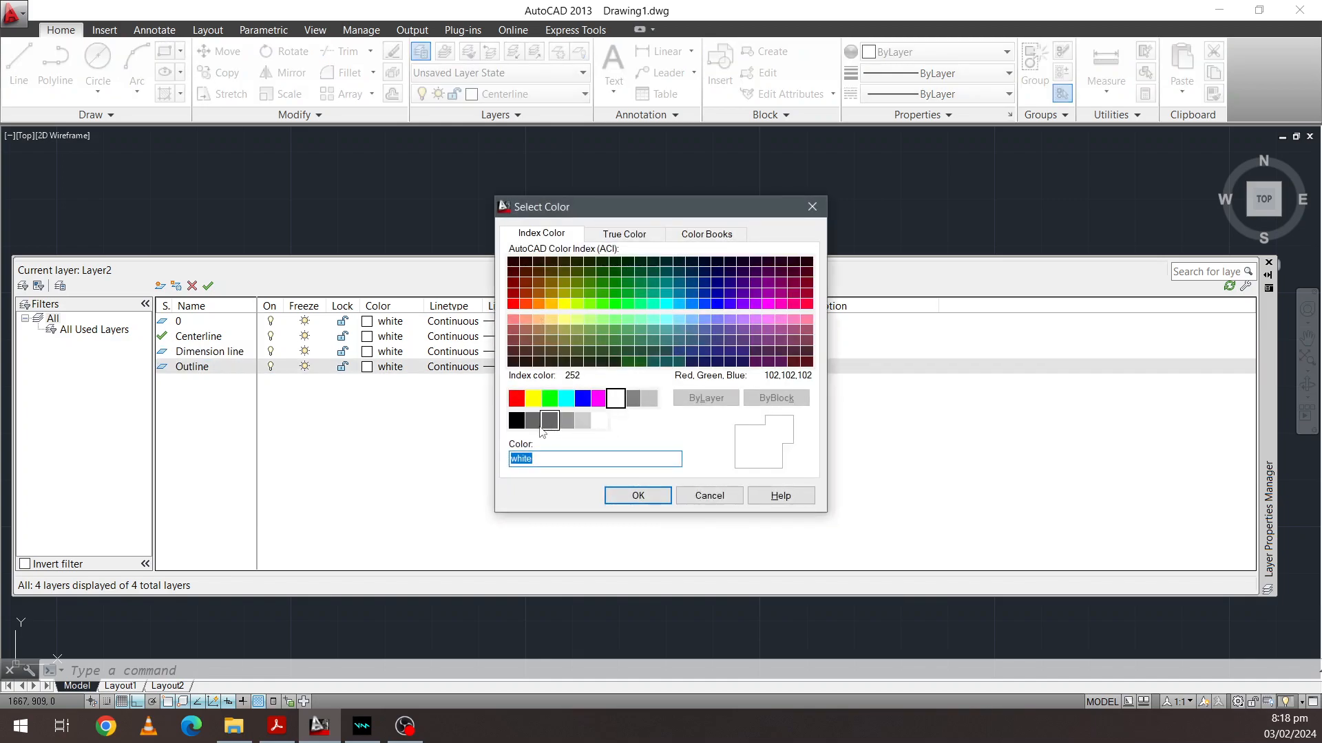
{"action": "left_click", "coordinate": [523, 424]}
{"action": "left_click", "coordinate": [626, 496]}
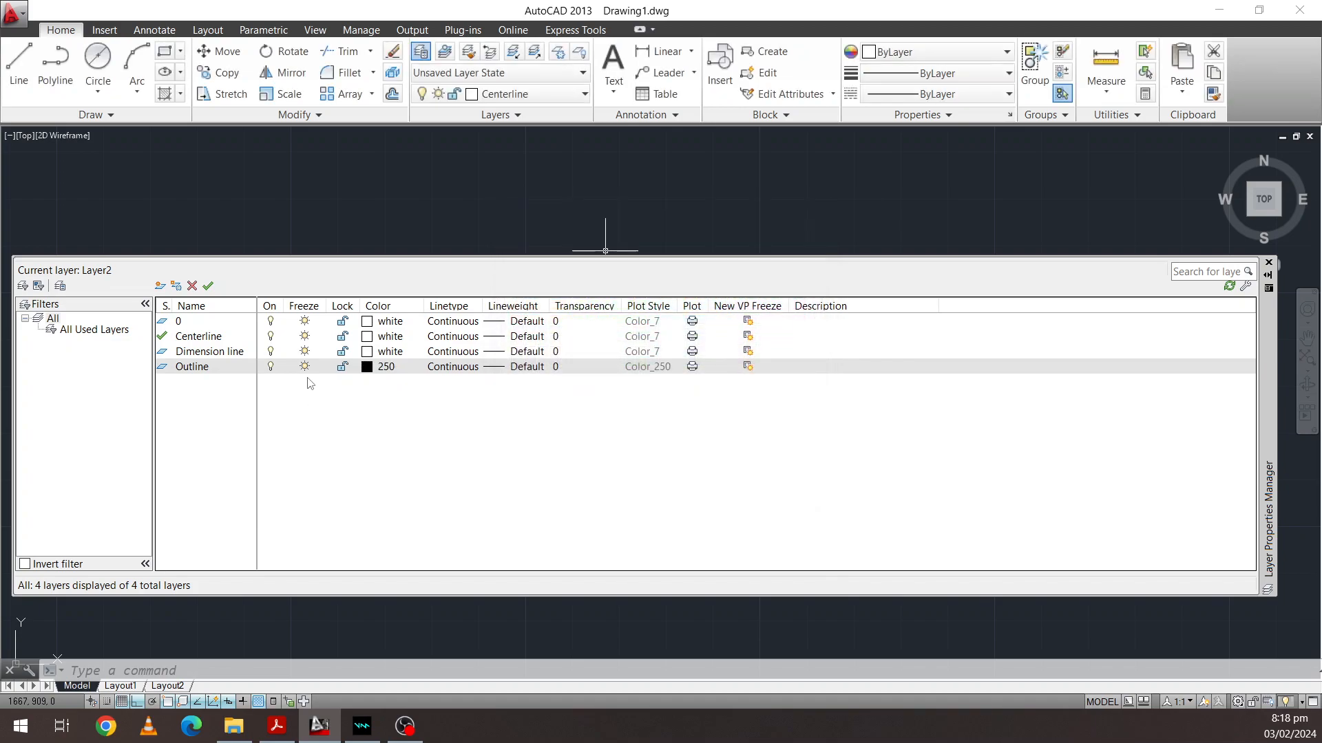
{"action": "left_click", "coordinate": [369, 353]}
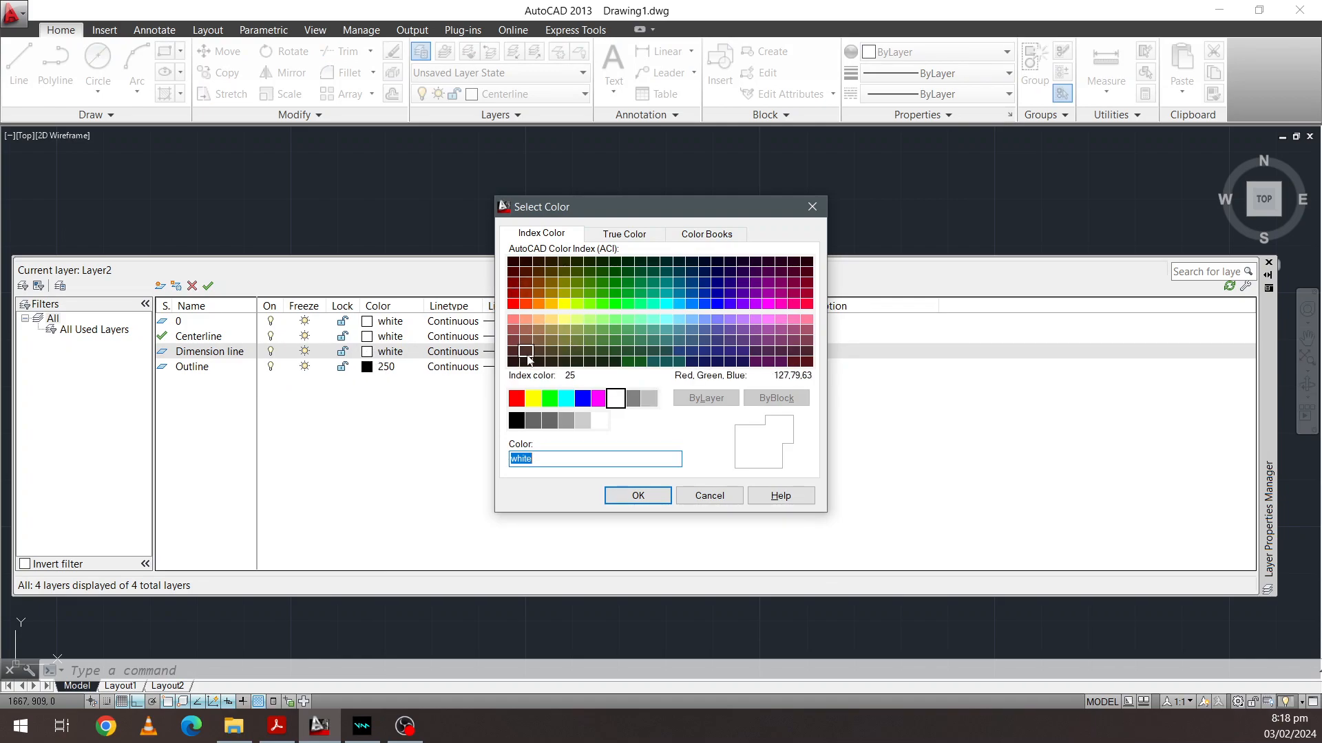
{"action": "left_click", "coordinate": [599, 399]}
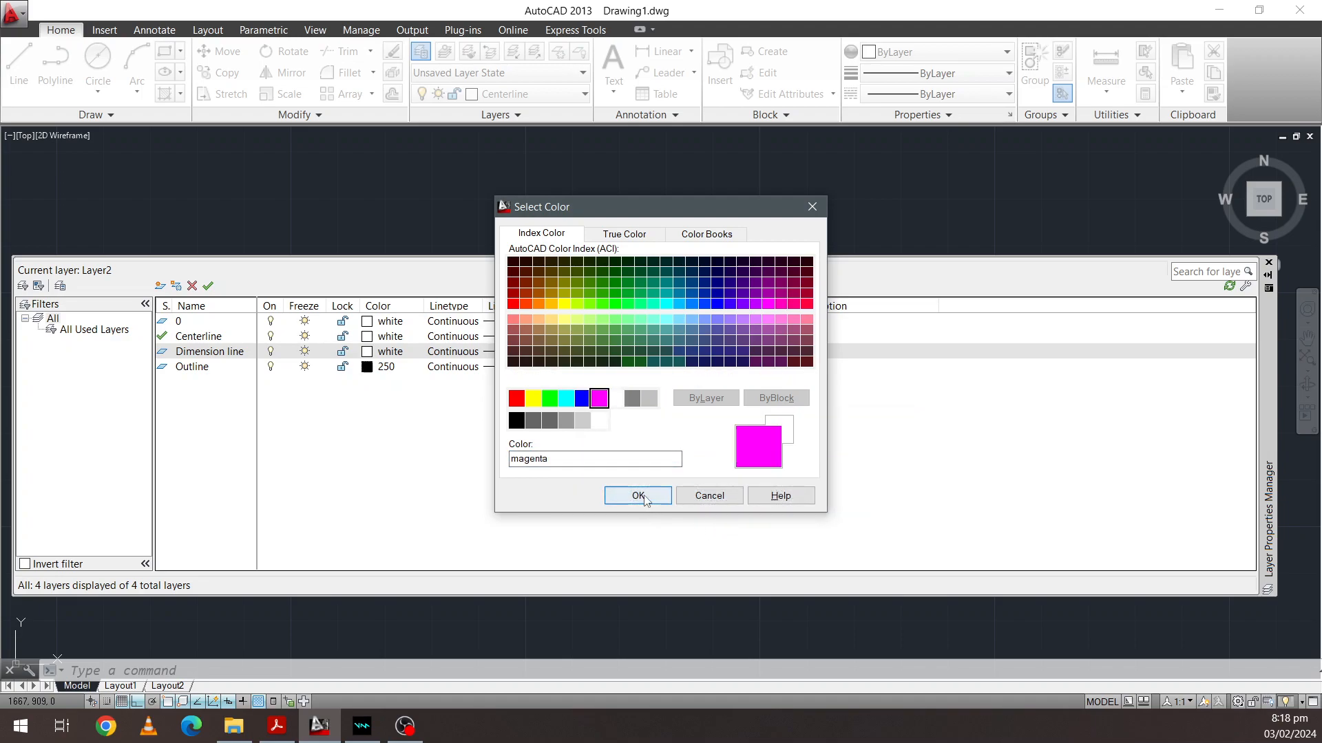
{"action": "left_click", "coordinate": [639, 496]}
Set the Centerline layer's color to yellow
{"action": "left_click", "coordinate": [368, 338]}
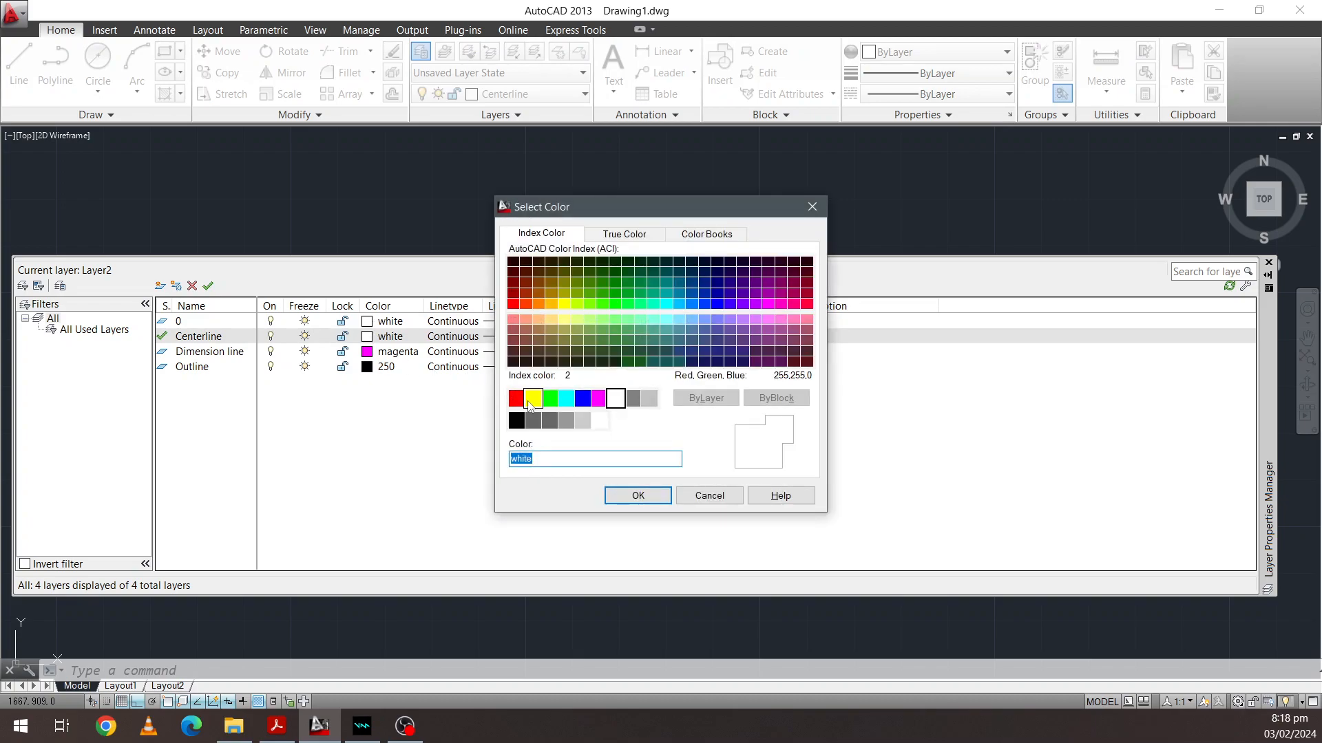
{"action": "left_click", "coordinate": [533, 398]}
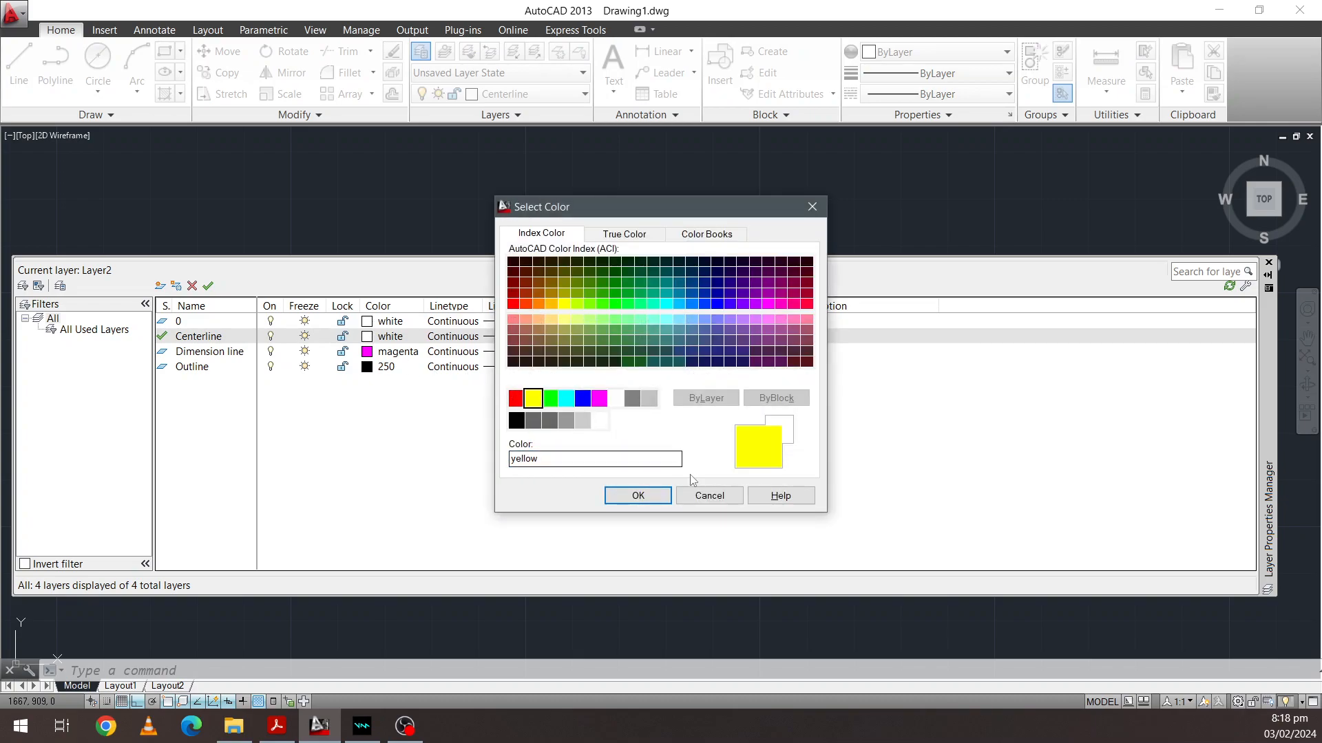
{"action": "left_click", "coordinate": [653, 497]}
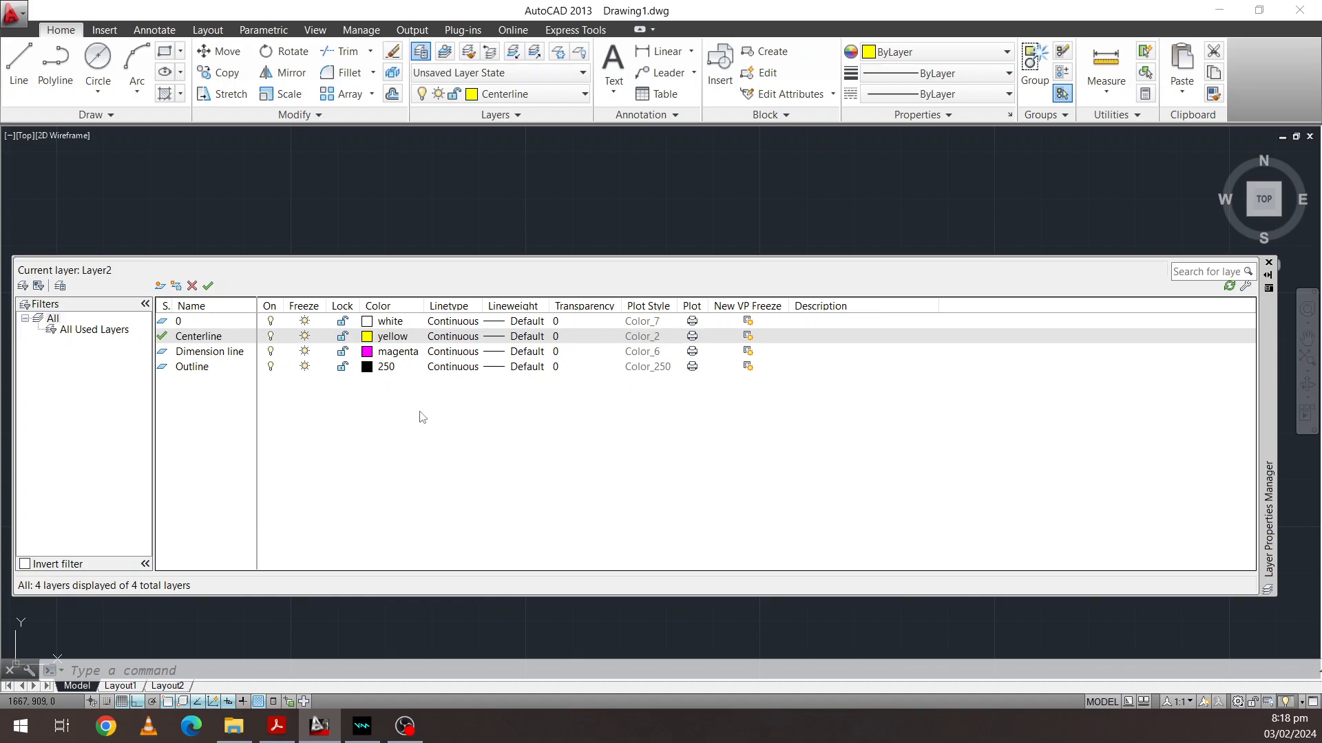
Check the specified linetypes in the PDF table, return to AutoCAD and open the Centerline layer's linetype selection
{"action": "left_click", "coordinate": [276, 731]}
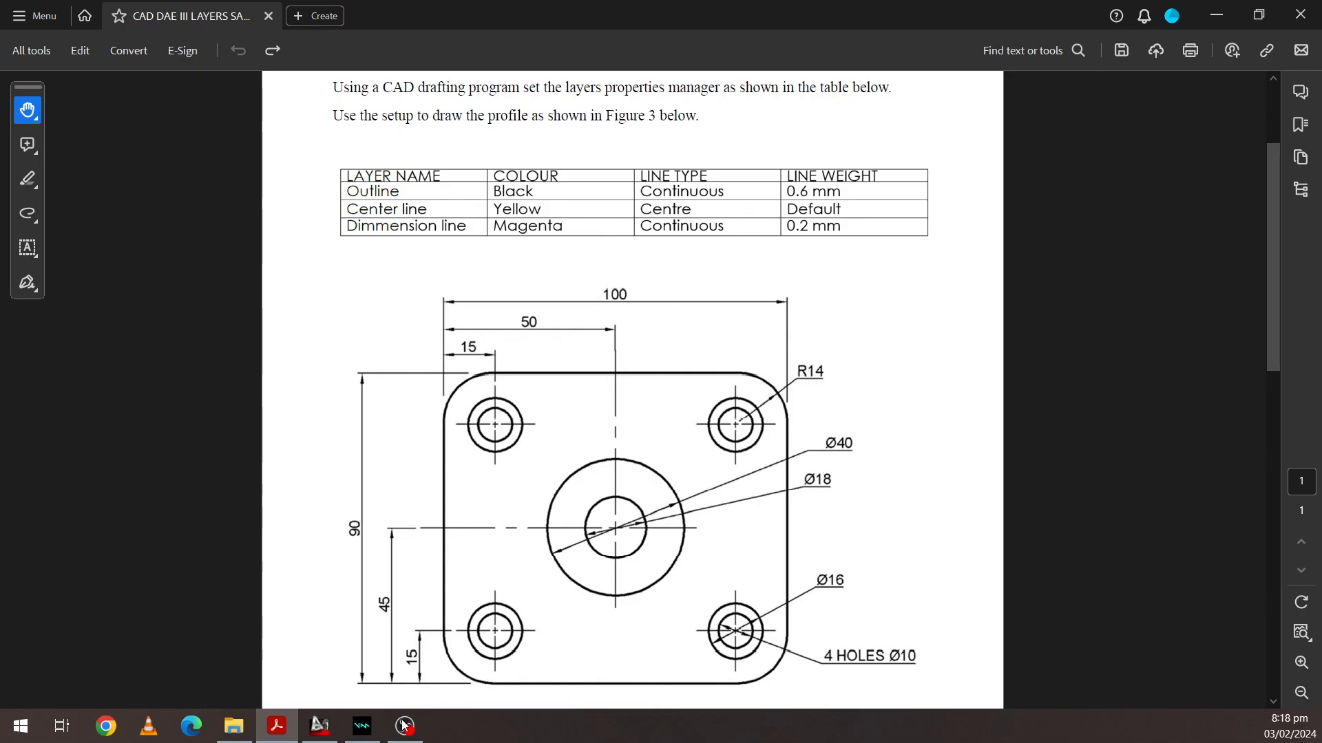
{"action": "left_click", "coordinate": [339, 731]}
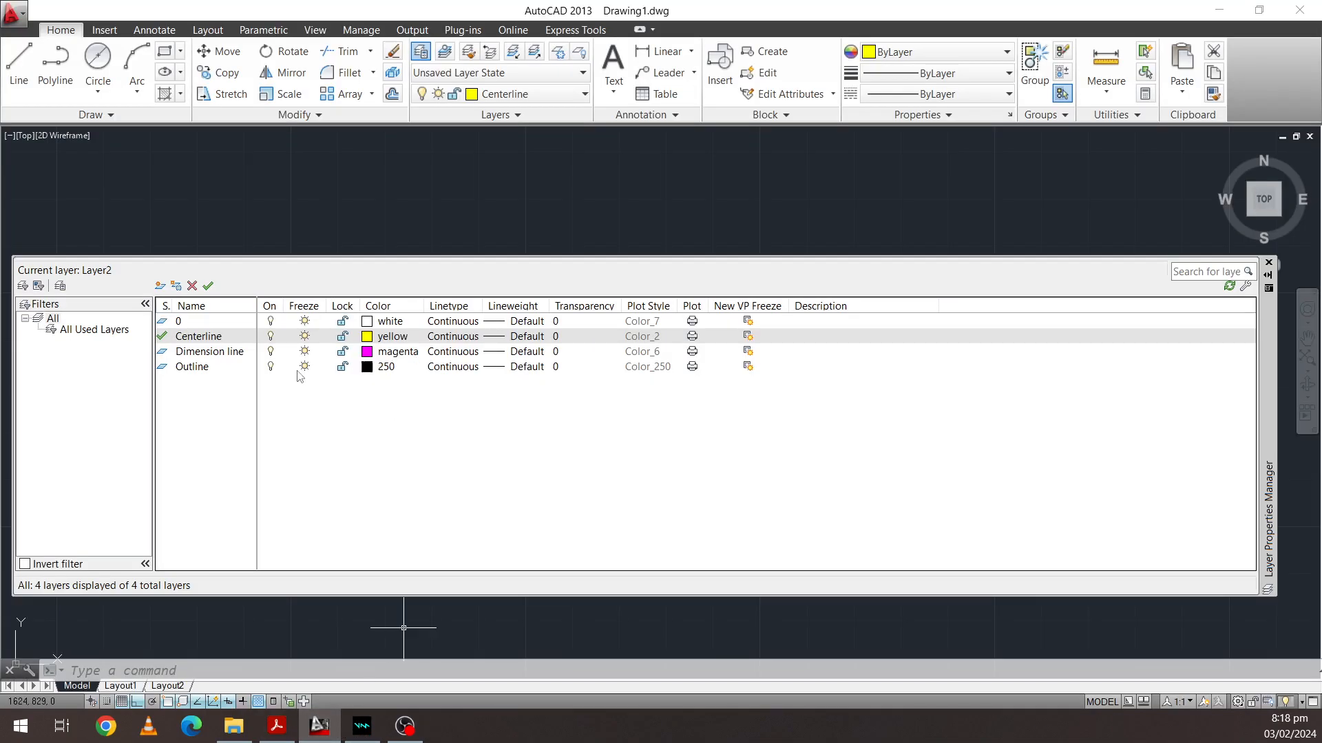
{"action": "left_click", "coordinate": [459, 337]}
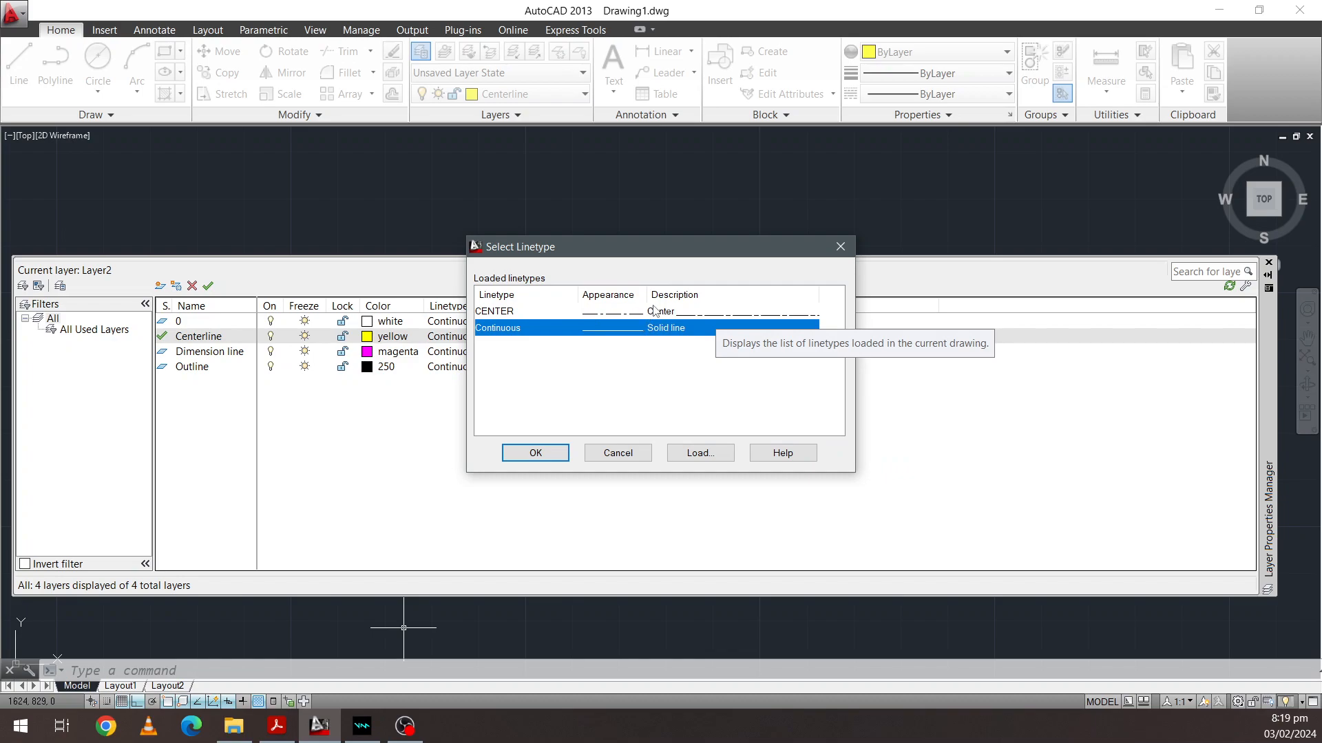
{"action": "left_click", "coordinate": [698, 453]}
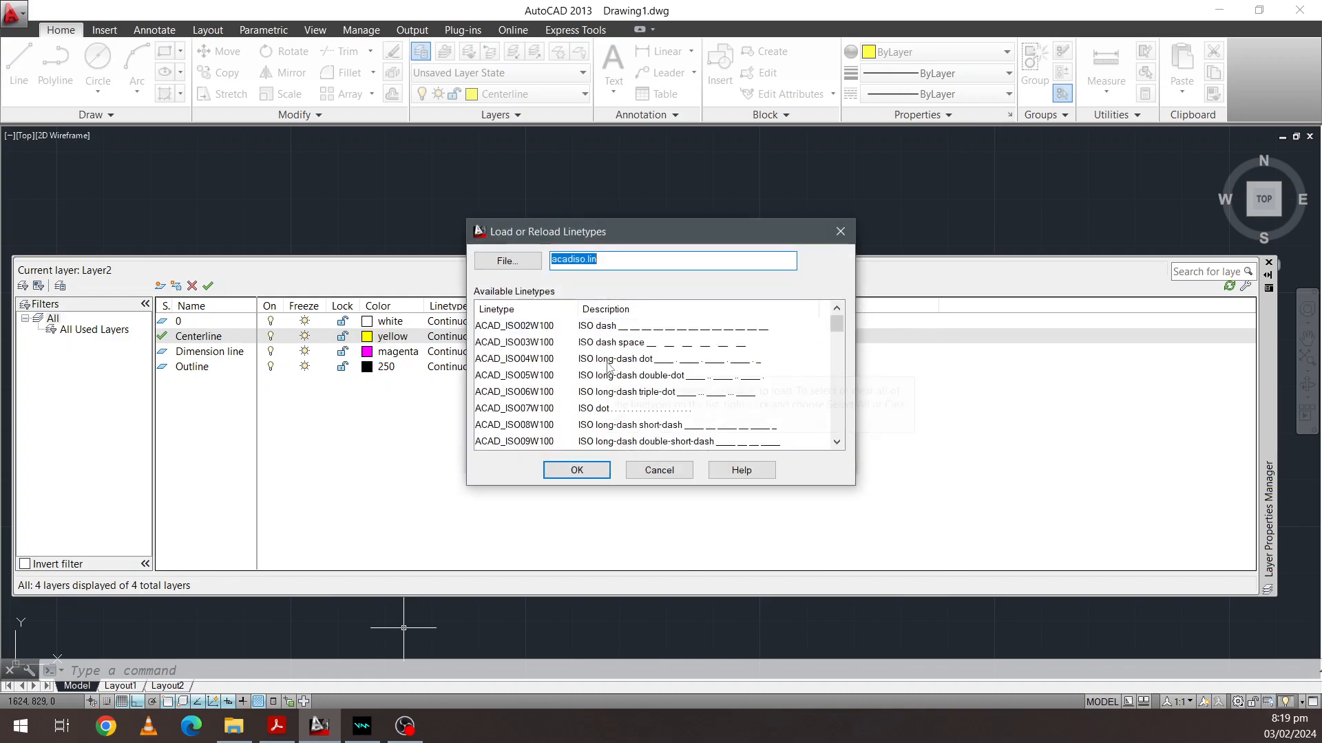
{"action": "scroll", "coordinate": [609, 367], "scroll_direction": "down", "scroll_amount": 5}
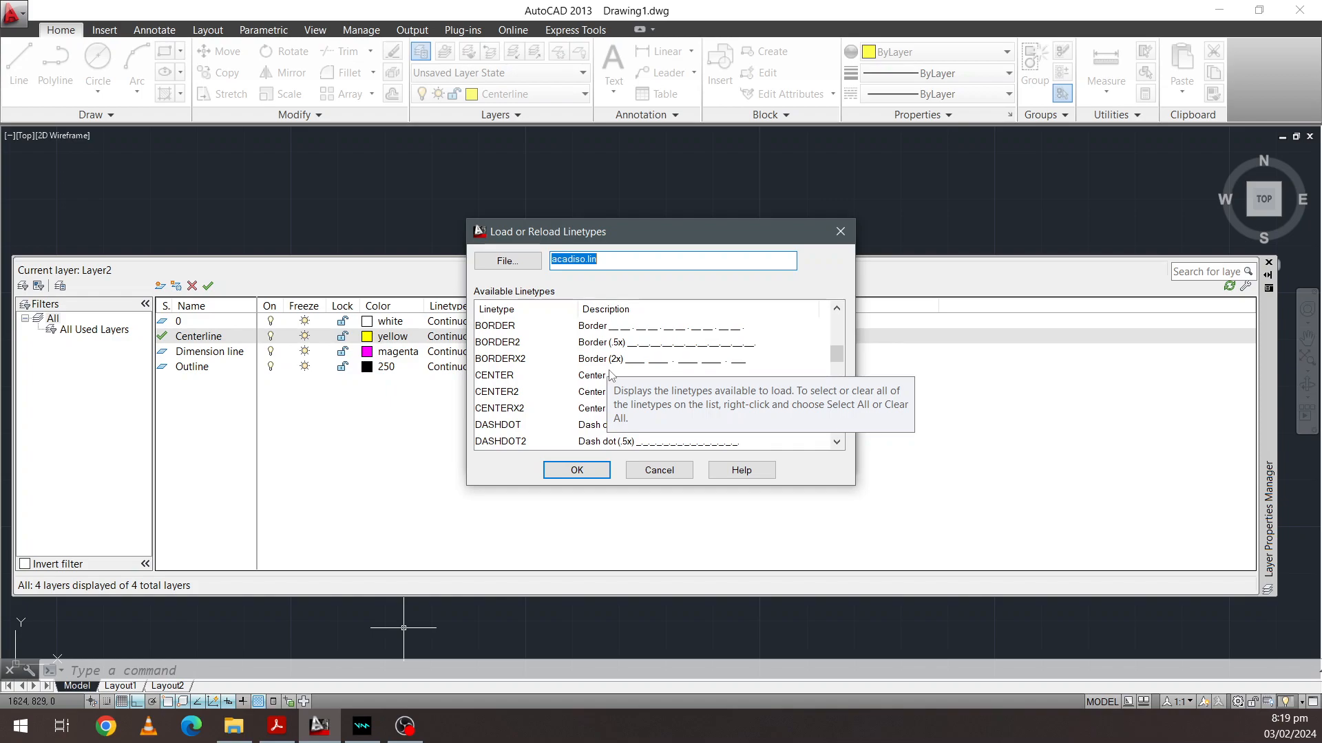
{"action": "left_click", "coordinate": [527, 375]}
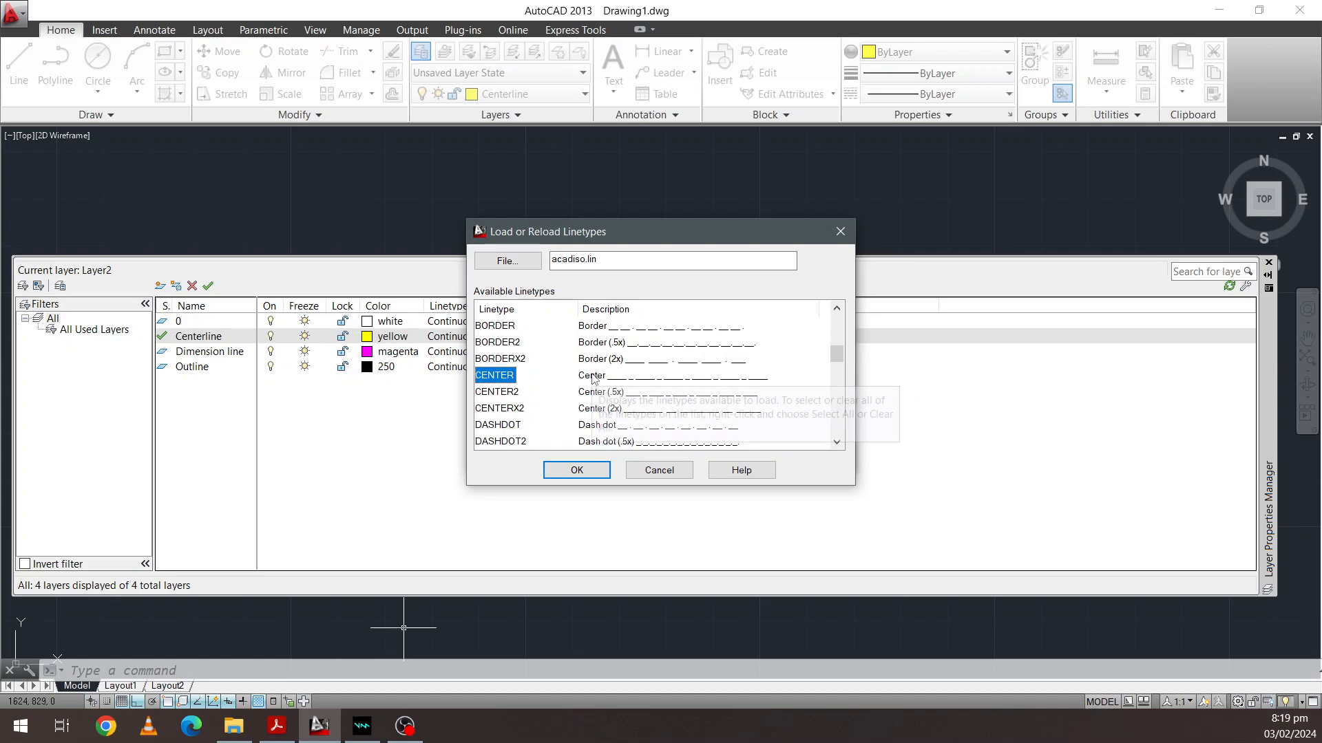
{"action": "left_click", "coordinate": [571, 470]}
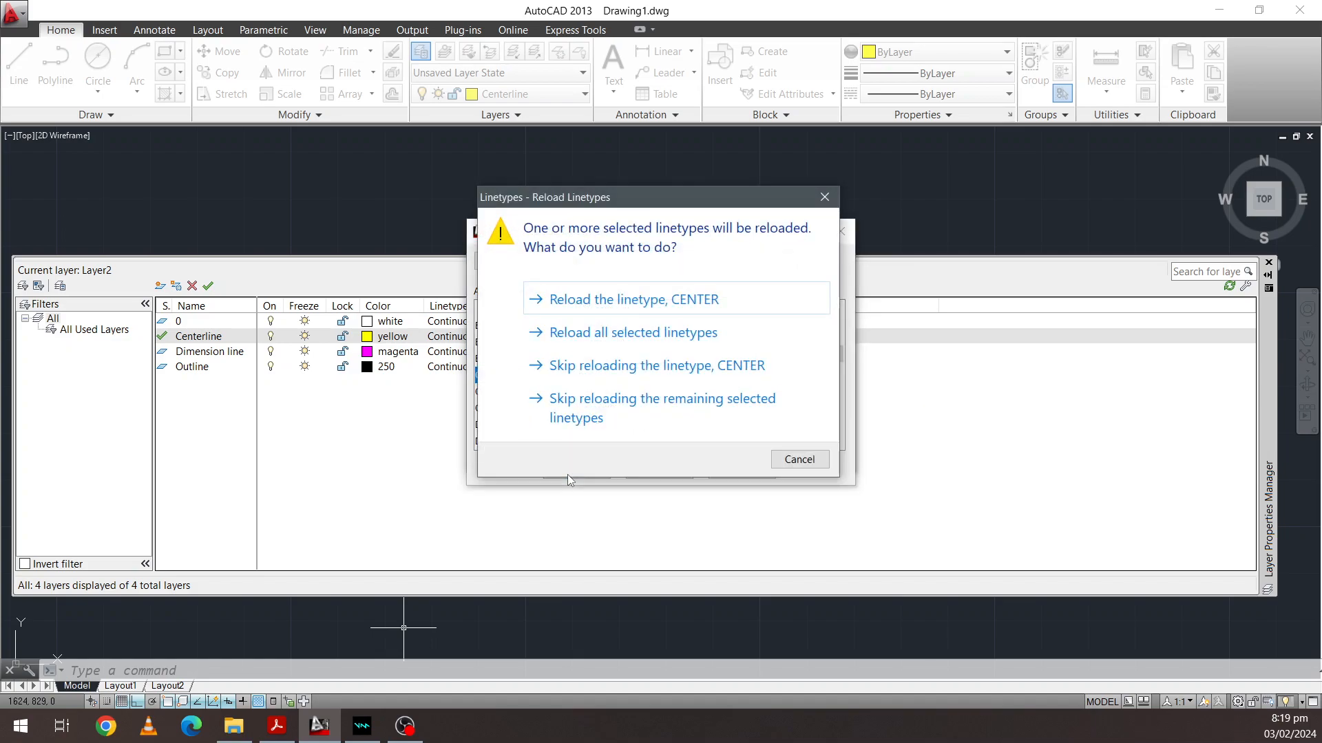
{"action": "left_click_drag", "start_coordinate": [599, 210], "coordinate": [369, 310]}
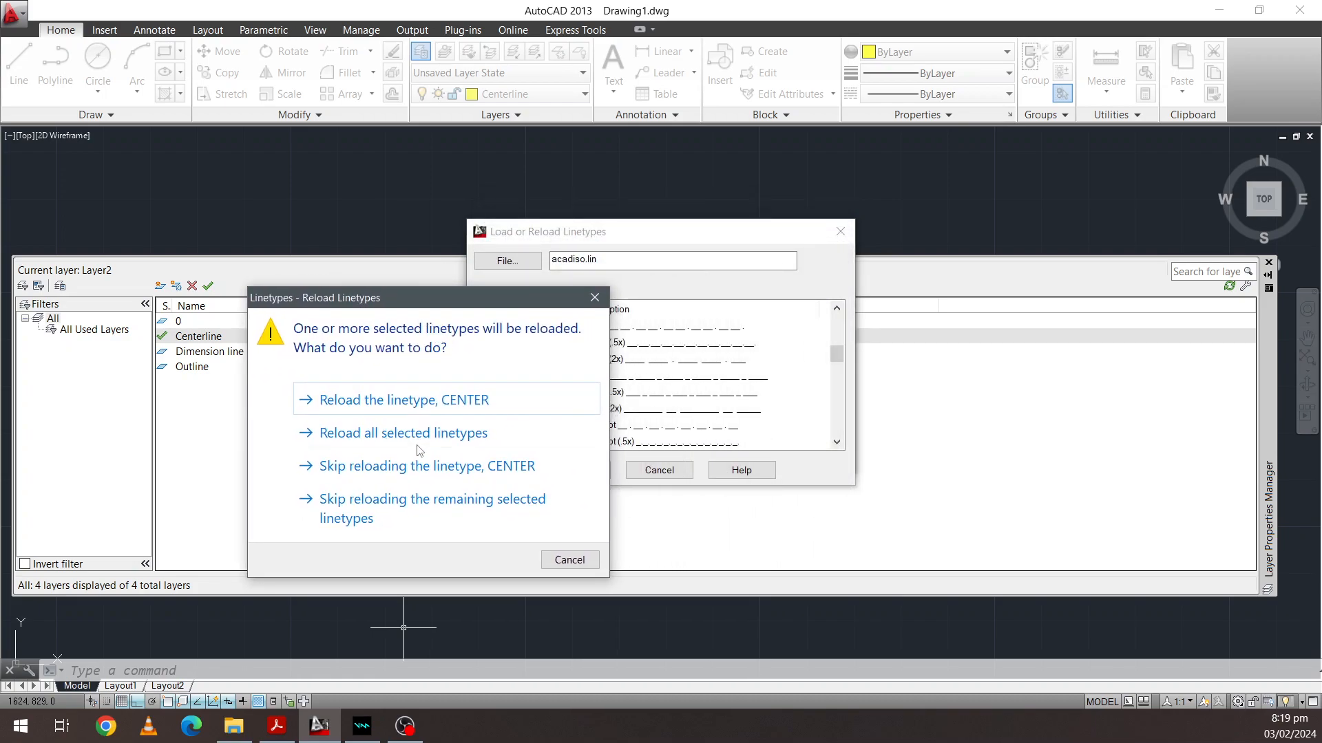
{"action": "left_click", "coordinate": [559, 559]}
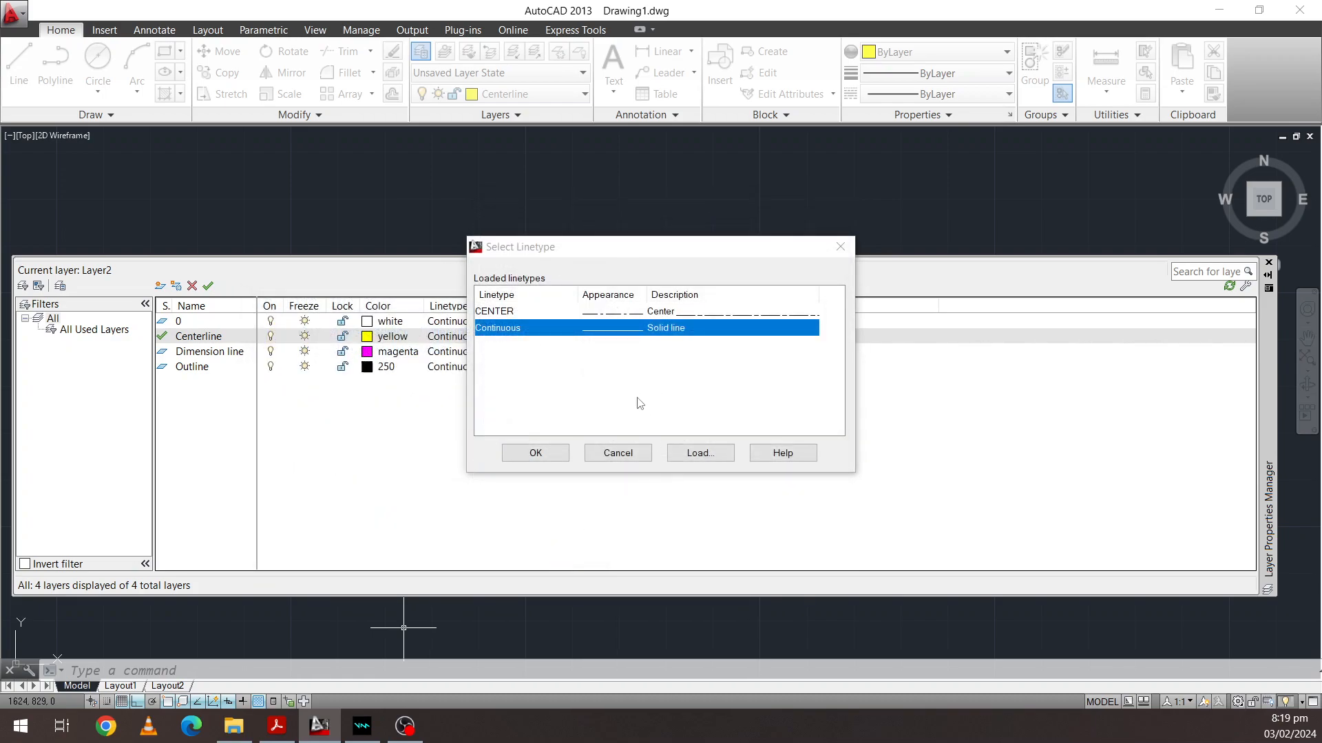
Assign the loaded CENTER linetype to the Centerline layer
{"action": "left_click", "coordinate": [551, 314]}
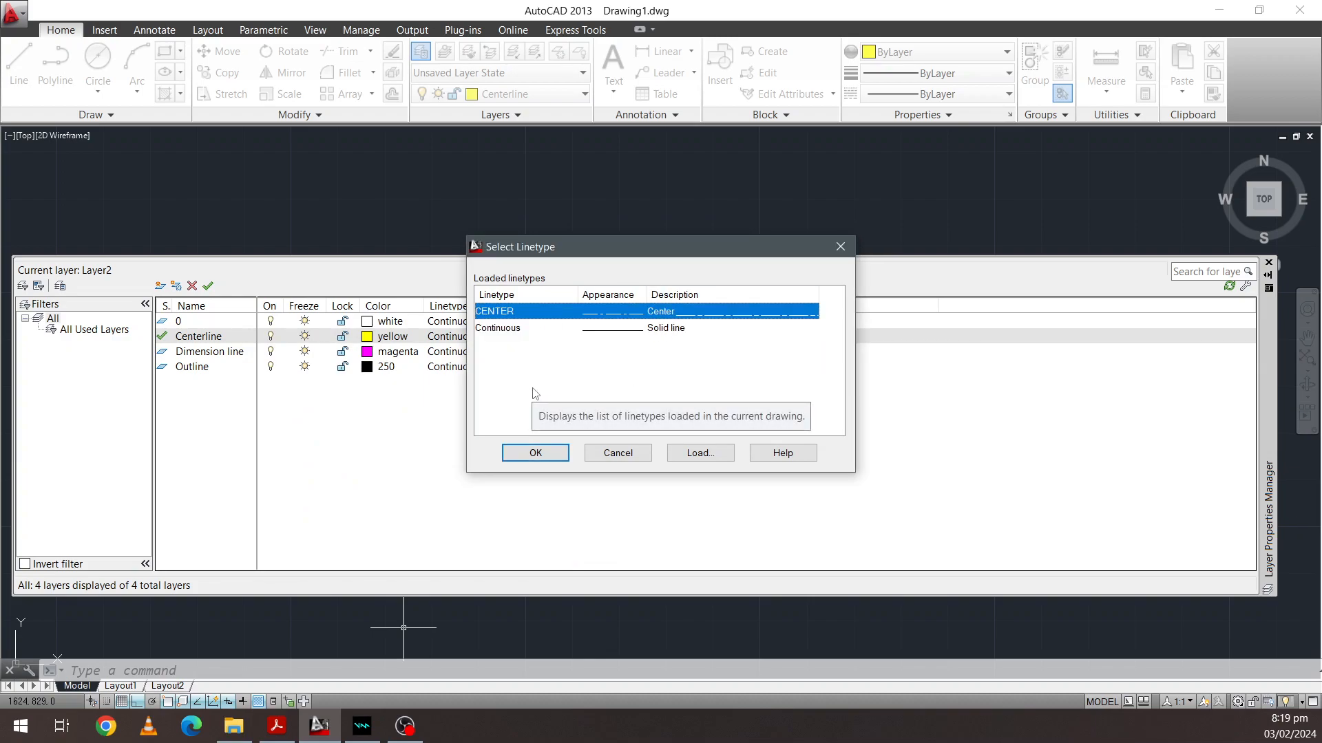
{"action": "left_click", "coordinate": [536, 453]}
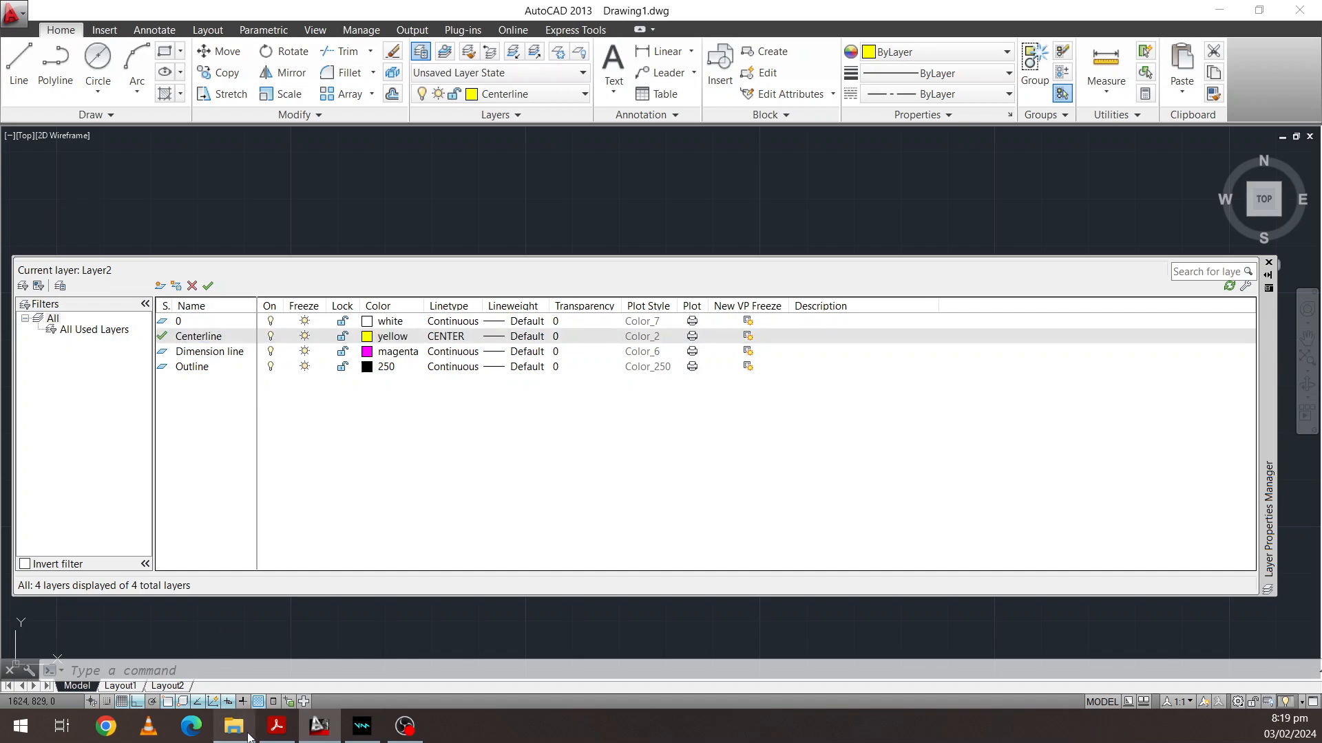
Check the specified lineweights in the PDF table and set the Outline layer's lineweight to 0.60 mm
{"action": "left_click", "coordinate": [278, 725]}
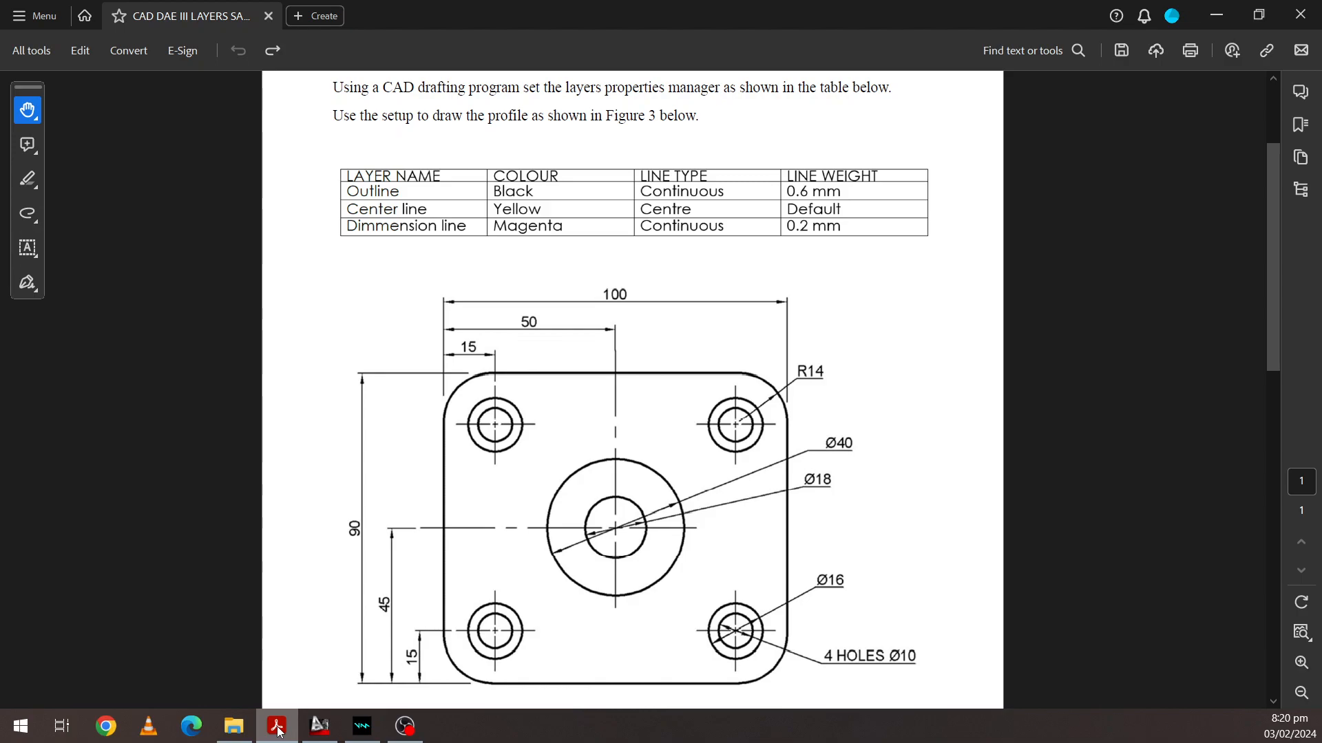
{"action": "left_click", "coordinate": [277, 728]}
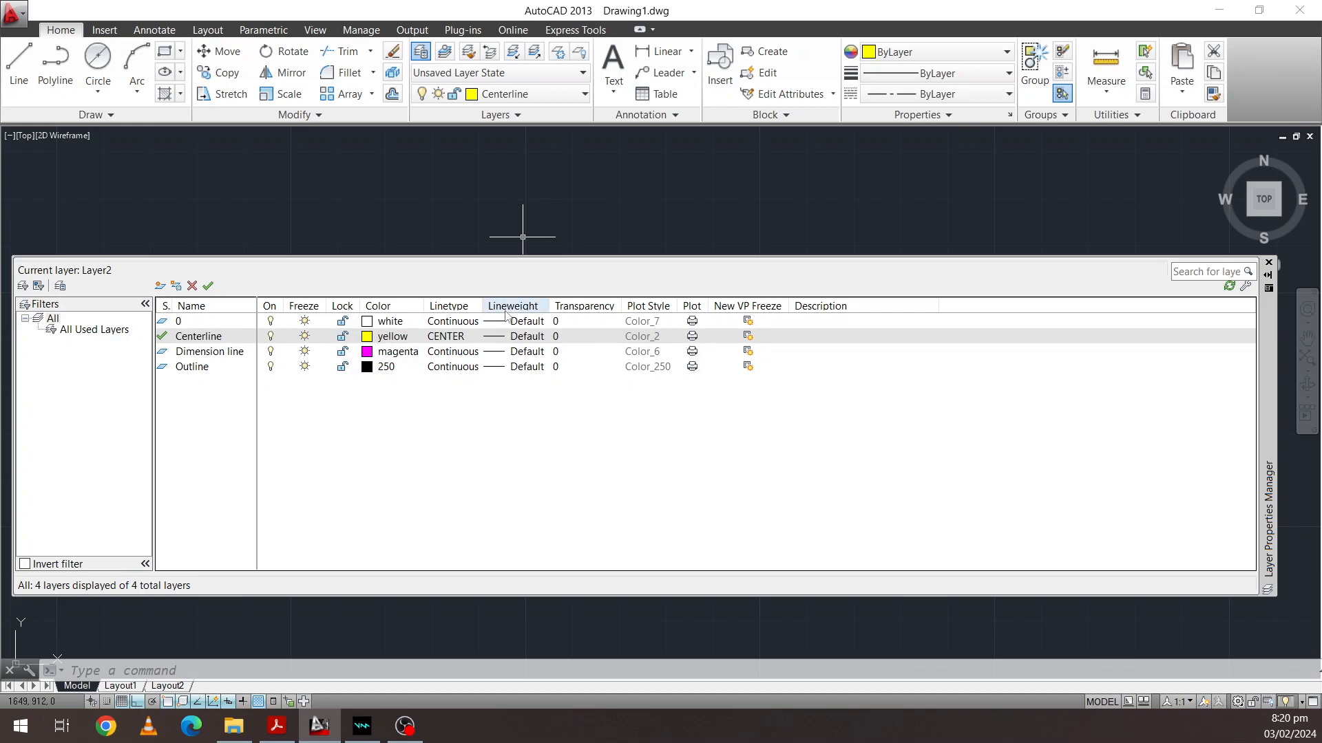
{"action": "left_click", "coordinate": [515, 368]}
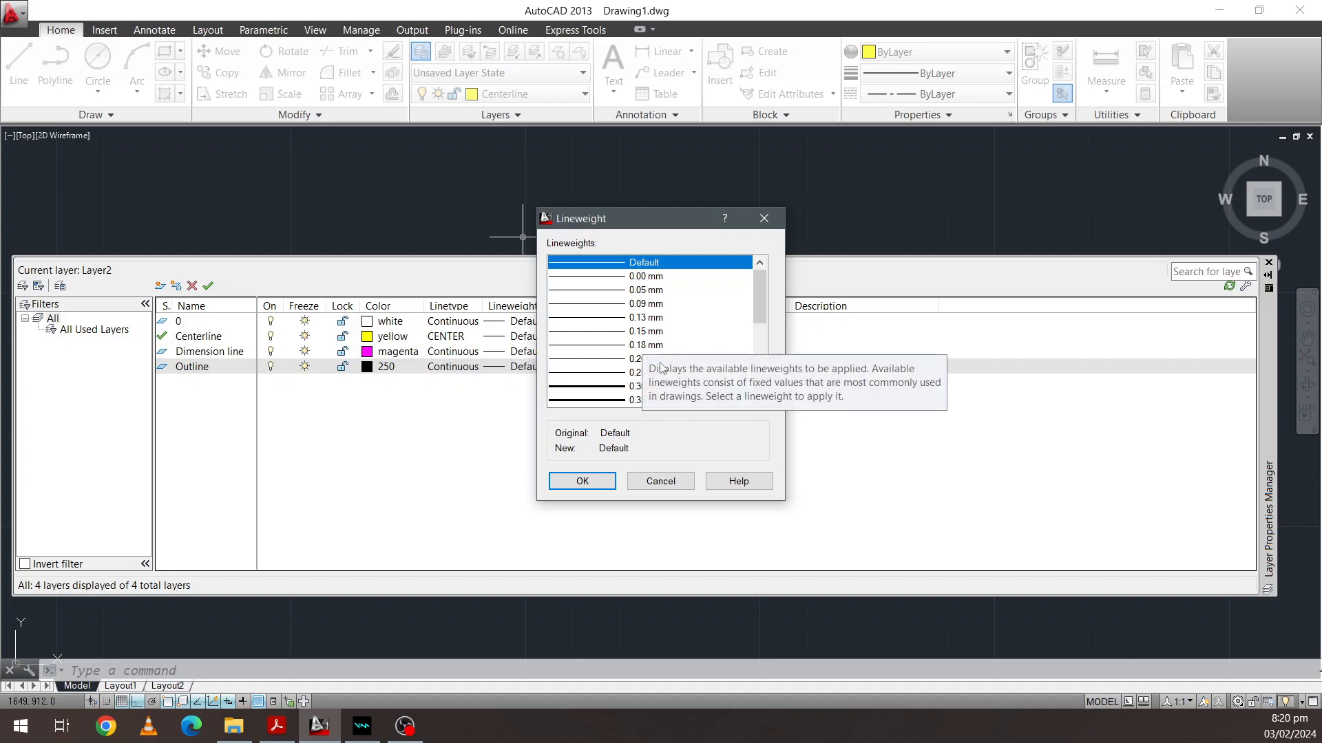
{"action": "scroll", "coordinate": [621, 386], "scroll_direction": "down", "scroll_amount": 1}
{"action": "scroll", "coordinate": [652, 374], "scroll_direction": "down", "scroll_amount": 1}
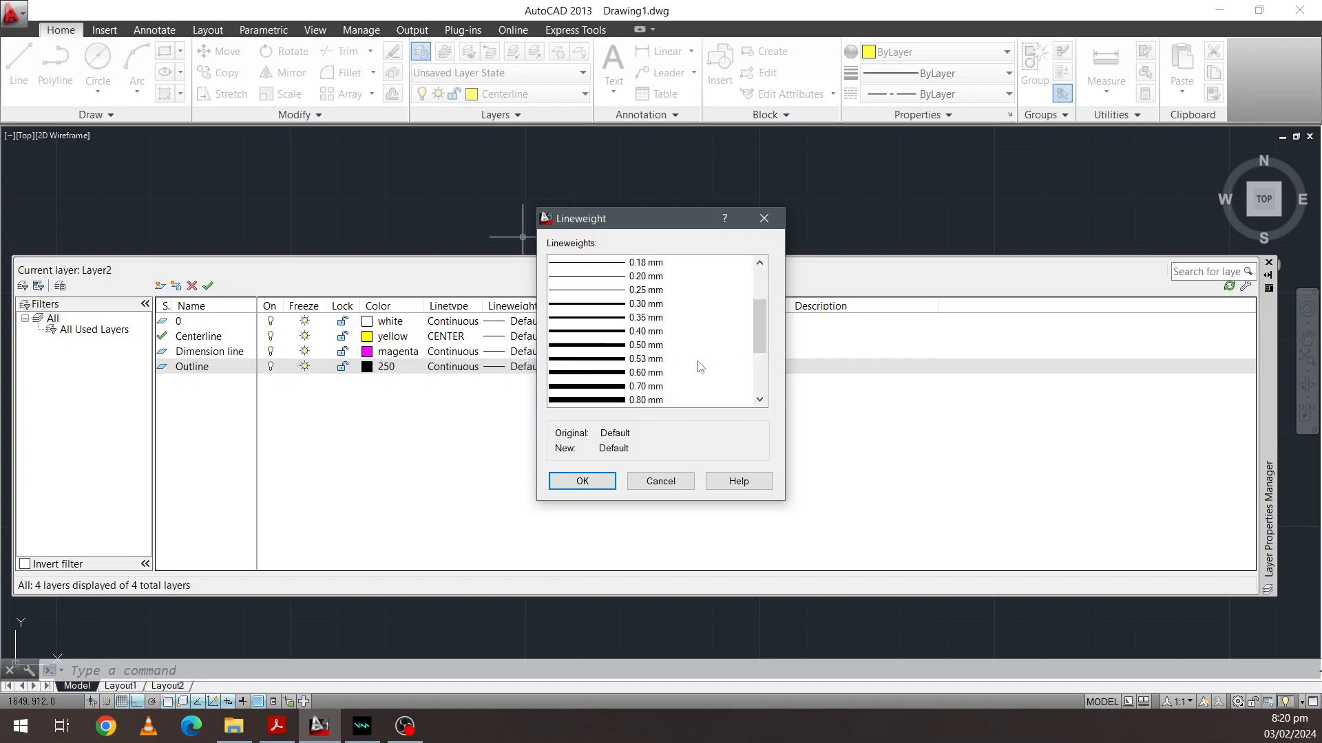
{"action": "left_click", "coordinate": [652, 374]}
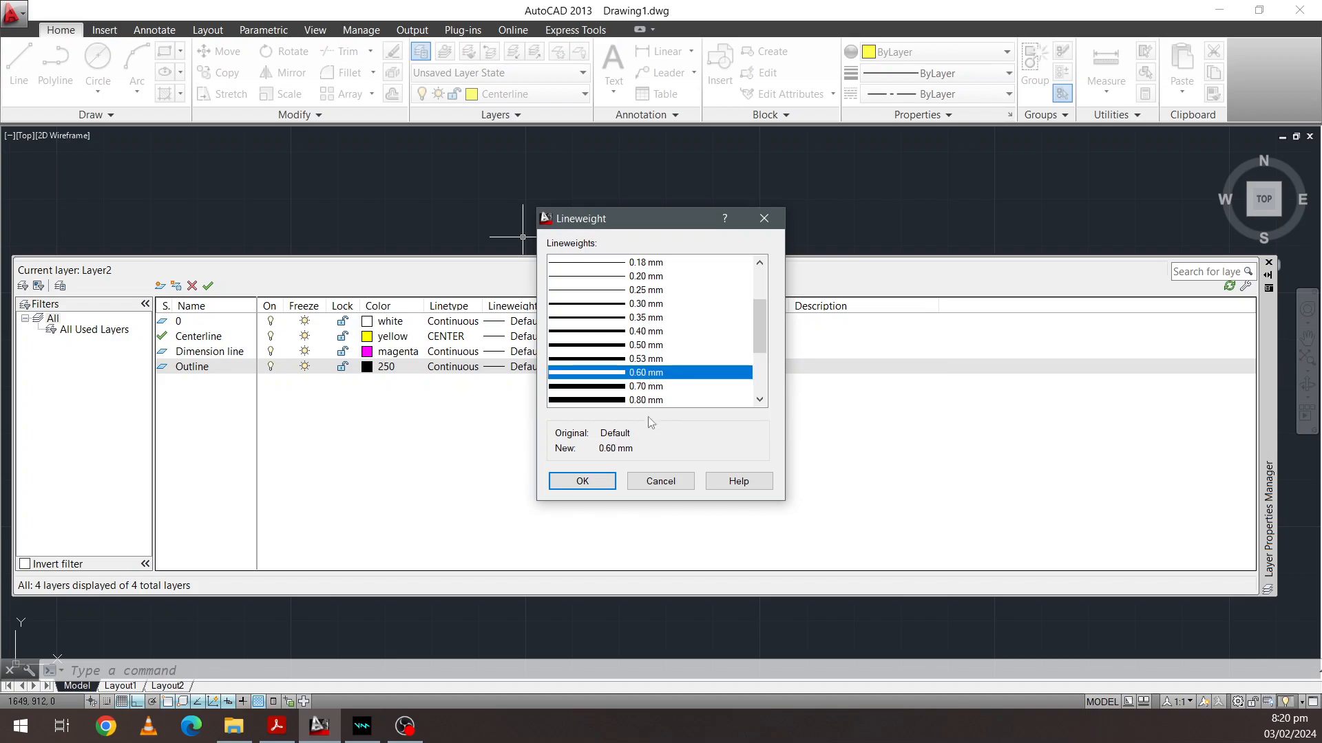
{"action": "left_click", "coordinate": [585, 482]}
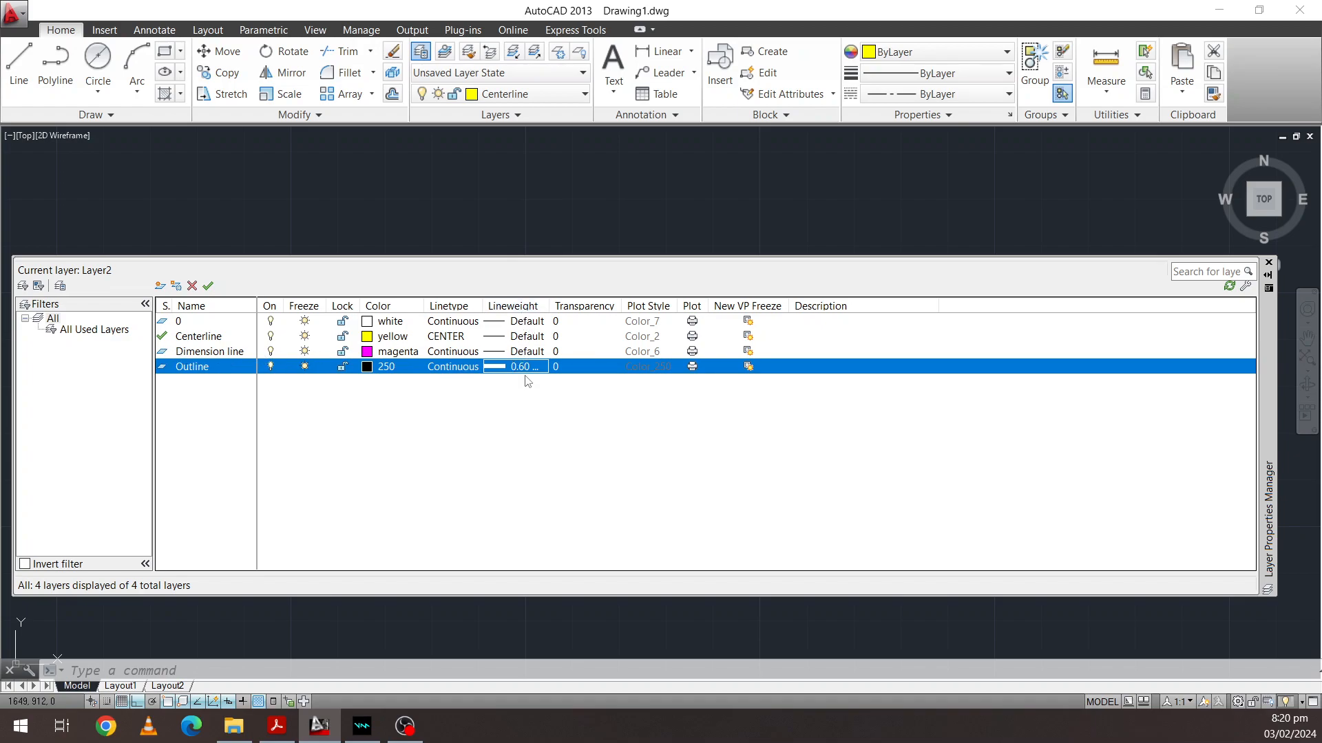
Set the Dimension line layer's lineweight to 0.20 mm
{"action": "left_click", "coordinate": [525, 352]}
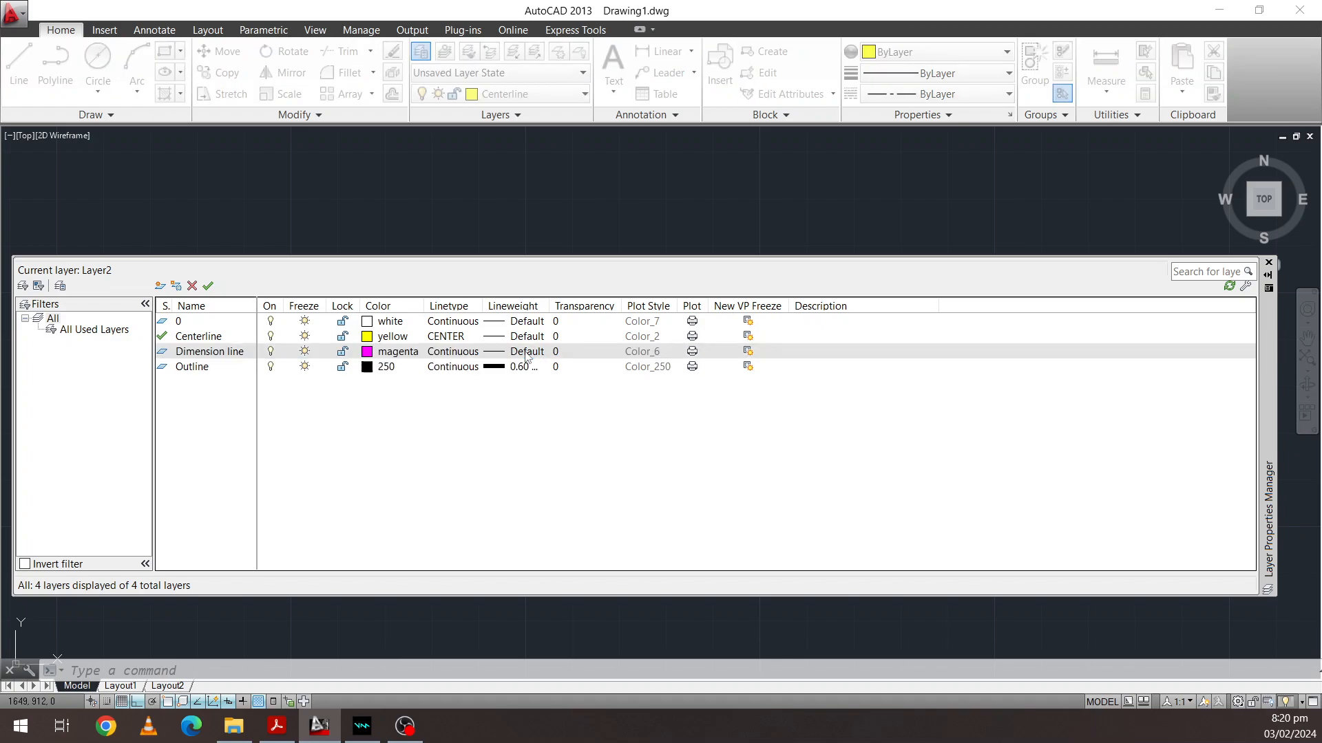
{"action": "left_click", "coordinate": [645, 359]}
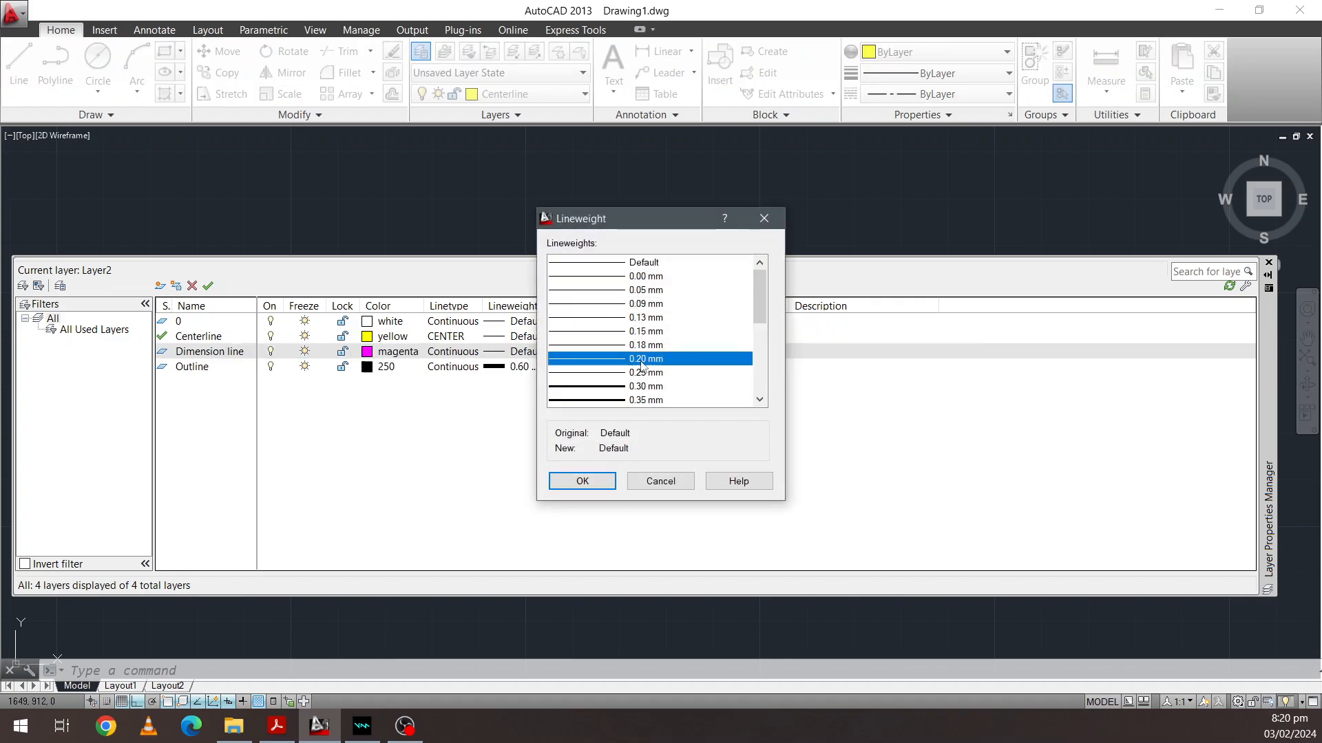
{"action": "left_click", "coordinate": [581, 481]}
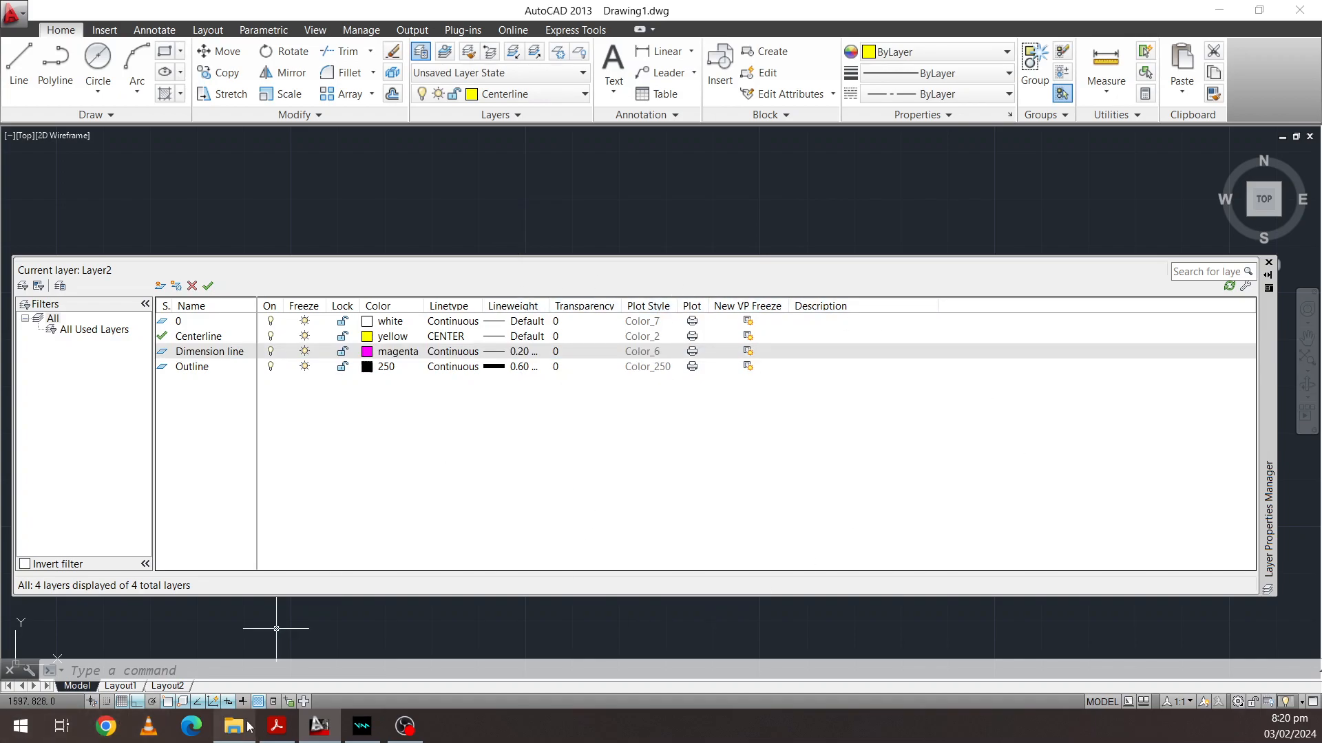
Compare the layer settings with the PDF table and close the layer properties manager in AutoCAD
{"action": "left_click", "coordinate": [277, 726]}
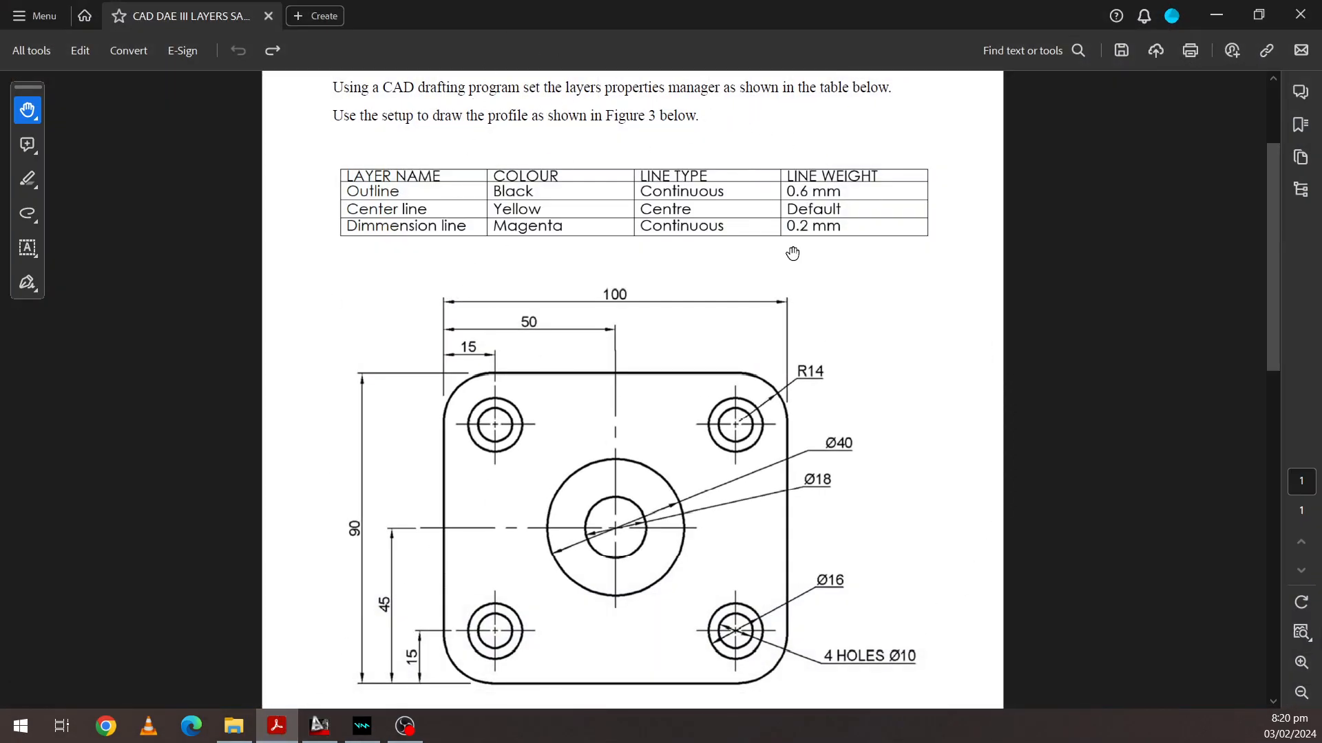
{"action": "left_click", "coordinate": [319, 726]}
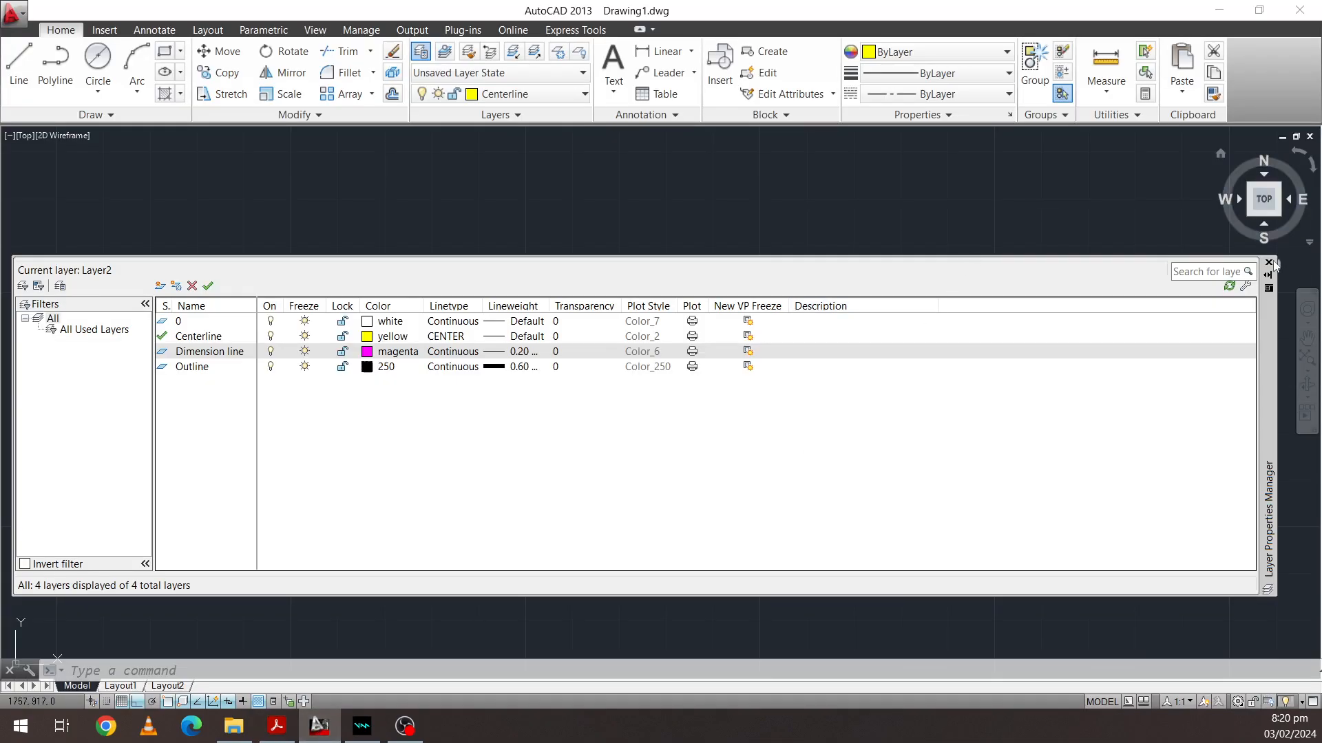
{"action": "left_click", "coordinate": [1270, 263]}
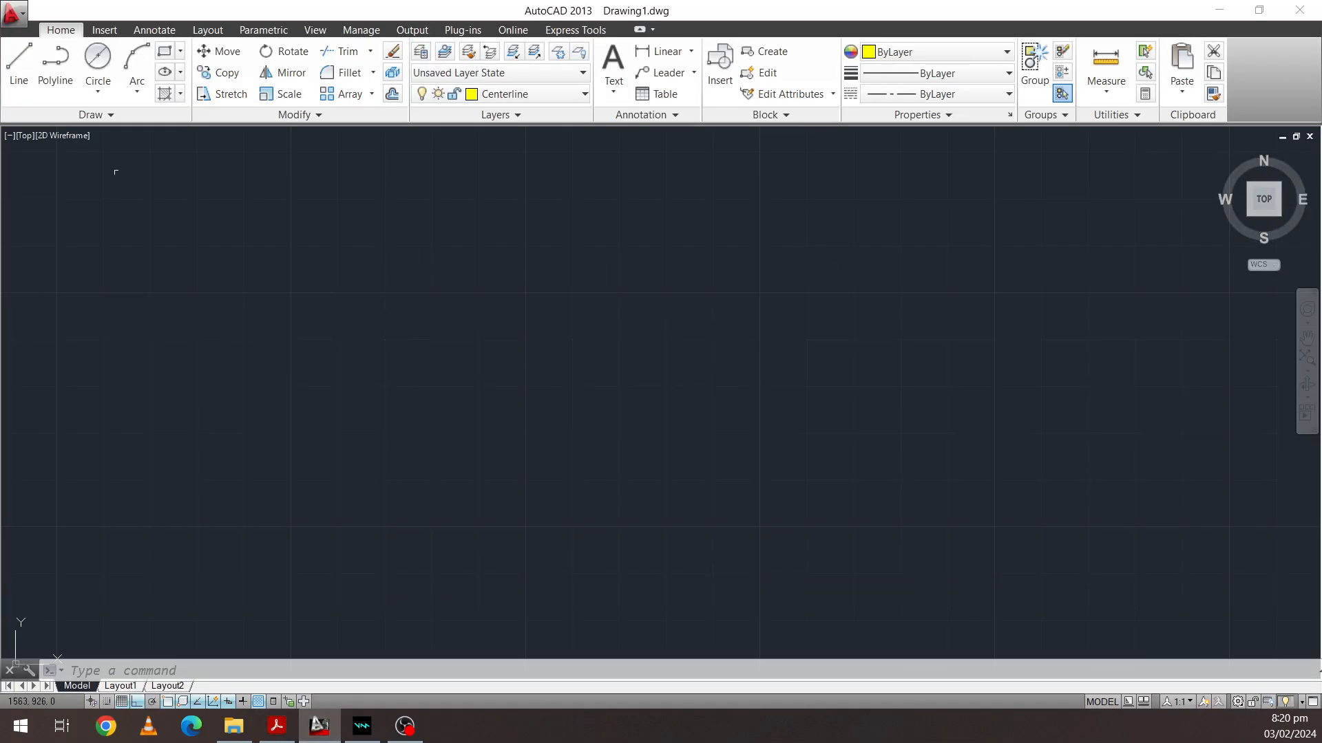
Save the drawing as Drawing1.dwg in the Documents folder
{"action": "left_click", "coordinate": [14, 14]}
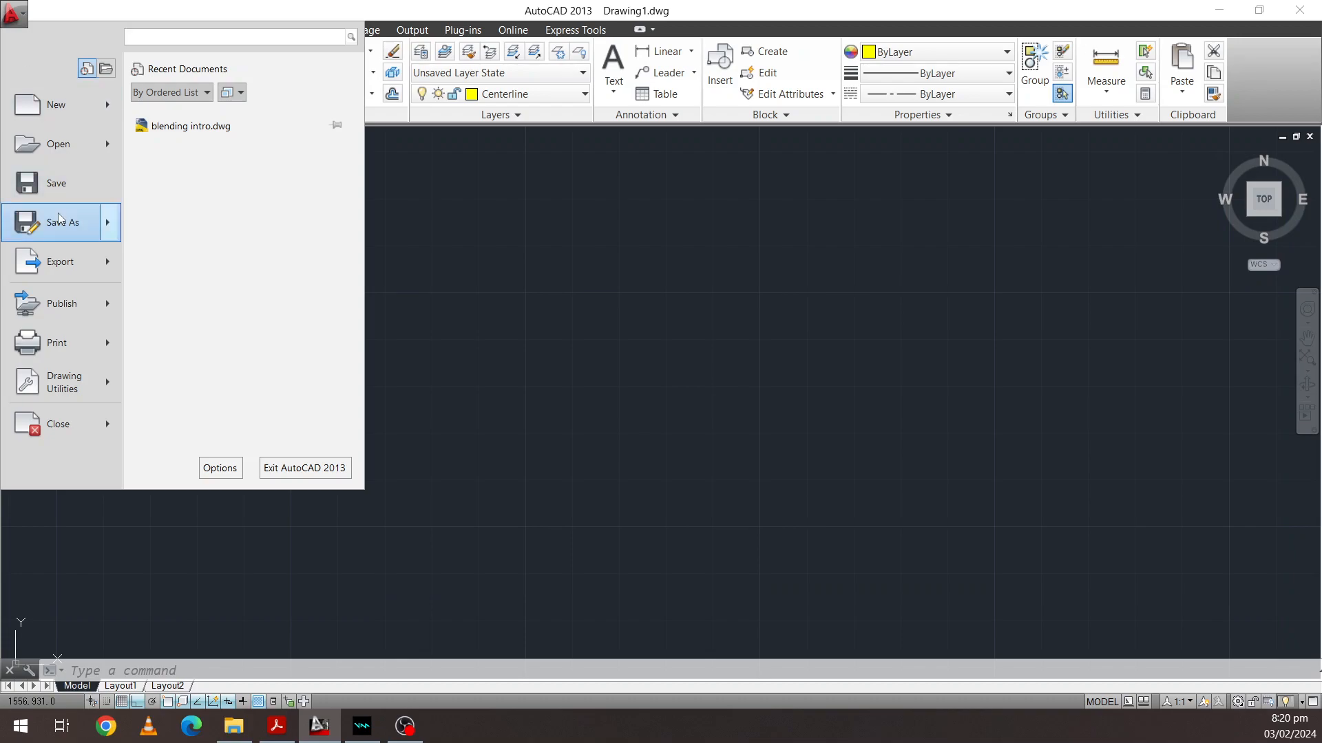
{"action": "mouse_move", "coordinate": [61, 221]}
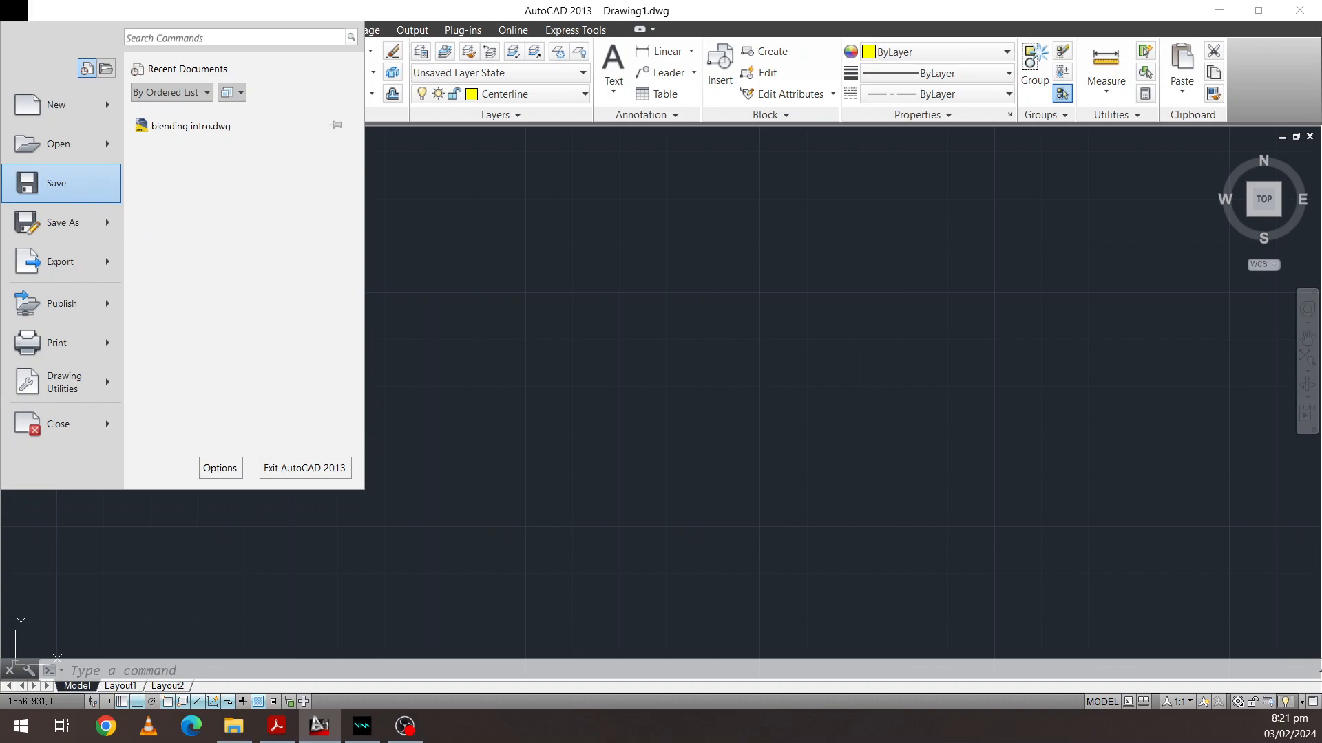
{"action": "left_click", "coordinate": [64, 182]}
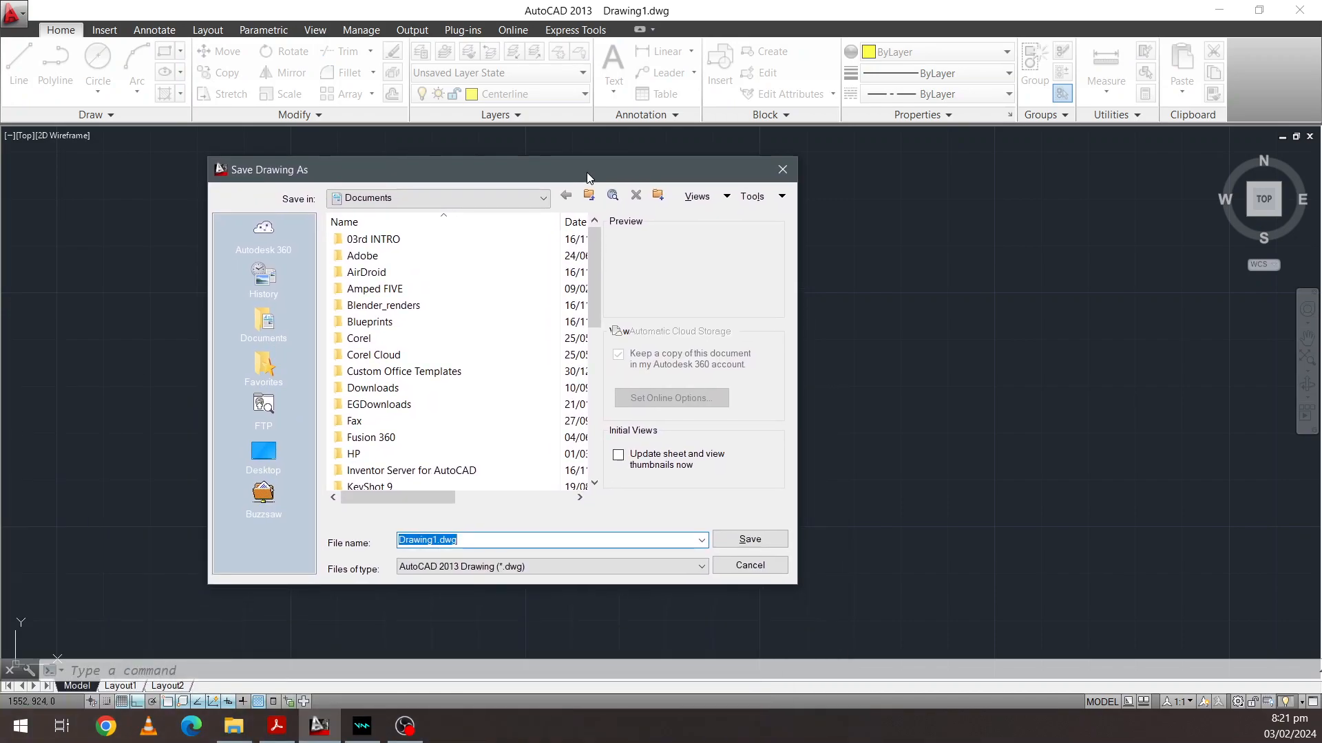
{"action": "left_click", "coordinate": [475, 198]}
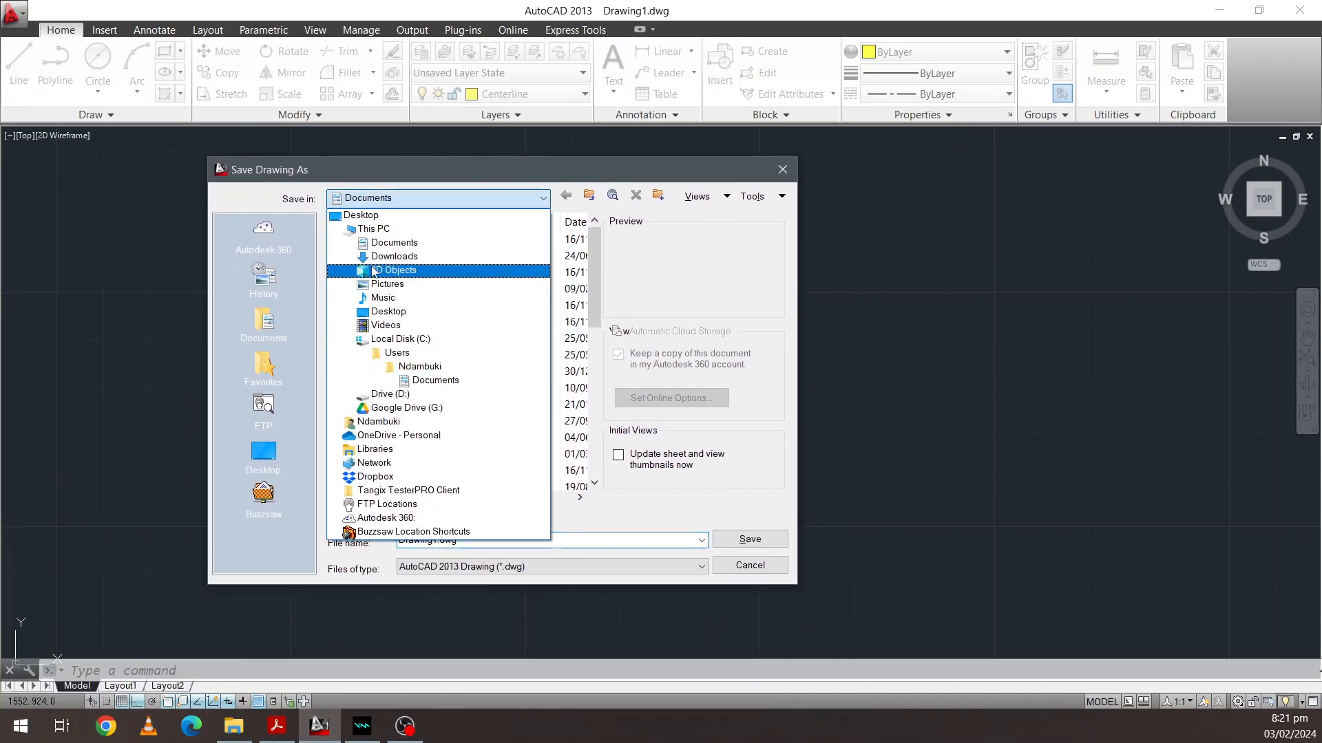
{"action": "left_click", "coordinate": [503, 201]}
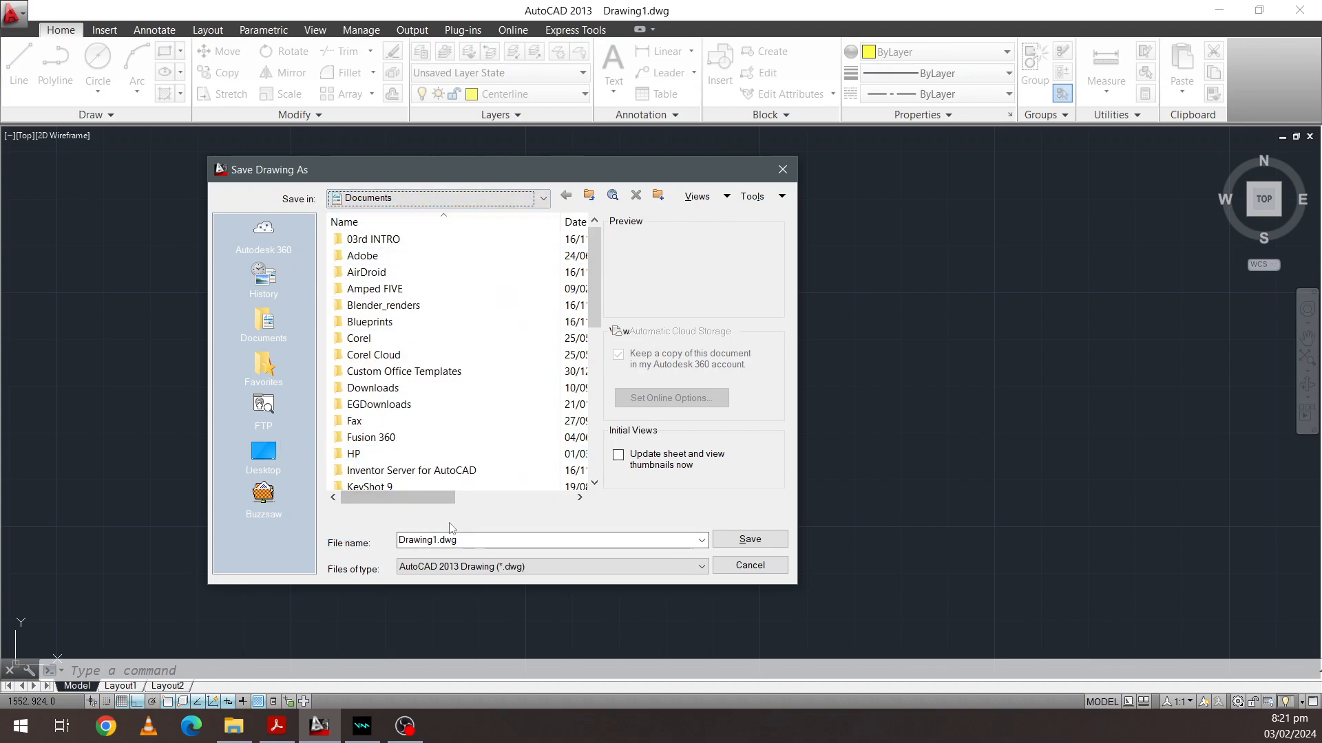
{"action": "left_click", "coordinate": [750, 539]}
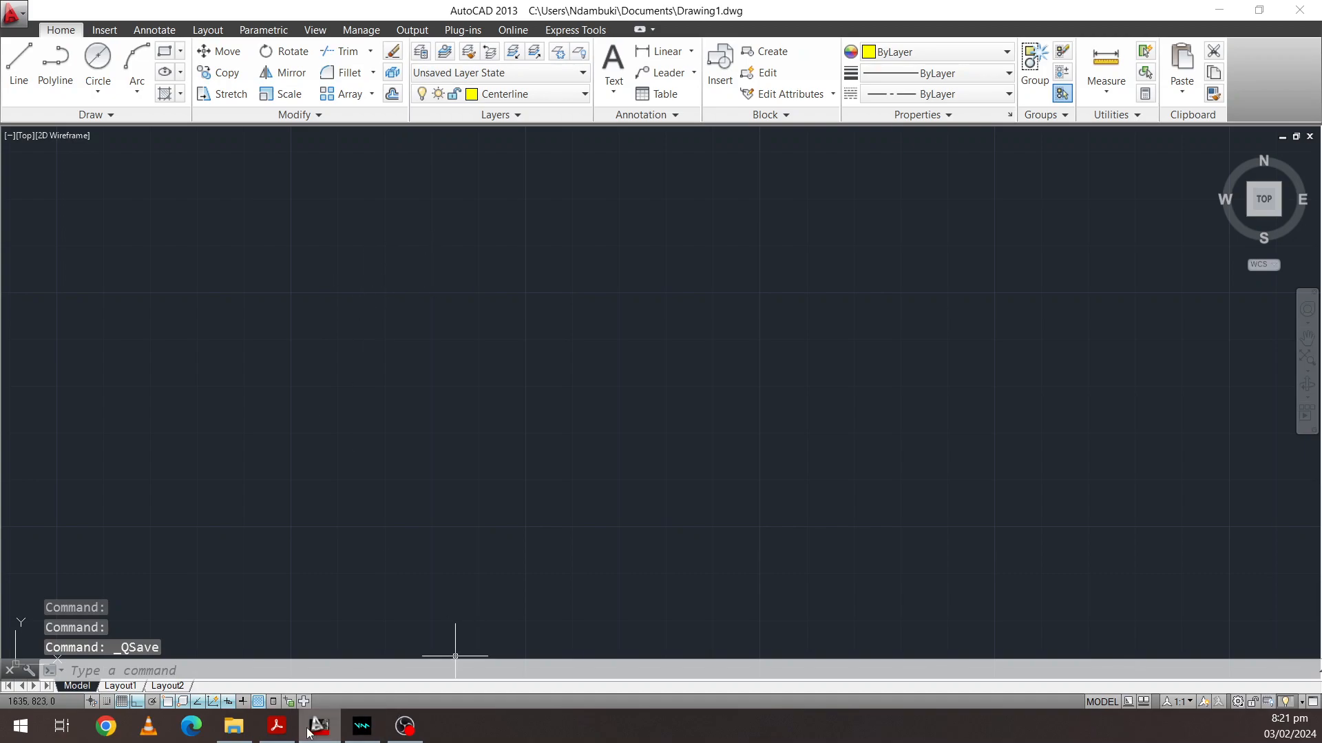
Configure the drawing units with decimal length at precision 0 and millimeters as the insertion scale
{"action": "mouse_move", "coordinate": [319, 726]}
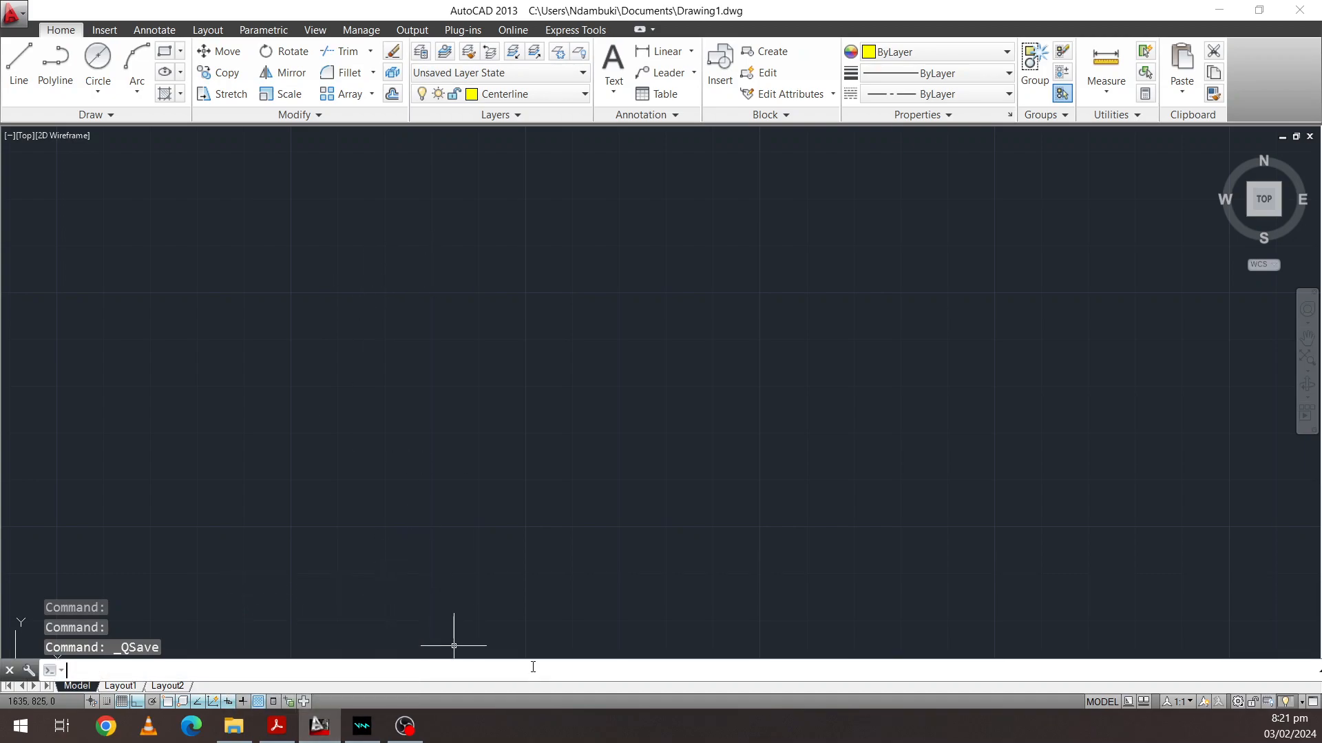
{"action": "type", "text": "ts"}
{"action": "key", "text": "Return"}
{"action": "key", "text": "Return"}
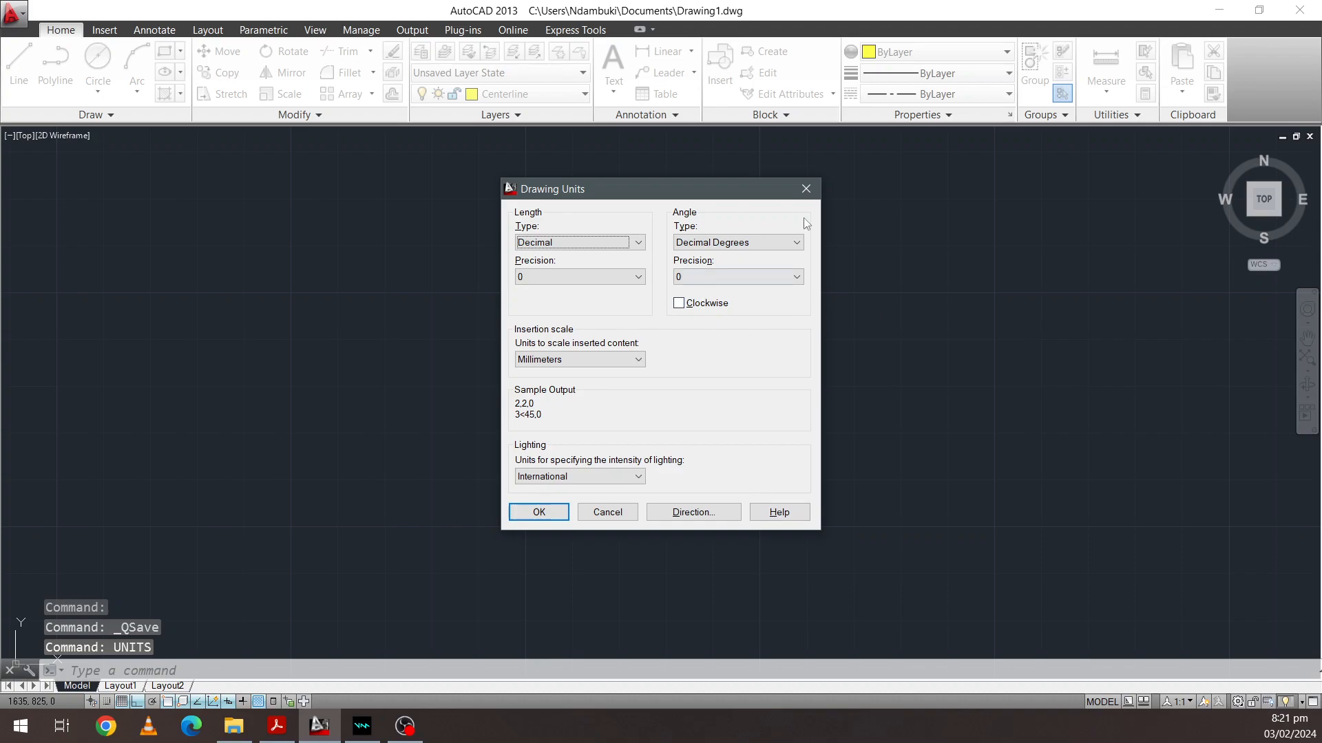
{"action": "left_click", "coordinate": [638, 360]}
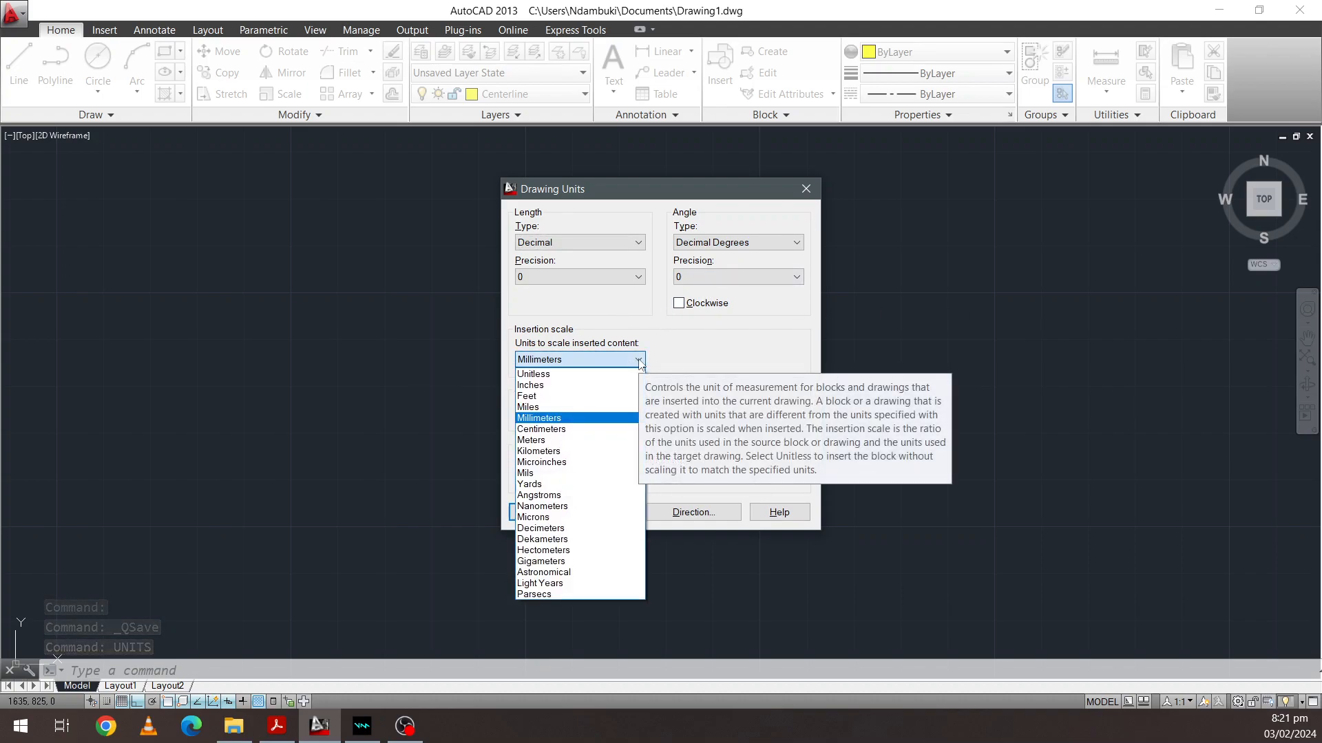
{"action": "left_click", "coordinate": [639, 360]}
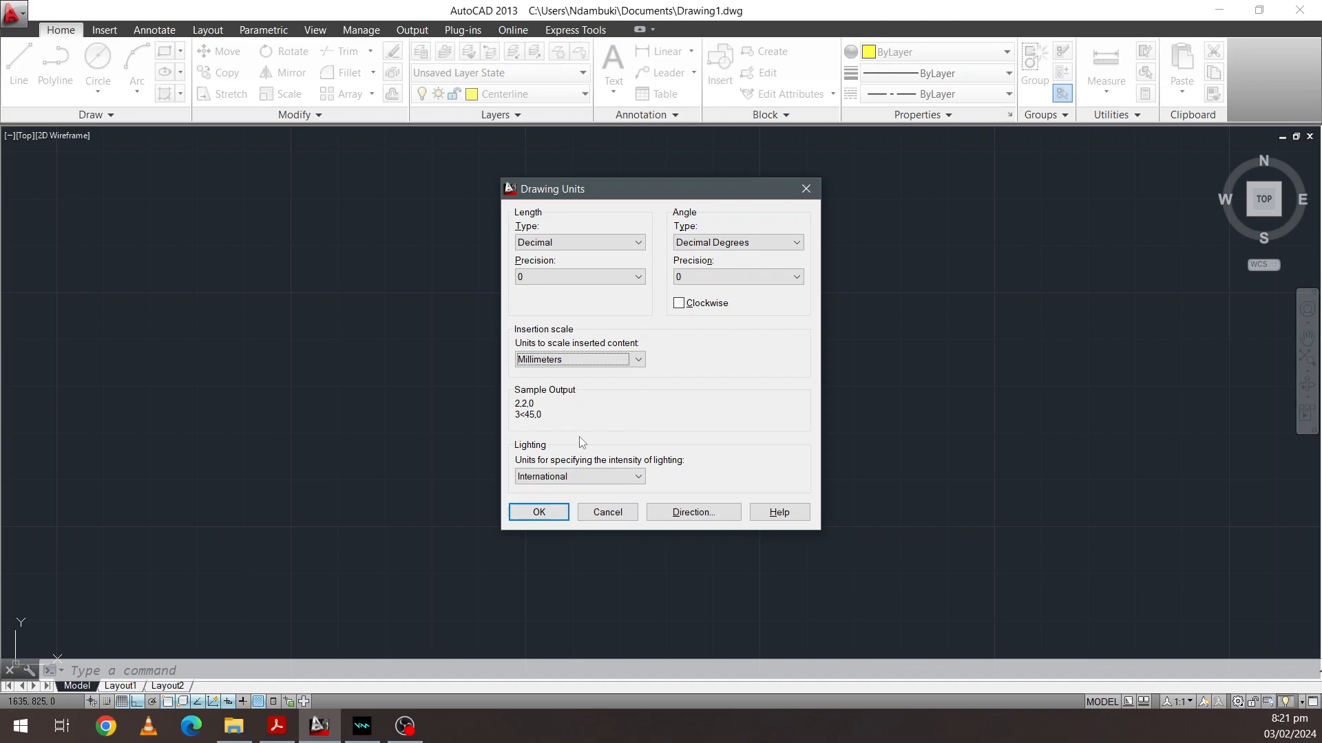
{"action": "left_click", "coordinate": [565, 275]}
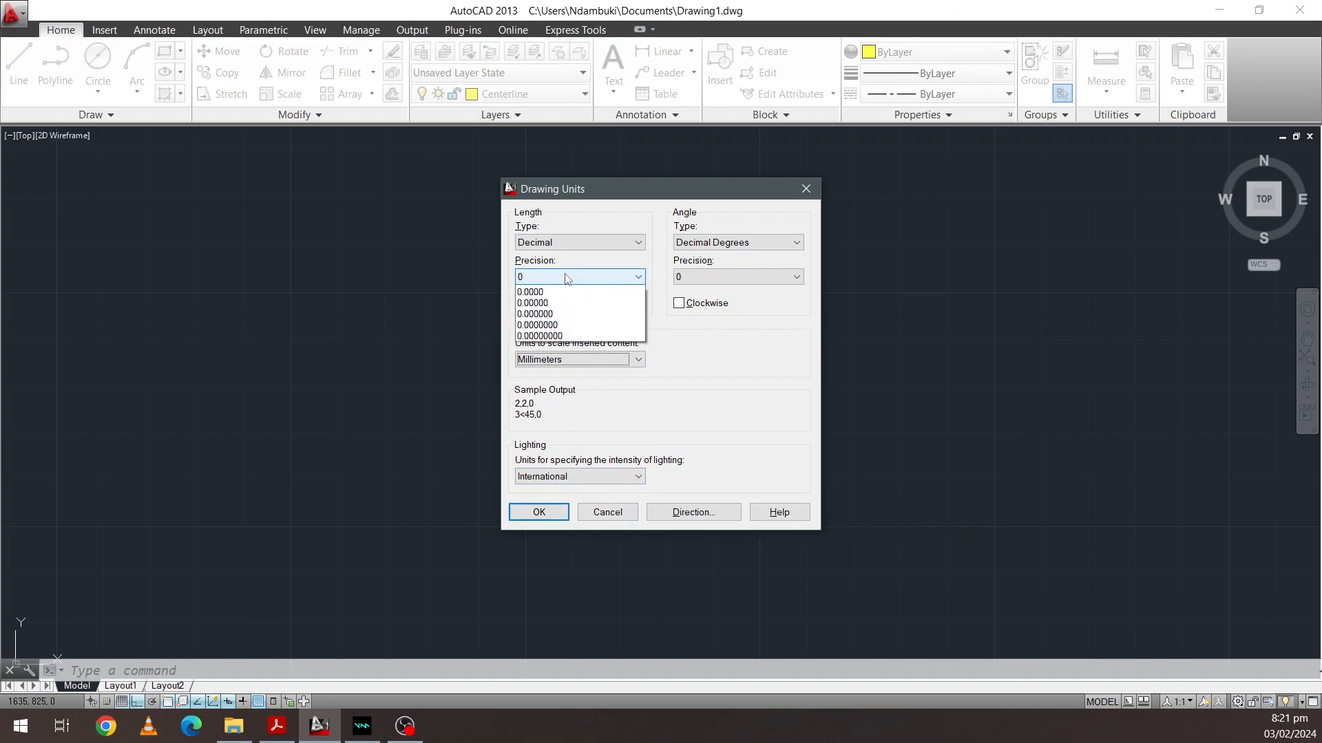
{"action": "mouse_move", "coordinate": [277, 724]}
{"action": "mouse_move", "coordinate": [299, 674]}
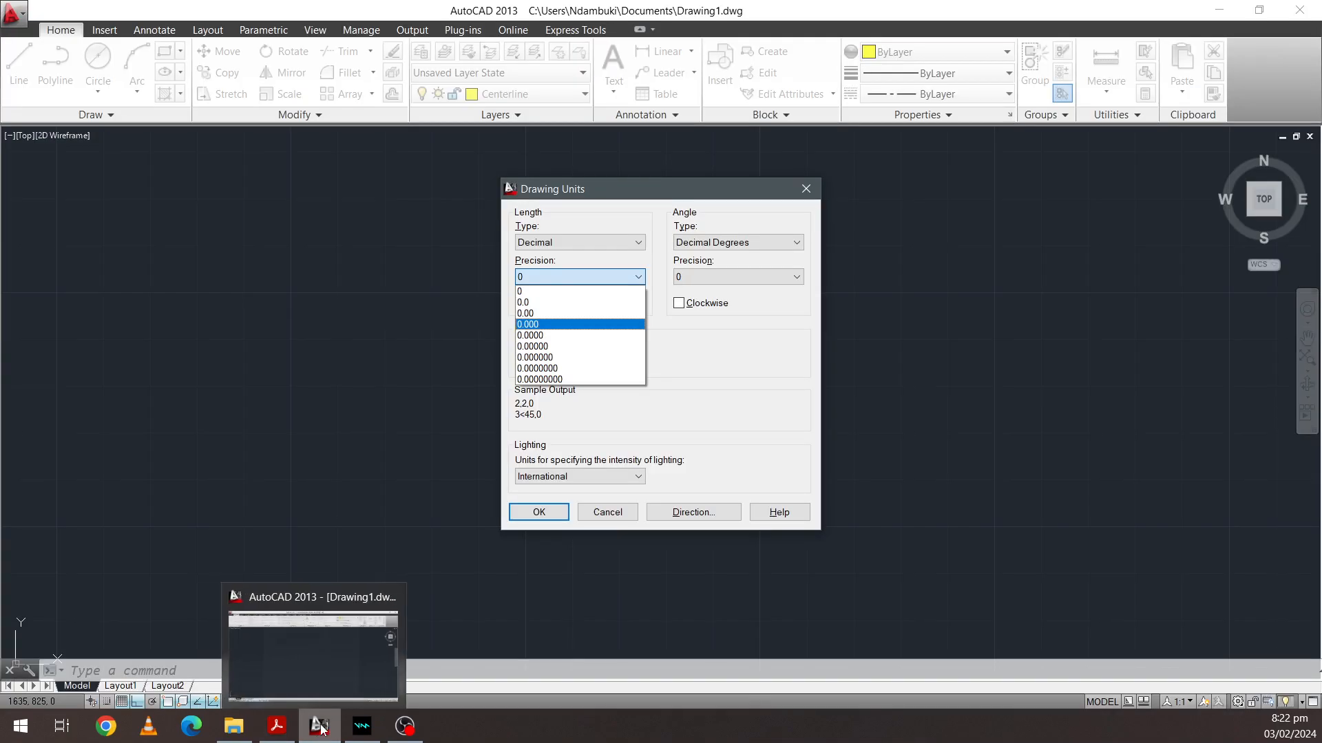
{"action": "left_click", "coordinate": [545, 292]}
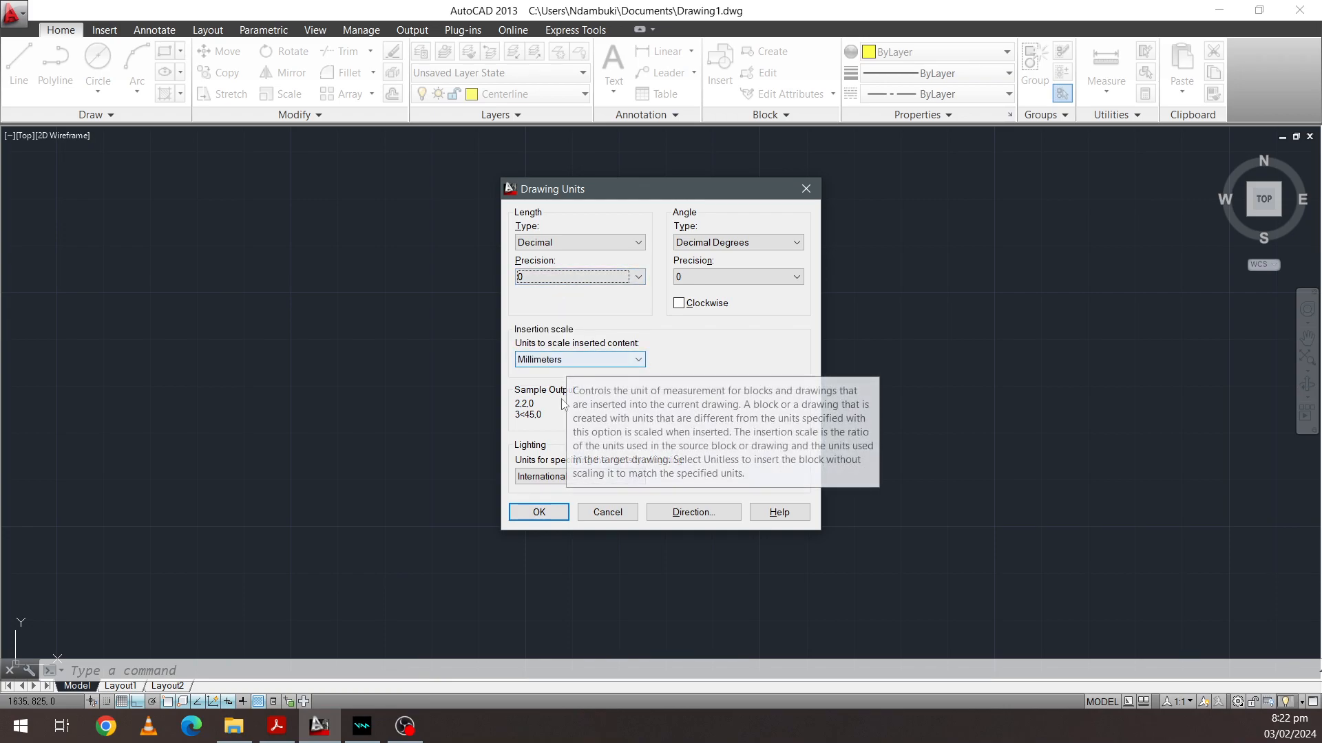
{"action": "left_click", "coordinate": [539, 512]}
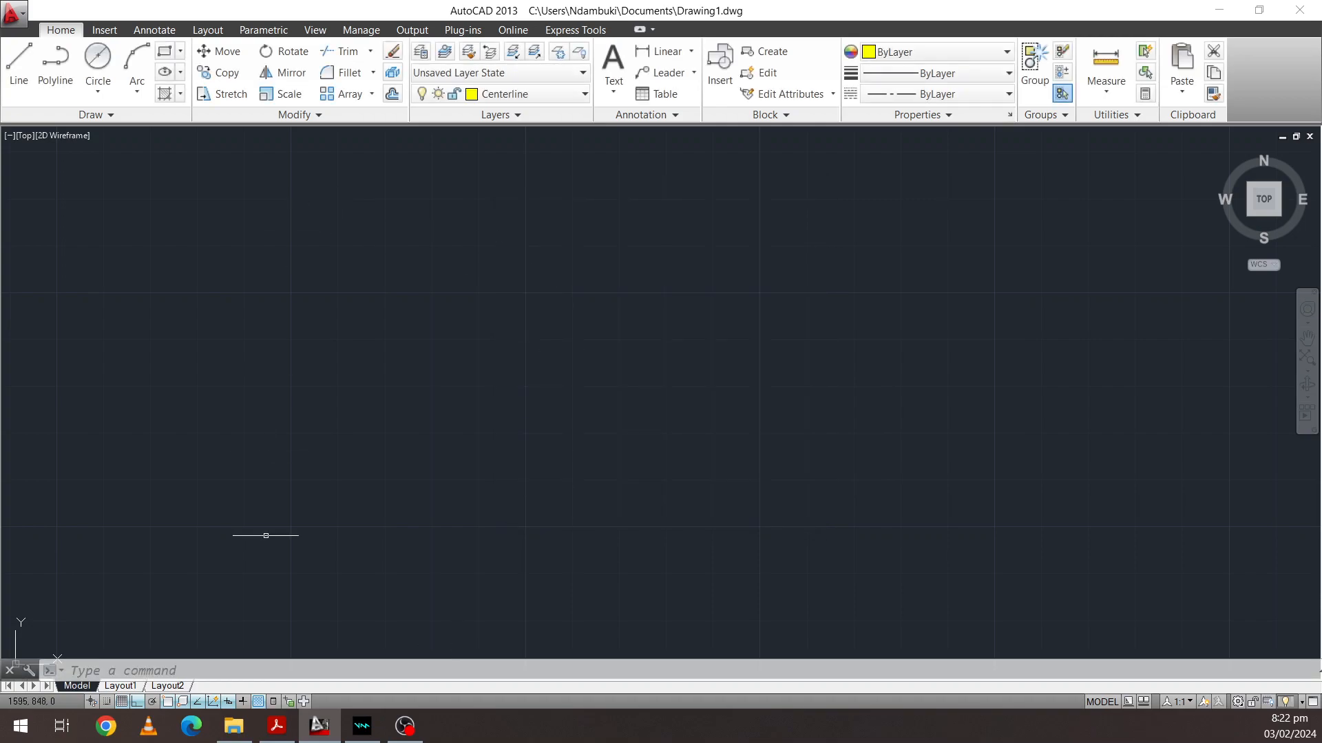
Switch to the PDF, examine the dimensions of the plate profile, and return to AutoCAD
{"action": "left_click", "coordinate": [286, 733]}
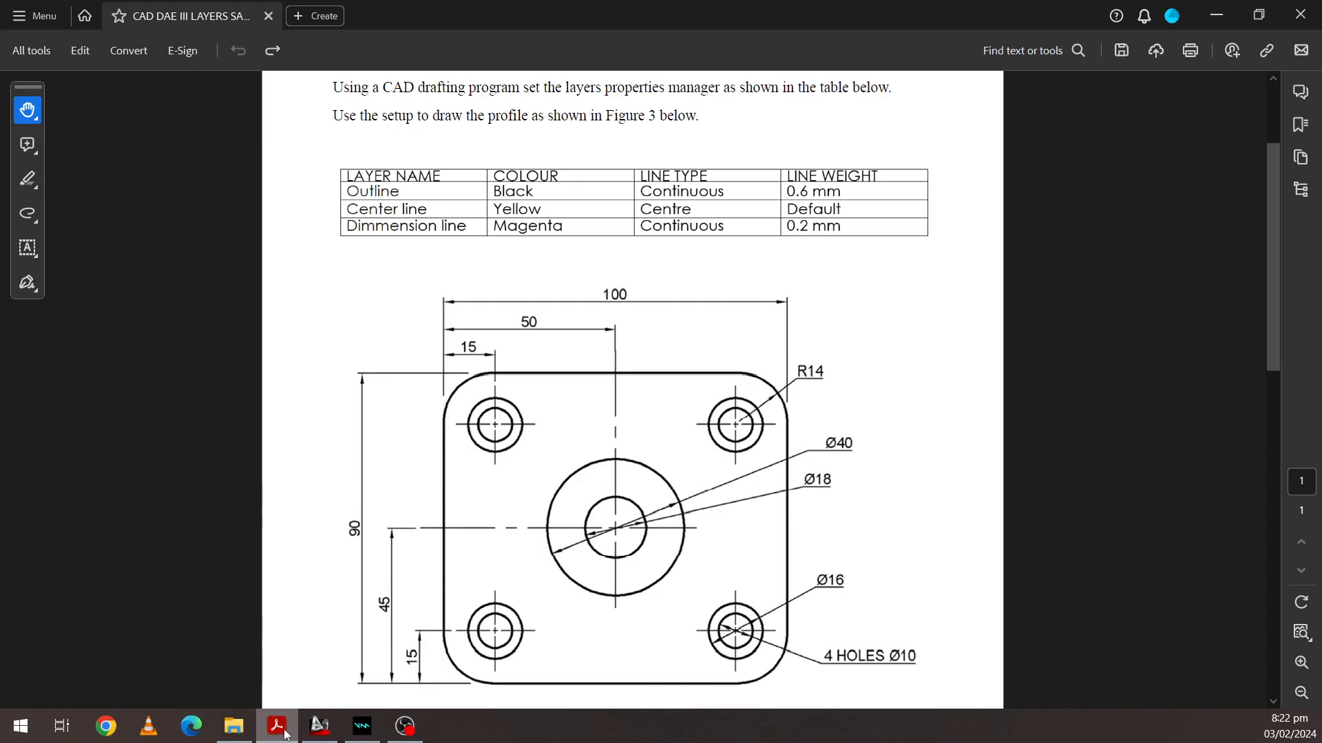
{"action": "mouse_move", "coordinate": [578, 508]}
{"action": "left_mouse_down"}
{"action": "mouse_move", "coordinate": [586, 429]}
{"action": "mouse_move", "coordinate": [596, 448]}
{"action": "left_mouse_up"}
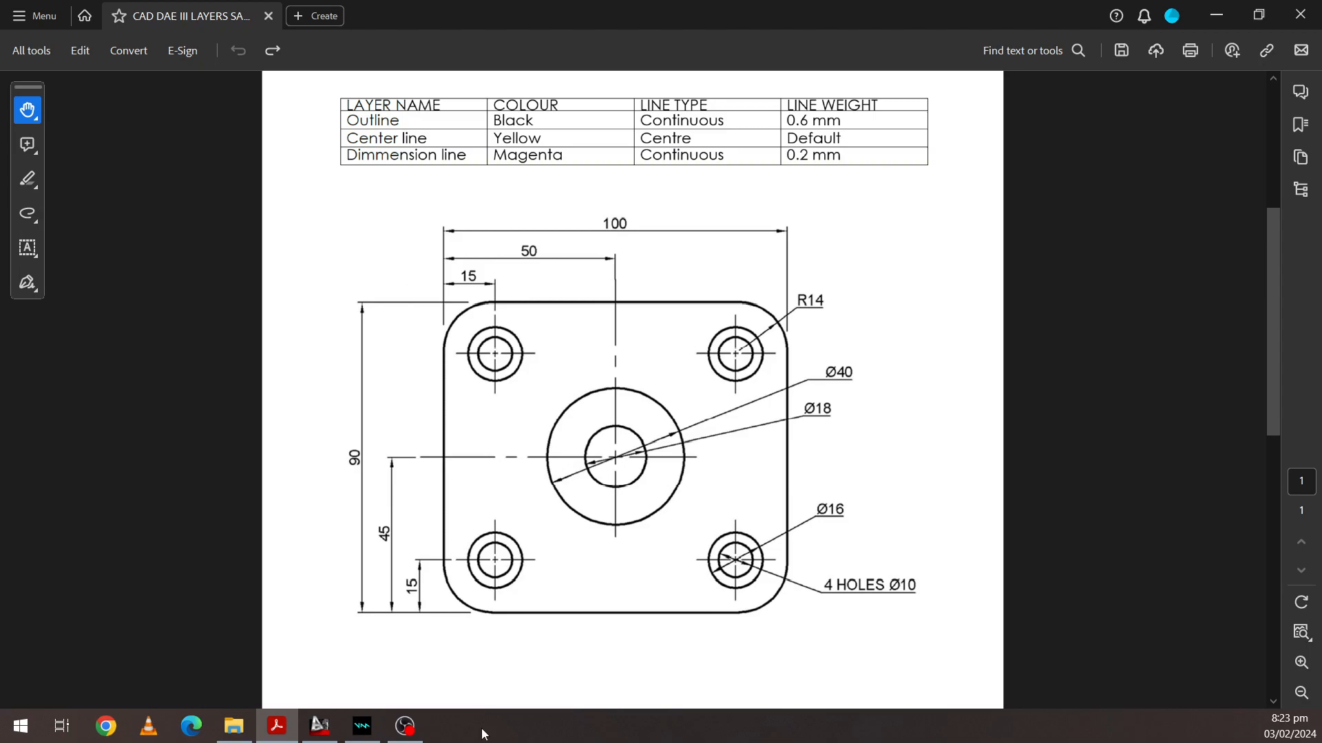
{"action": "left_click", "coordinate": [319, 726]}
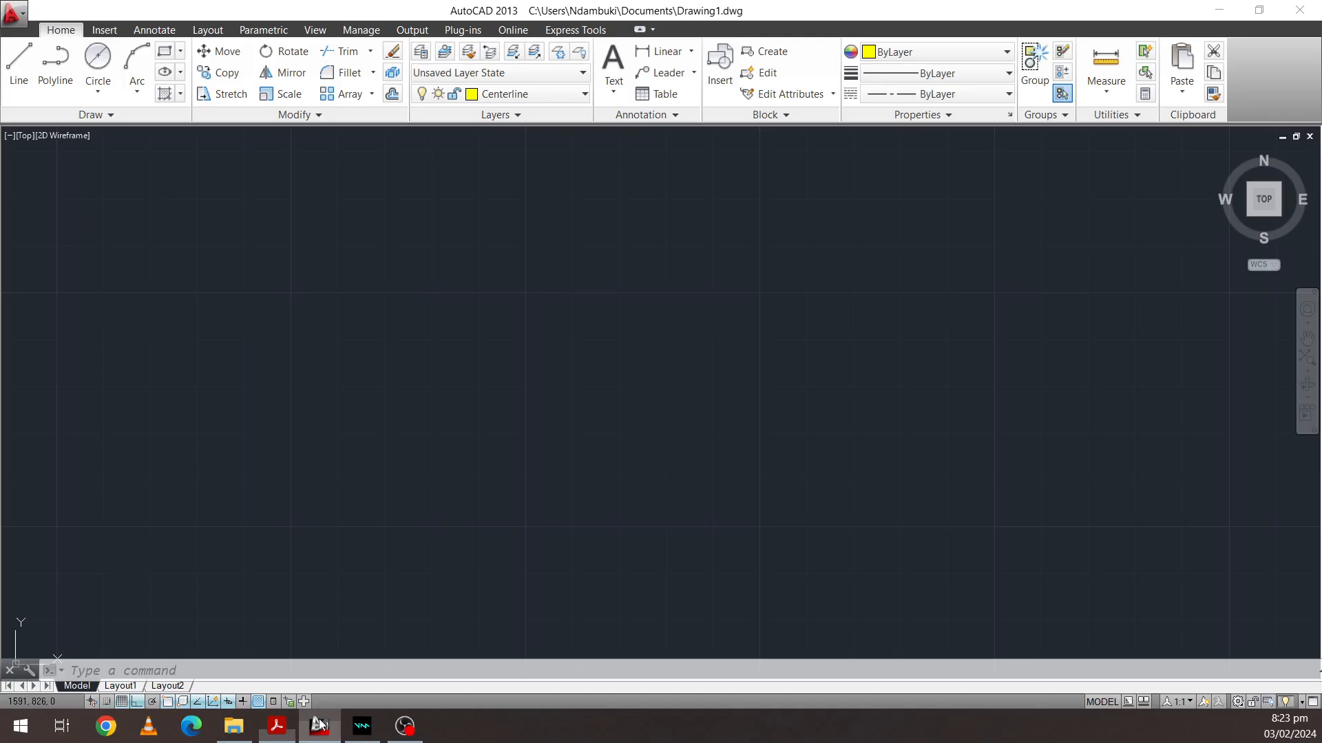
{"action": "left_click", "coordinate": [164, 51]}
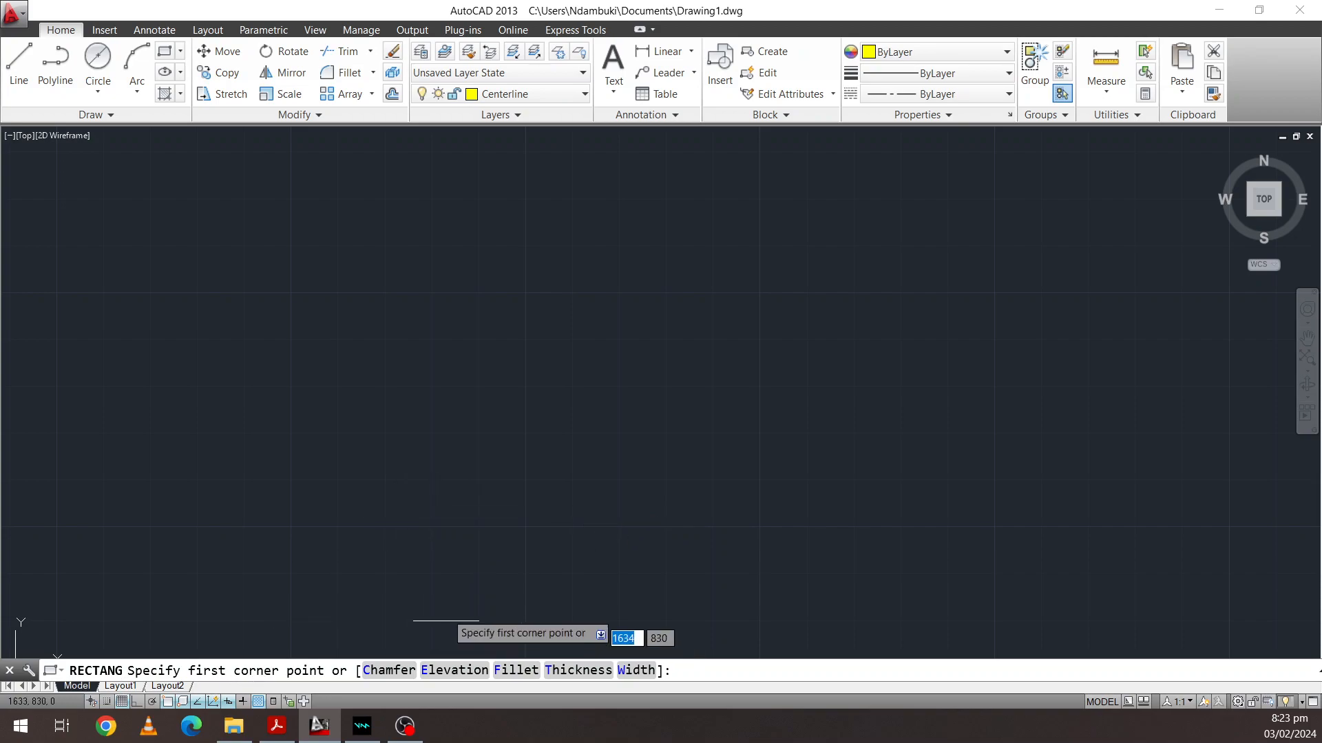
{"action": "left_click", "coordinate": [417, 510]}
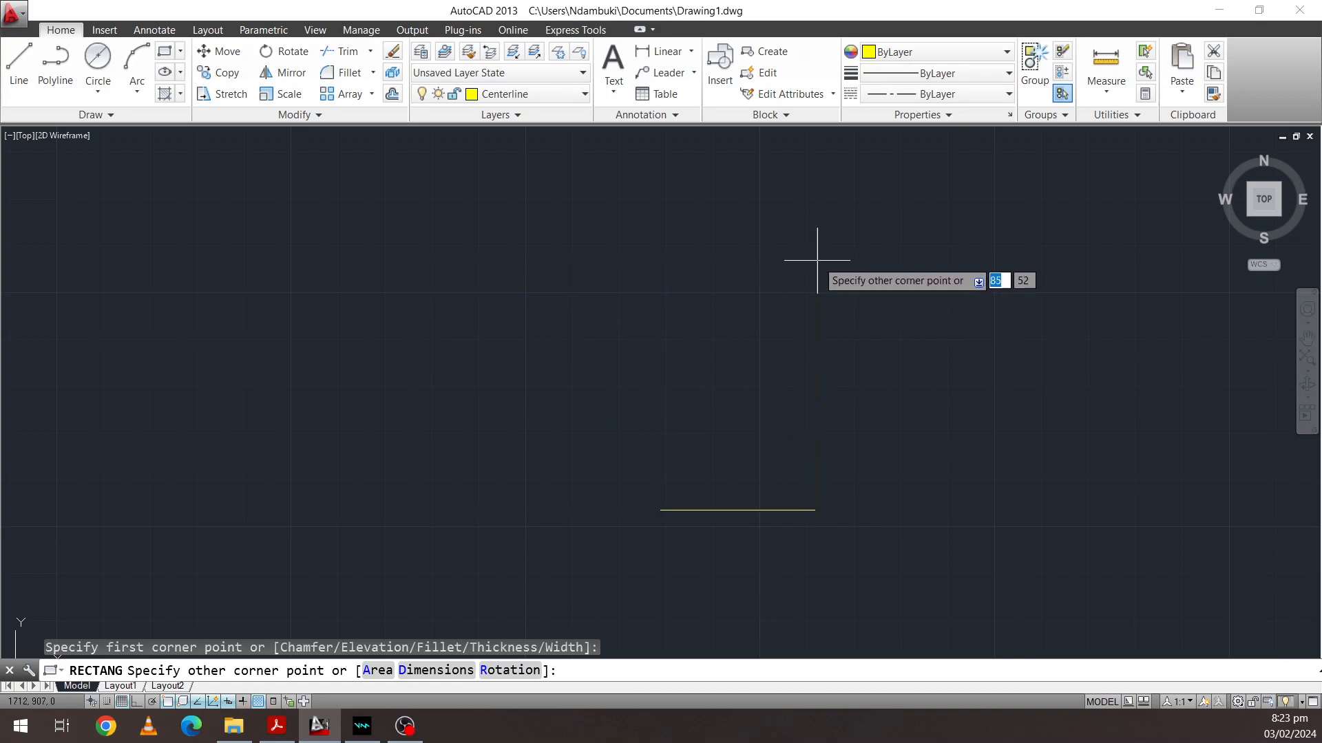
{"action": "key", "text": "Escape"}
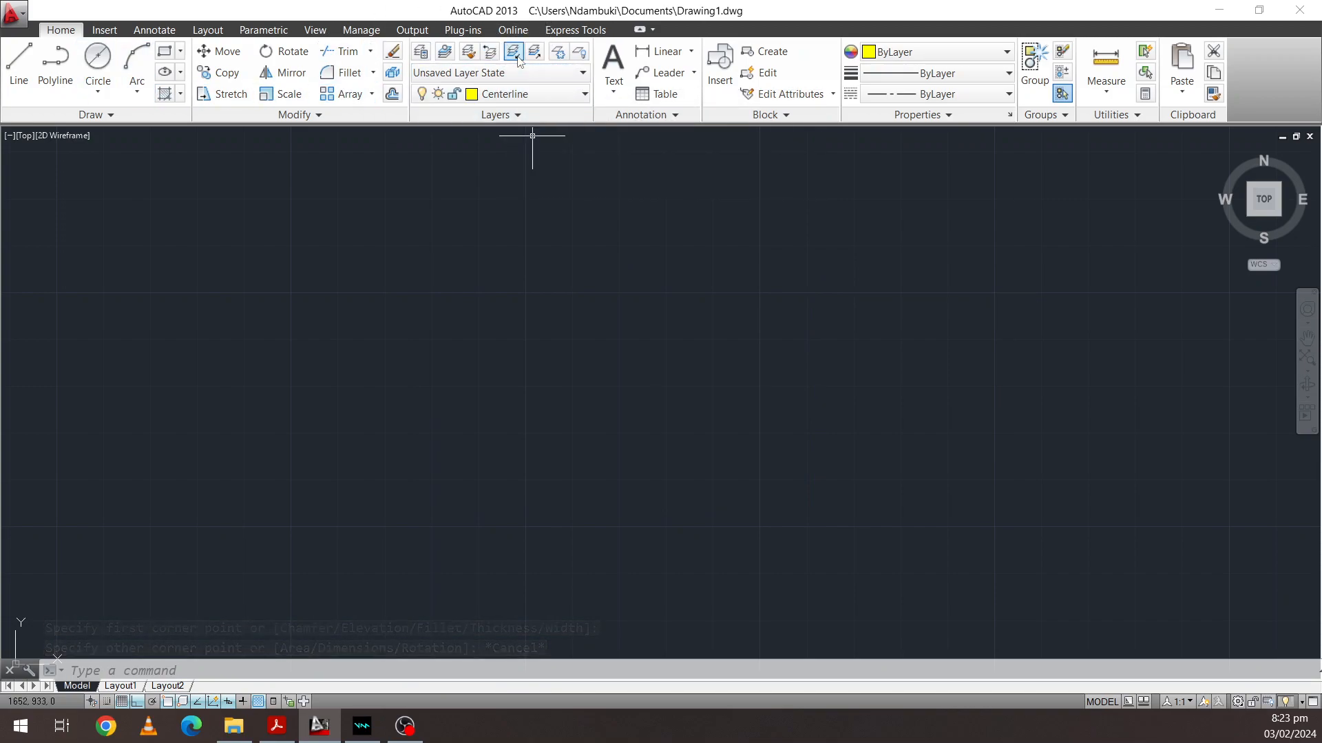
Make Outline the current layer
{"action": "left_click", "coordinate": [585, 94]}
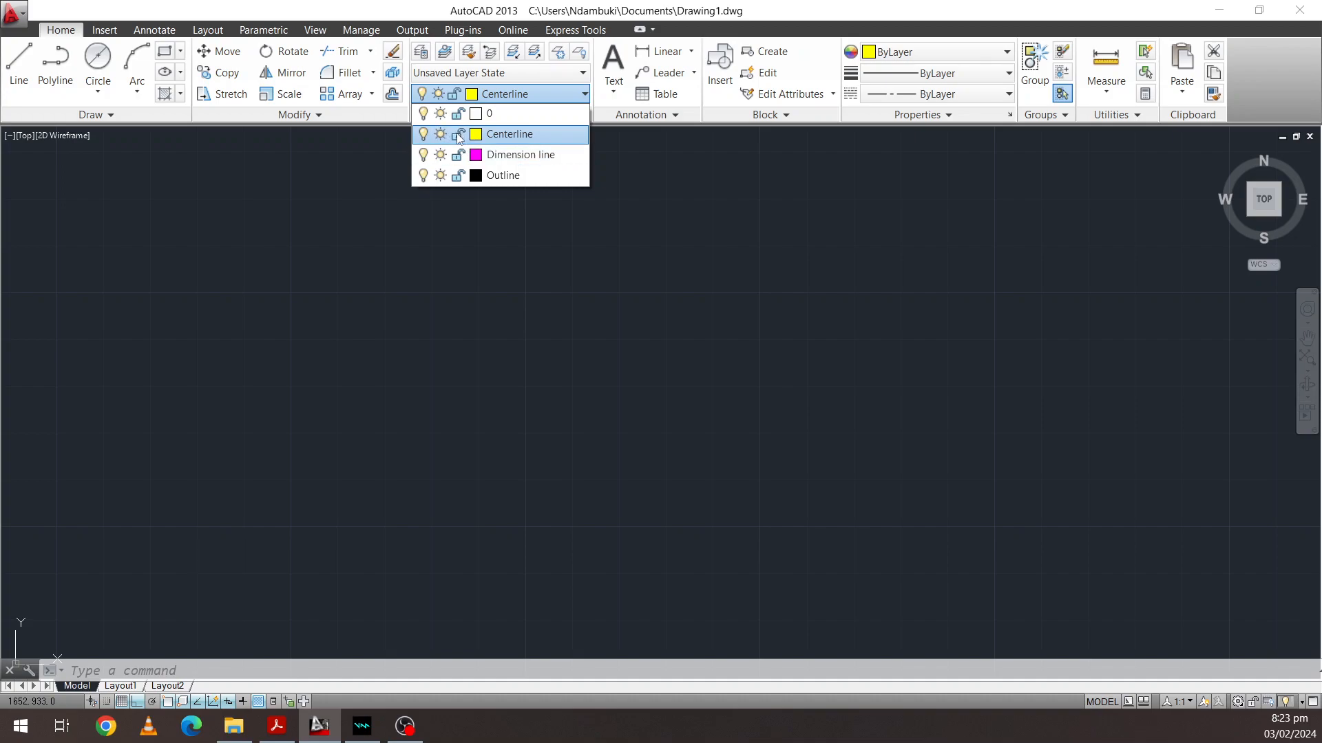
{"action": "left_click", "coordinate": [537, 177]}
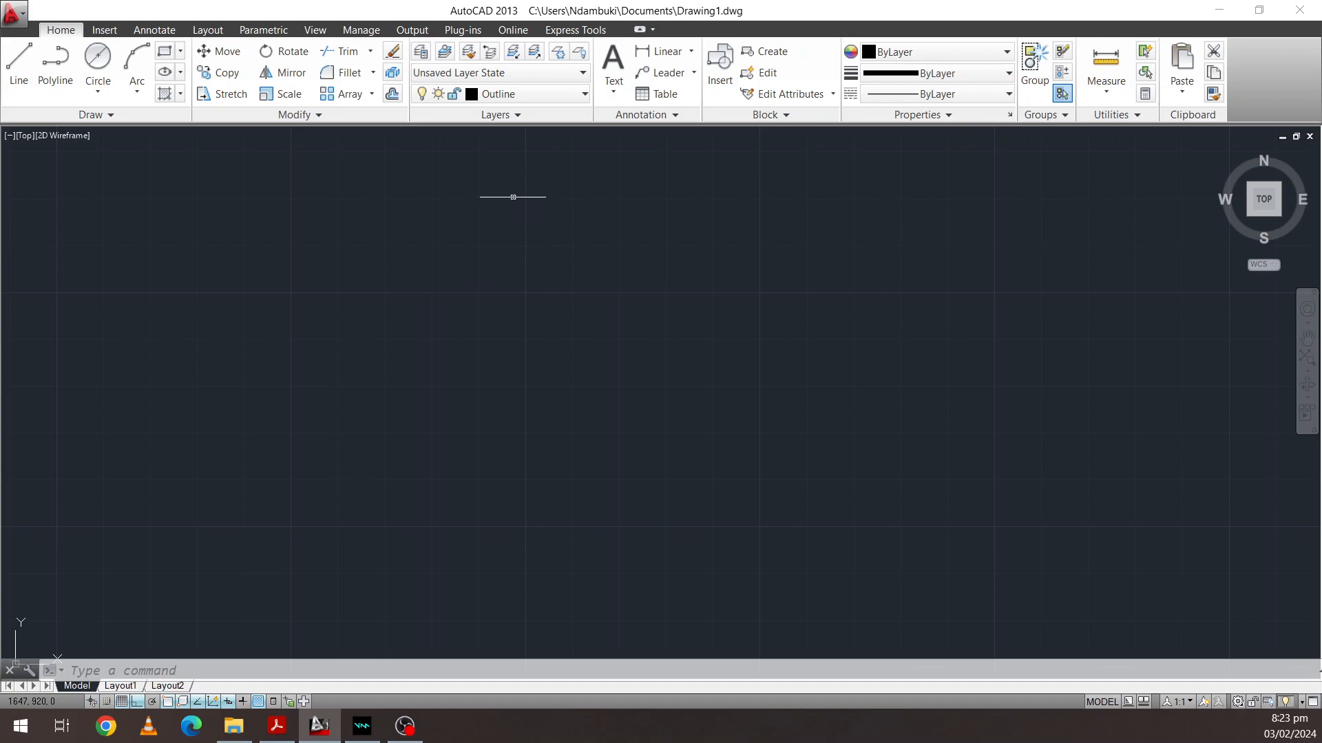
{"action": "left_click", "coordinate": [578, 100]}
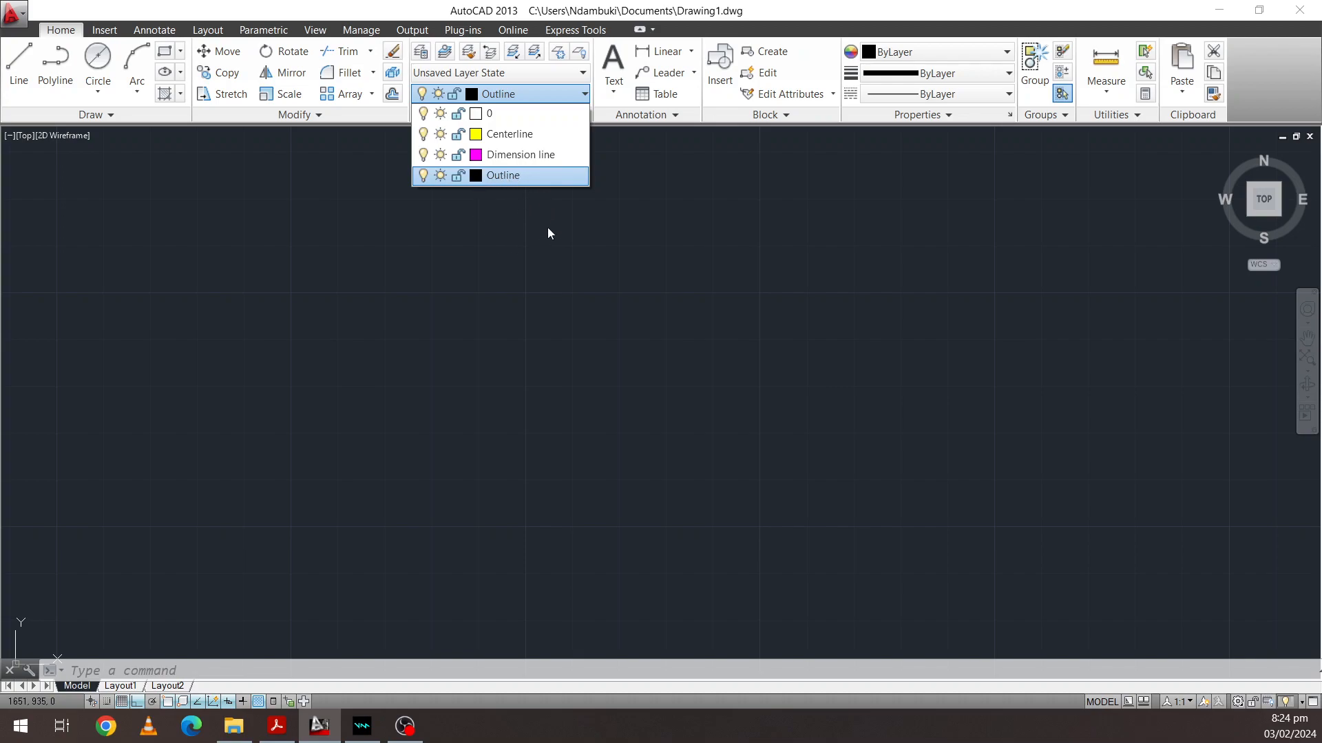
{"action": "left_click", "coordinate": [585, 97]}
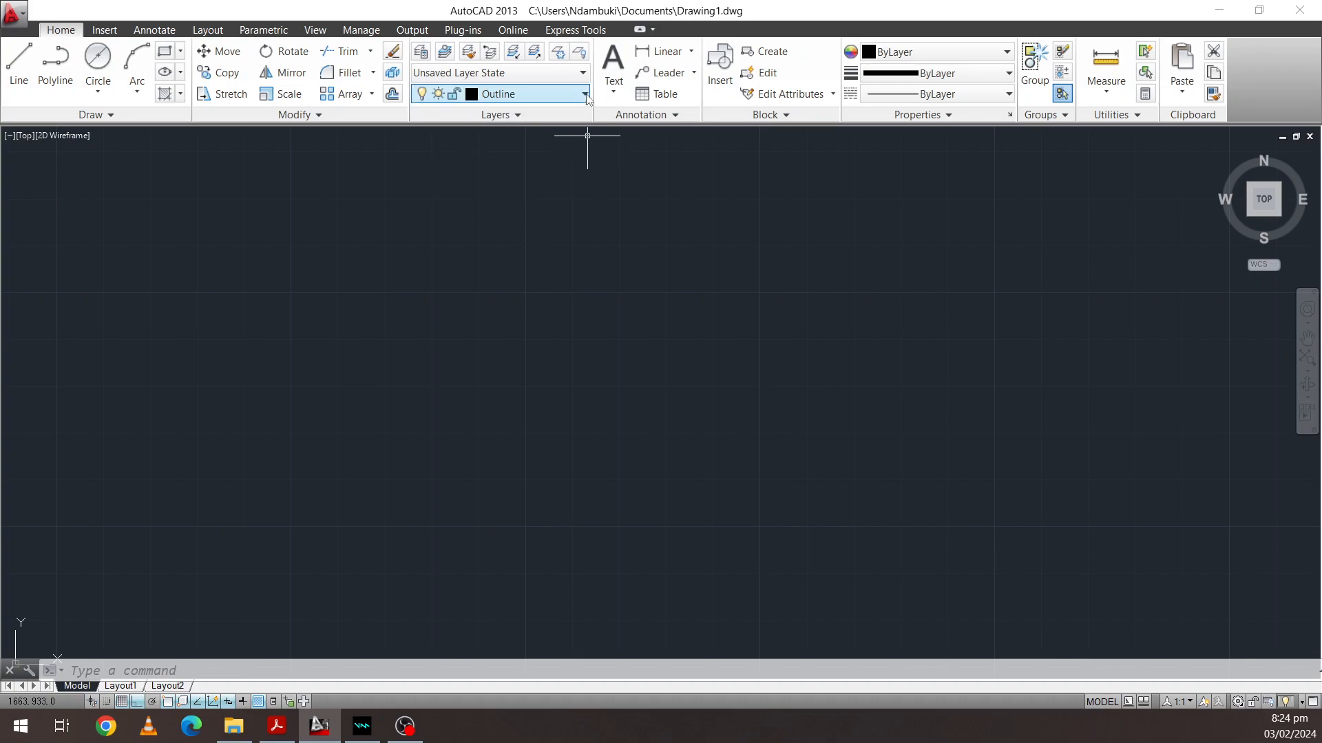
{"action": "left_click", "coordinate": [586, 96]}
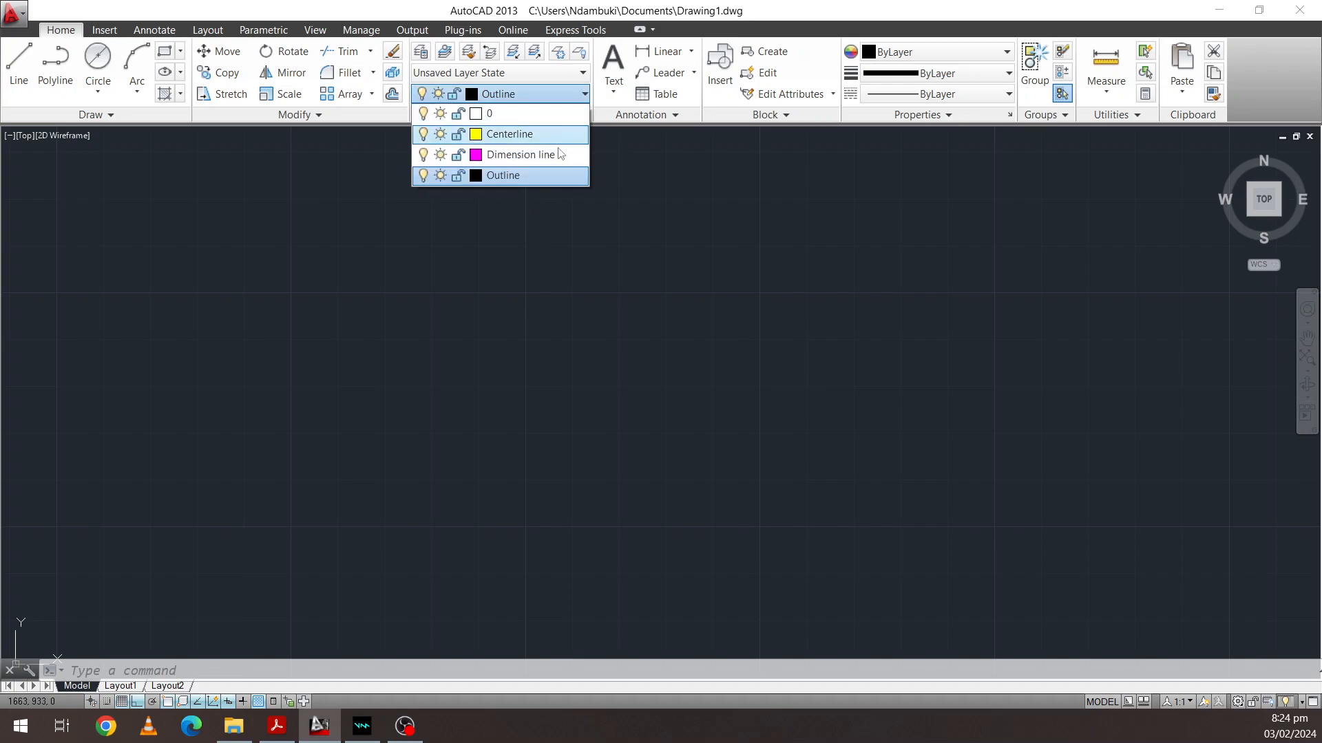
{"action": "left_click", "coordinate": [572, 93]}
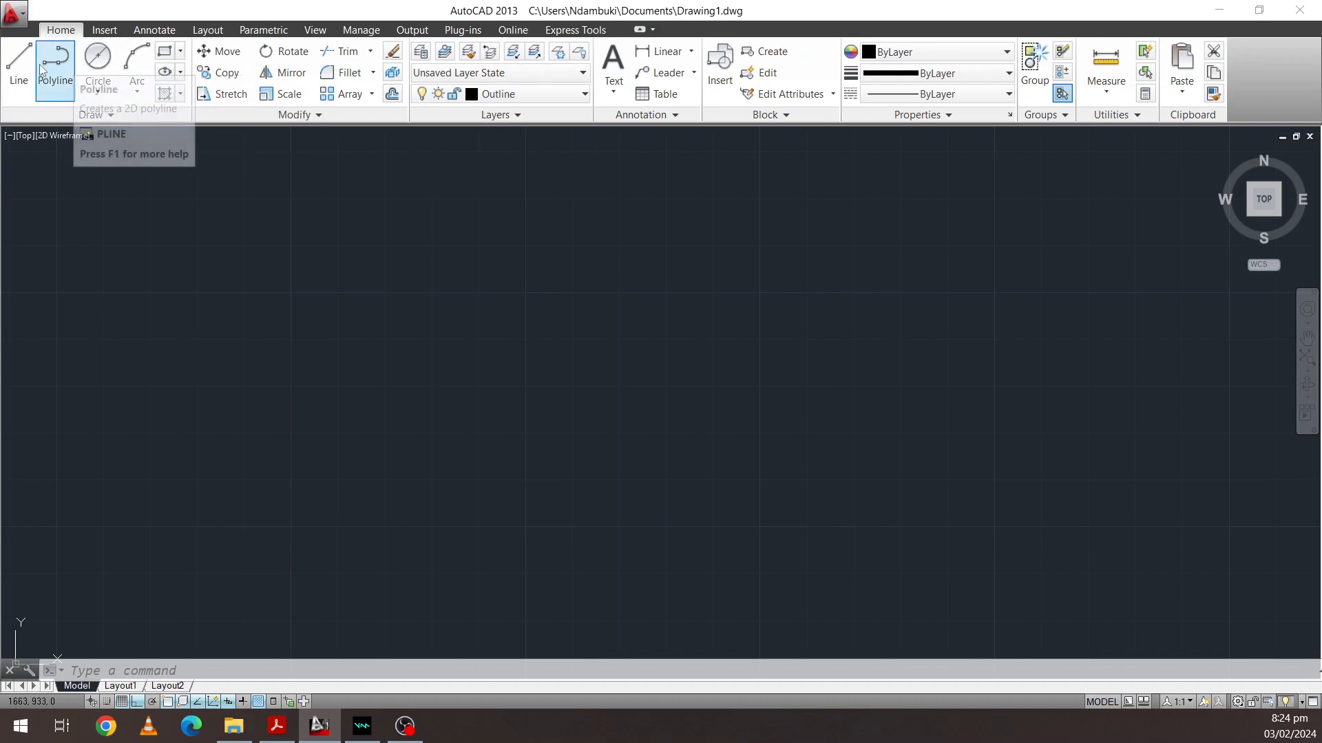
Draw a horizontal test line and a vertical line down from its end on the Outline layer
{"action": "left_click", "coordinate": [19, 65]}
{"action": "left_click", "coordinate": [171, 281]}
{"action": "left_click", "coordinate": [357, 384]}
{"action": "left_click", "coordinate": [376, 391]}
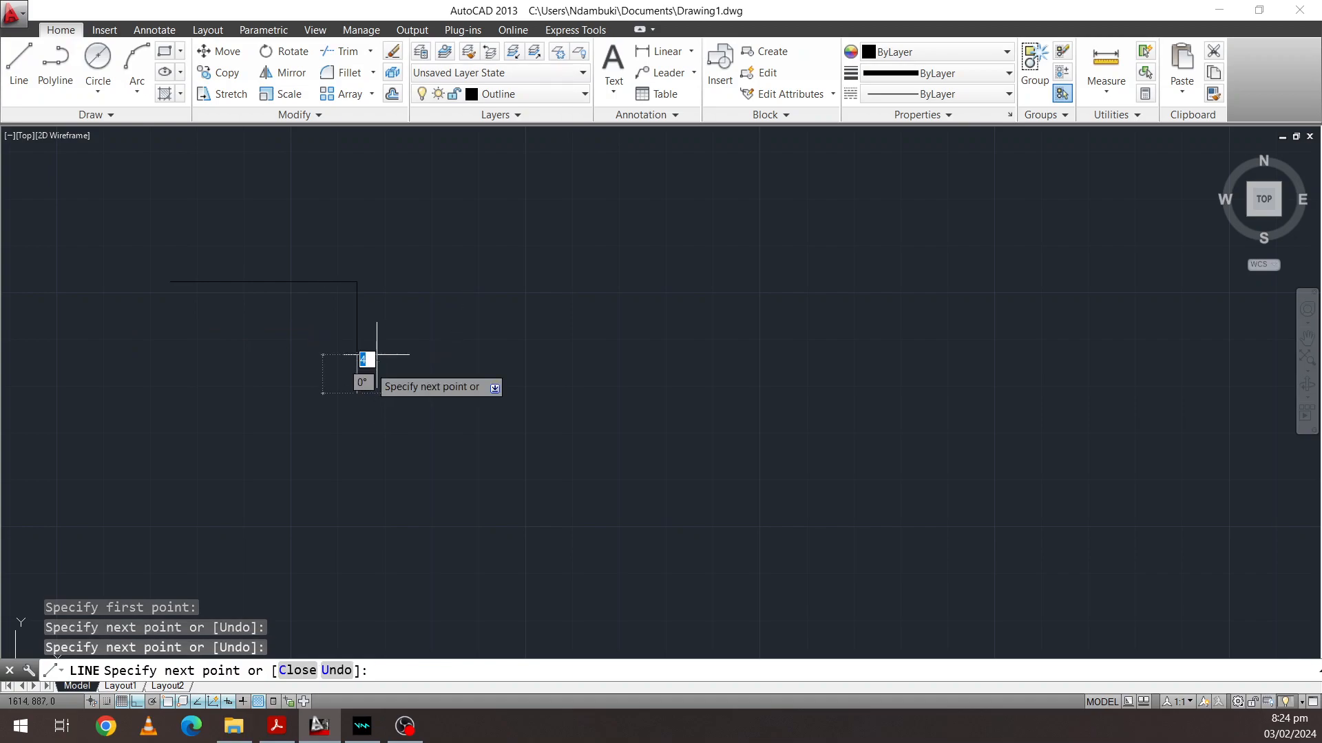
{"action": "key", "text": "Escape"}
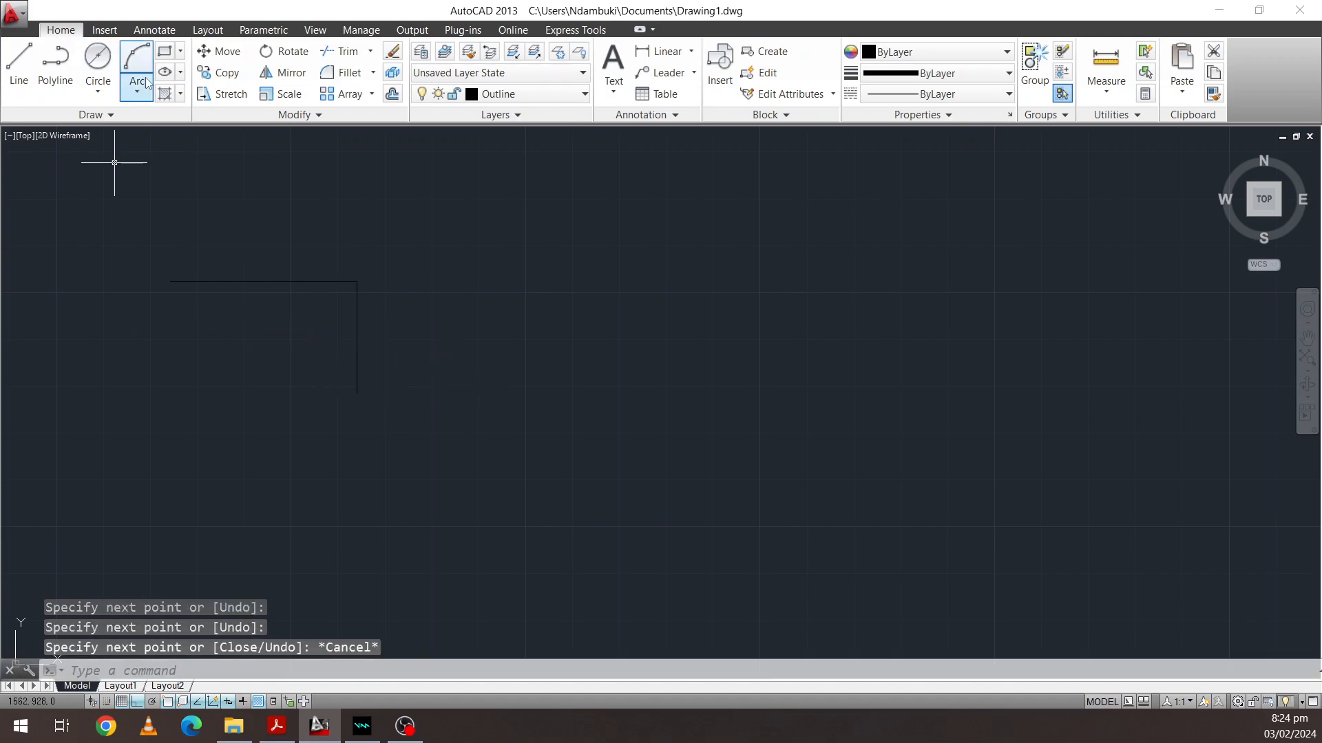
Change the Outline layer's color to white (index color 7)
{"action": "left_click", "coordinate": [584, 95]}
{"action": "left_click", "coordinate": [475, 175]}
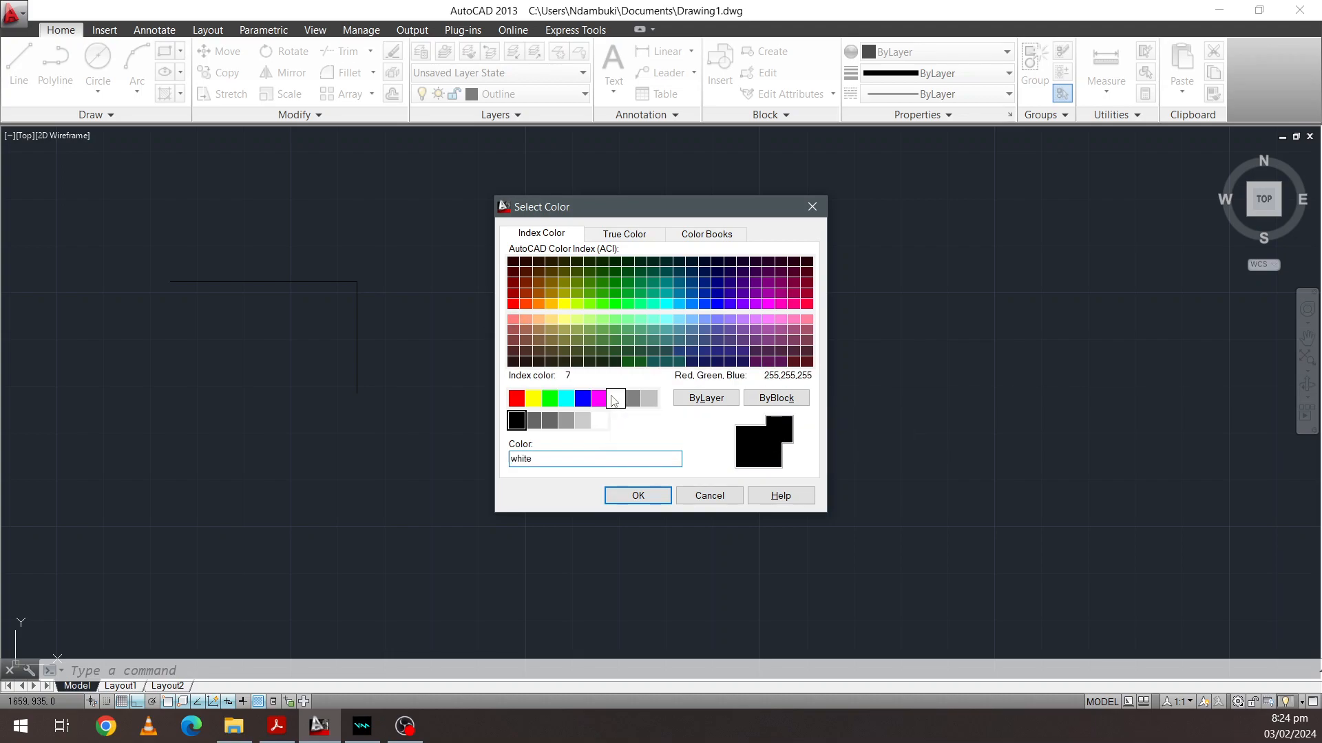
{"action": "left_click", "coordinate": [615, 399]}
{"action": "left_click", "coordinate": [638, 495]}
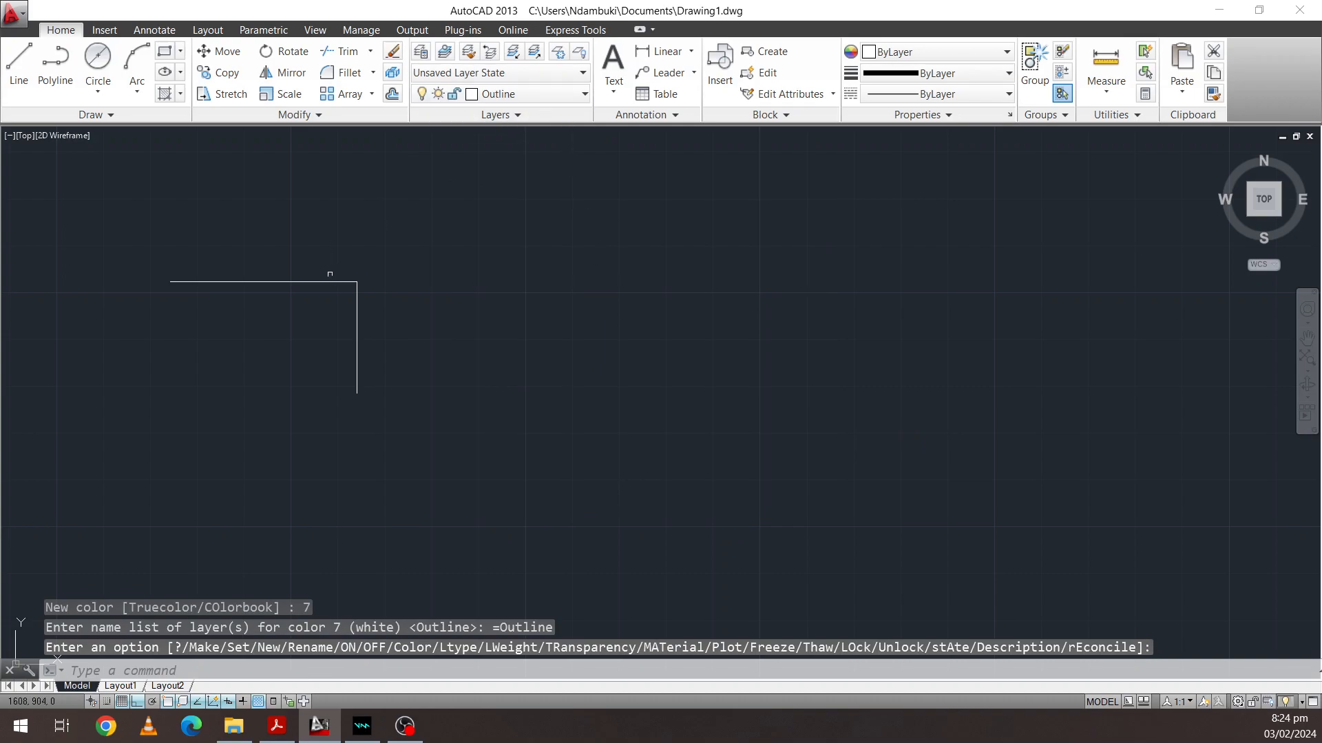
Assign the two test lines to the Centerline layer and return them to the Outline layer
{"action": "left_click", "coordinate": [390, 338]}
{"action": "left_click", "coordinate": [260, 244]}
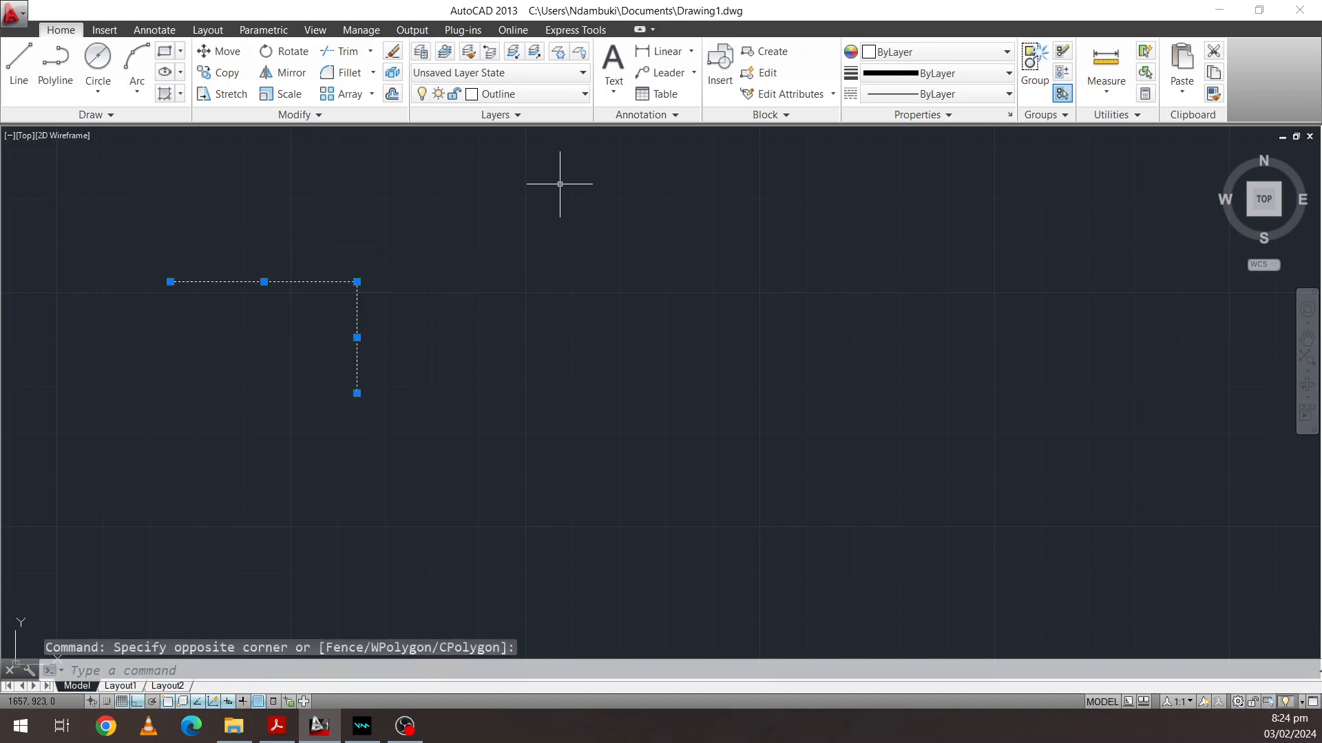
{"action": "left_click", "coordinate": [571, 94]}
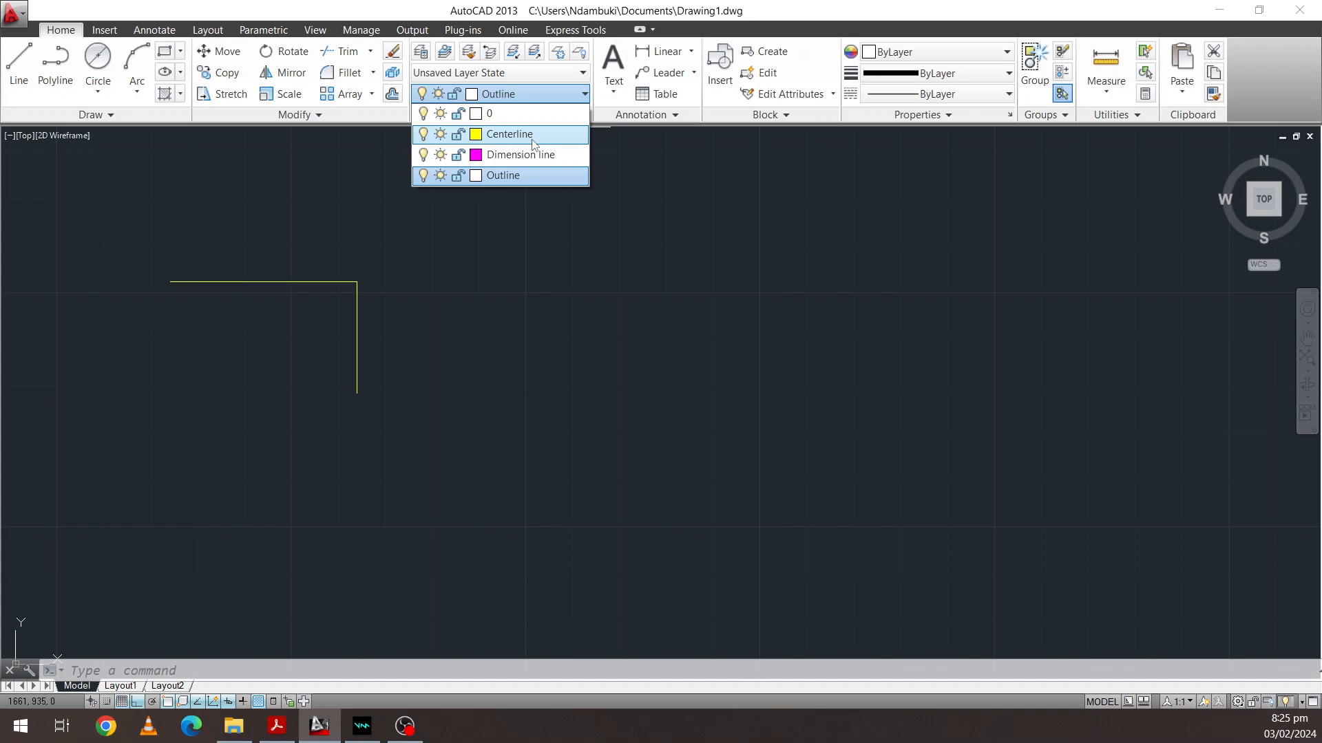
{"action": "left_click", "coordinate": [509, 174]}
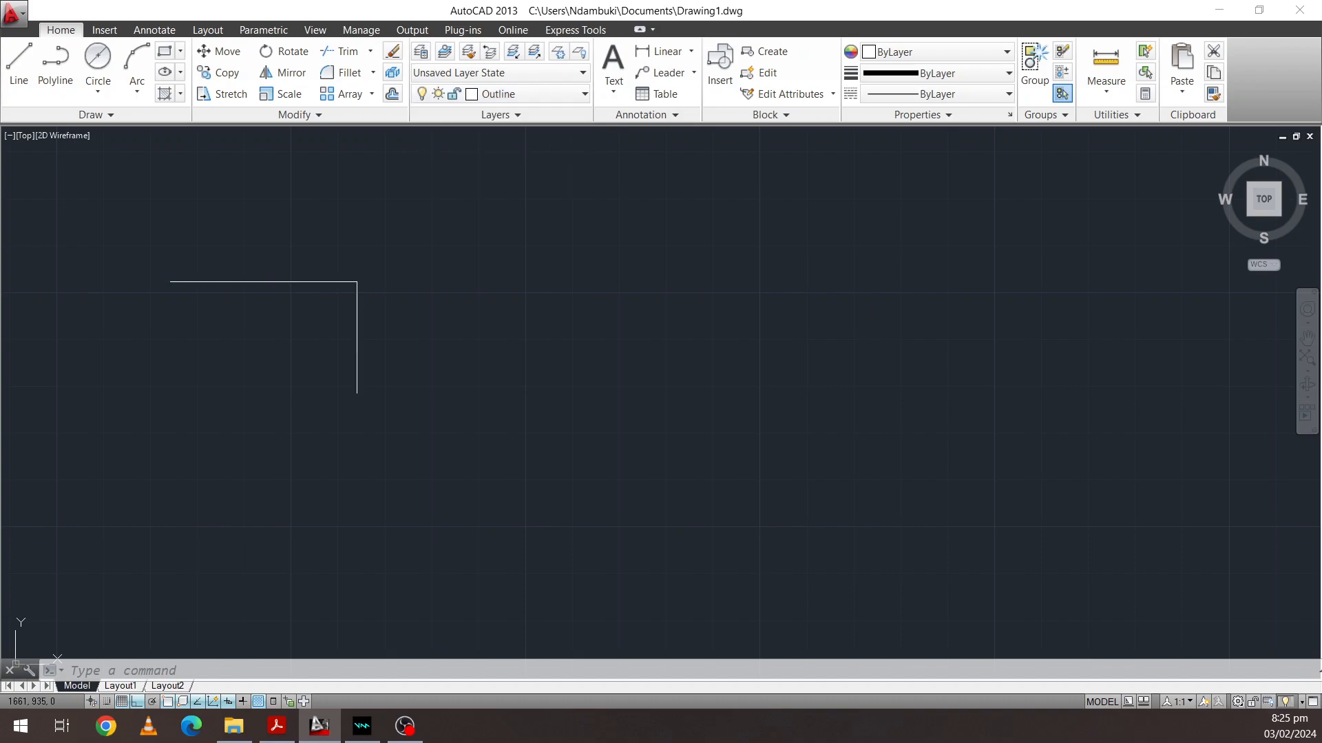
{"action": "key", "text": "Escape"}
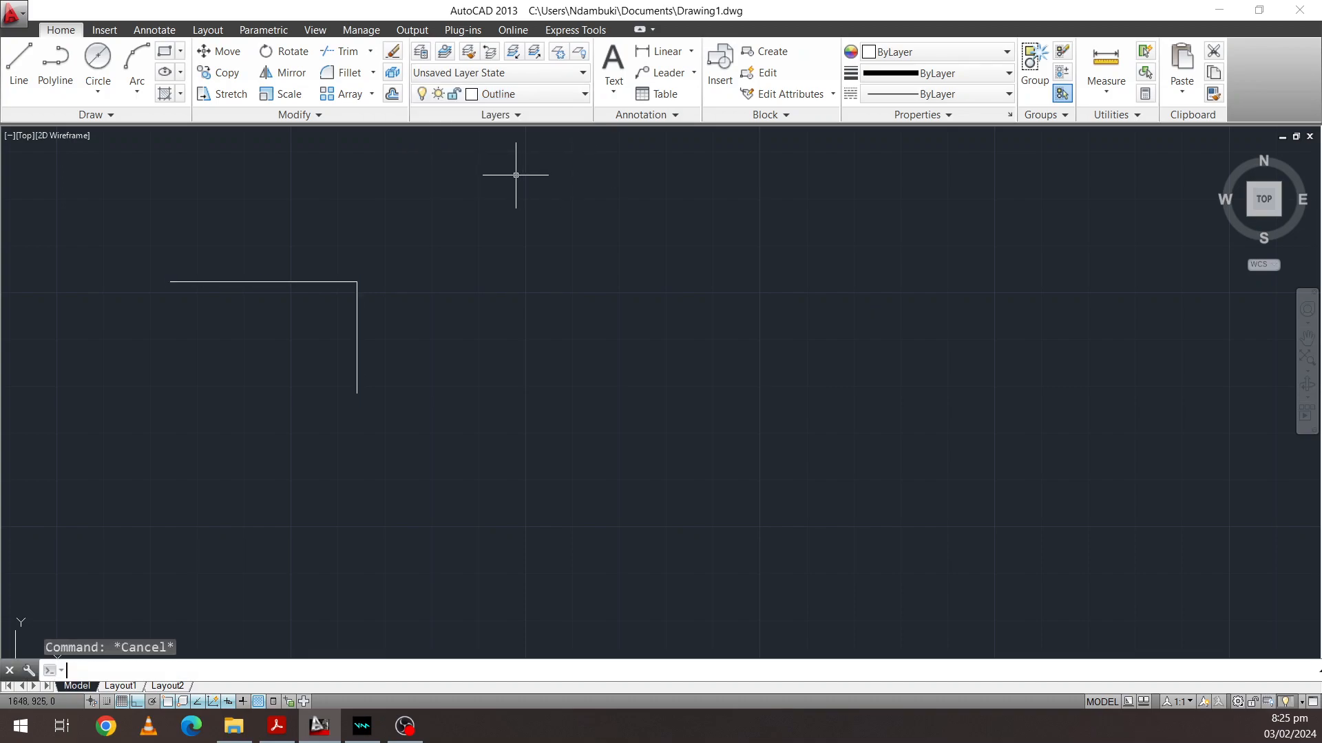
Select everything in the drawing and erase the two test lines
{"action": "key", "text": "ctrl+a"}
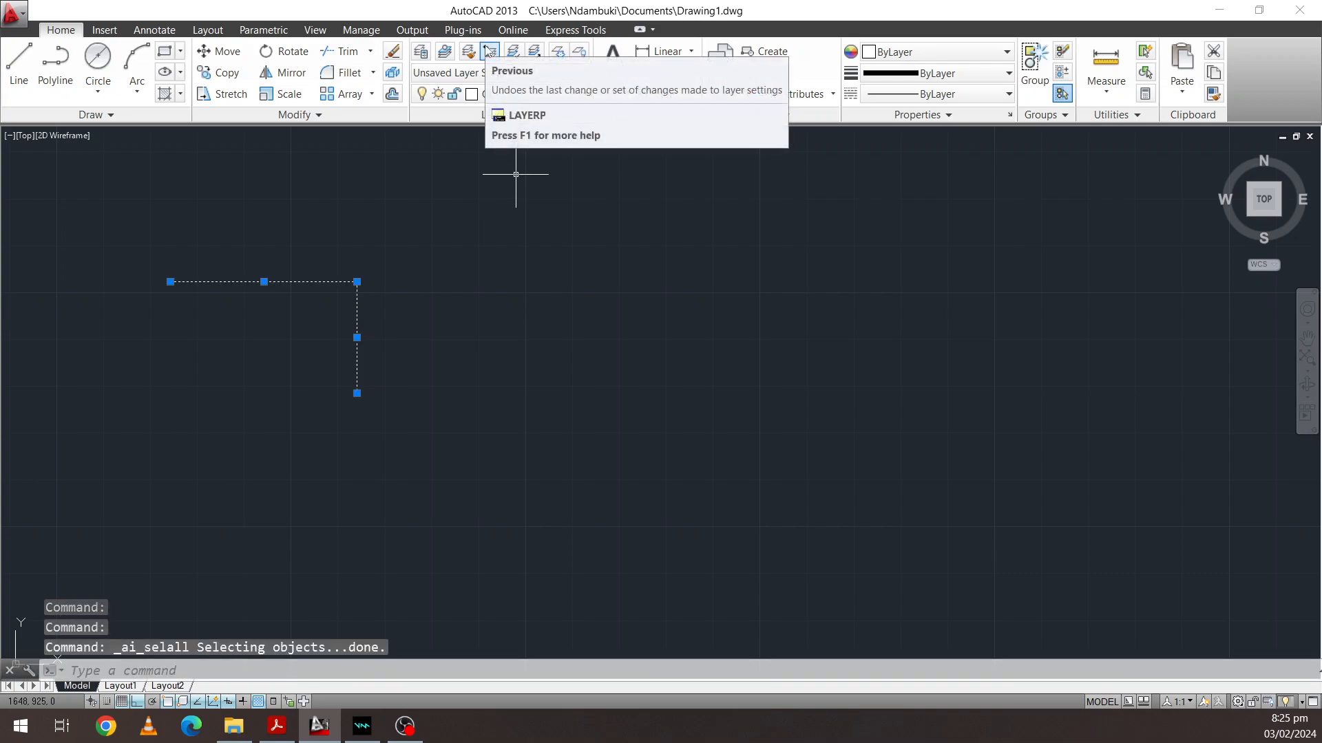
{"action": "key", "text": "Delete"}
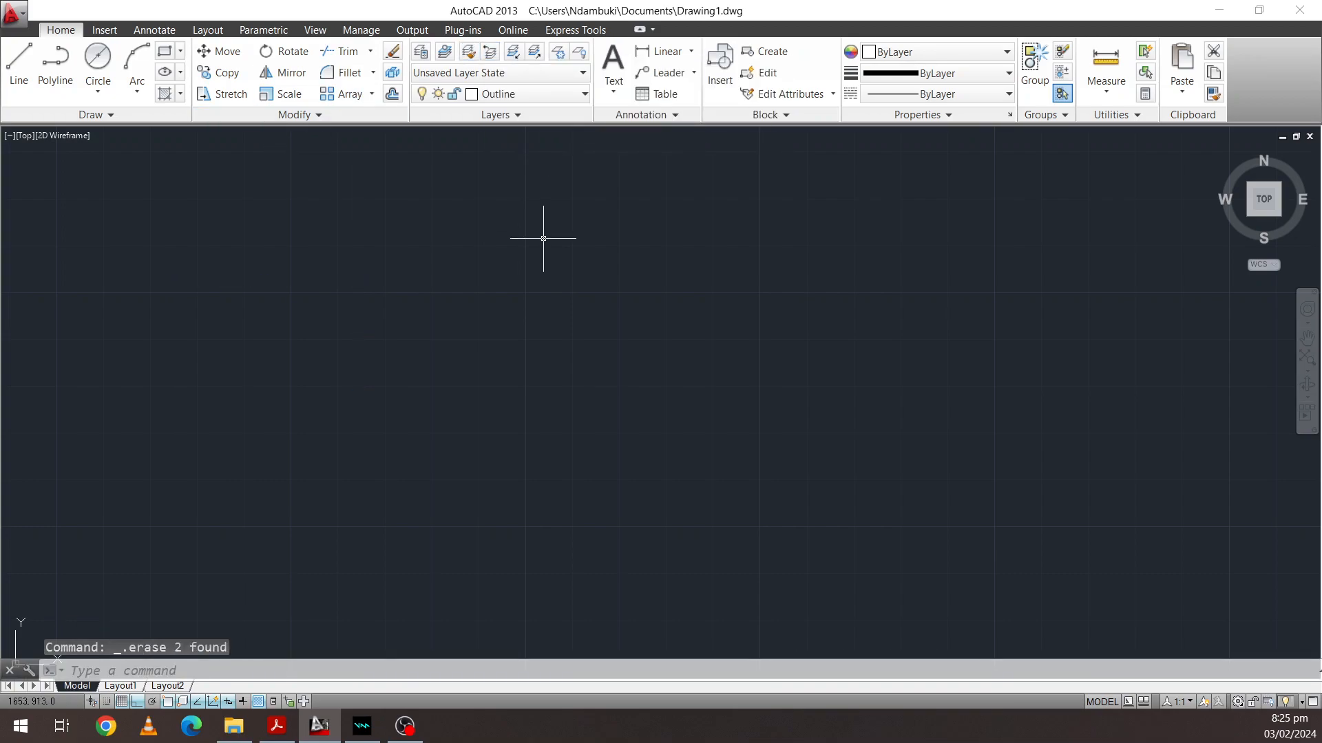
Draw a rectangle by dimensions, length 100 and width 90, on the Outline layer, extending up and to the right of its first corner
{"action": "left_click", "coordinate": [166, 53]}
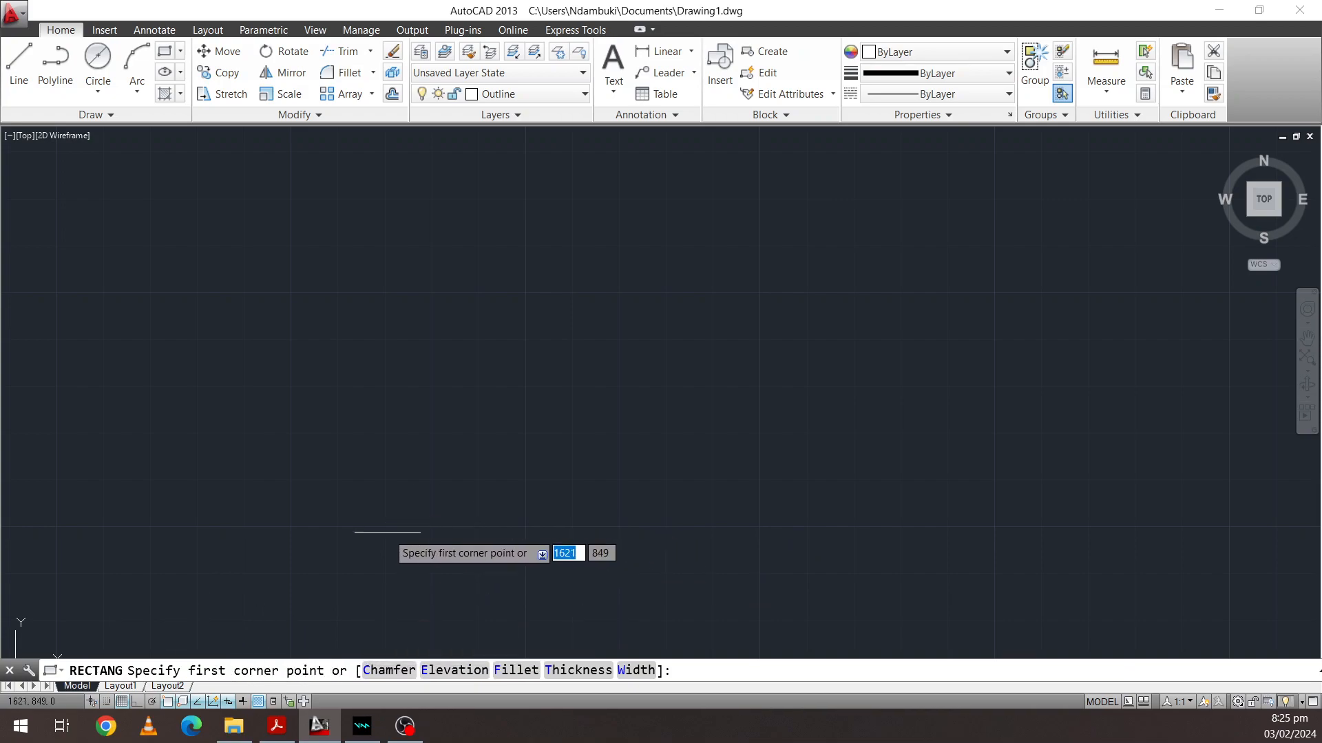
{"action": "left_click", "coordinate": [387, 514]}
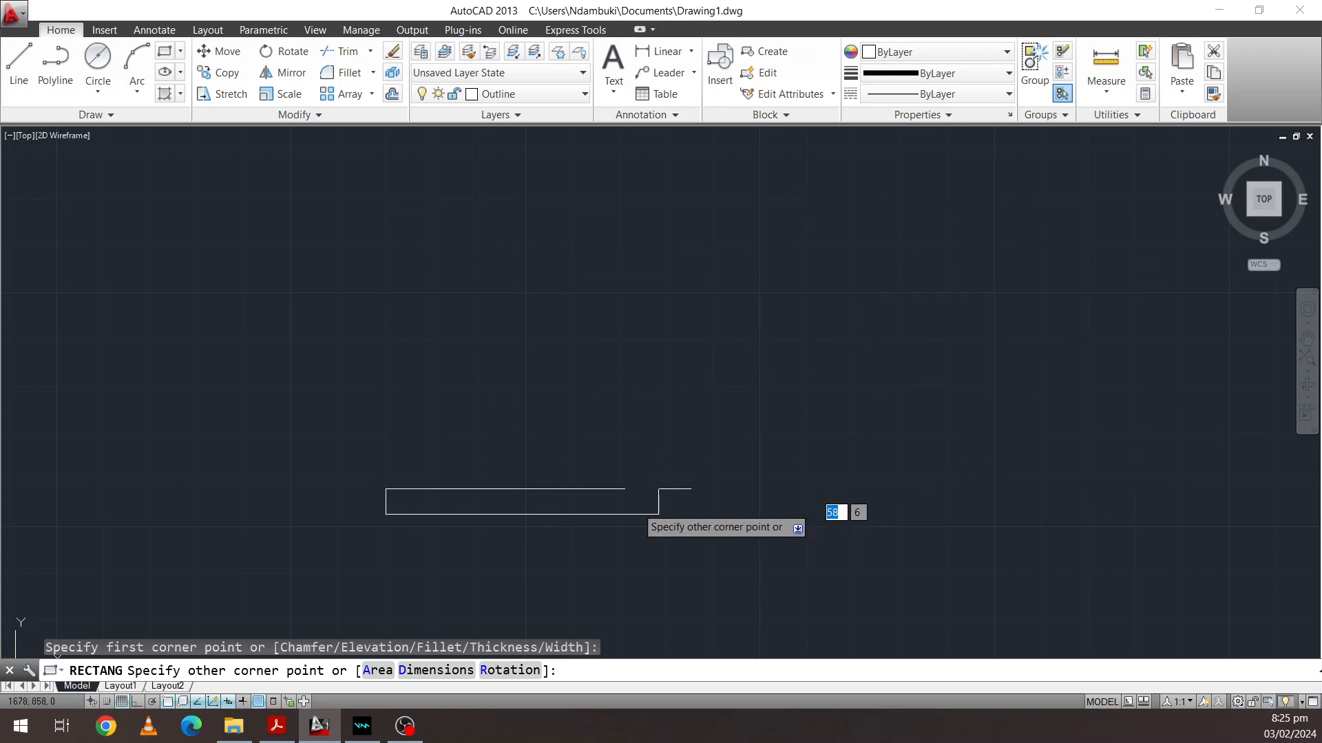
{"action": "left_click", "coordinate": [428, 676]}
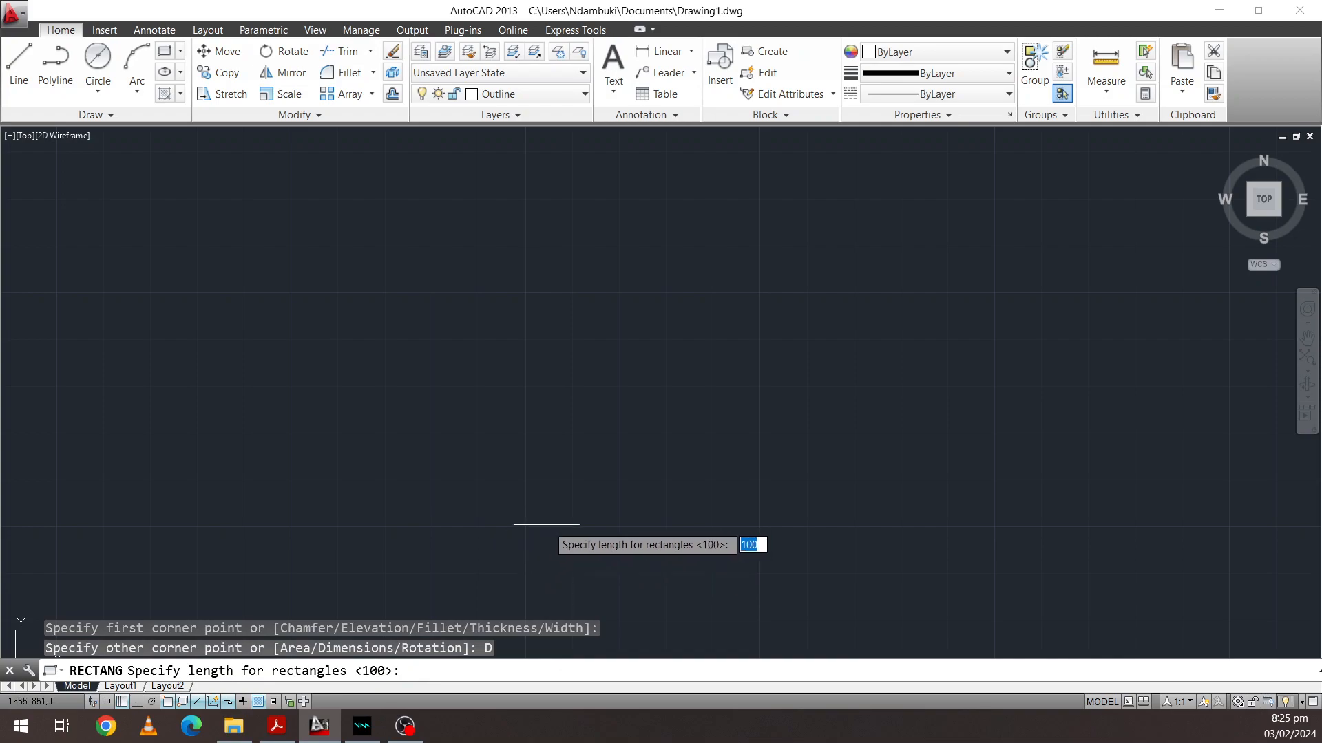
{"action": "left_click", "coordinate": [277, 726]}
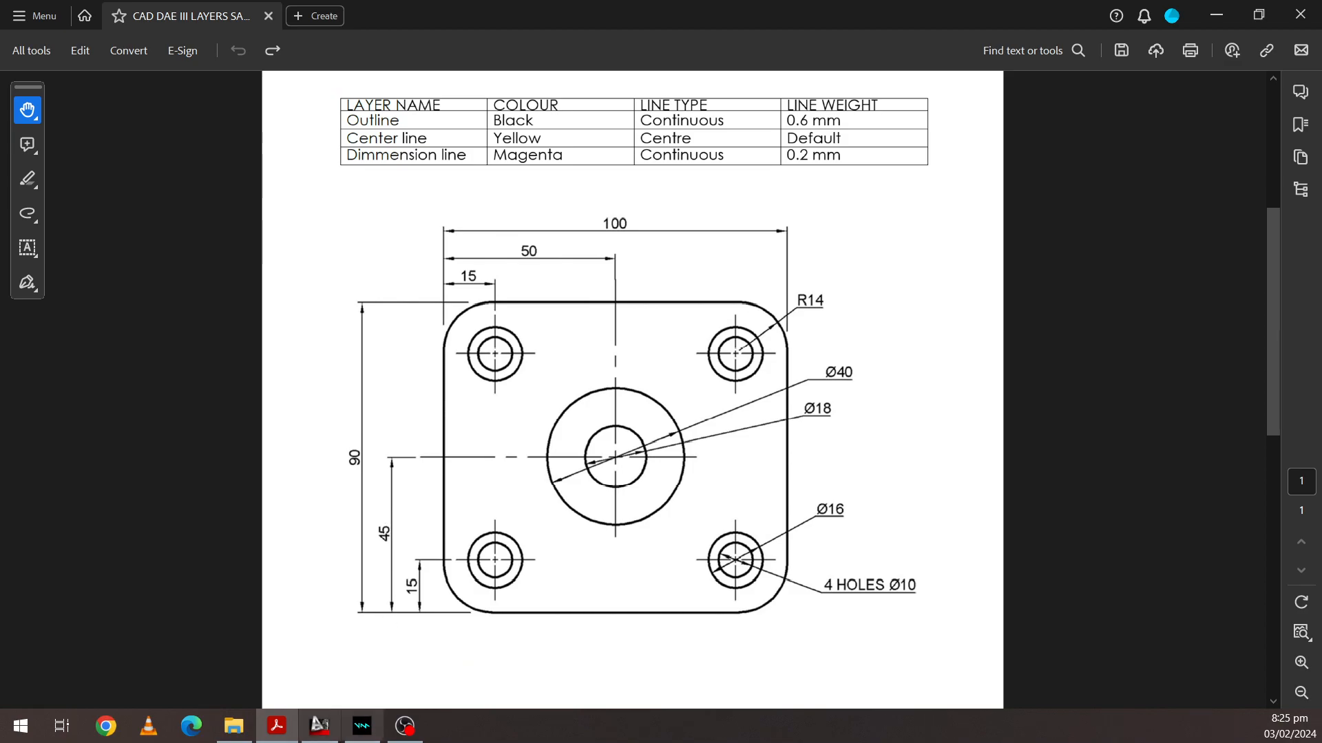
{"action": "left_click", "coordinate": [319, 727]}
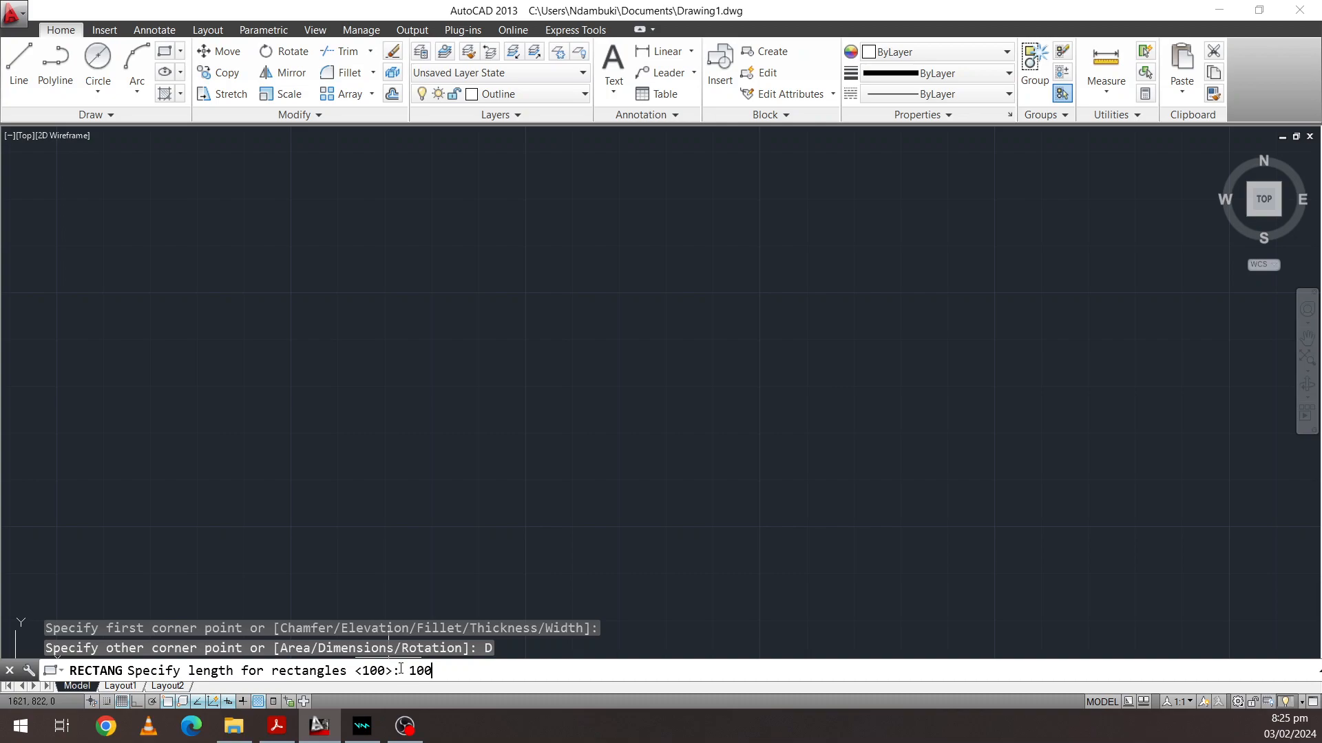
{"action": "key", "text": "Return"}
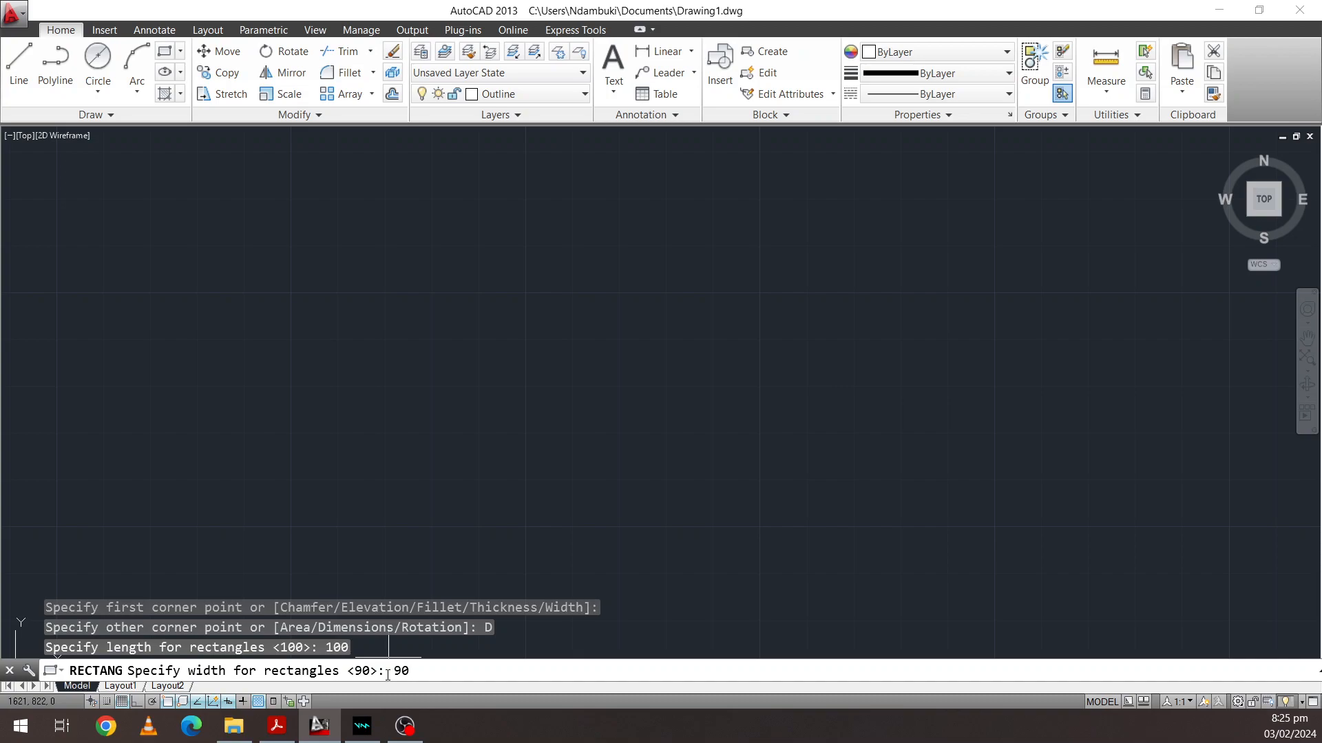
{"action": "key", "text": "Return"}
{"action": "scroll", "coordinate": [703, 355], "scroll_direction": "down", "scroll_amount": 4}
{"action": "scroll", "coordinate": [751, 324], "scroll_direction": "up", "scroll_amount": 4}
{"action": "scroll", "coordinate": [762, 309], "scroll_direction": "down", "scroll_amount": 4}
{"action": "scroll", "coordinate": [757, 309], "scroll_direction": "up", "scroll_amount": 4}
{"action": "scroll", "coordinate": [743, 296], "scroll_direction": "down", "scroll_amount": 4}
{"action": "scroll", "coordinate": [729, 287], "scroll_direction": "up", "scroll_amount": 2}
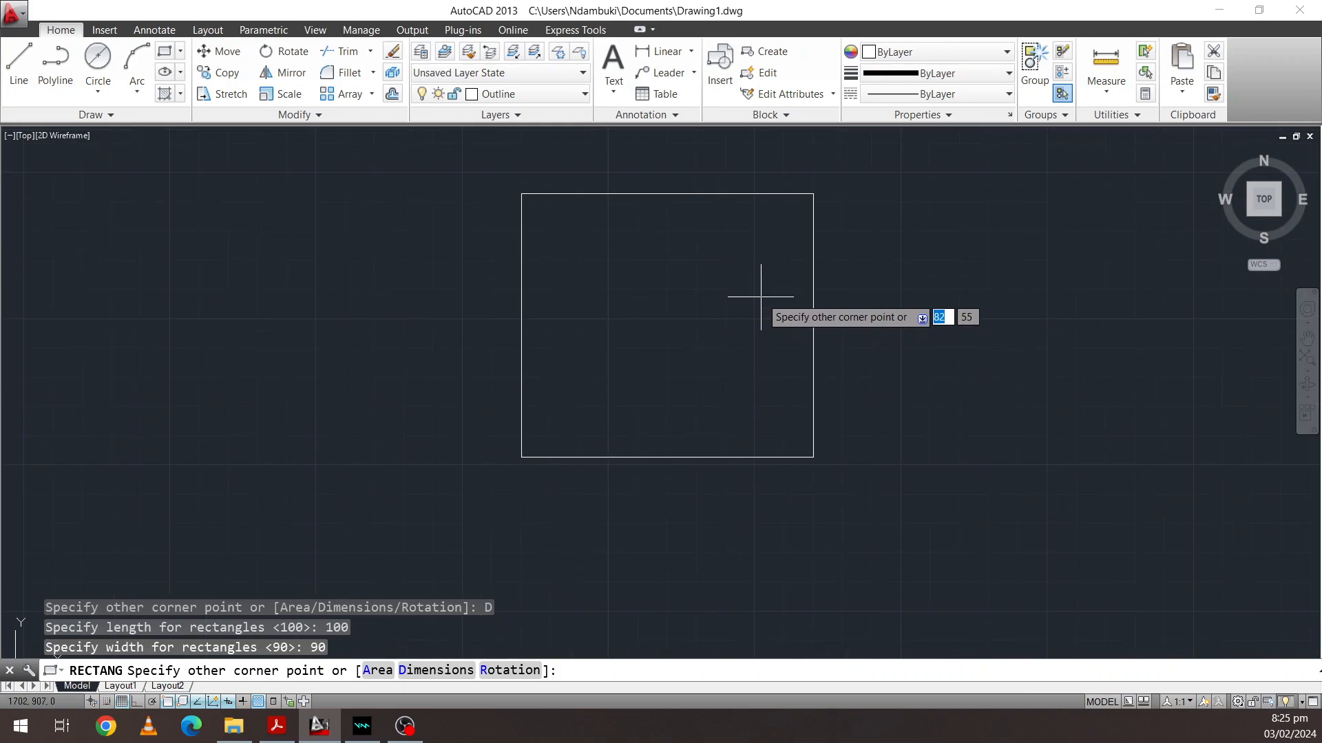
{"action": "middle_click_drag", "start_coordinate": [790, 208], "coordinate": [727, 267]}
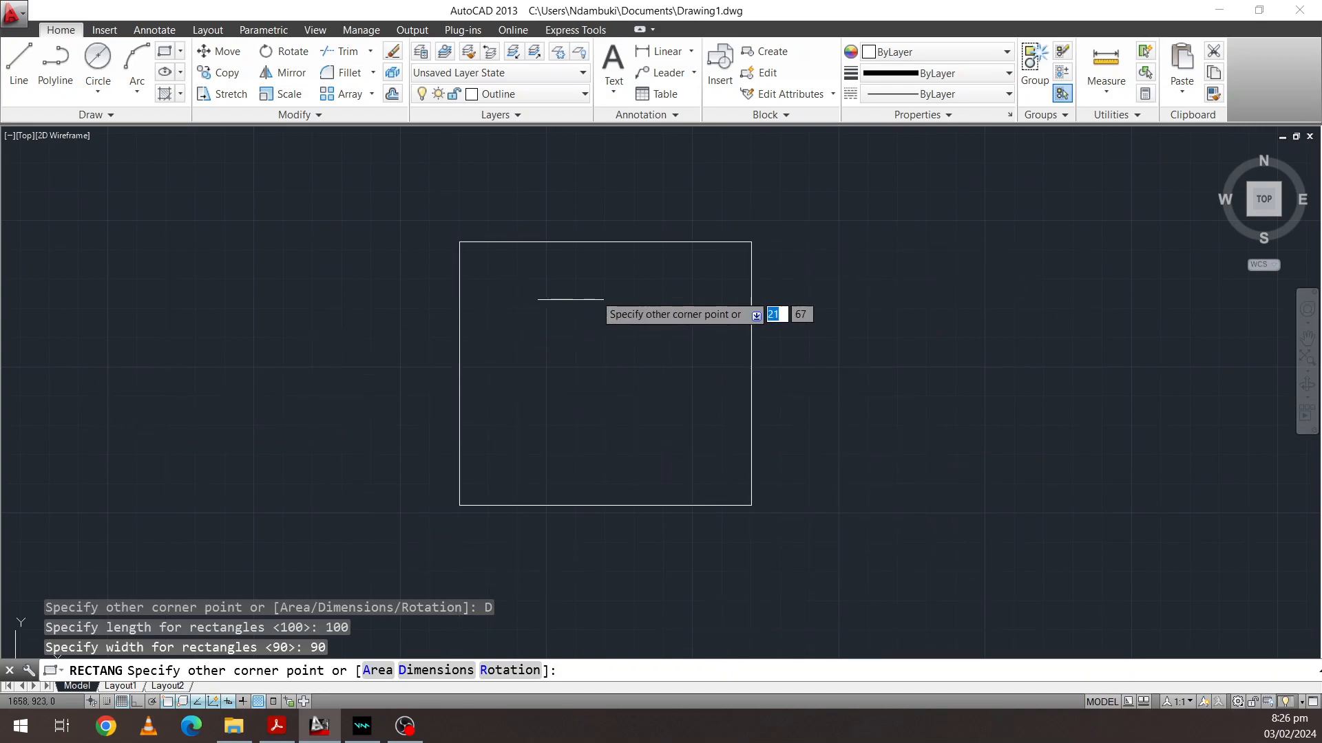
{"action": "left_click", "coordinate": [713, 277]}
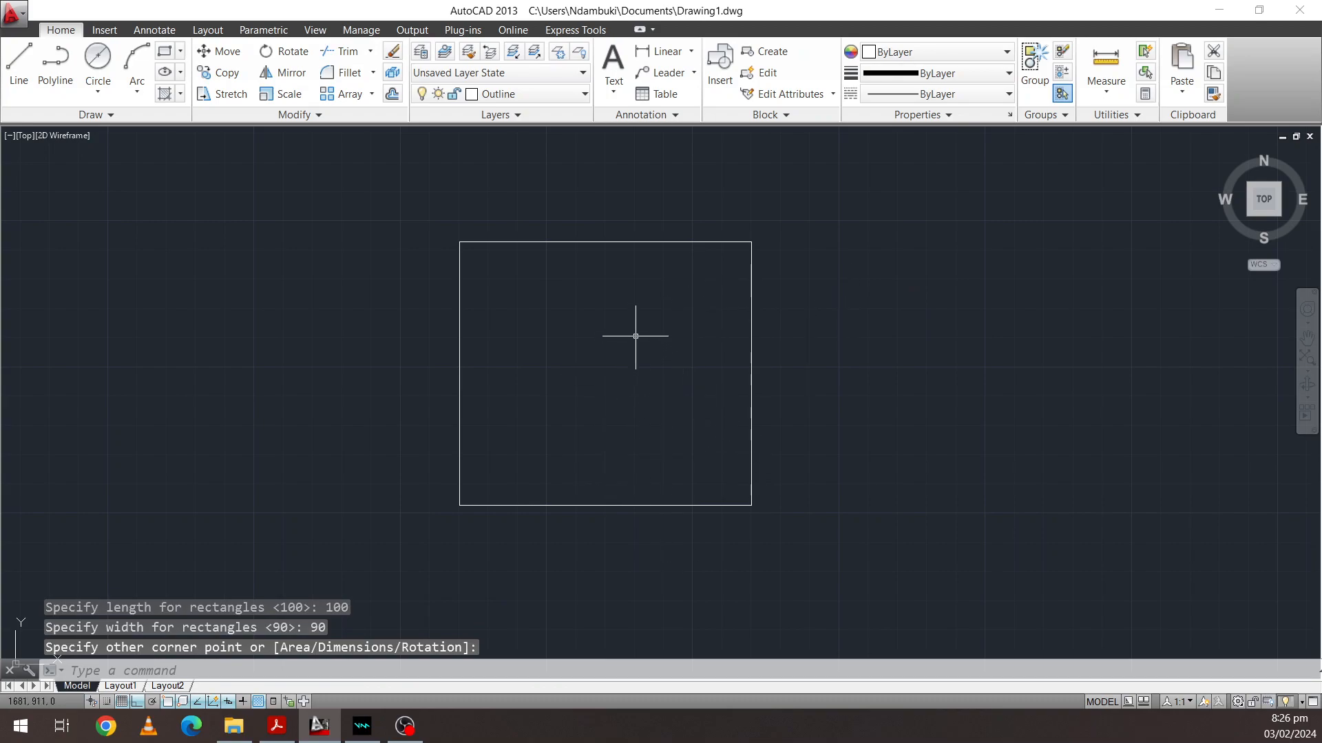
Explode the rectangle into separate lines and check it by selecting its left and bottom edges individually
{"action": "scroll", "coordinate": [629, 342], "scroll_direction": "up", "scroll_amount": 2}
{"action": "middle_click_drag", "start_coordinate": [628, 342], "coordinate": [653, 349]}
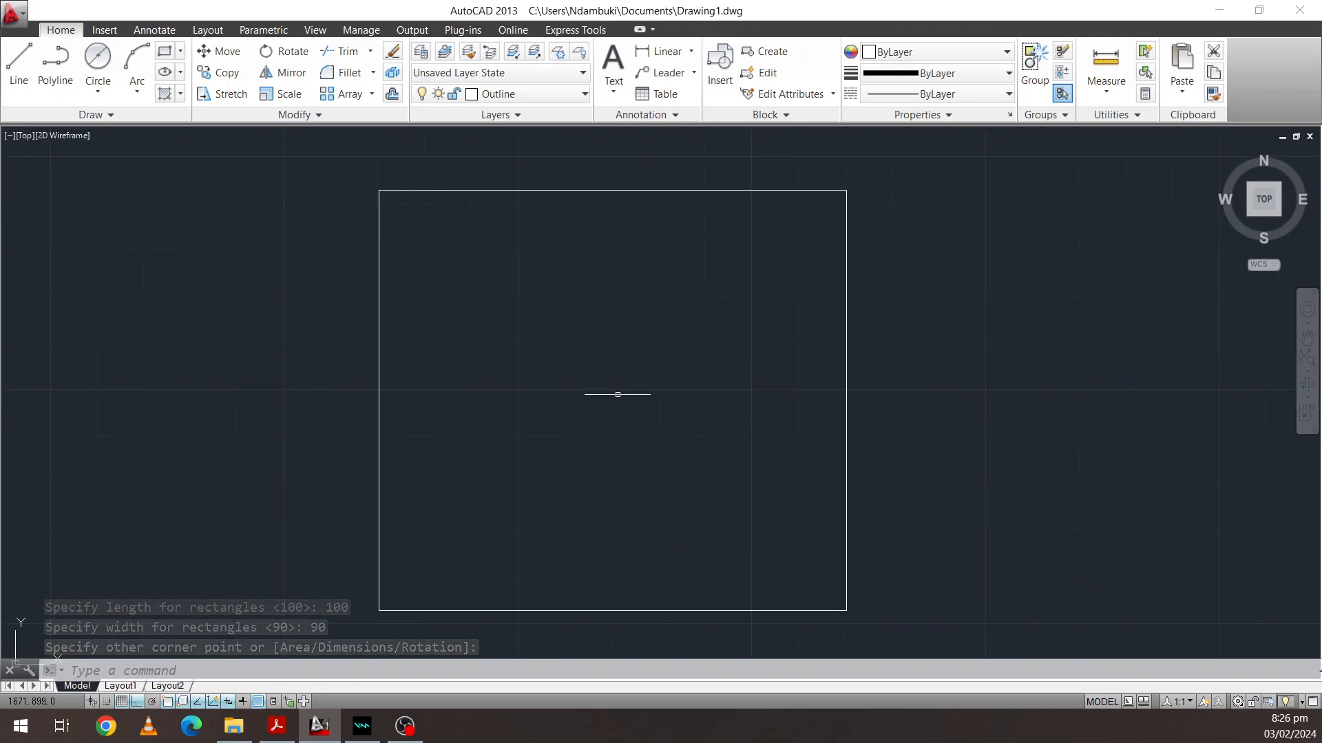
{"action": "left_click", "coordinate": [289, 722]}
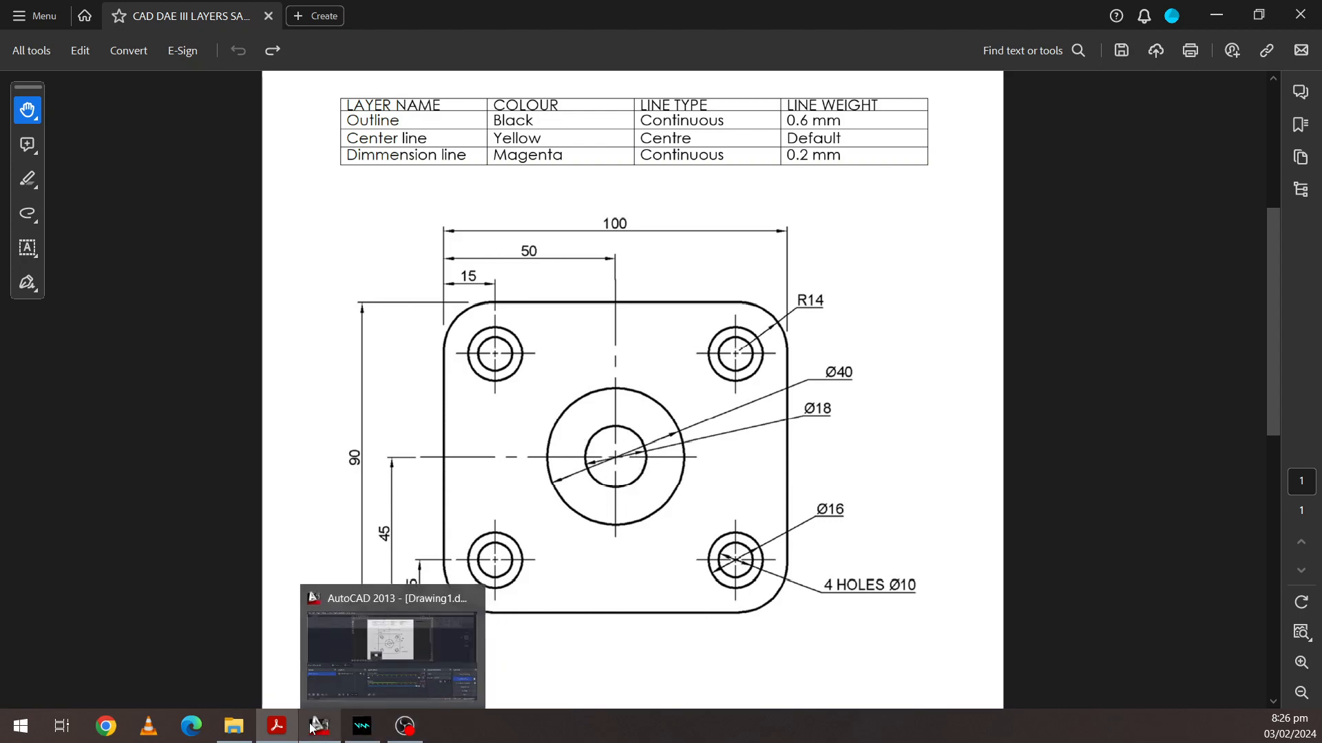
{"action": "mouse_move", "coordinate": [302, 734]}
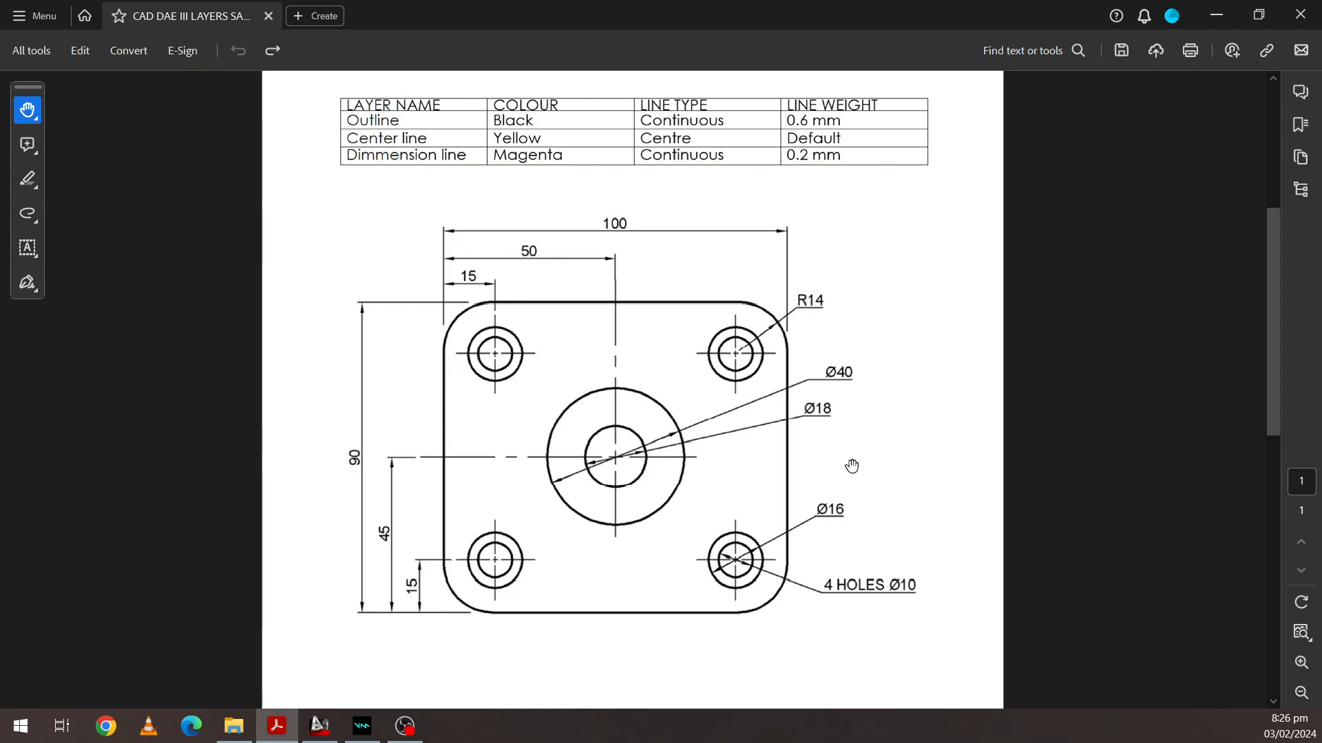
{"action": "left_click", "coordinate": [319, 725]}
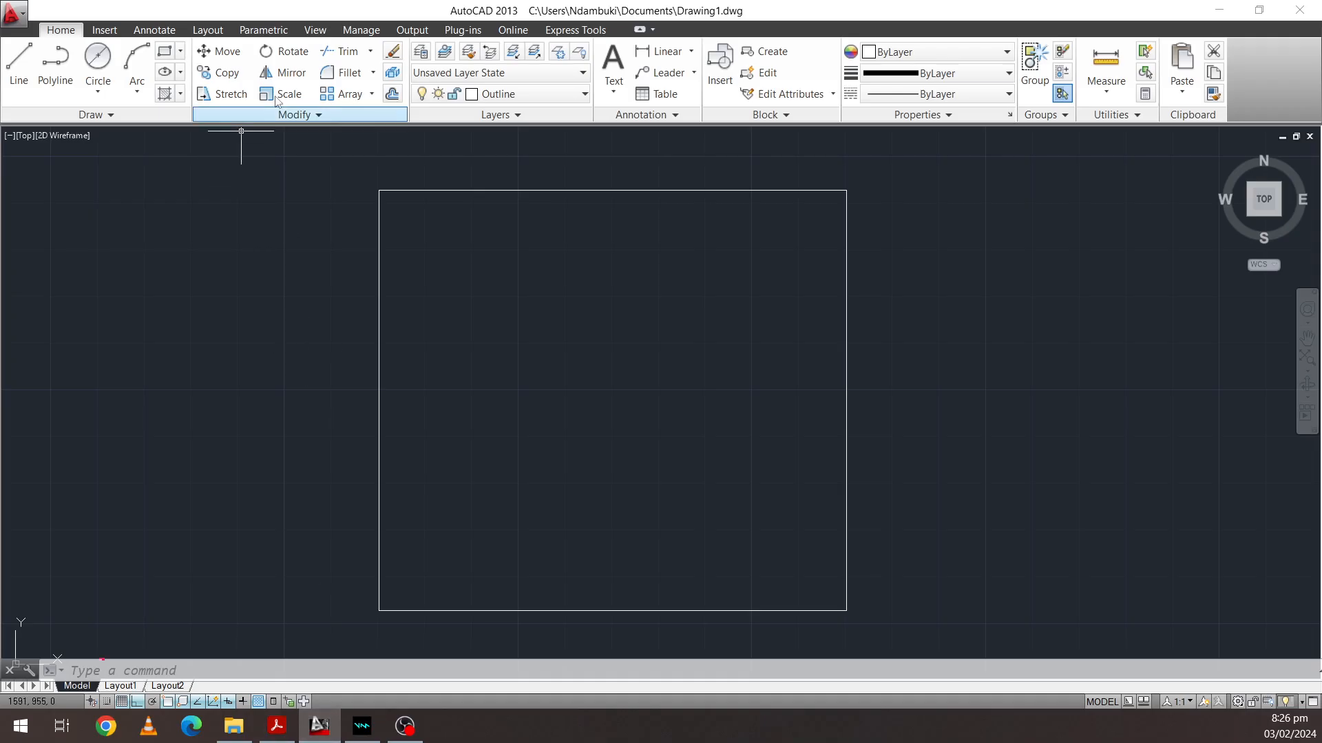
{"action": "left_click", "coordinate": [391, 95]}
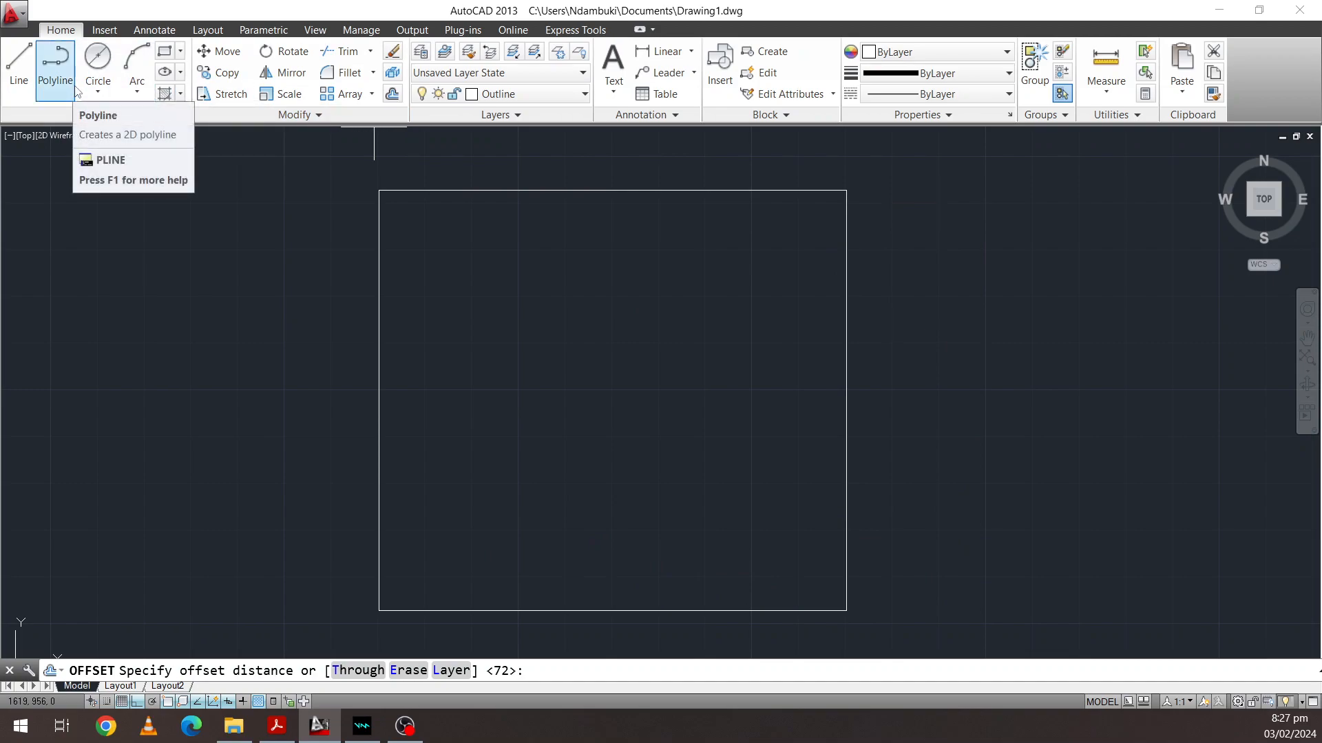
{"action": "key", "text": "Escape"}
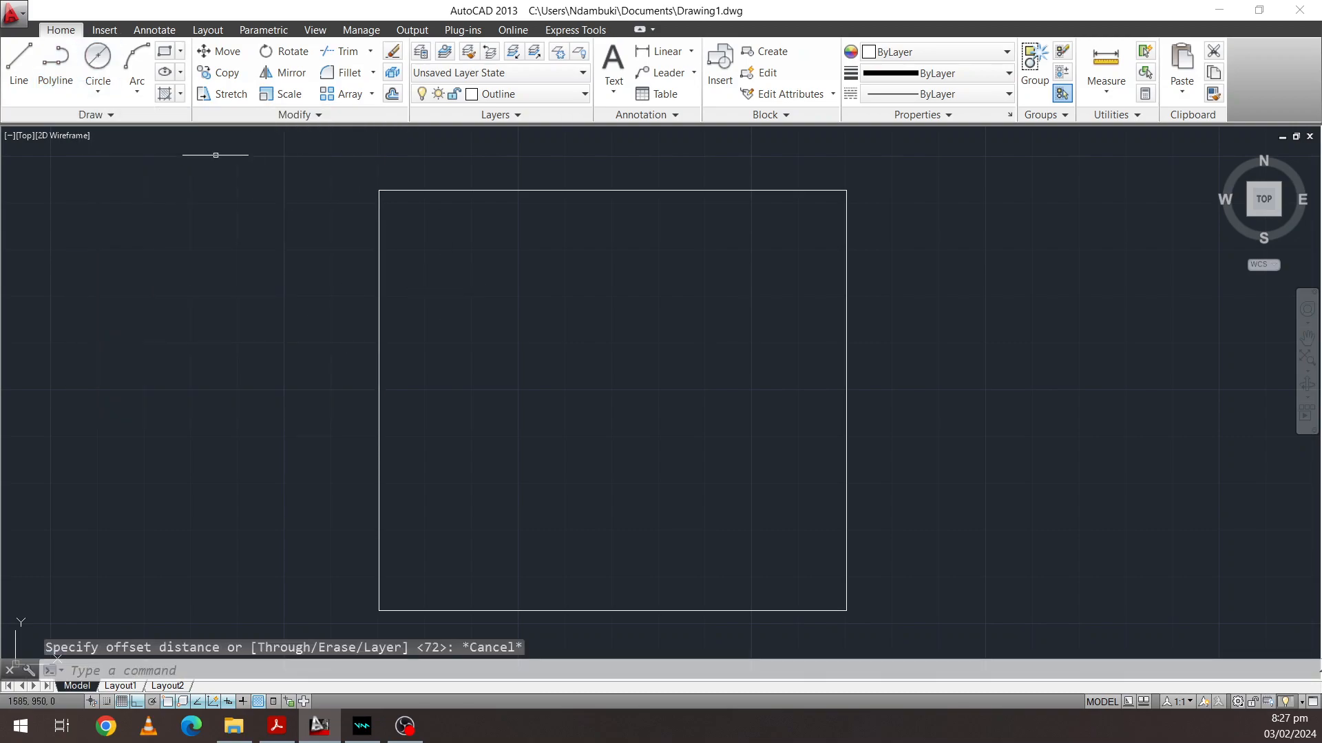
{"action": "left_click", "coordinate": [392, 72]}
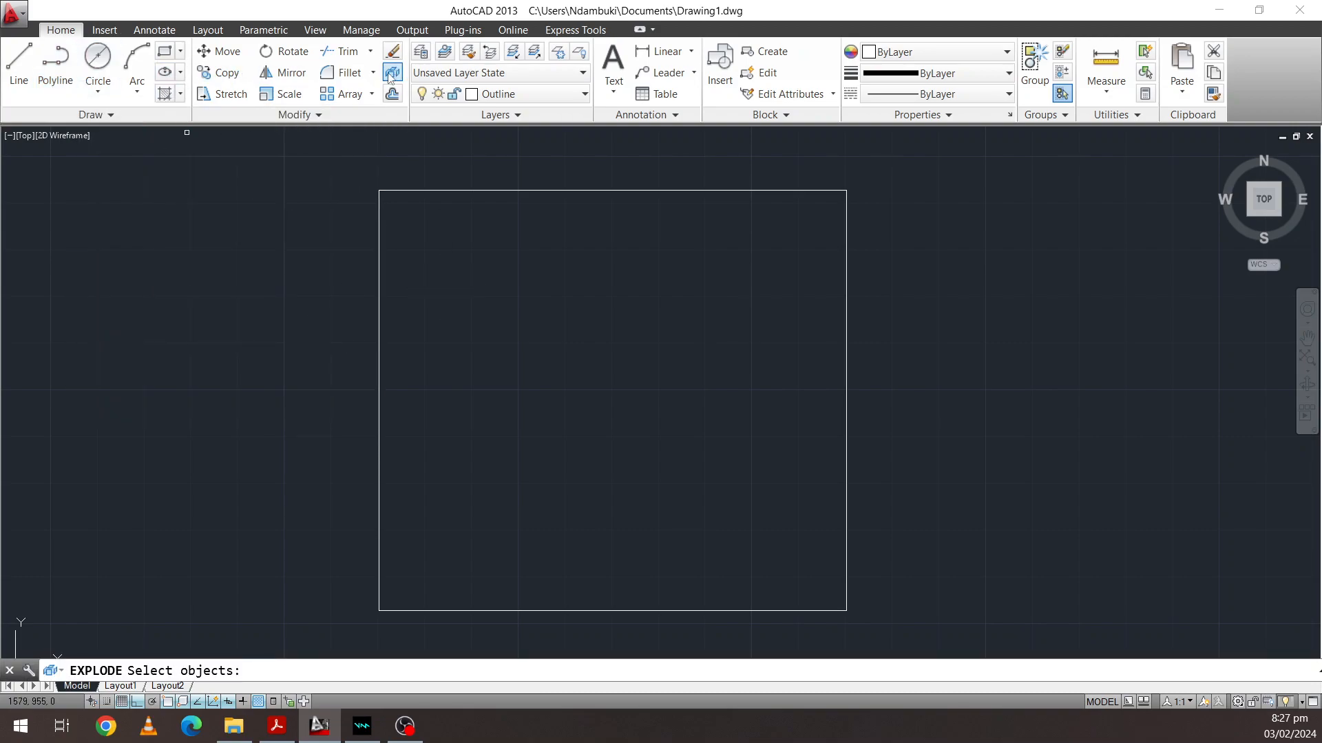
{"action": "left_click", "coordinate": [379, 241]}
{"action": "key", "text": "Return"}
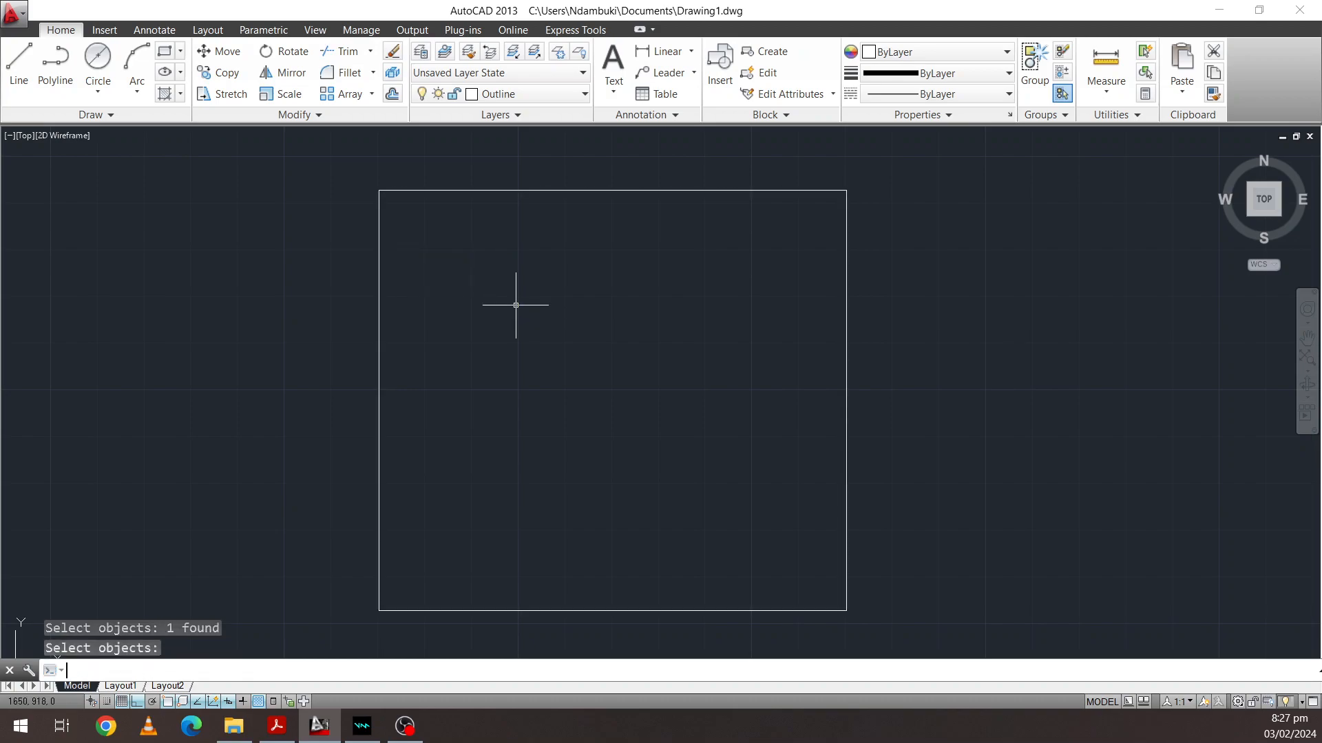
{"action": "left_click", "coordinate": [377, 377]}
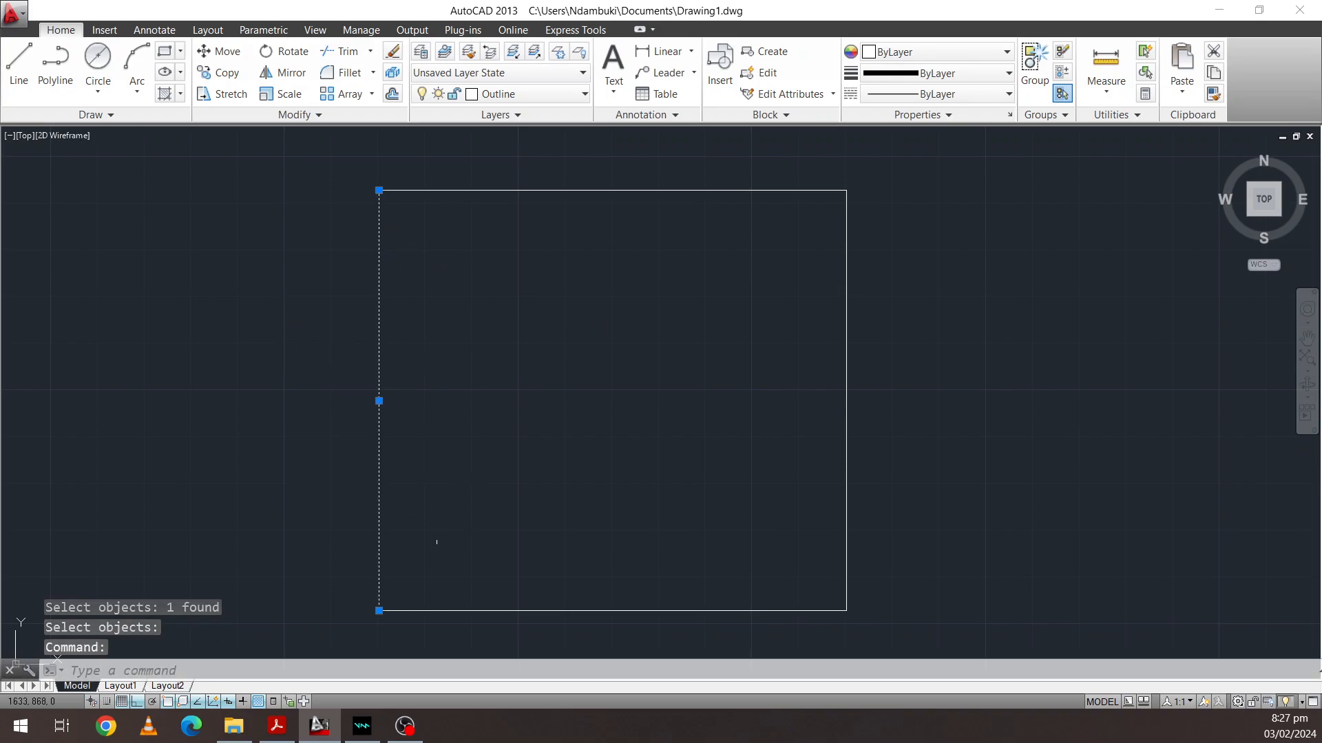
{"action": "left_click", "coordinate": [444, 610]}
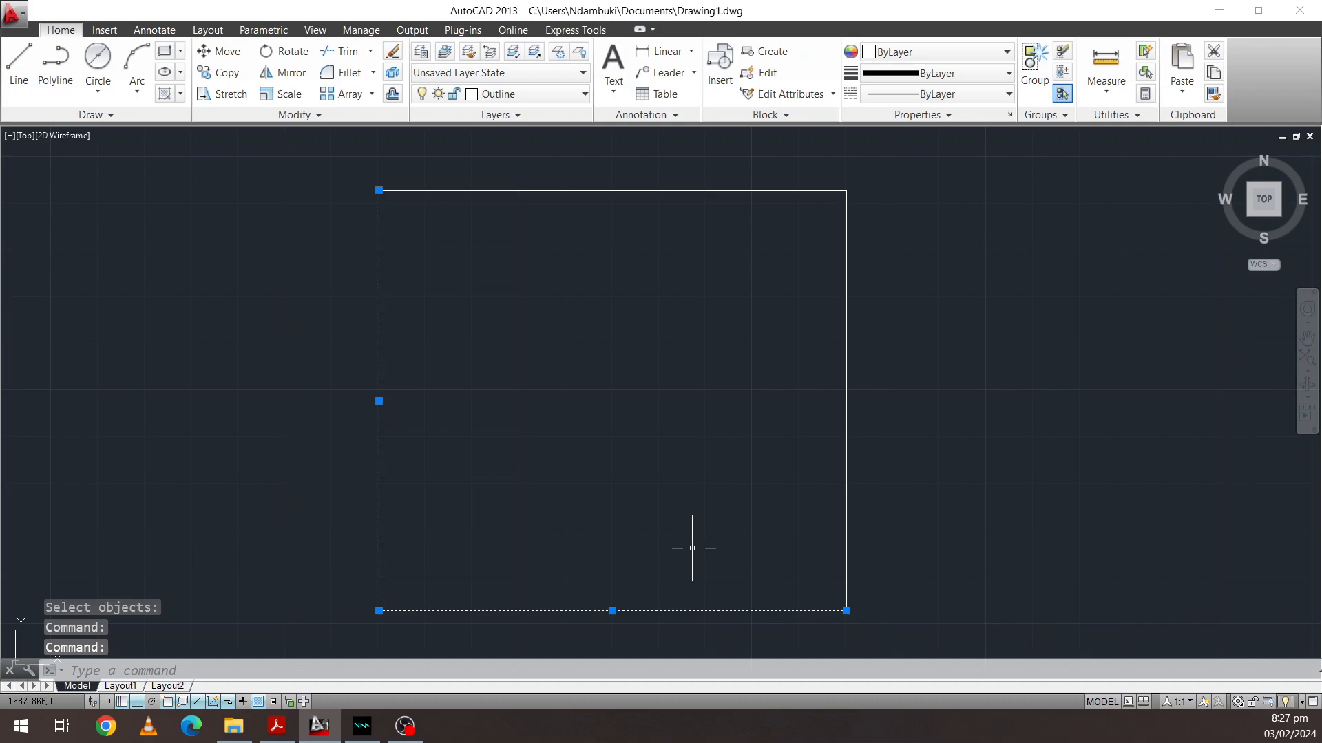
{"action": "key", "text": "Escape"}
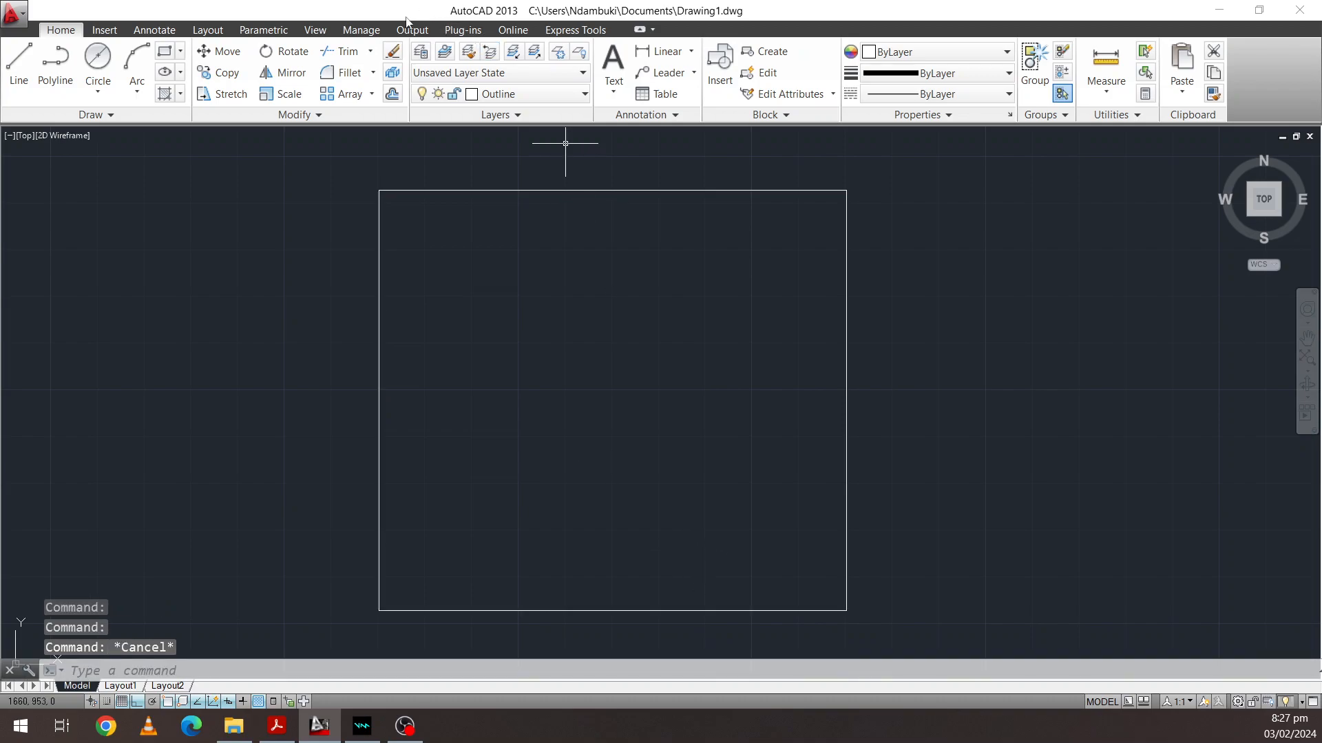
Offset the rectangle's left edge 50 inward to create the vertical middle line given in the PDF drawing
{"action": "left_click", "coordinate": [391, 94]}
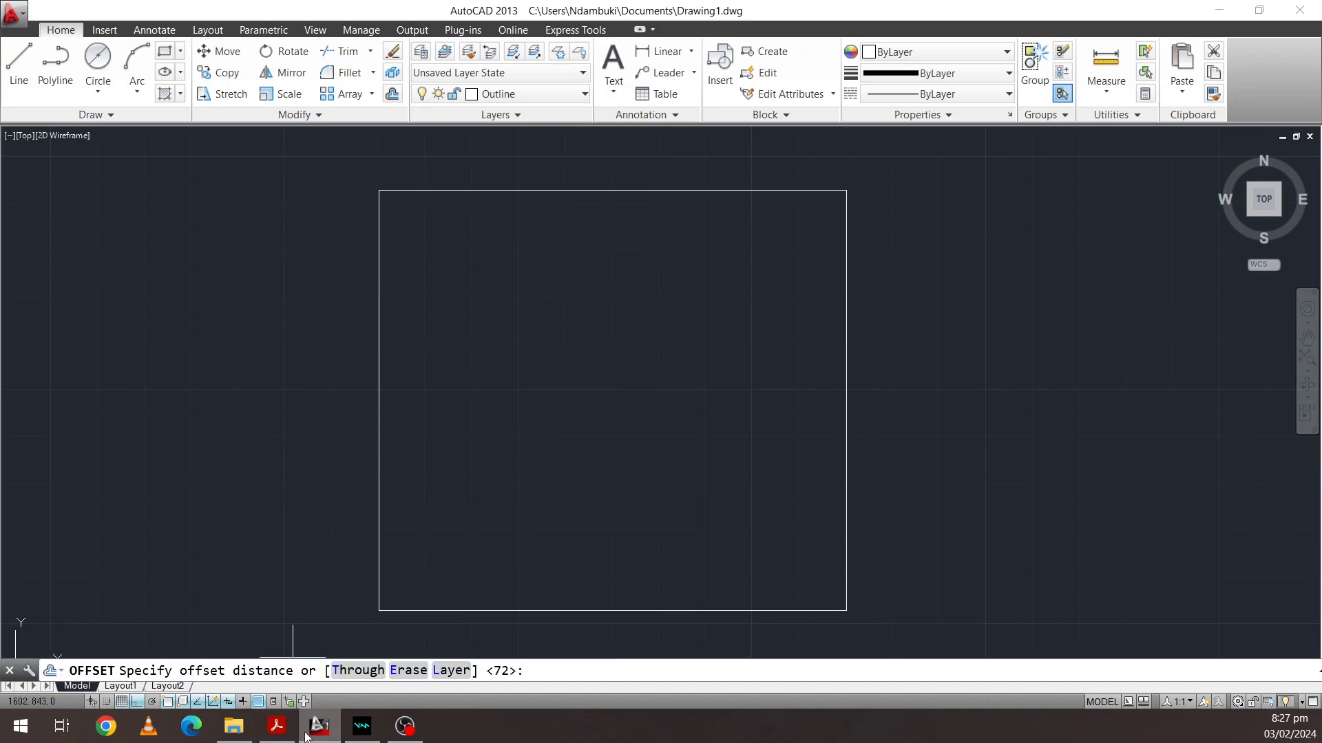
{"action": "left_click", "coordinate": [277, 726]}
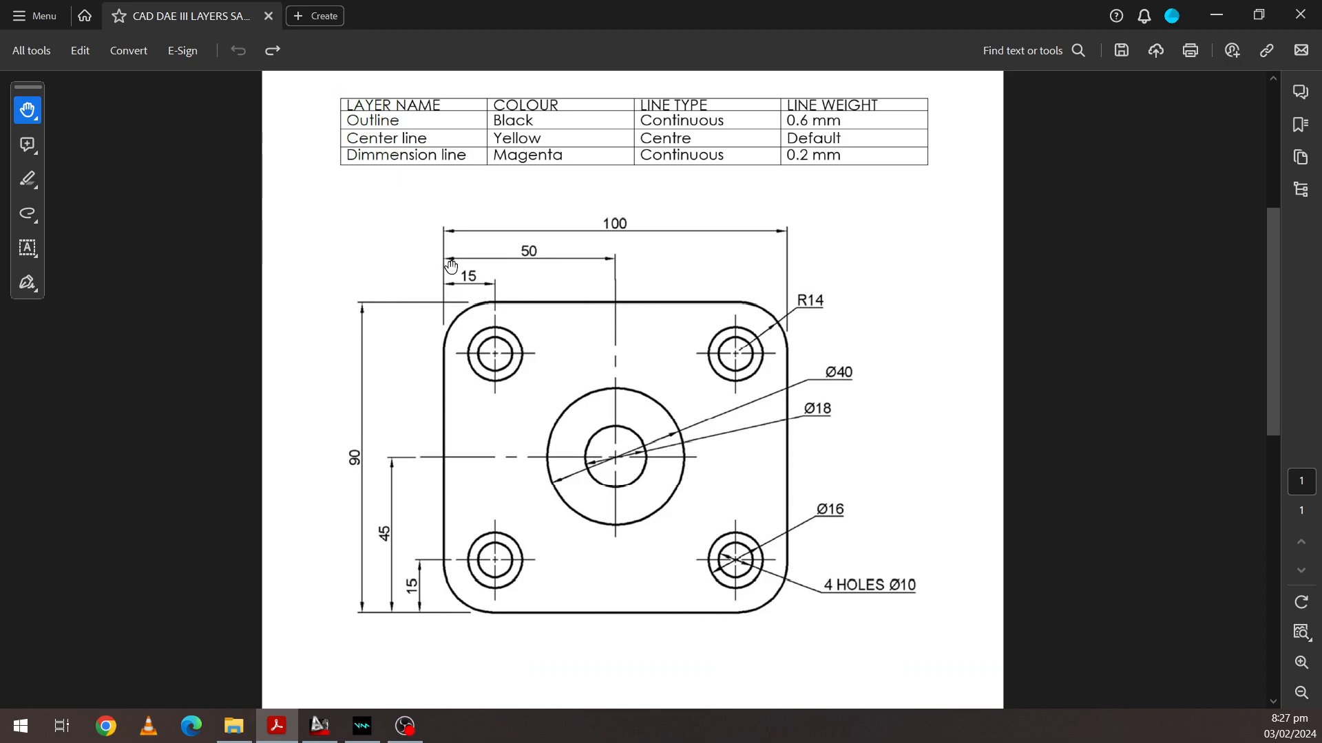
{"action": "left_click", "coordinate": [319, 726]}
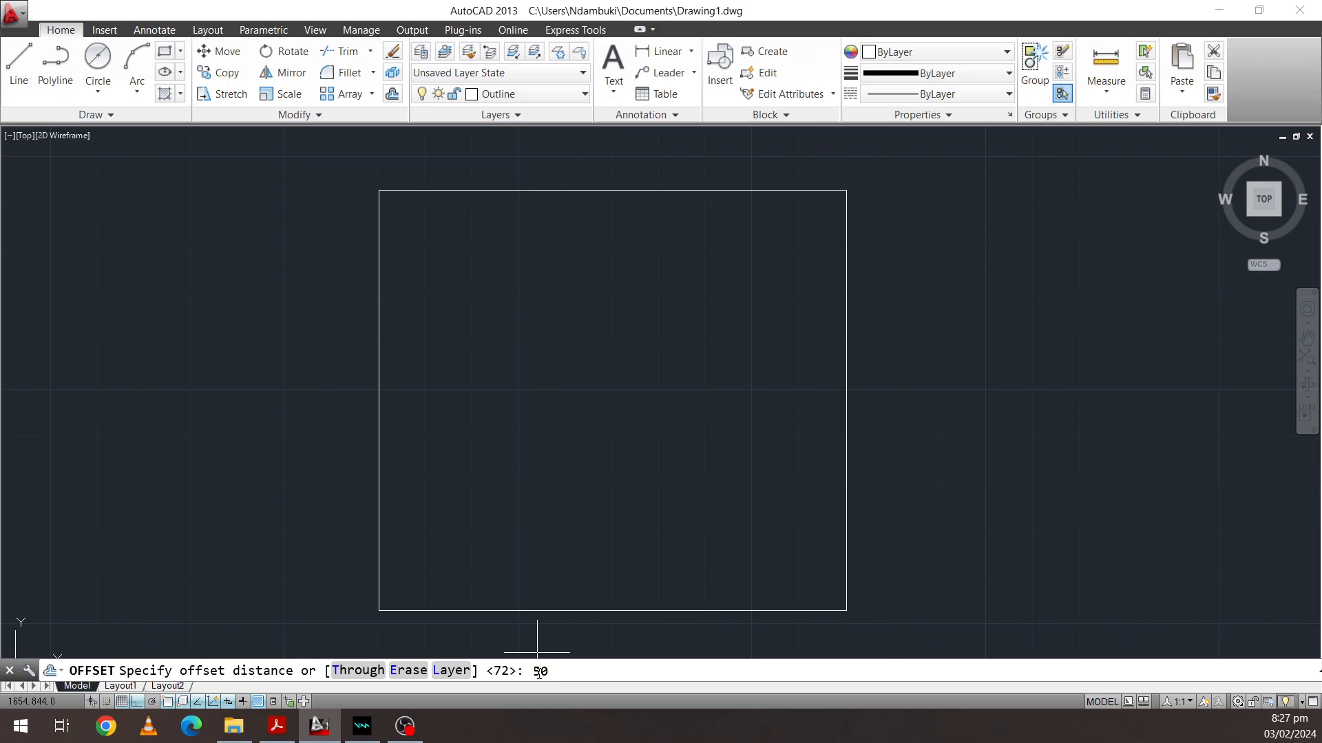
{"action": "key", "text": "Return"}
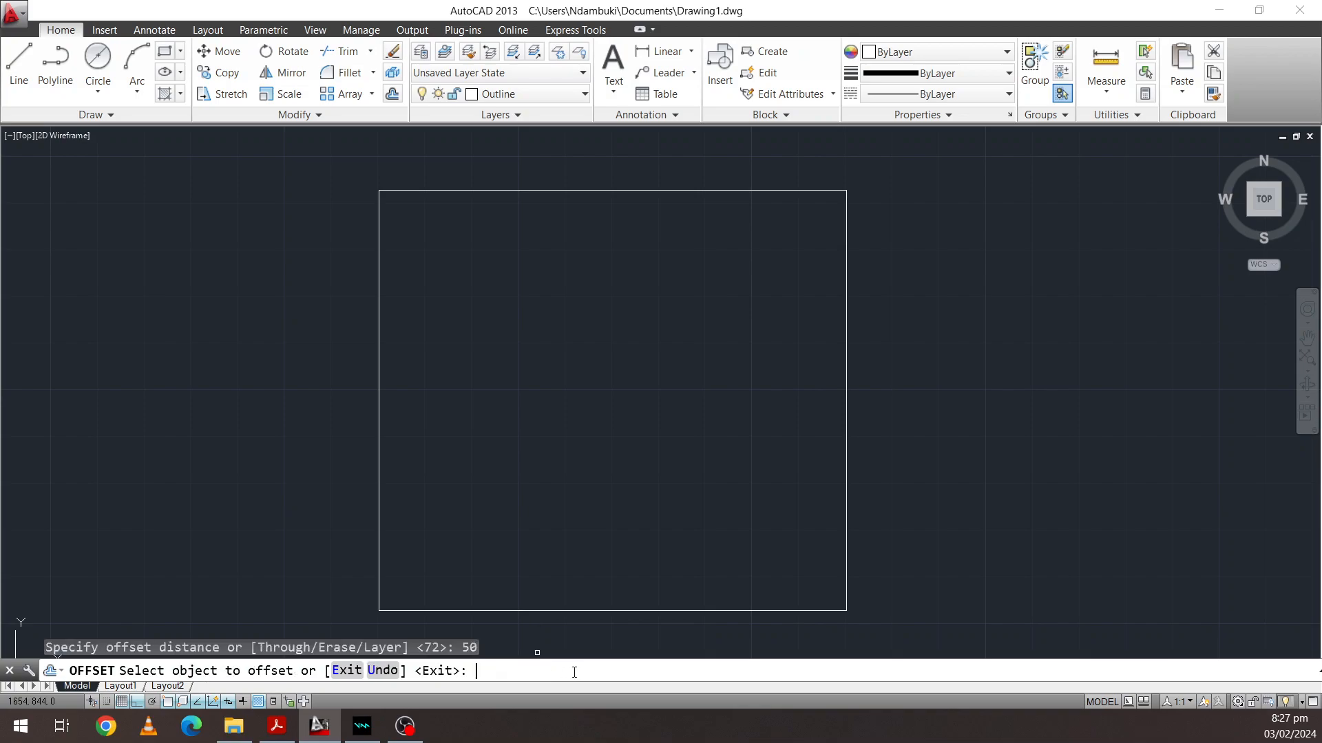
{"action": "left_click", "coordinate": [378, 377]}
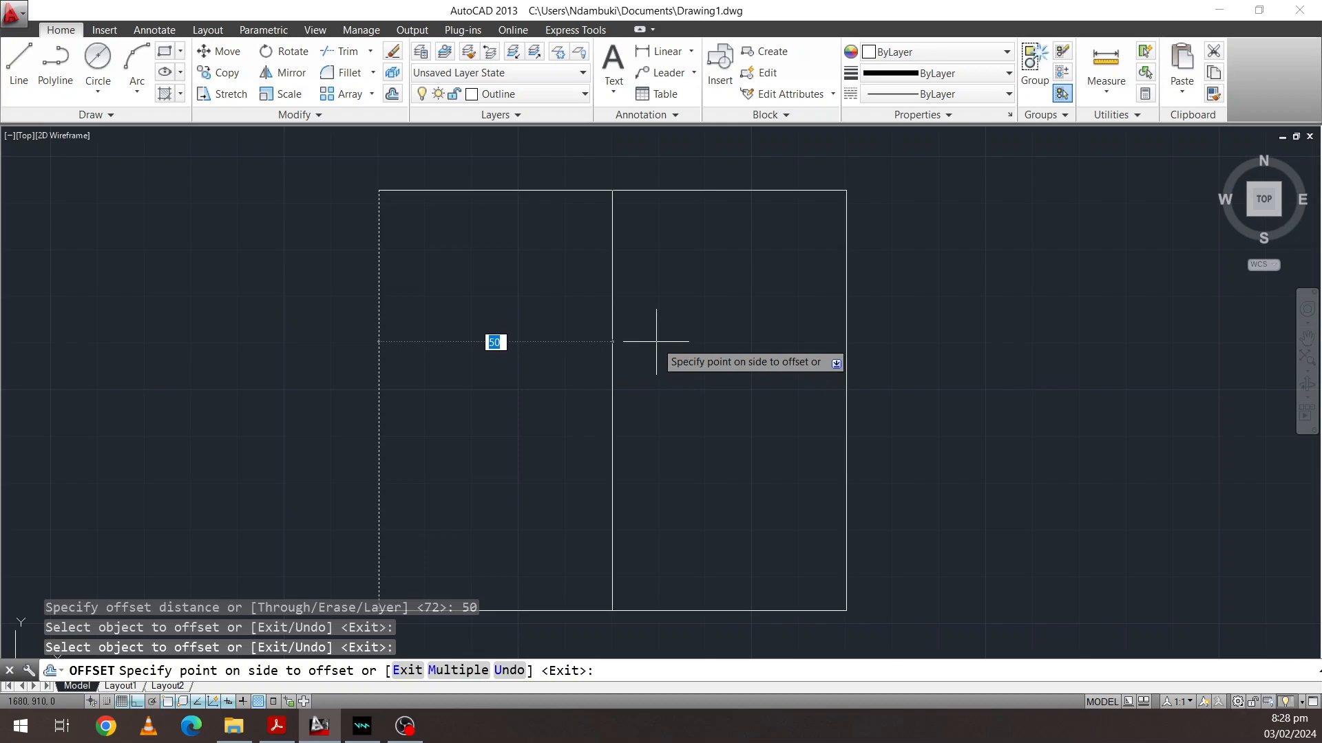
{"action": "left_click", "coordinate": [656, 341]}
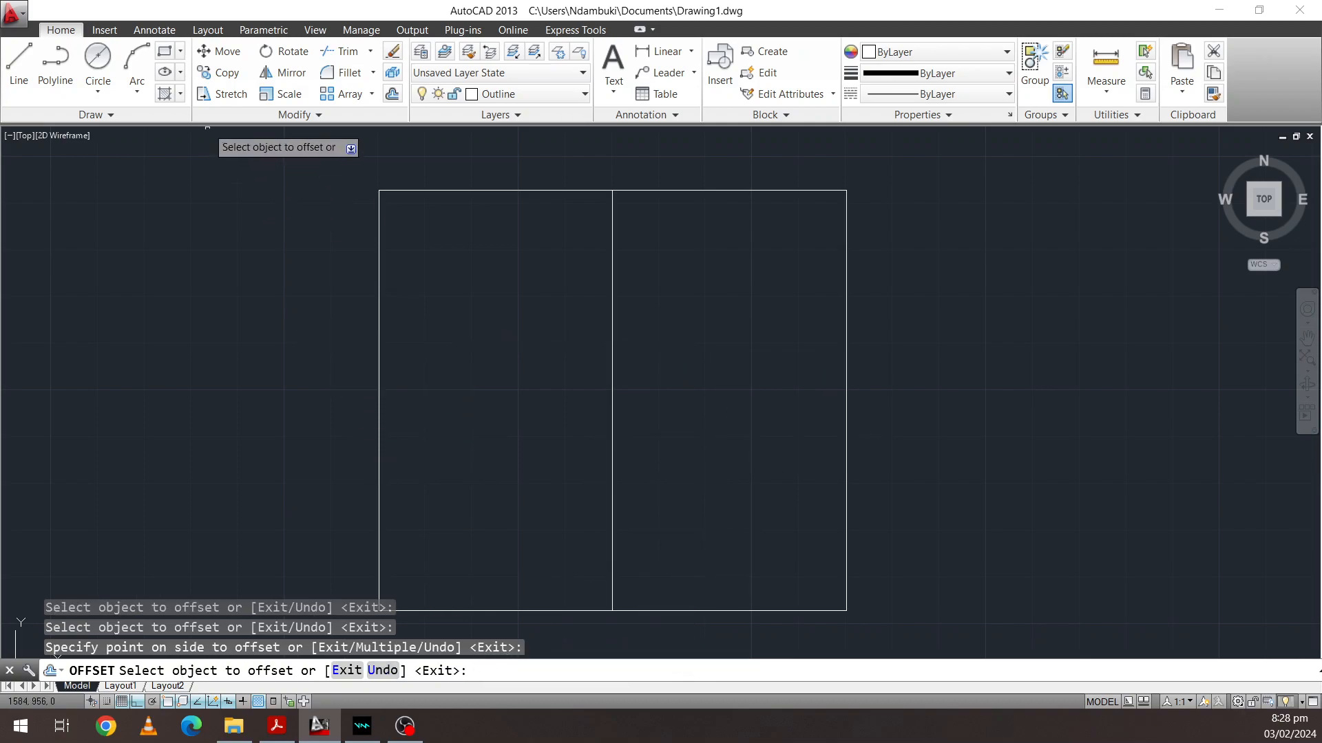
Offset the rectangle's bottom edge 45 upward to create the horizontal middle line
{"action": "left_click", "coordinate": [393, 95]}
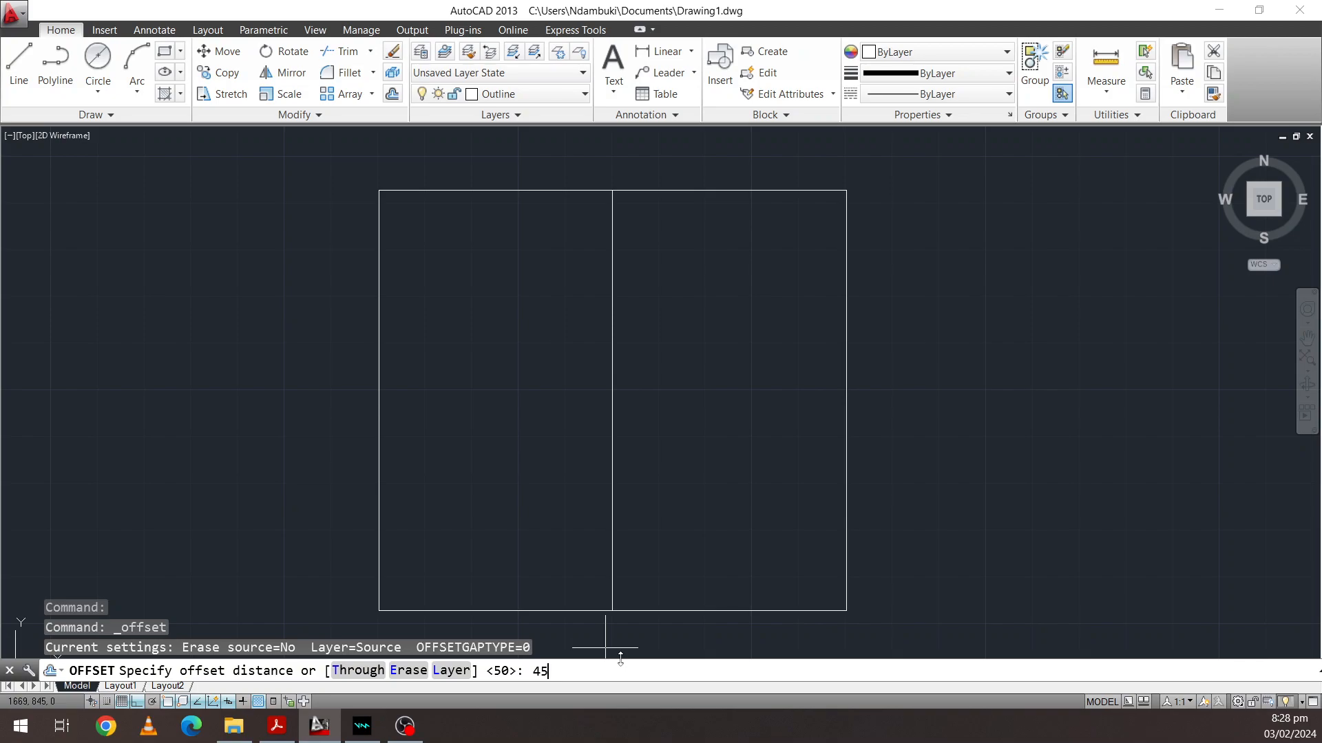
{"action": "key", "text": "Return"}
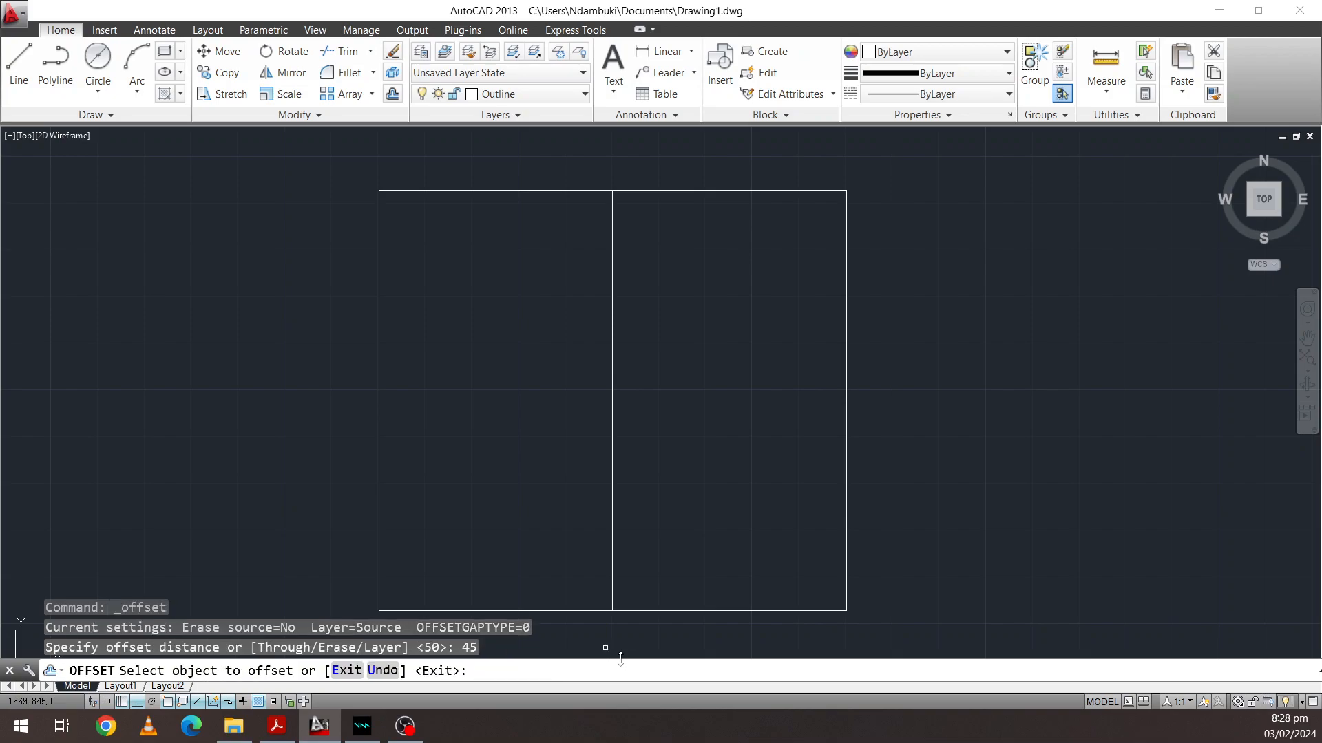
{"action": "left_click", "coordinate": [654, 610]}
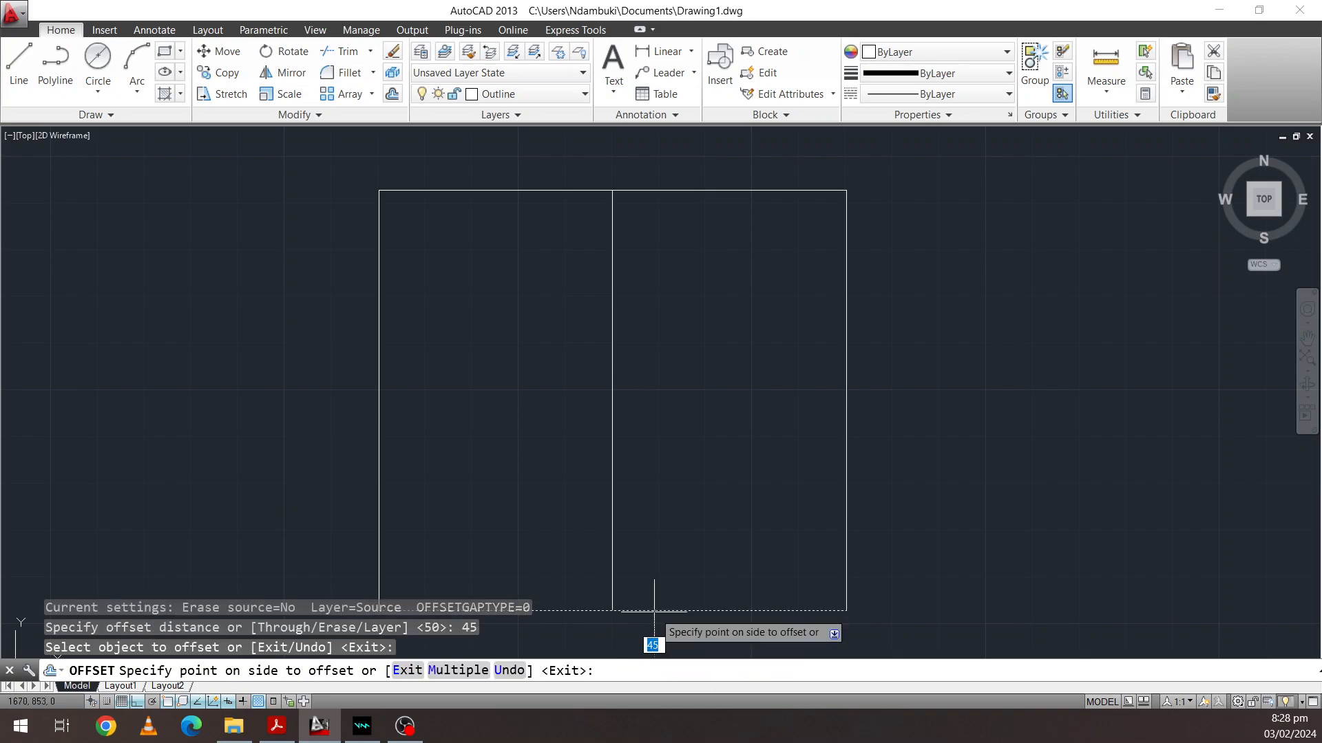
{"action": "left_click", "coordinate": [655, 356]}
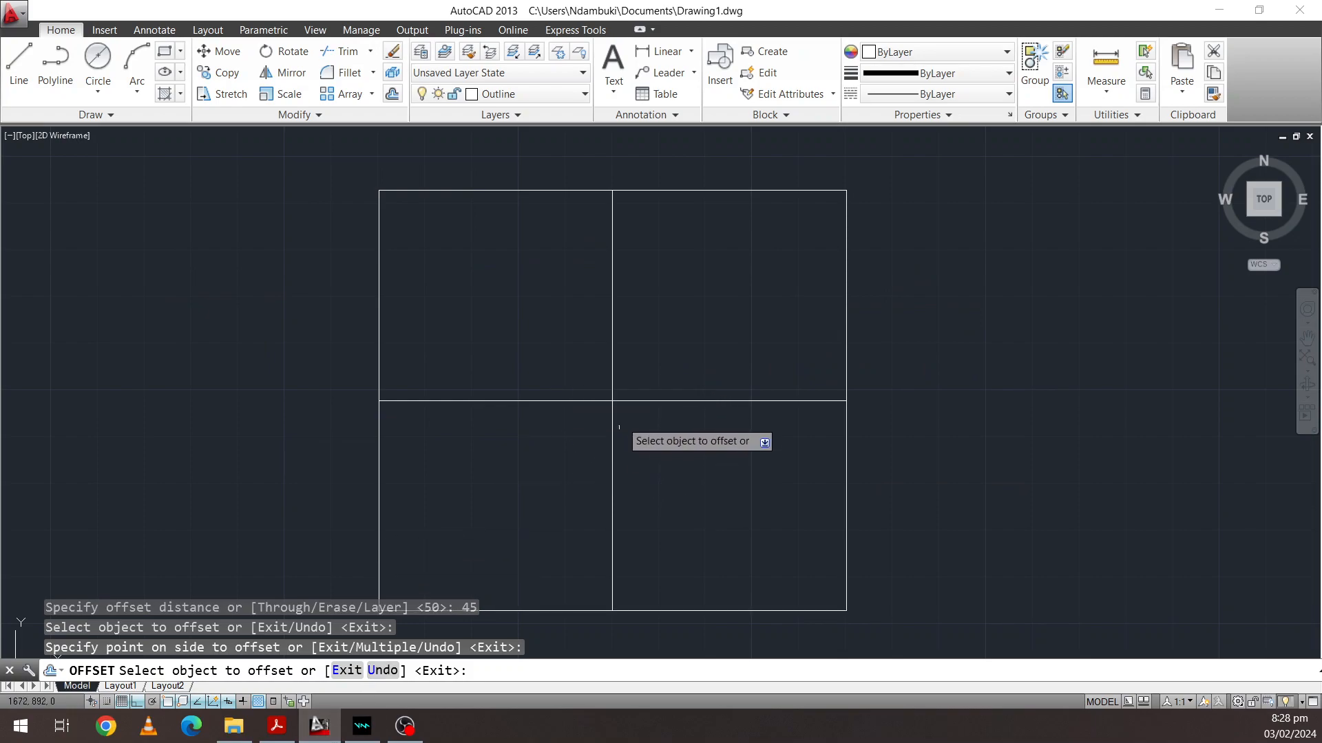
{"action": "key", "text": "Escape"}
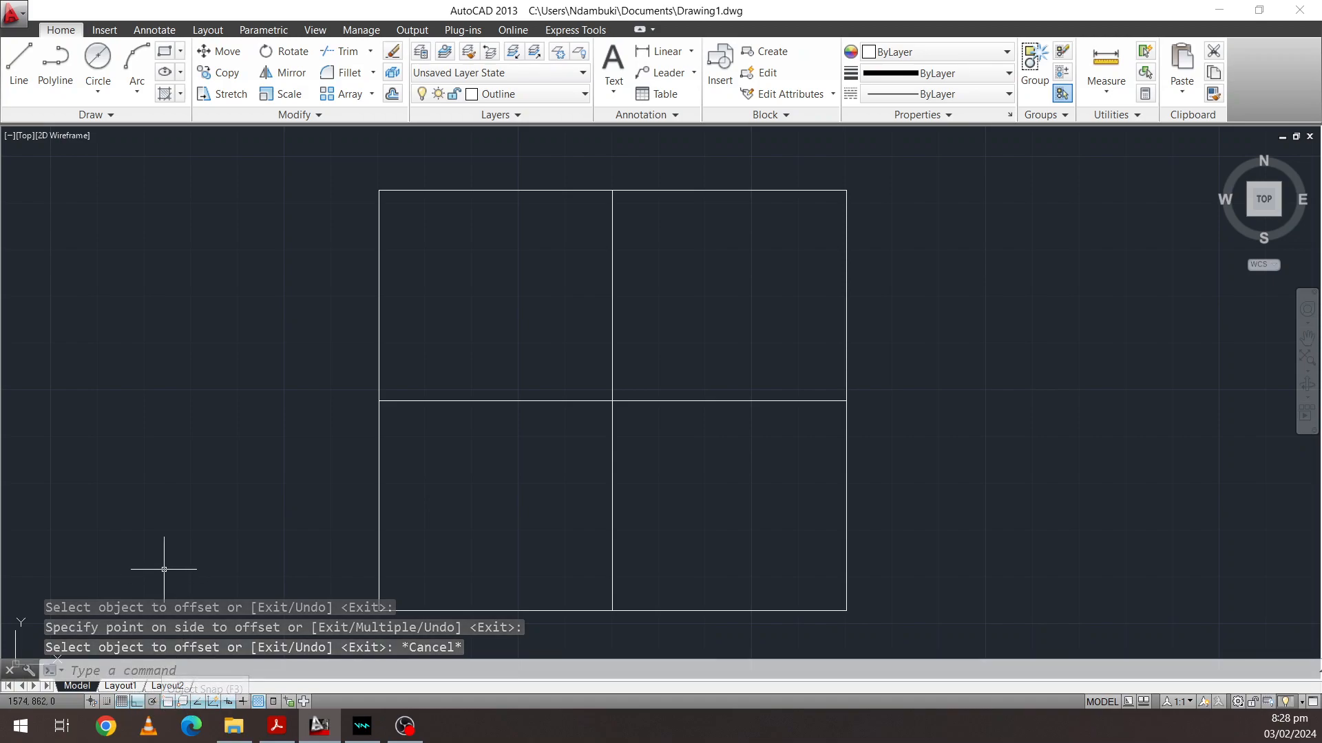
Review the available object snap modes, including whether Center and Intersection are enabled
{"action": "right_click", "coordinate": [168, 702]}
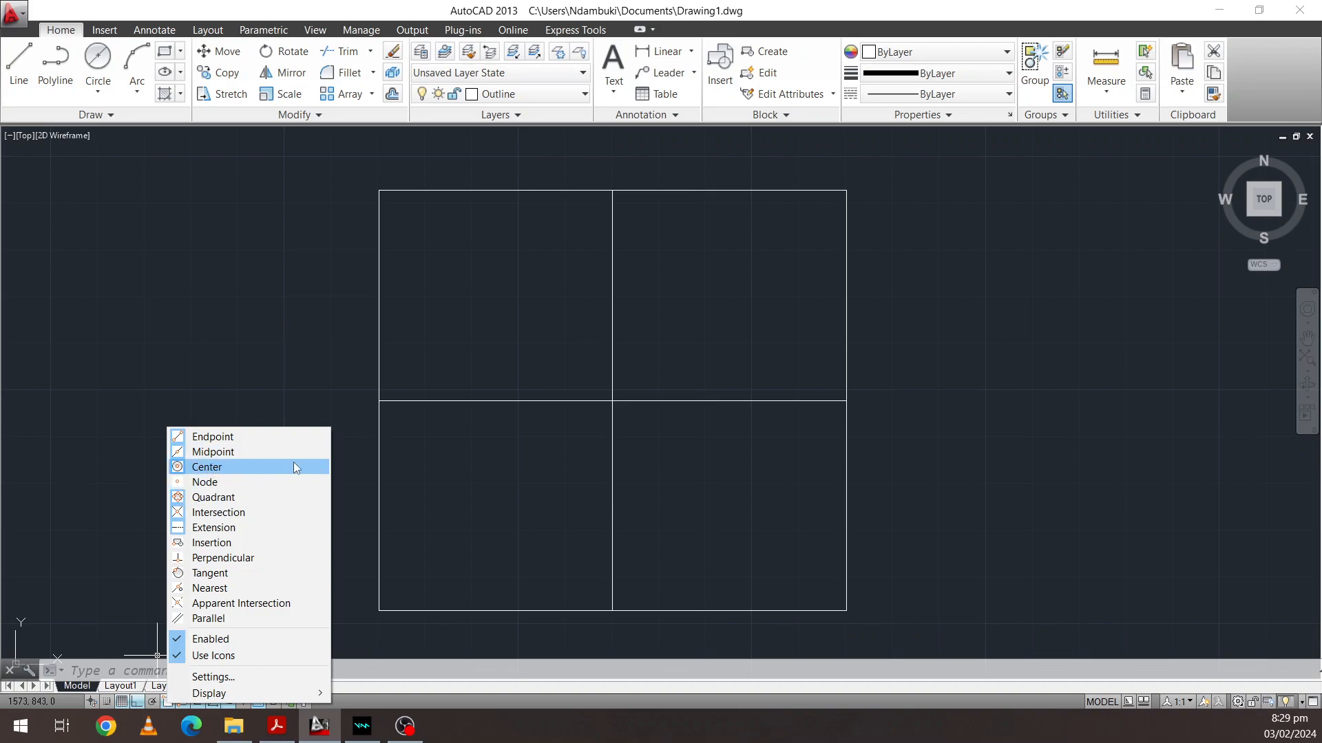
{"action": "left_click", "coordinate": [258, 512]}
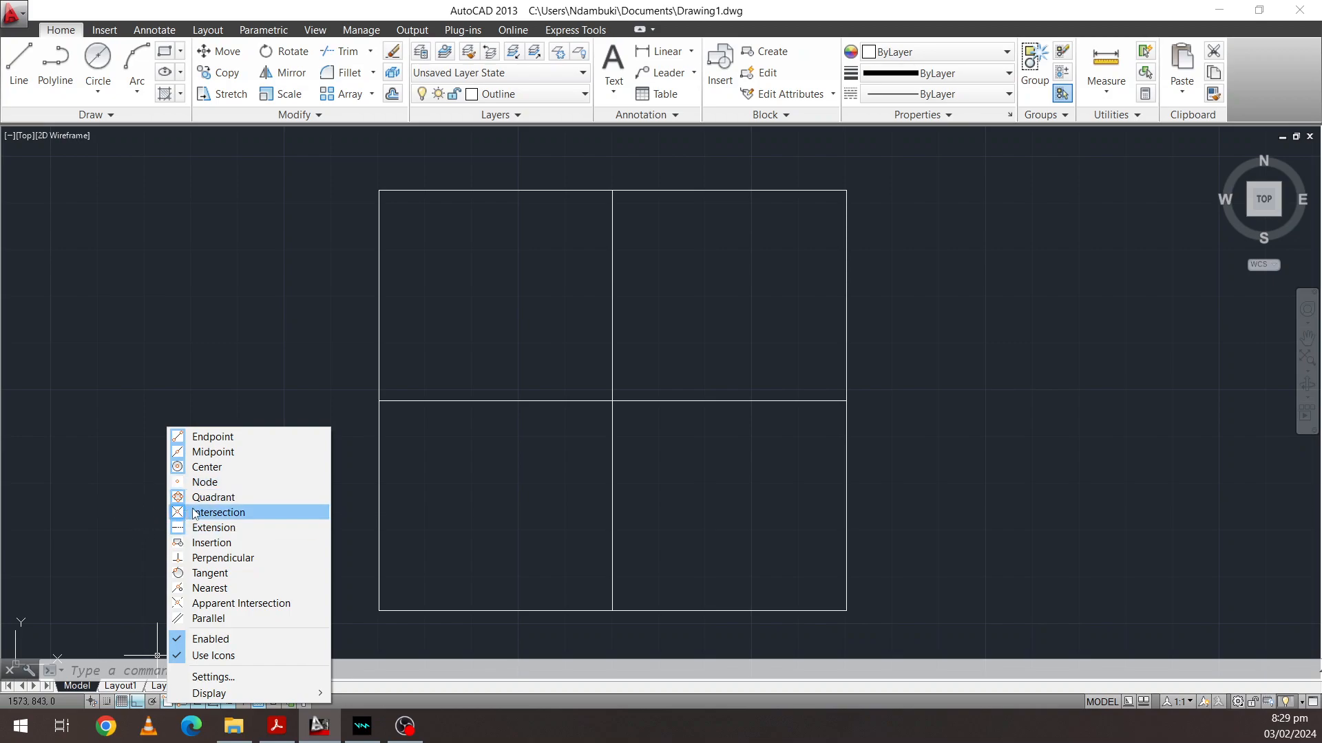
{"action": "left_click", "coordinate": [448, 517]}
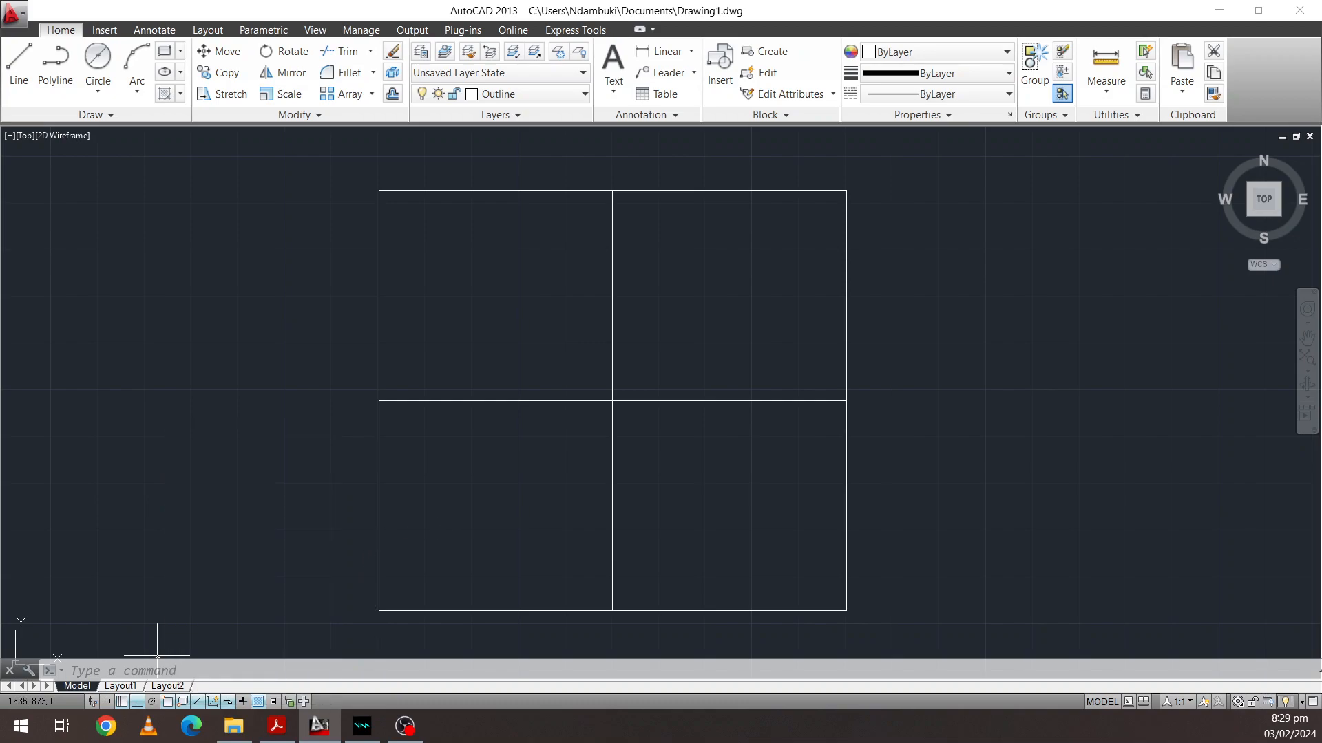
{"action": "left_click", "coordinate": [416, 558]}
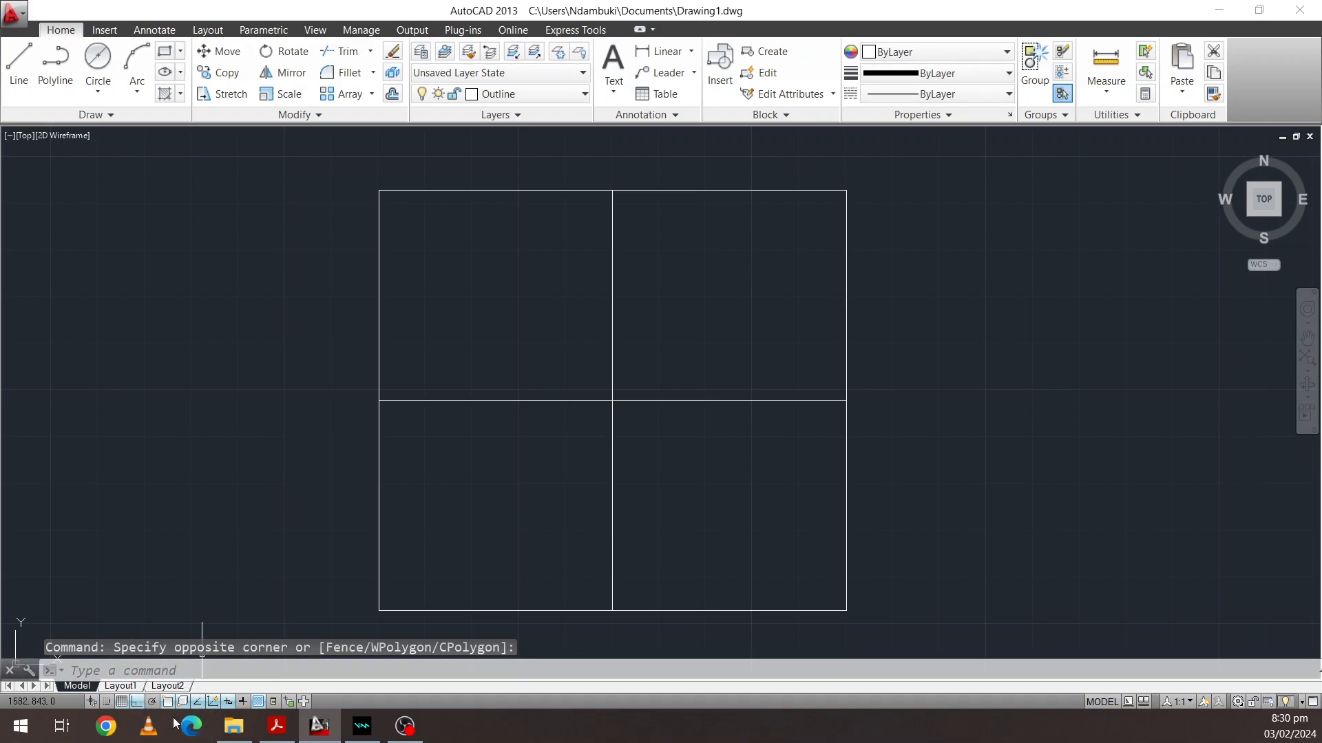
Draw a circle of diameter 40 centered on the intersection of the two middle lines, as given in the PDF drawing
{"action": "left_click", "coordinate": [100, 88]}
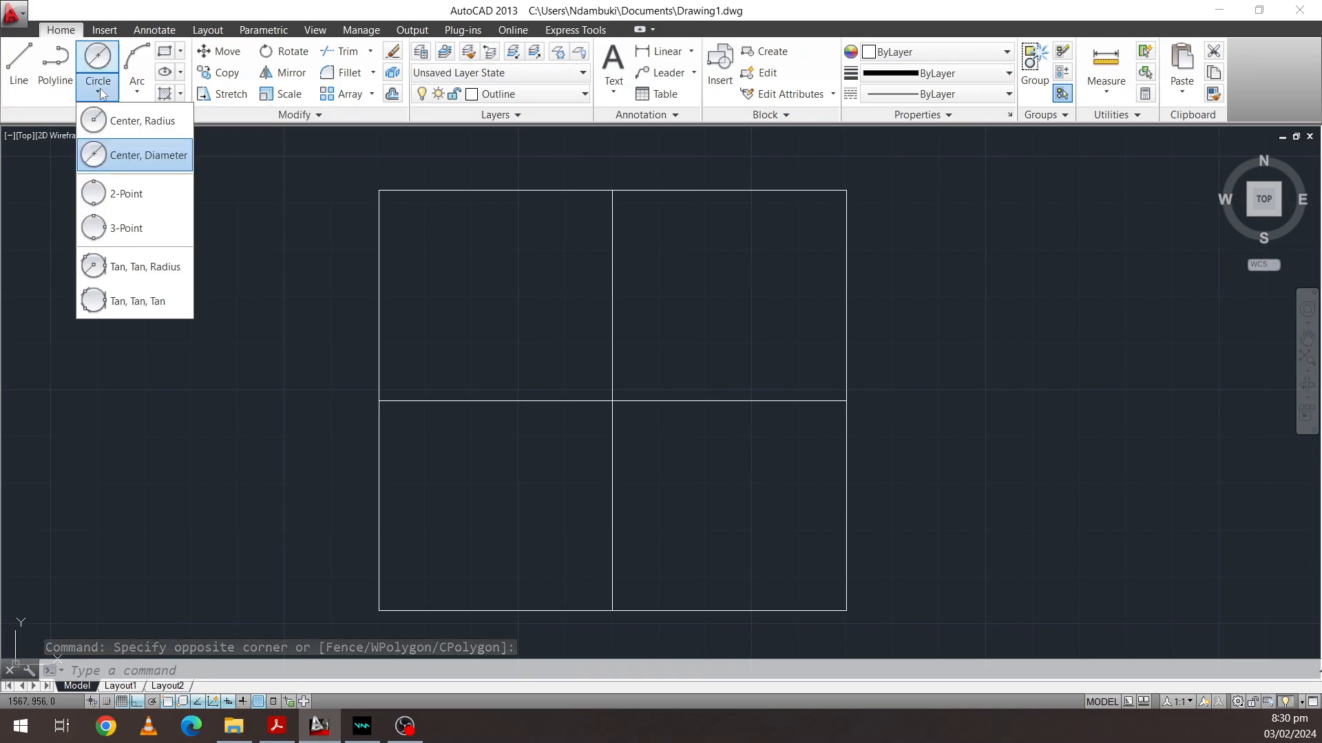
{"action": "left_click", "coordinate": [124, 155]}
{"action": "scroll", "coordinate": [628, 398], "scroll_direction": "up", "scroll_amount": 2}
{"action": "scroll", "coordinate": [628, 401], "scroll_direction": "up", "scroll_amount": 1}
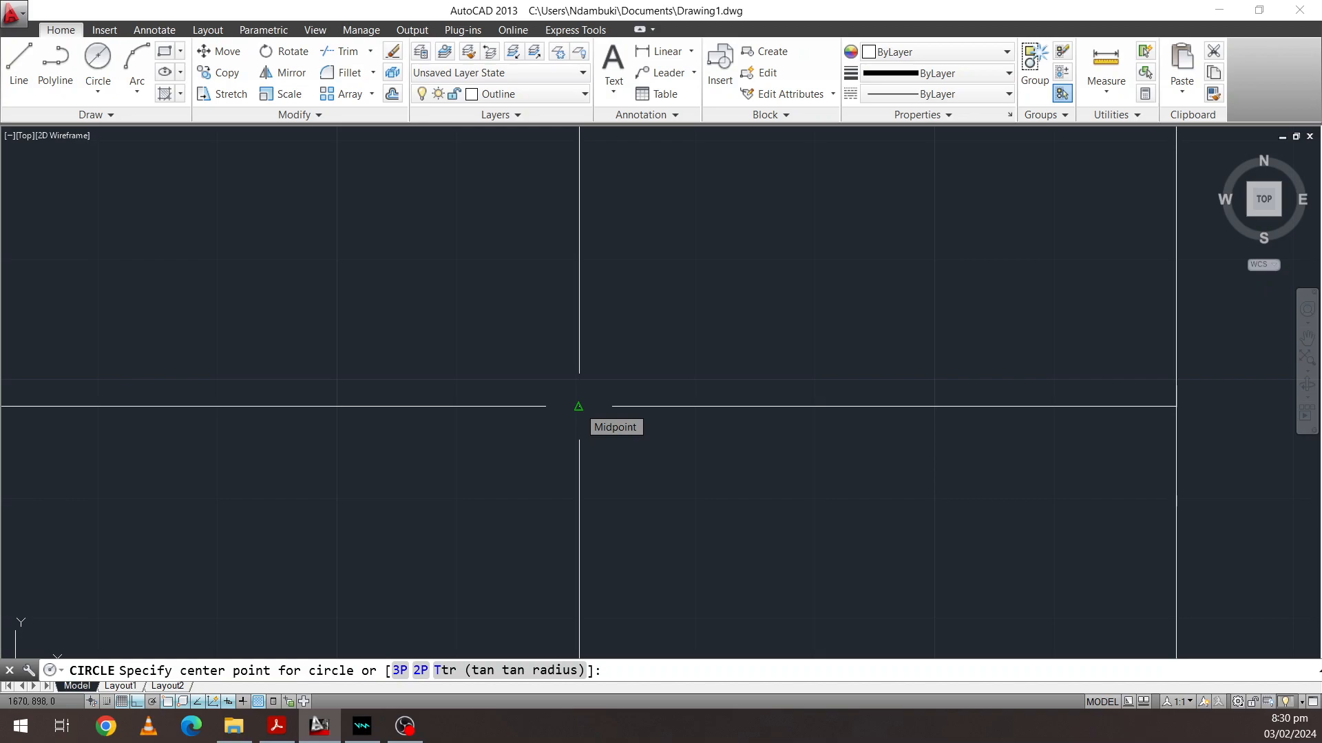
{"action": "scroll", "coordinate": [578, 406], "scroll_direction": "down", "scroll_amount": 2}
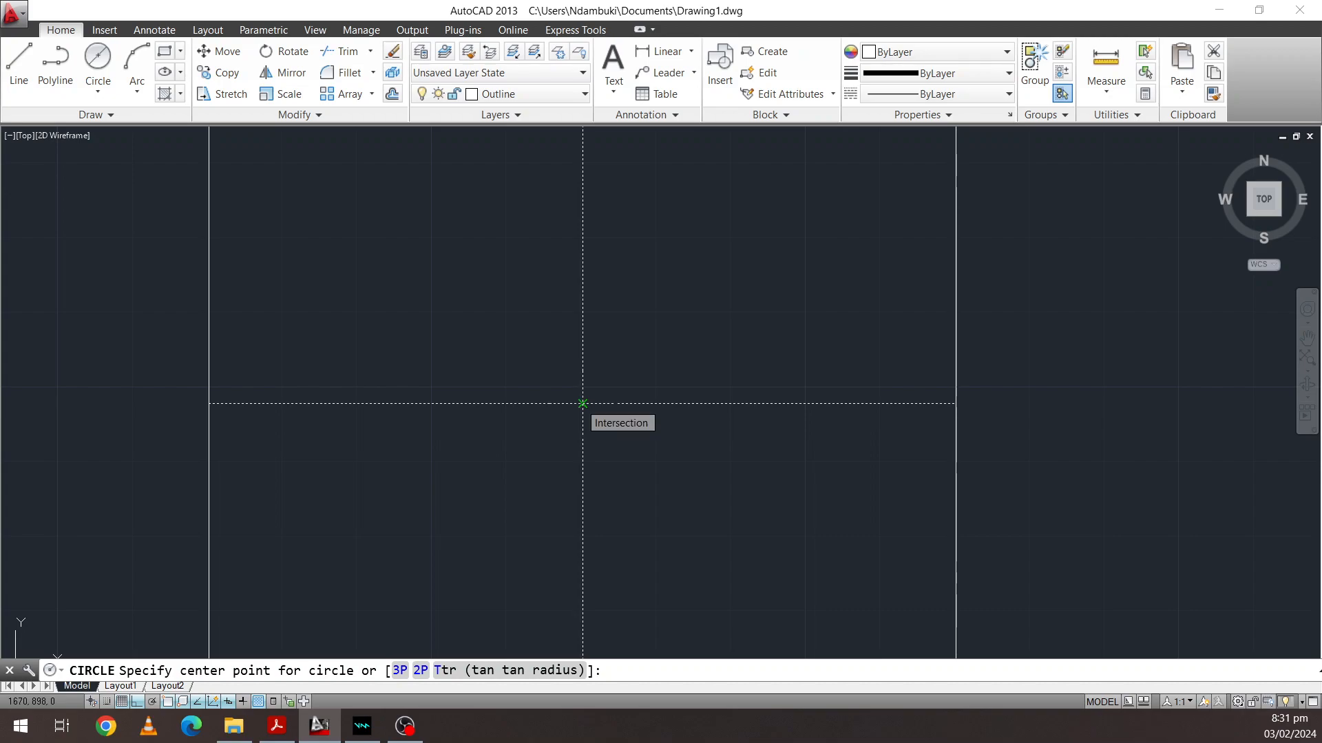
{"action": "left_click", "coordinate": [582, 404]}
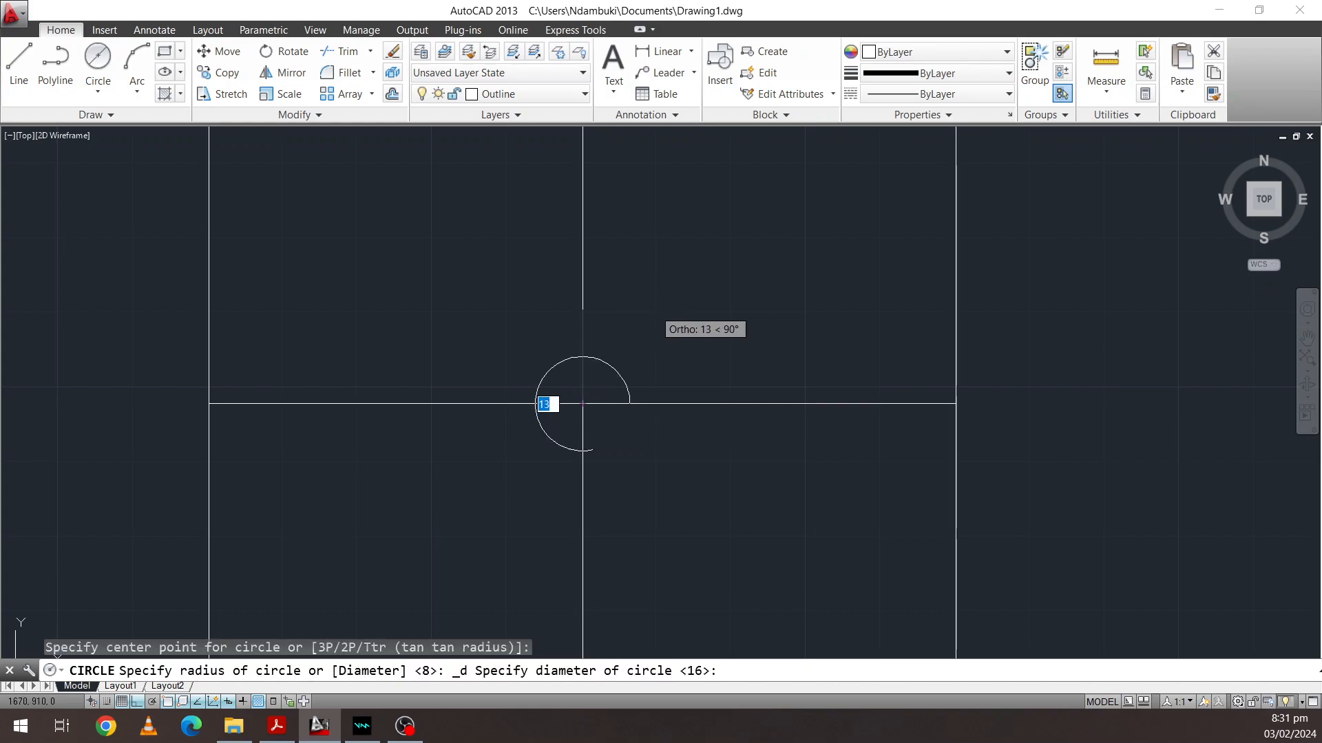
{"action": "mouse_move", "coordinate": [277, 726]}
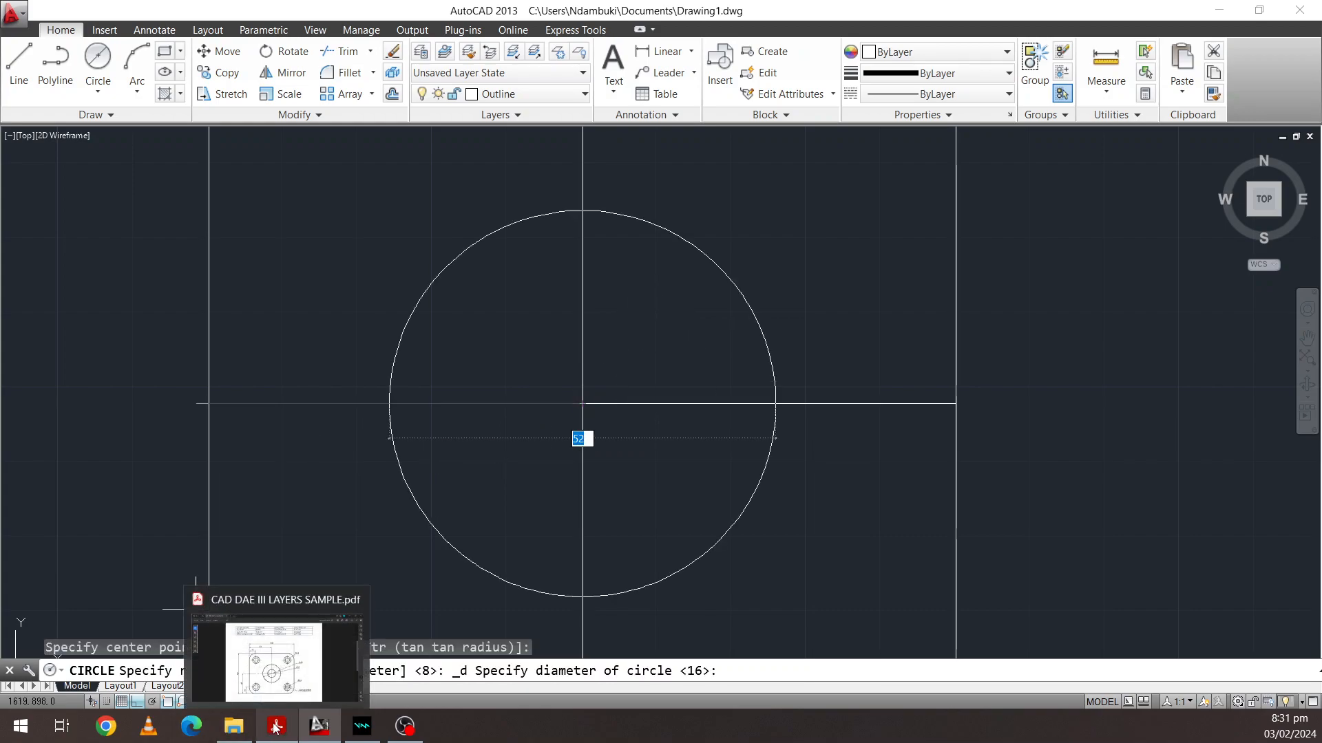
{"action": "left_click", "coordinate": [296, 668]}
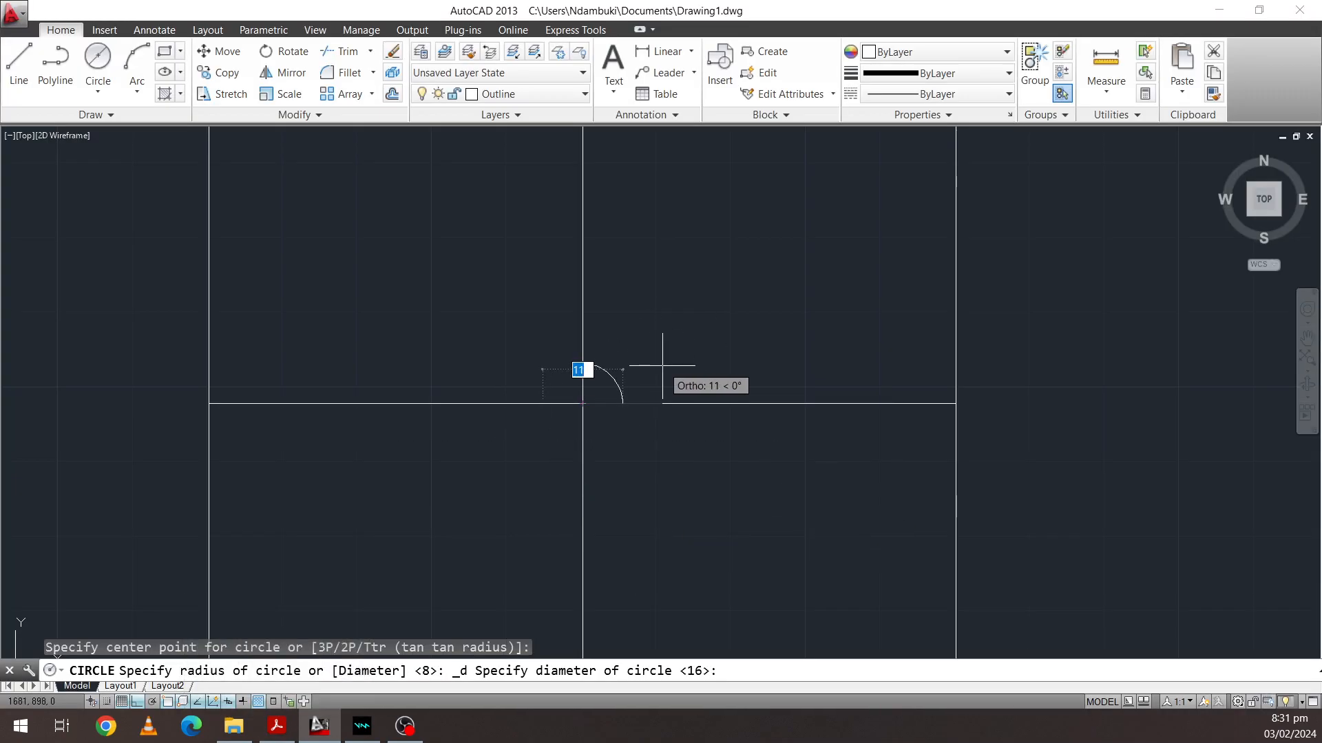
{"action": "type", "text": "40"}
{"action": "key", "text": "Return"}
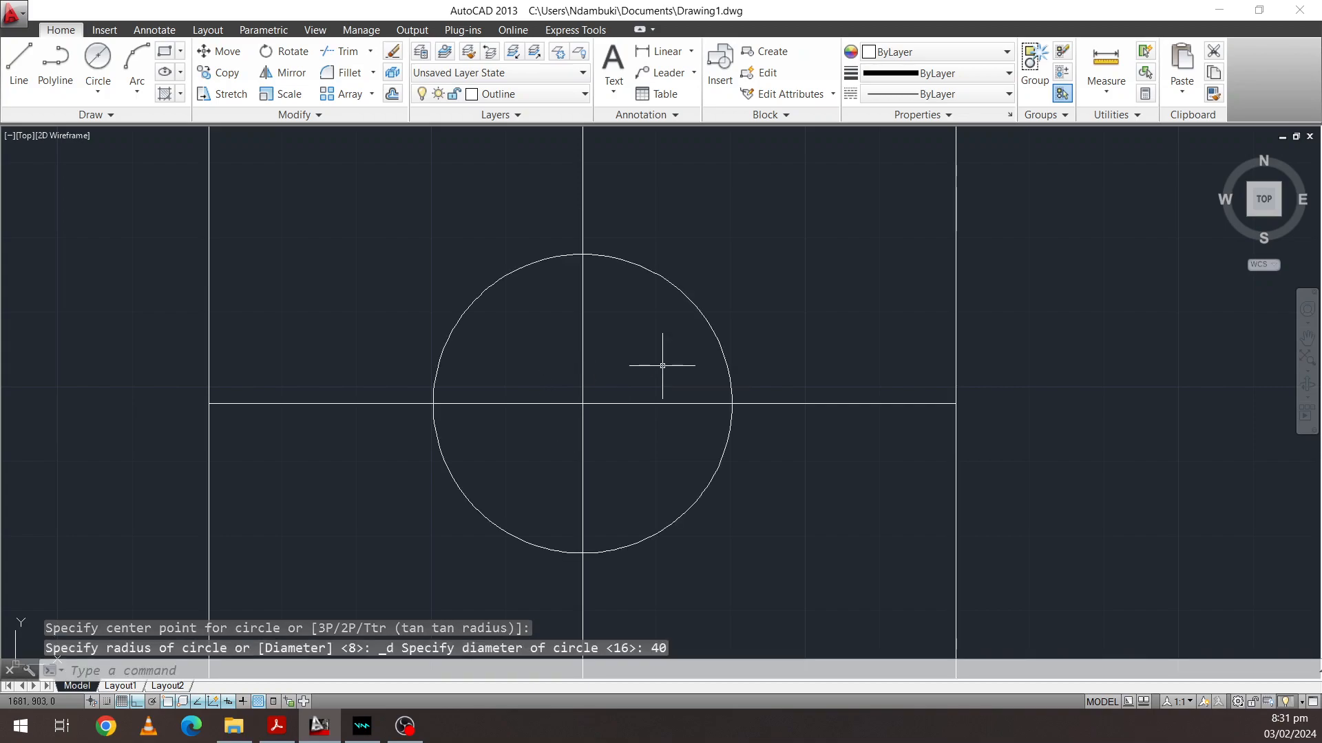
Draw a concentric circle of diameter 18 inside the 40 diameter circle at the plate's center
{"action": "left_click", "coordinate": [108, 102]}
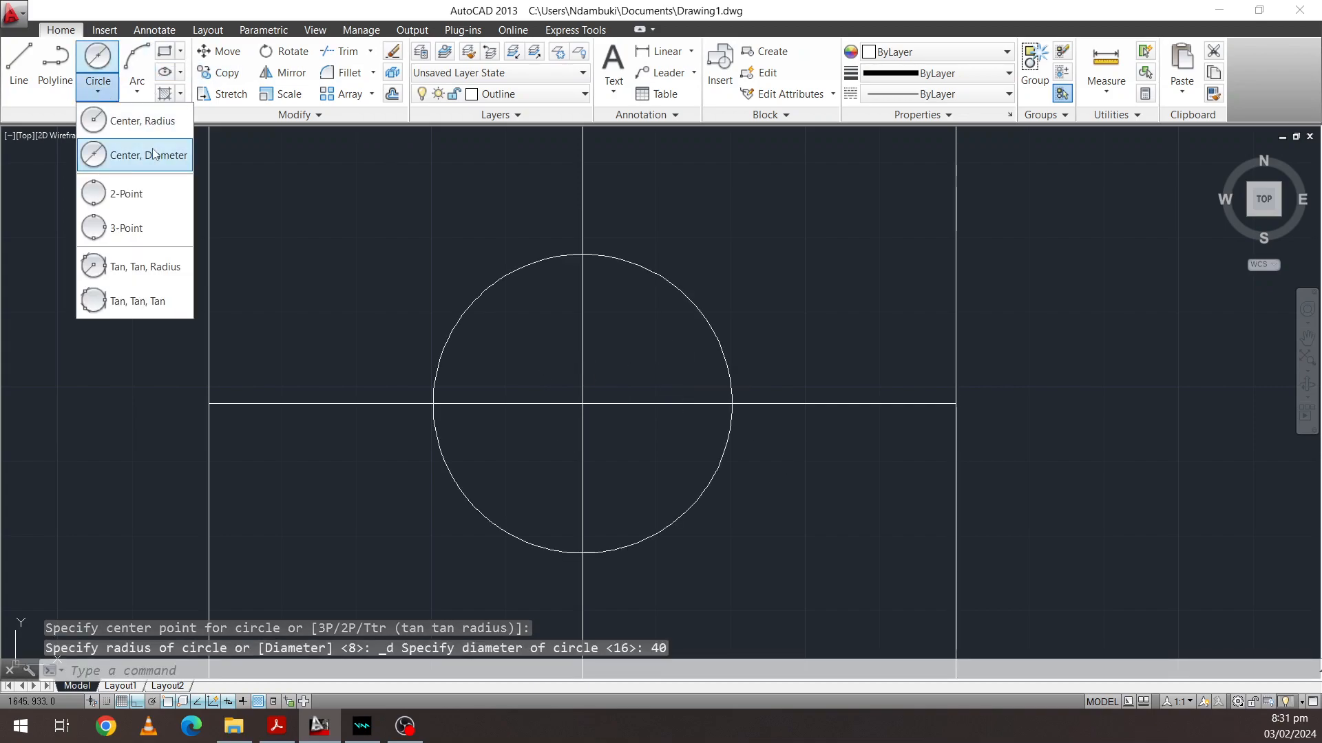
{"action": "left_click", "coordinate": [146, 147]}
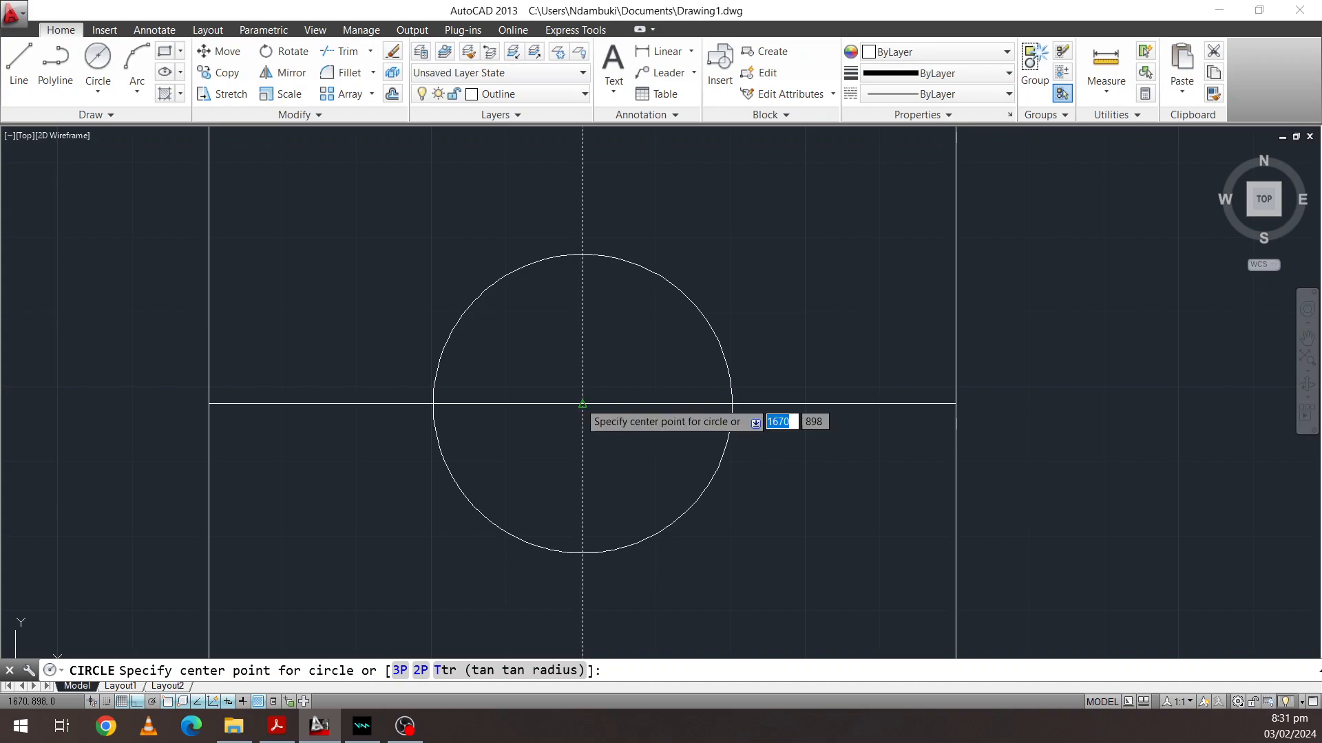
{"action": "key", "text": "Tab"}
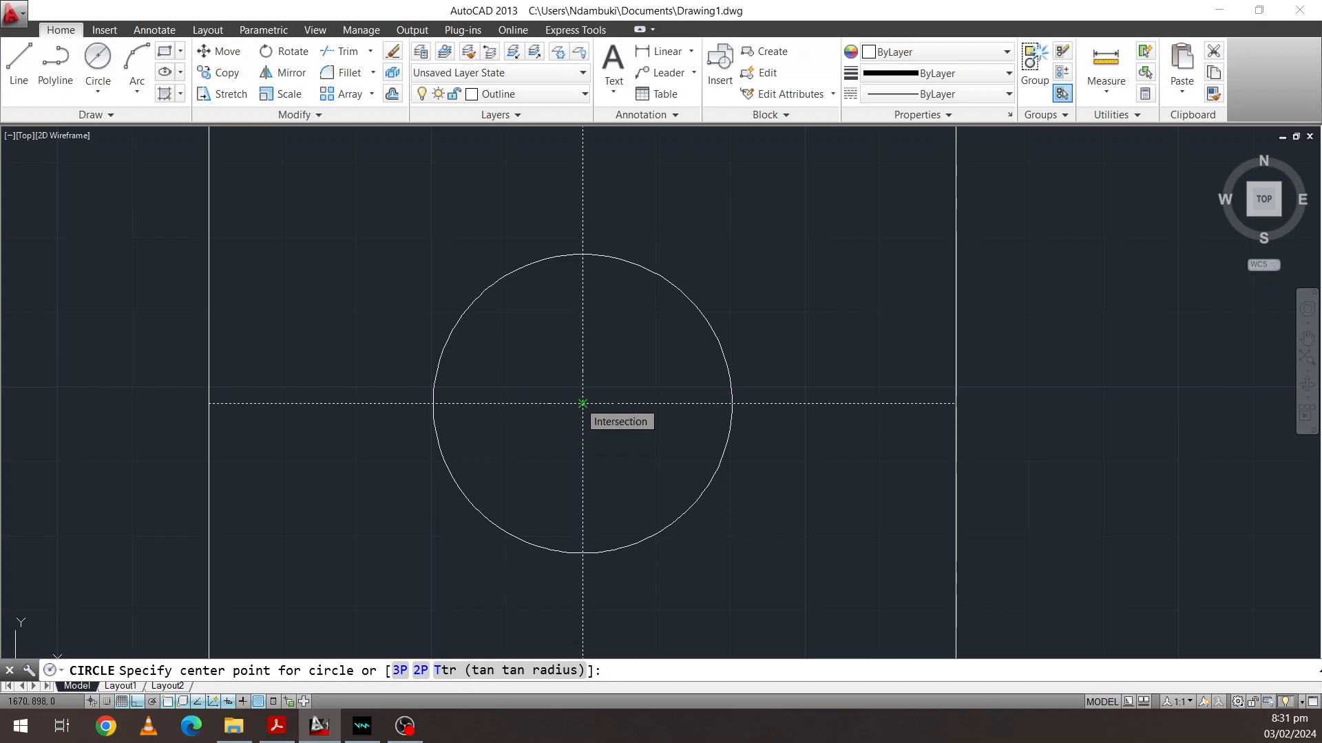
{"action": "left_click", "coordinate": [582, 403]}
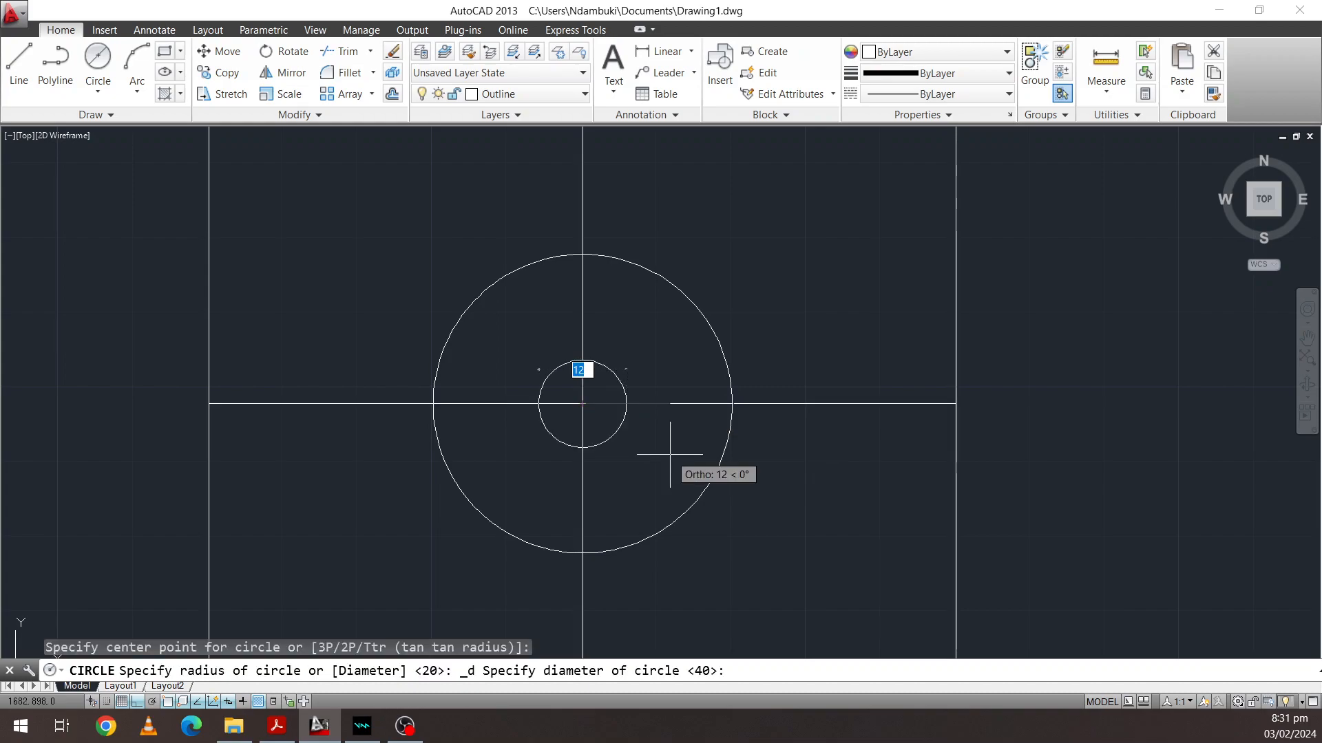
{"action": "type", "text": "10"}
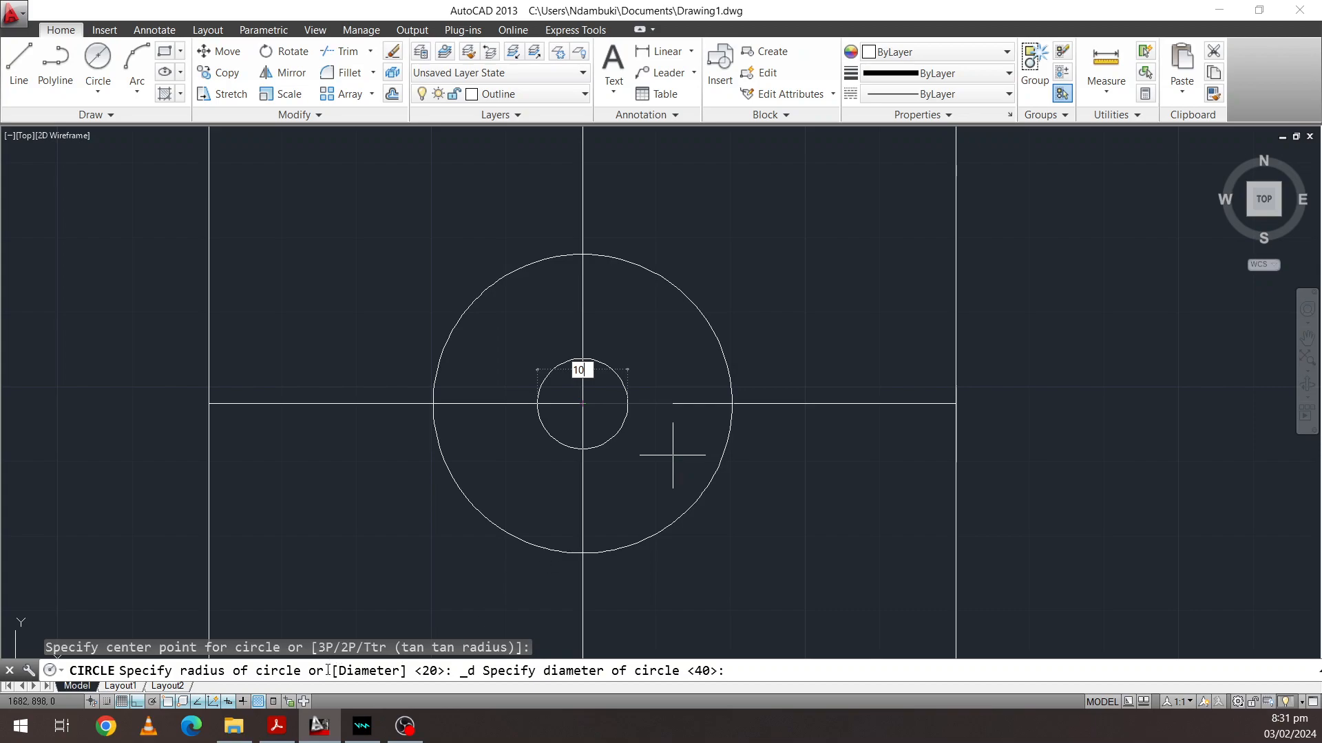
{"action": "mouse_move", "coordinate": [281, 729]}
{"action": "key", "text": "Return"}
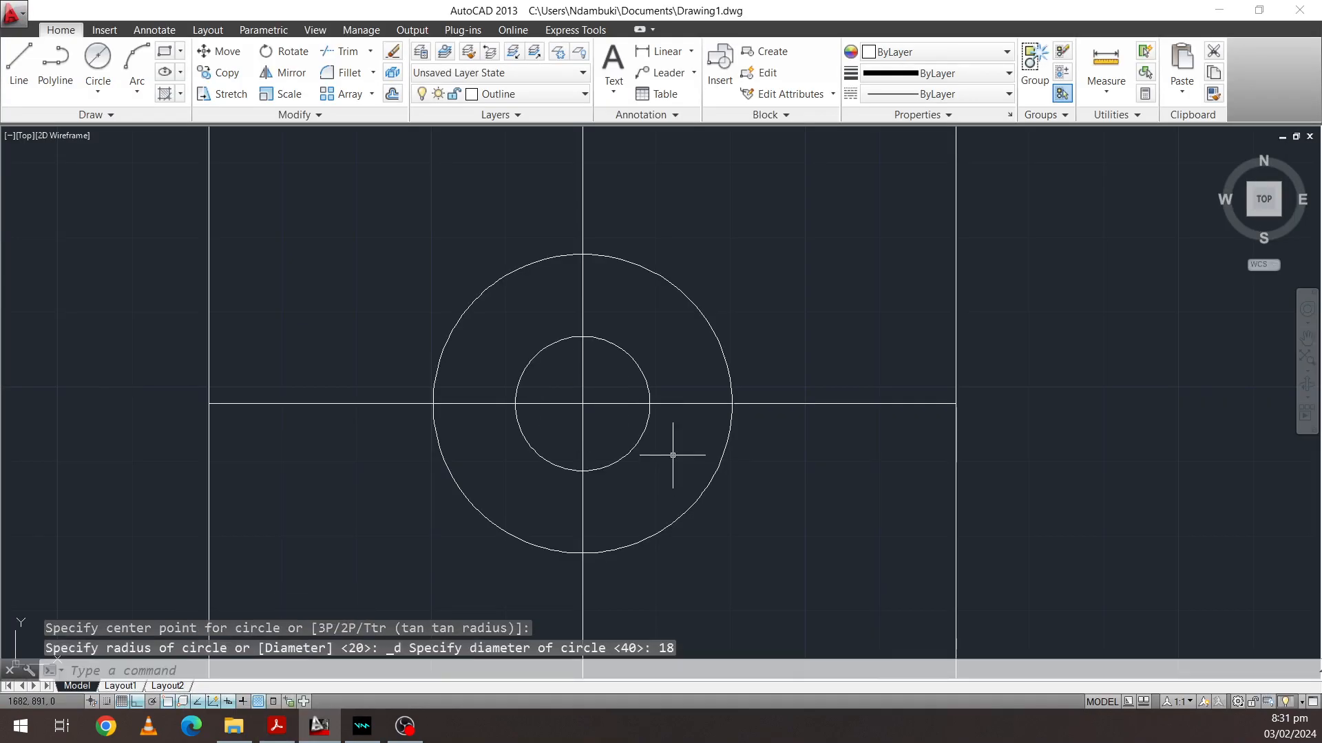
Erase the vertical and horizontal middle lines that pass through the central circles
{"action": "left_click", "coordinate": [595, 419]}
{"action": "left_click", "coordinate": [559, 379]}
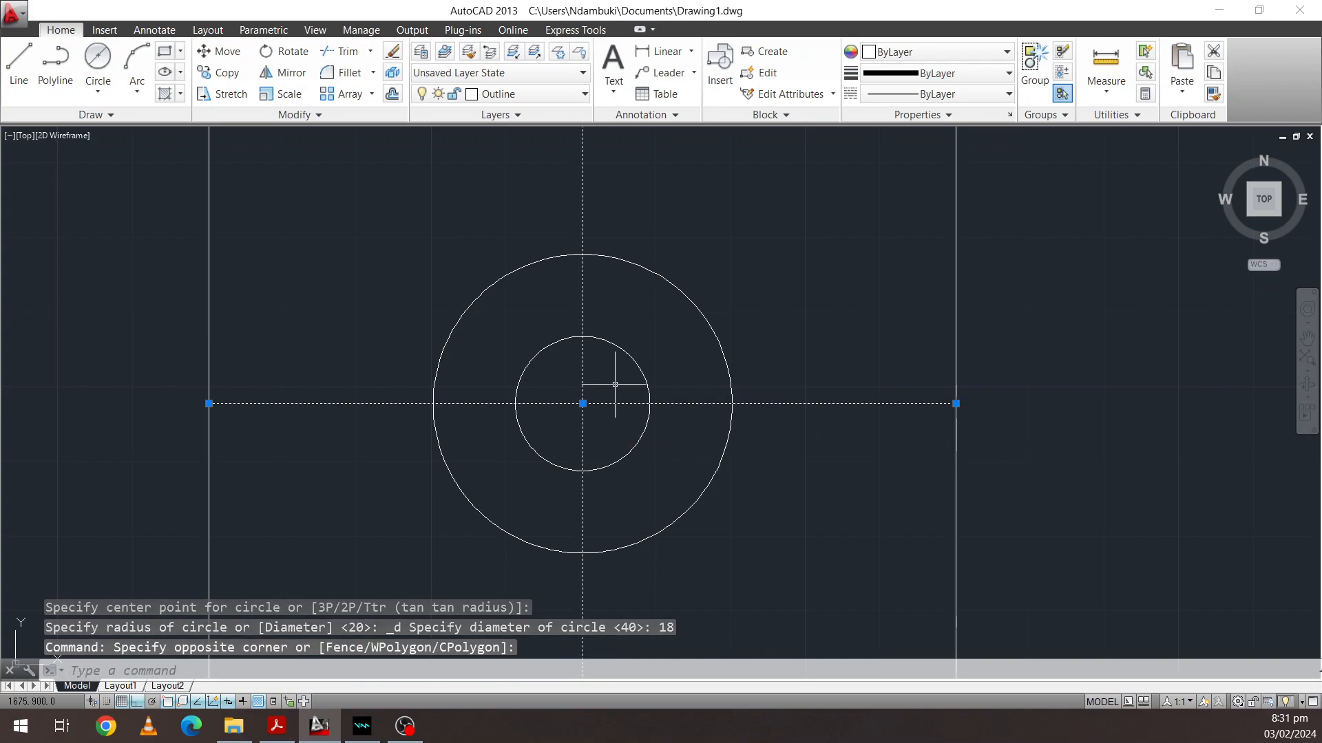
{"action": "key", "text": "Delete"}
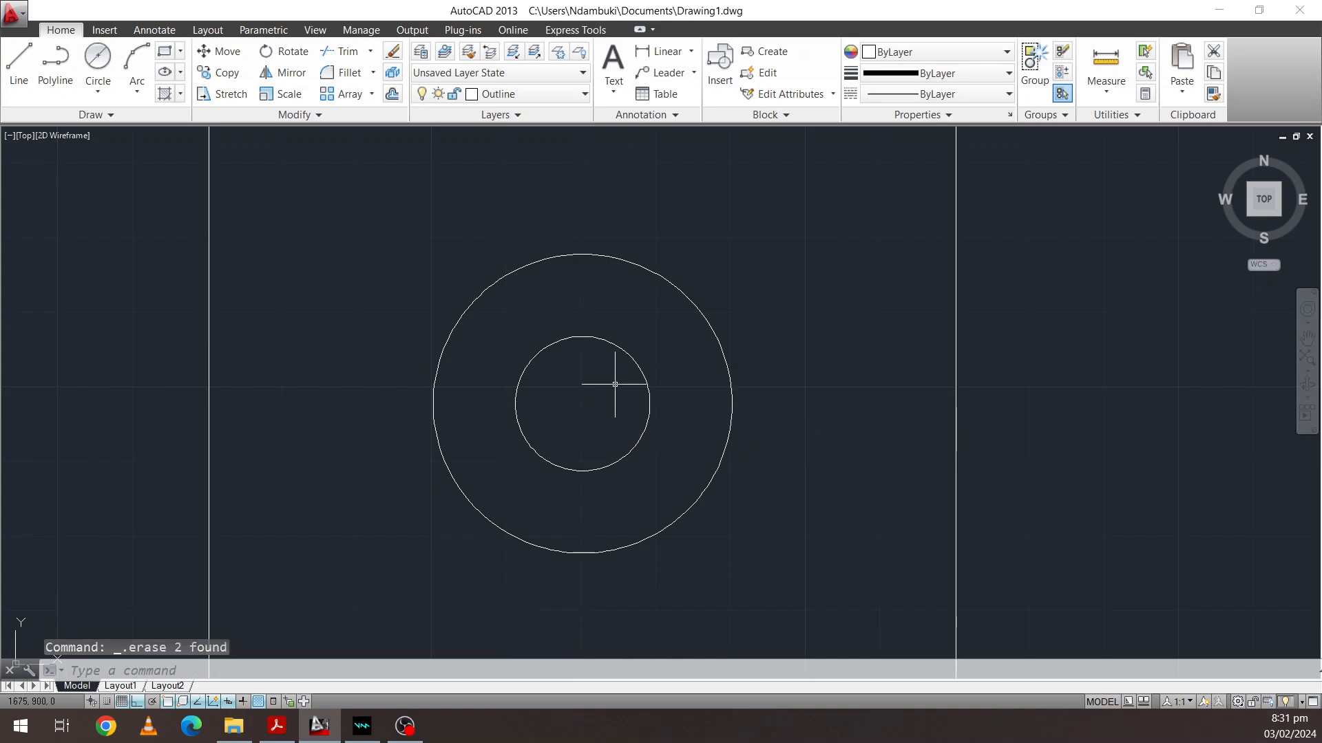
Offset the rectangle's left and top edges 15 inward to locate the upper-left hole center given in the PDF drawing
{"action": "scroll", "coordinate": [523, 358], "scroll_direction": "down", "scroll_amount": 2}
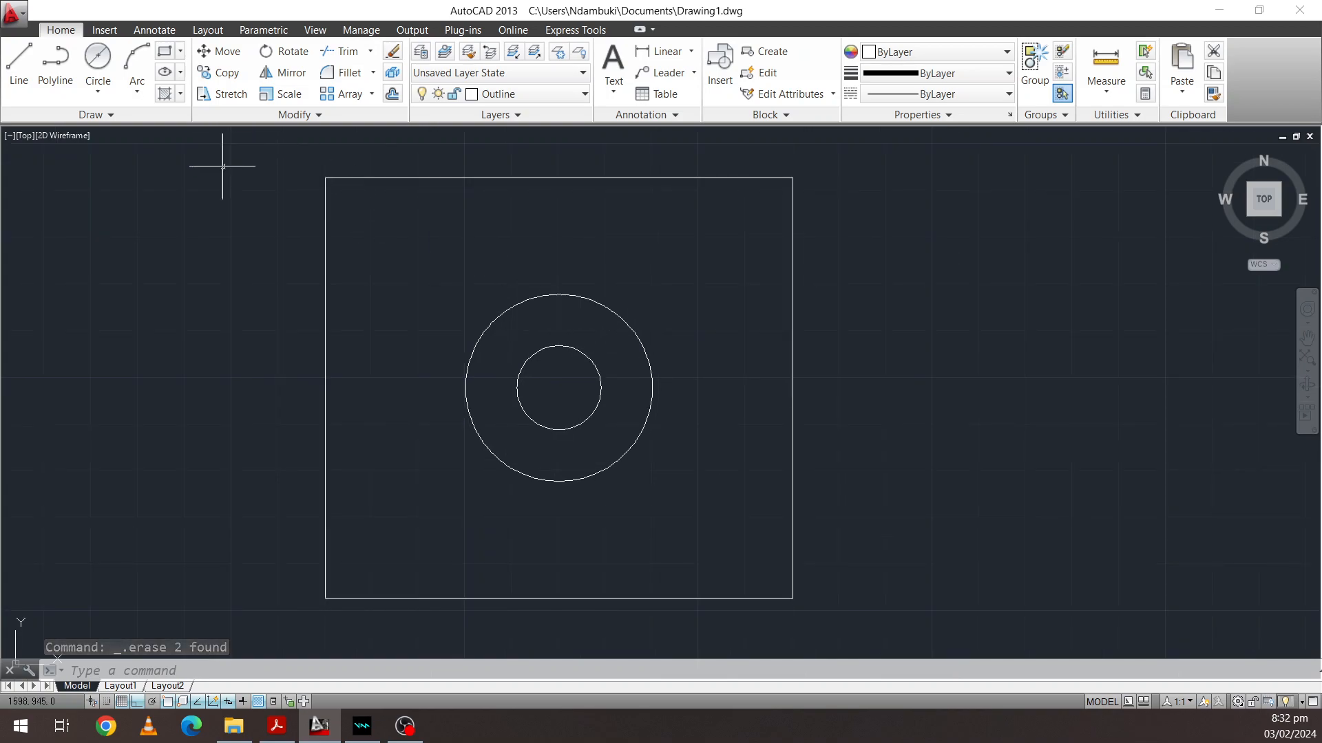
{"action": "left_click", "coordinate": [284, 725]}
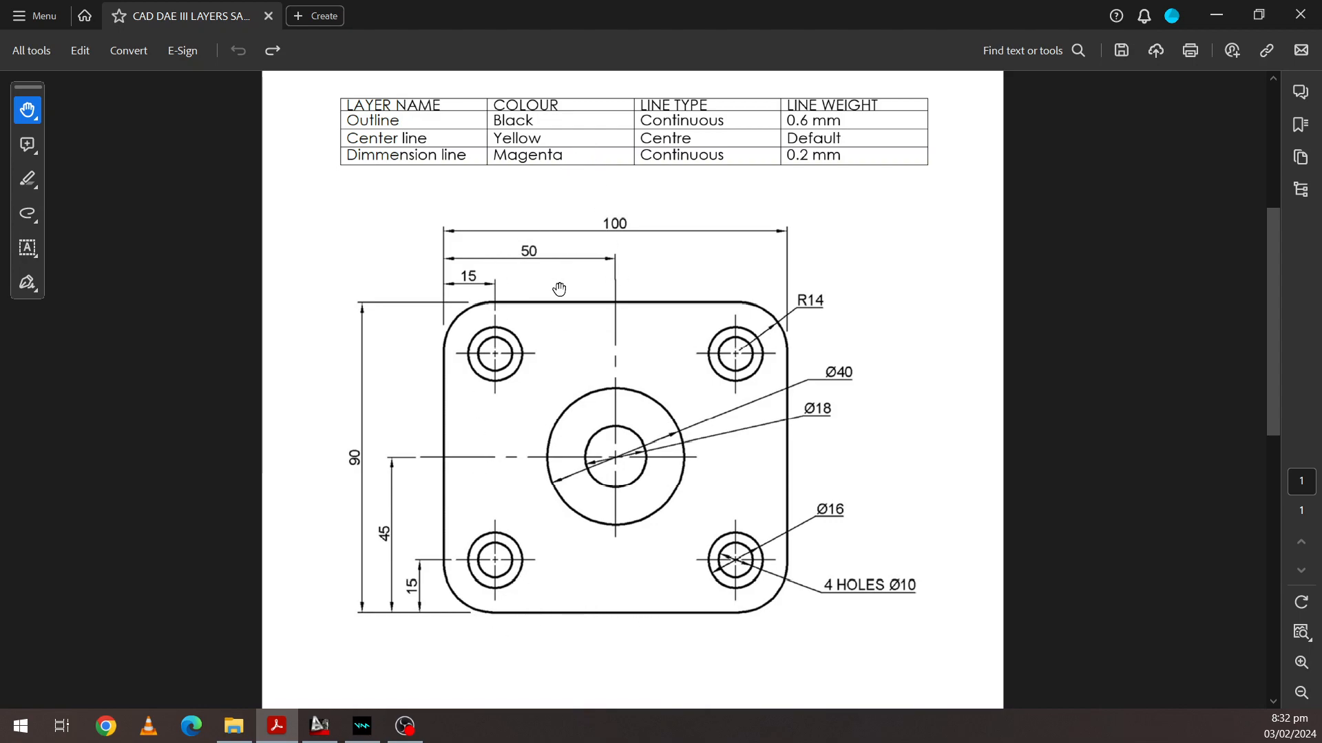
{"action": "left_click", "coordinate": [320, 726]}
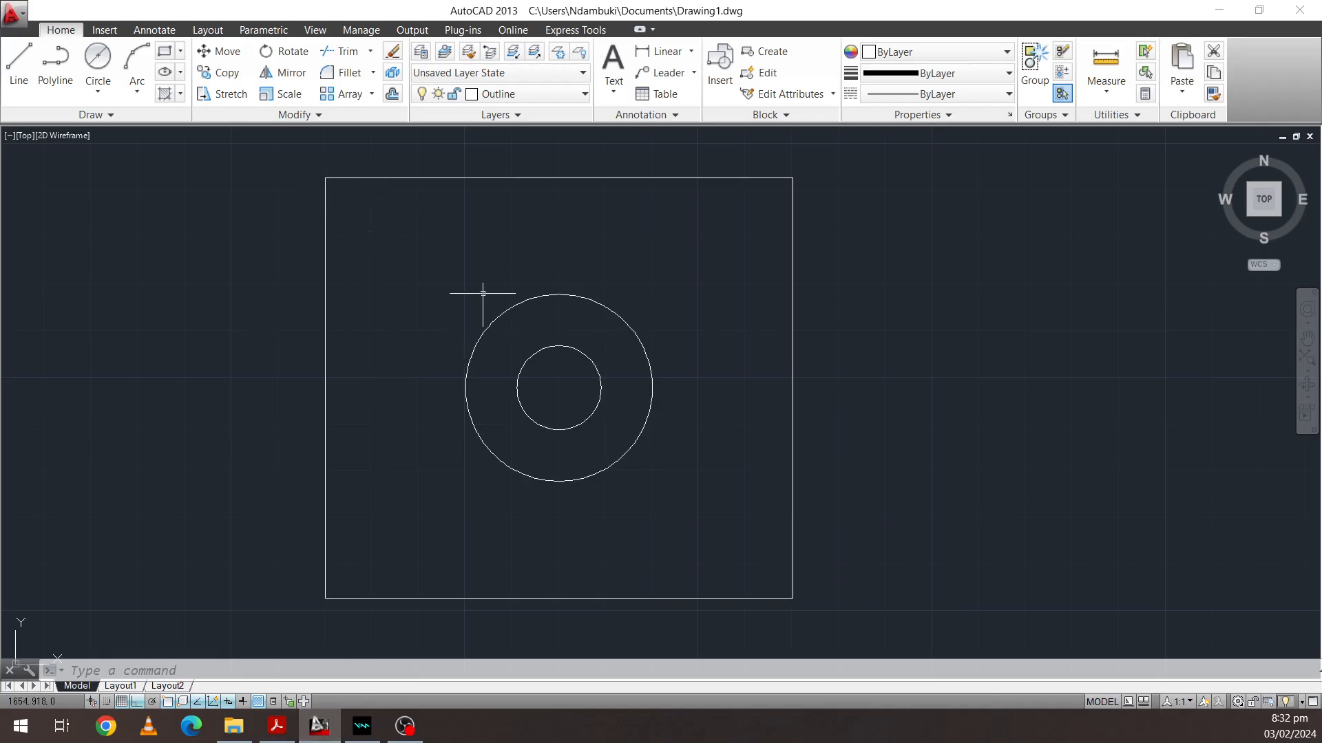
{"action": "left_click", "coordinate": [393, 93]}
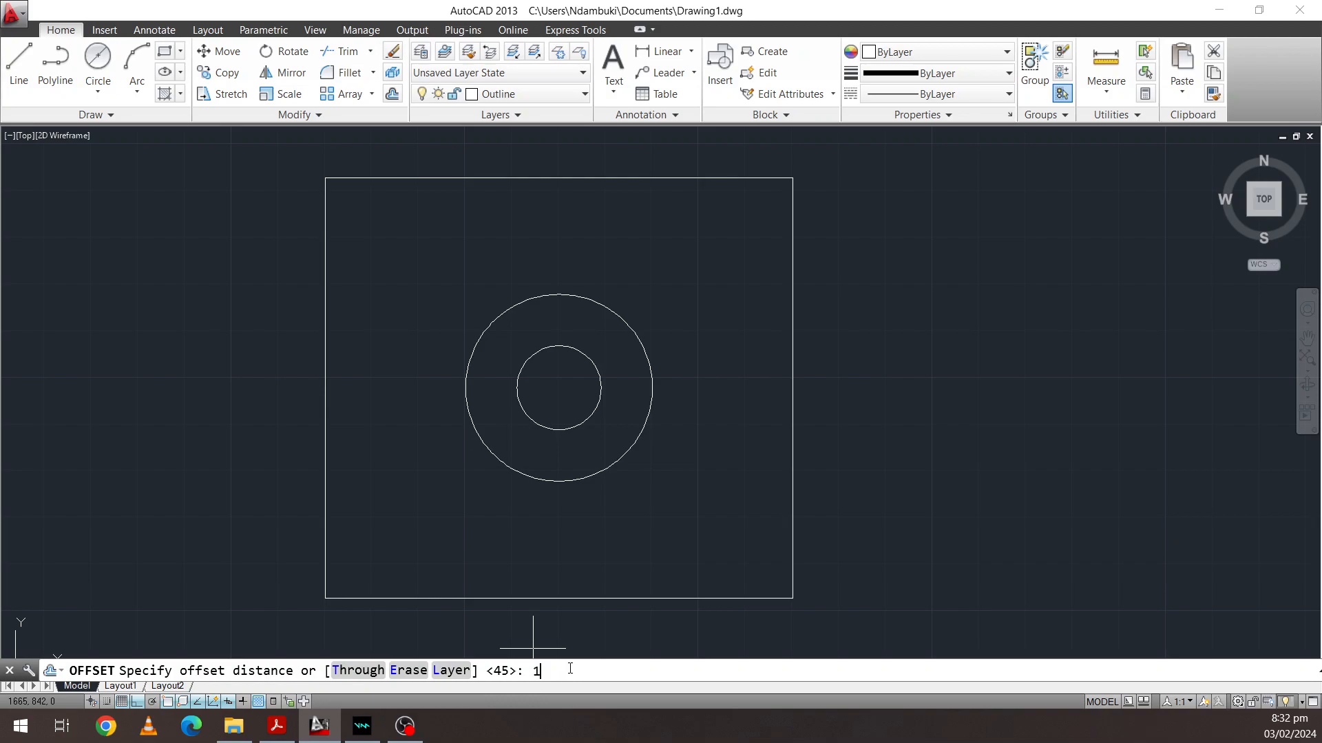
{"action": "key", "text": "Return"}
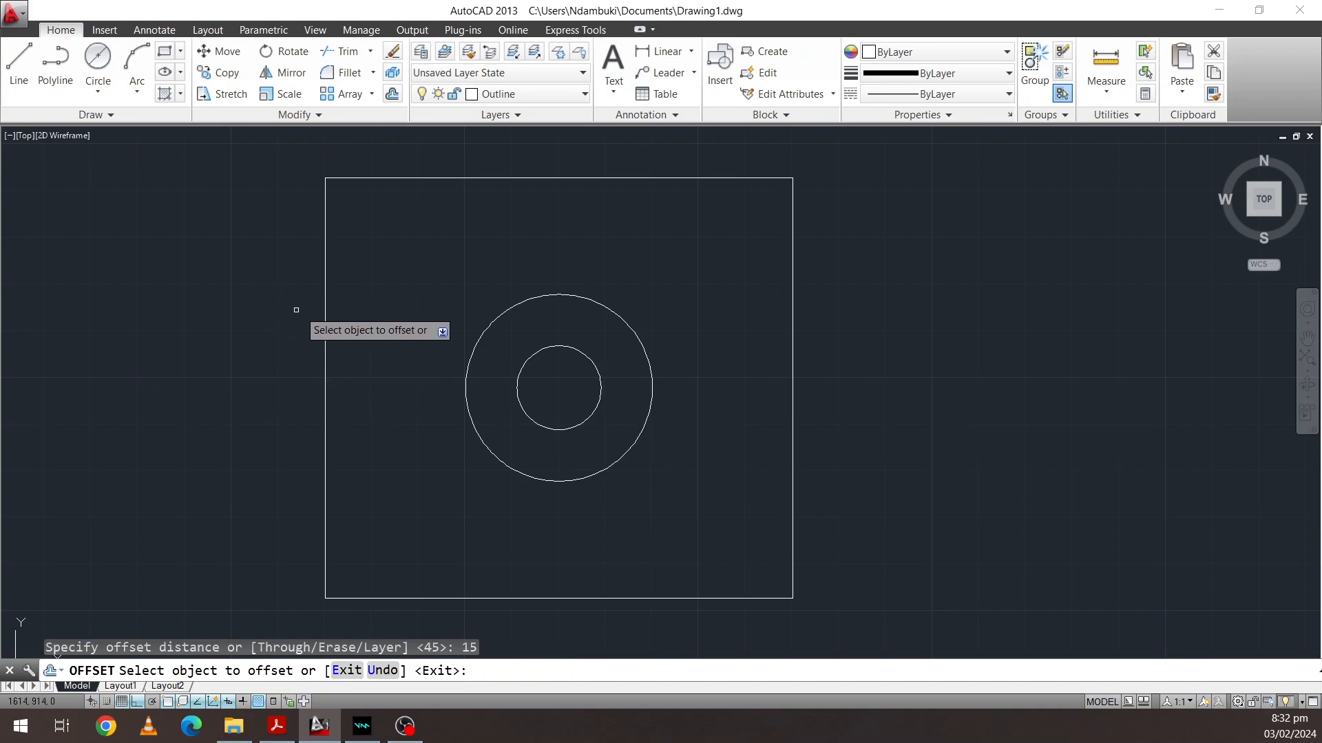
{"action": "left_click", "coordinate": [325, 304]}
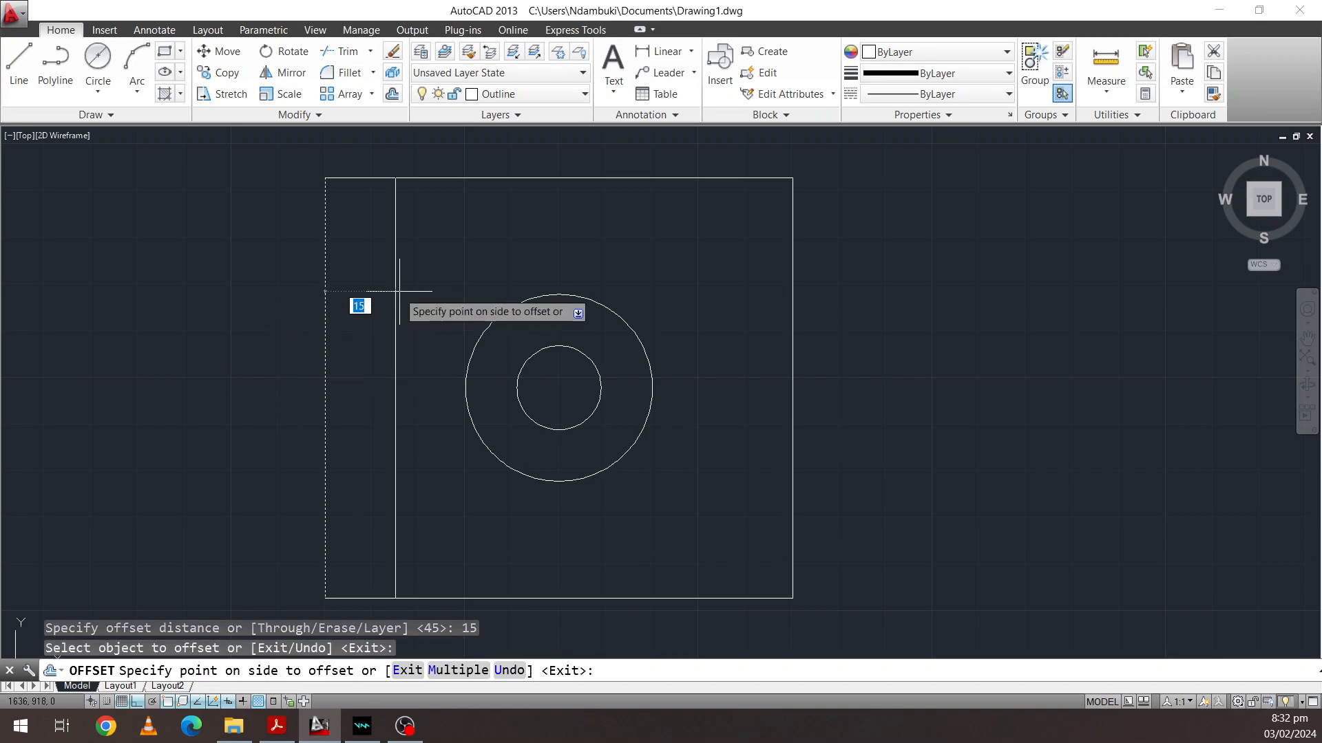
{"action": "left_click", "coordinate": [456, 272]}
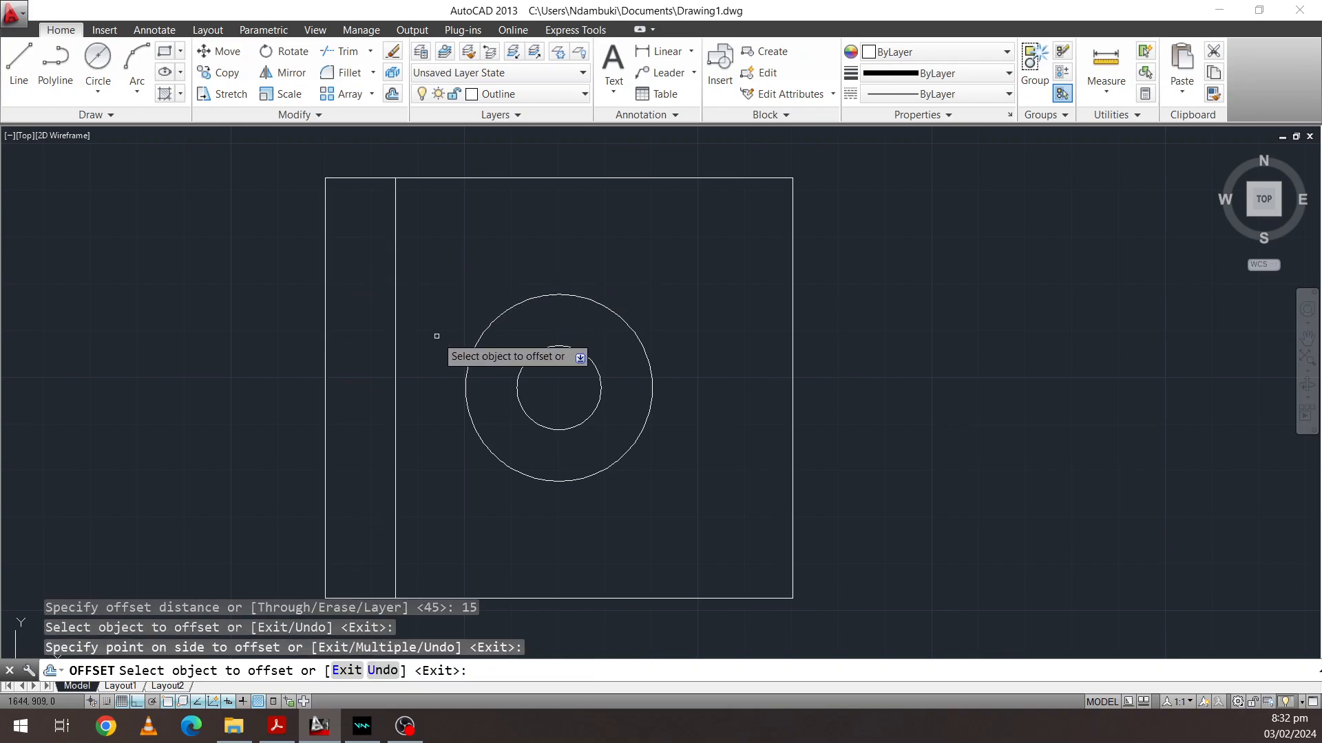
{"action": "left_click", "coordinate": [468, 177]}
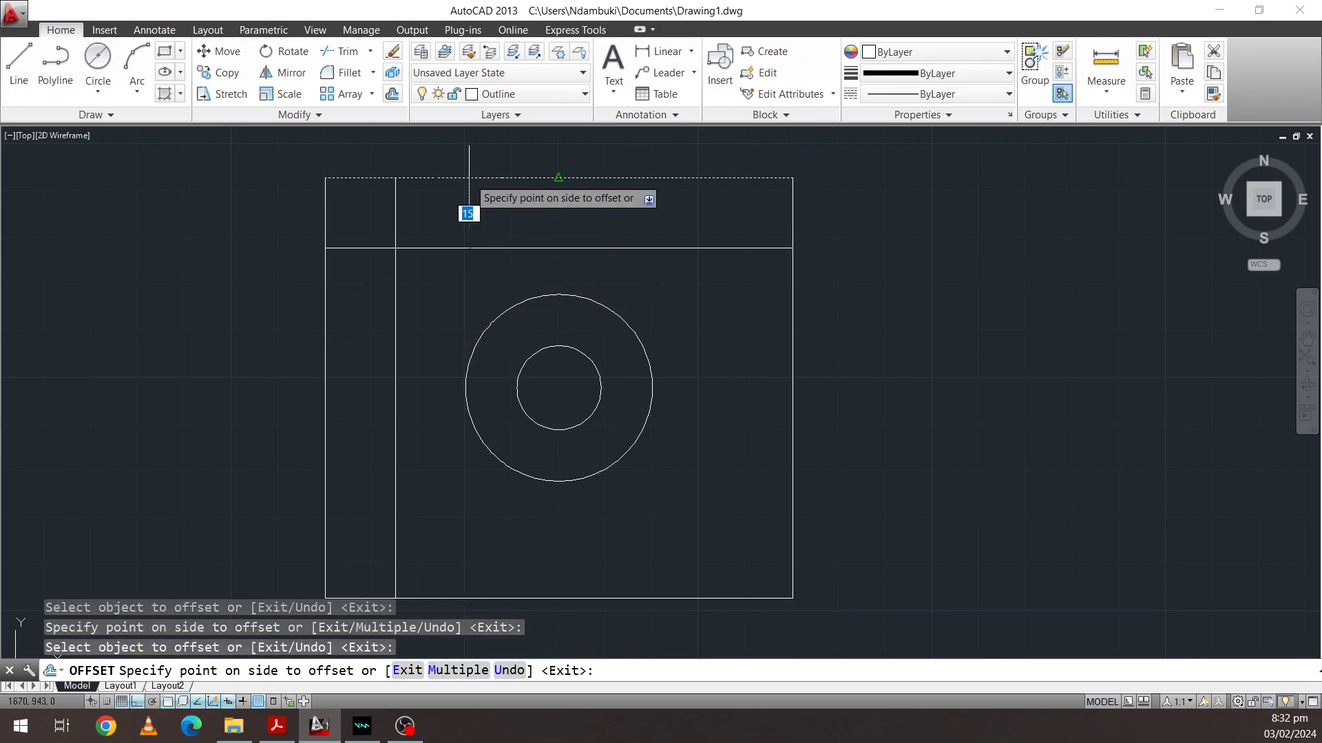
{"action": "left_click", "coordinate": [439, 277]}
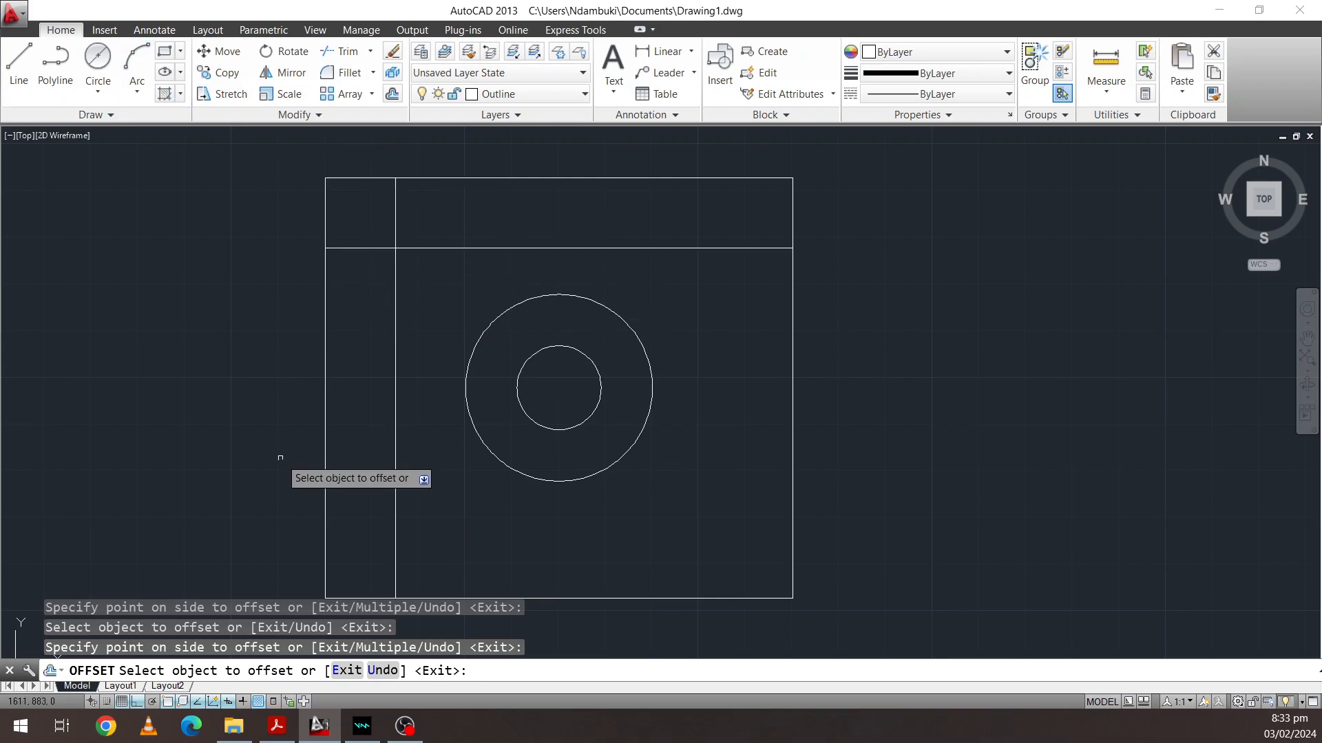
Check the corner hole sizes in the PDF and draw a circle of diameter 10 at the intersection of the two offset lines
{"action": "left_click", "coordinate": [277, 729]}
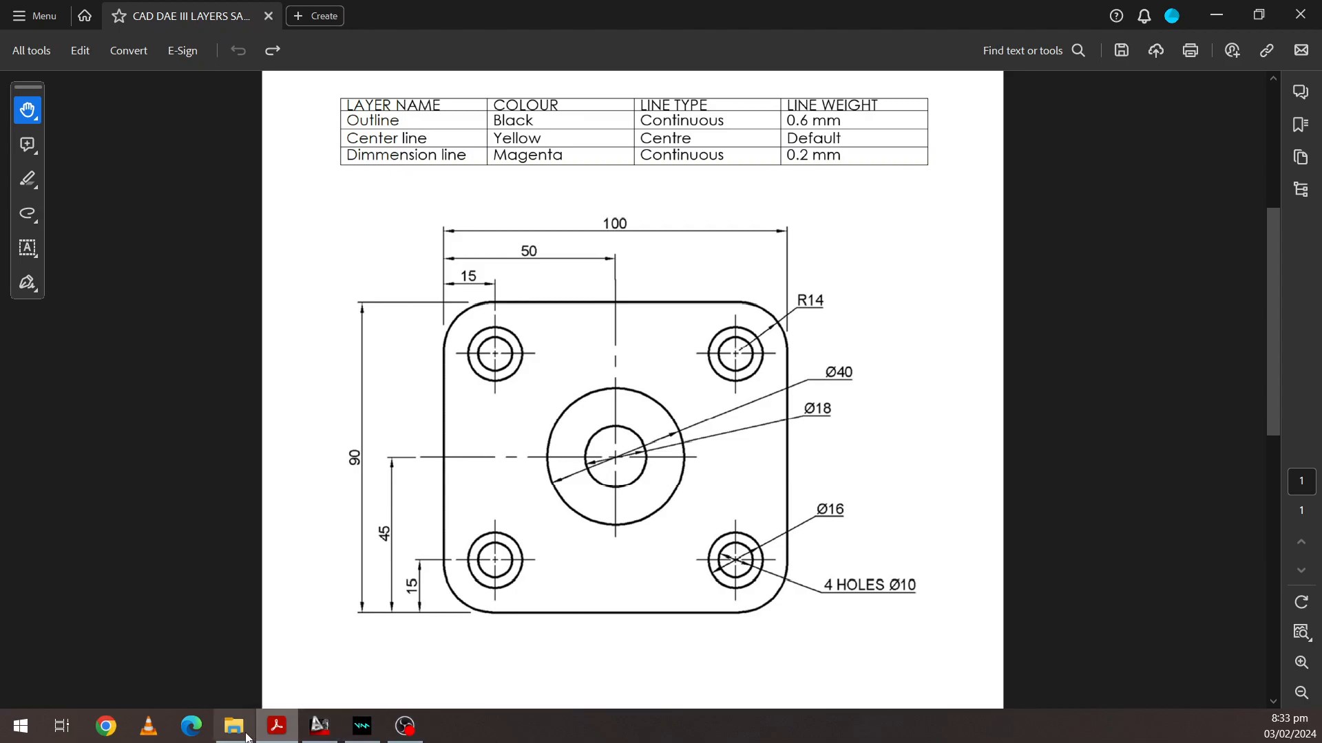
{"action": "left_click", "coordinate": [319, 727]}
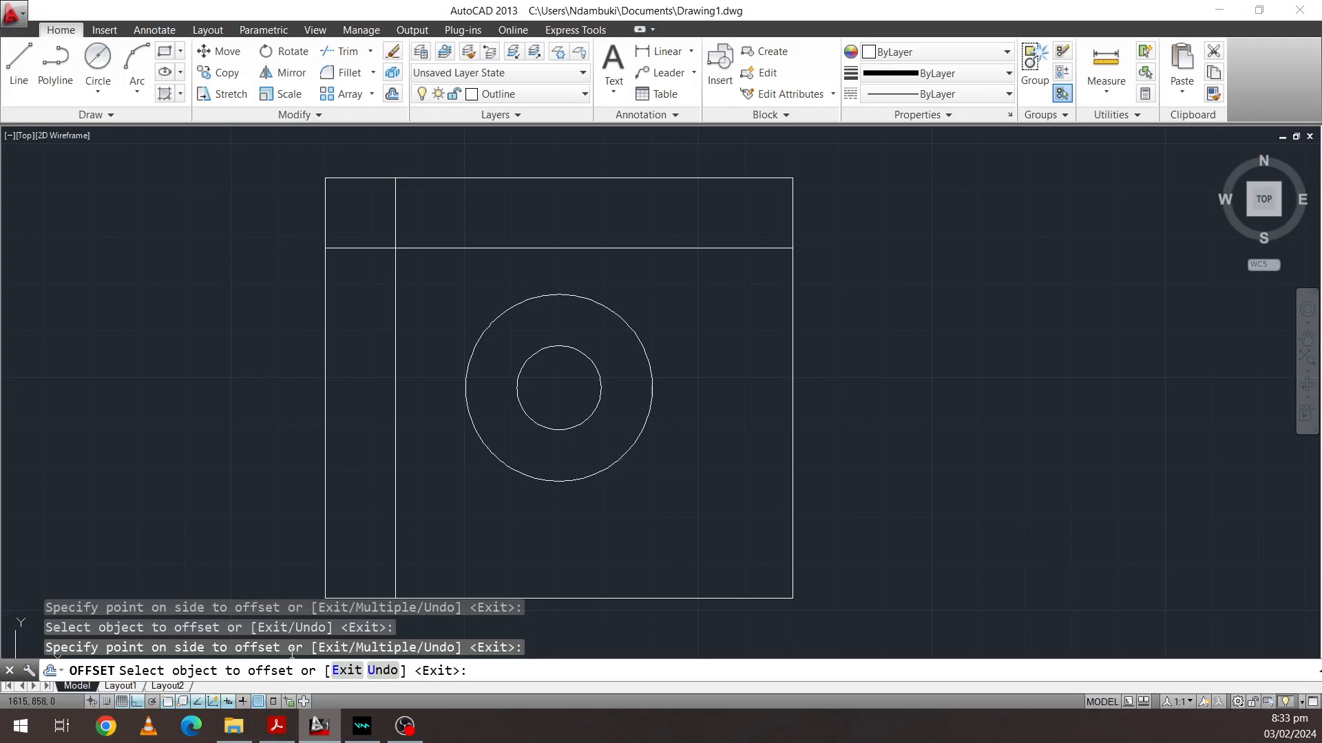
{"action": "left_click", "coordinate": [97, 93]}
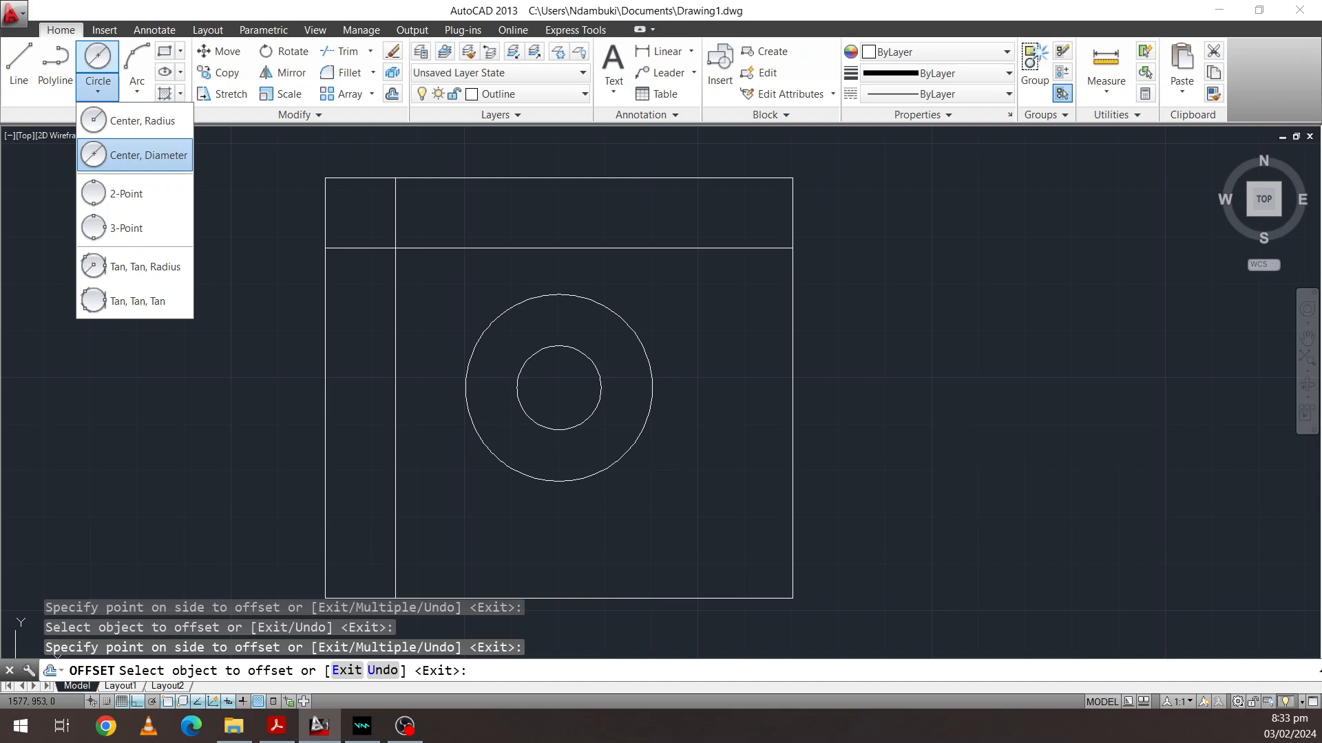
{"action": "left_click", "coordinate": [148, 155]}
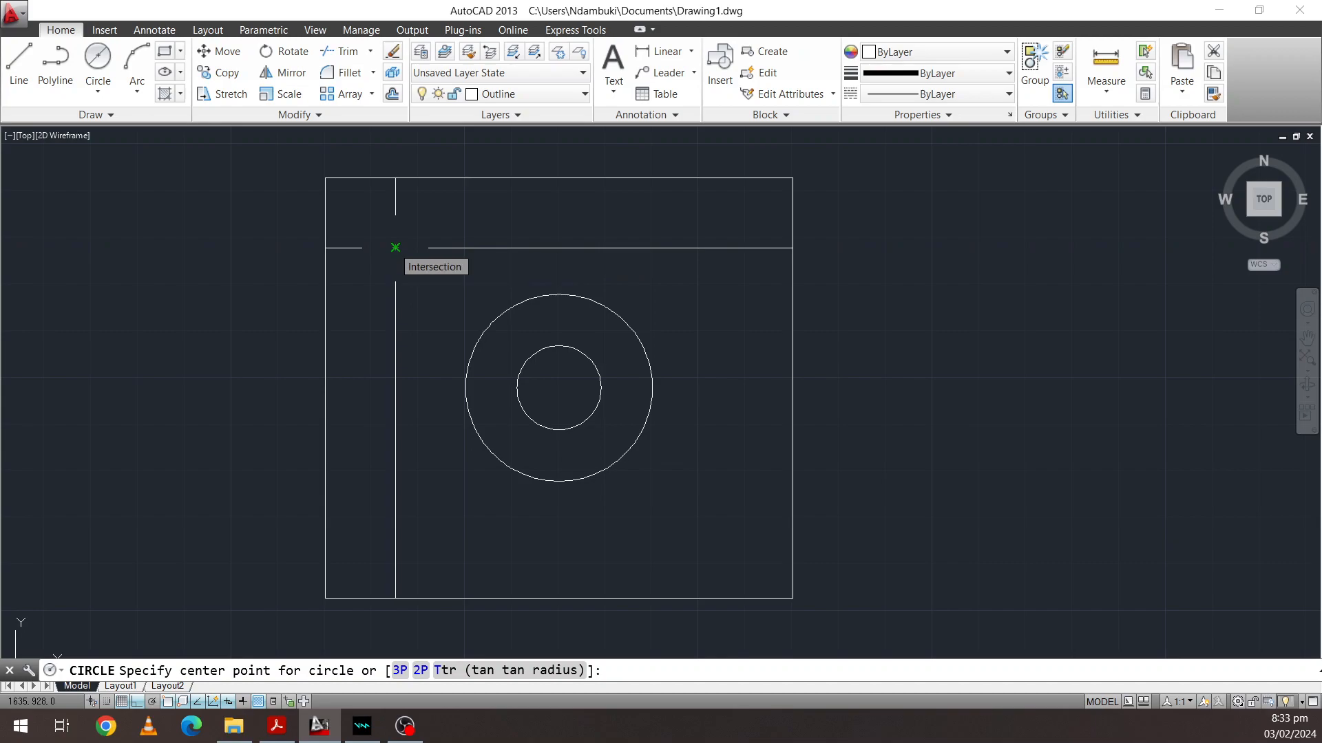
{"action": "left_click", "coordinate": [395, 247]}
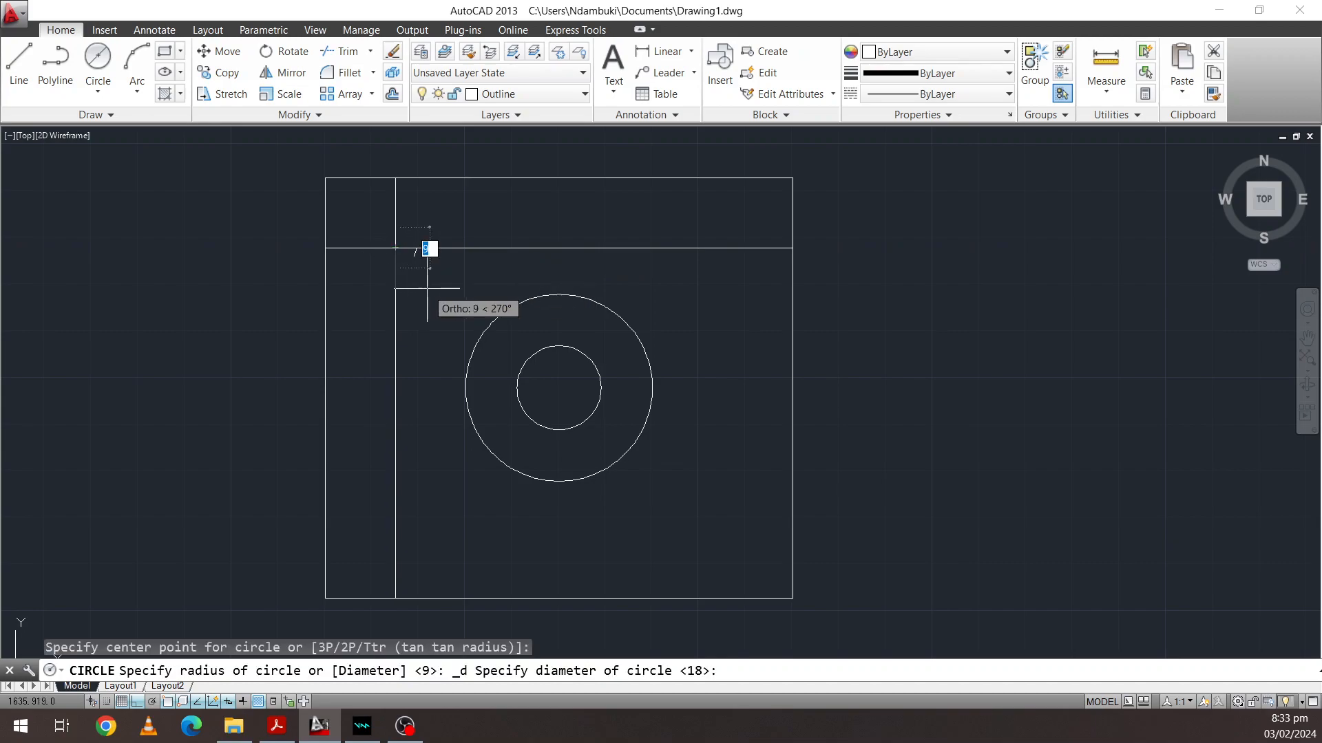
{"action": "type", "text": "10"}
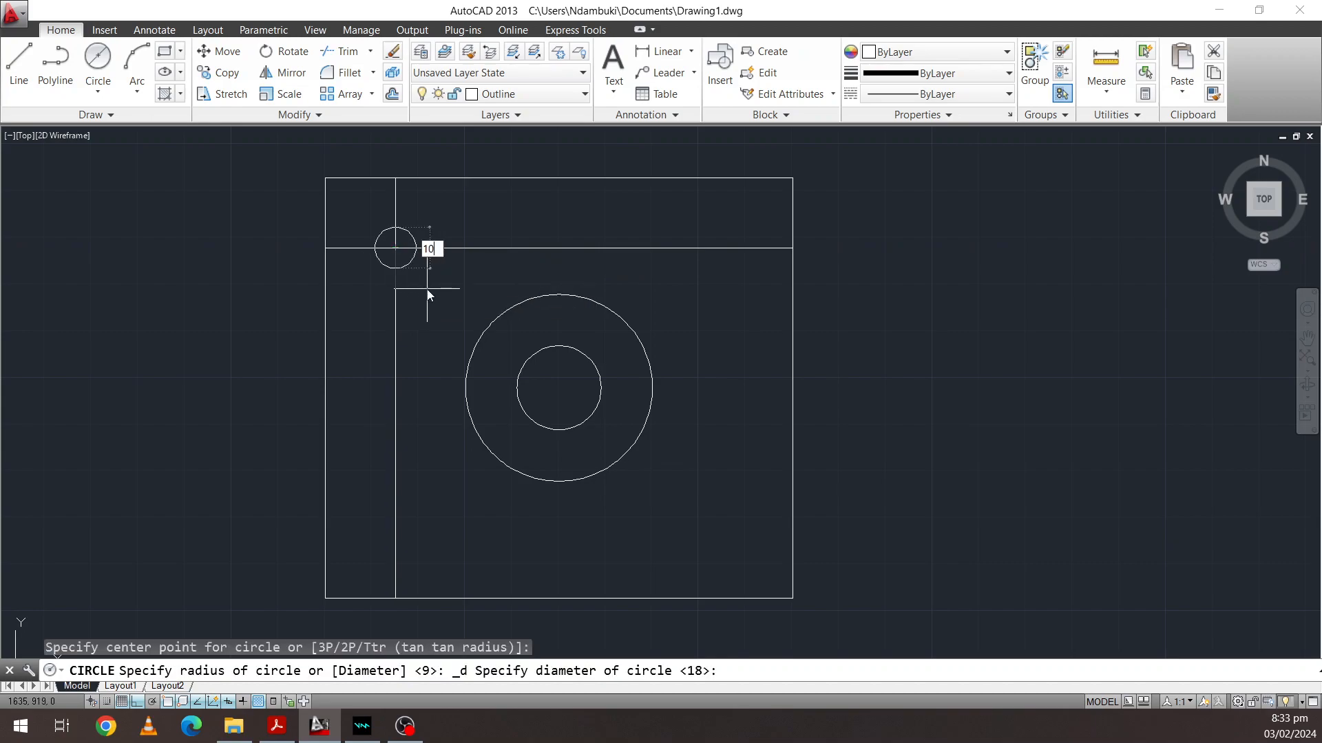
{"action": "key", "text": "Return"}
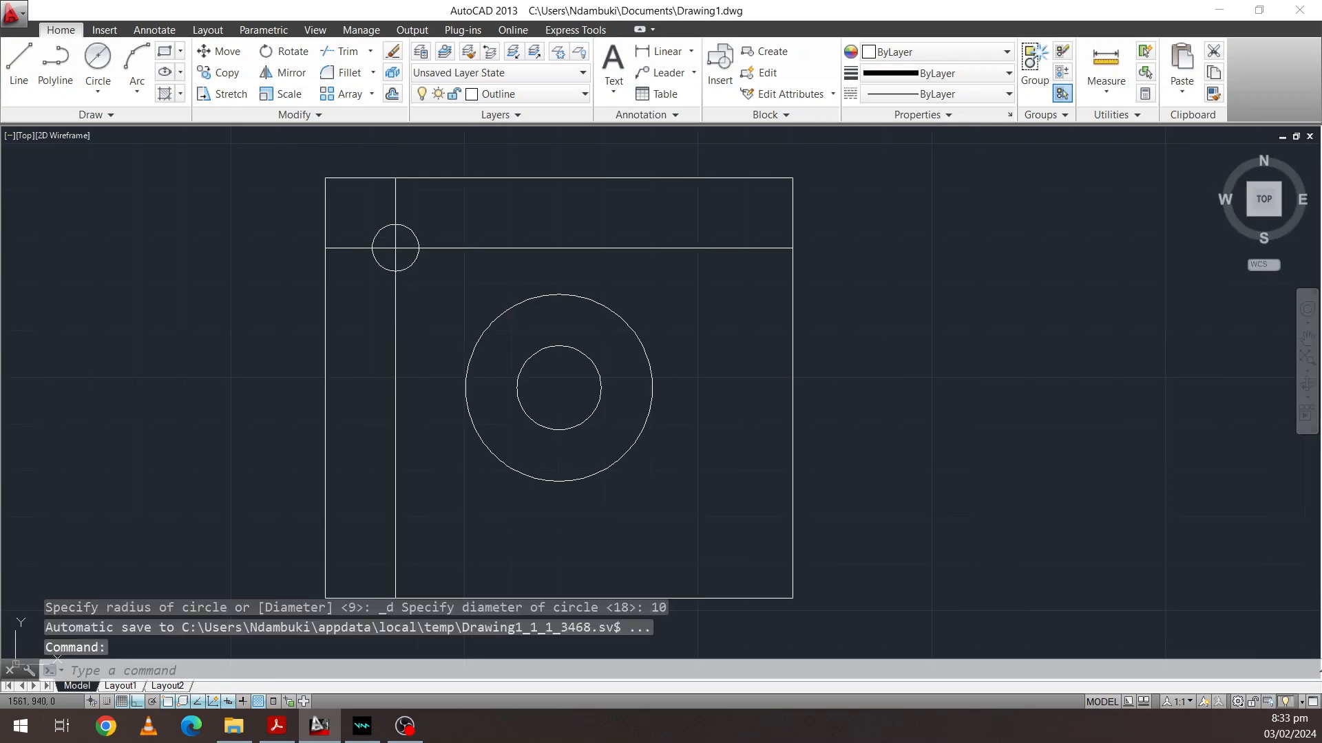
Draw a concentric circle of diameter 16 around the small hole near the plate's upper-left corner
{"action": "left_click", "coordinate": [98, 92]}
{"action": "left_click", "coordinate": [106, 167]}
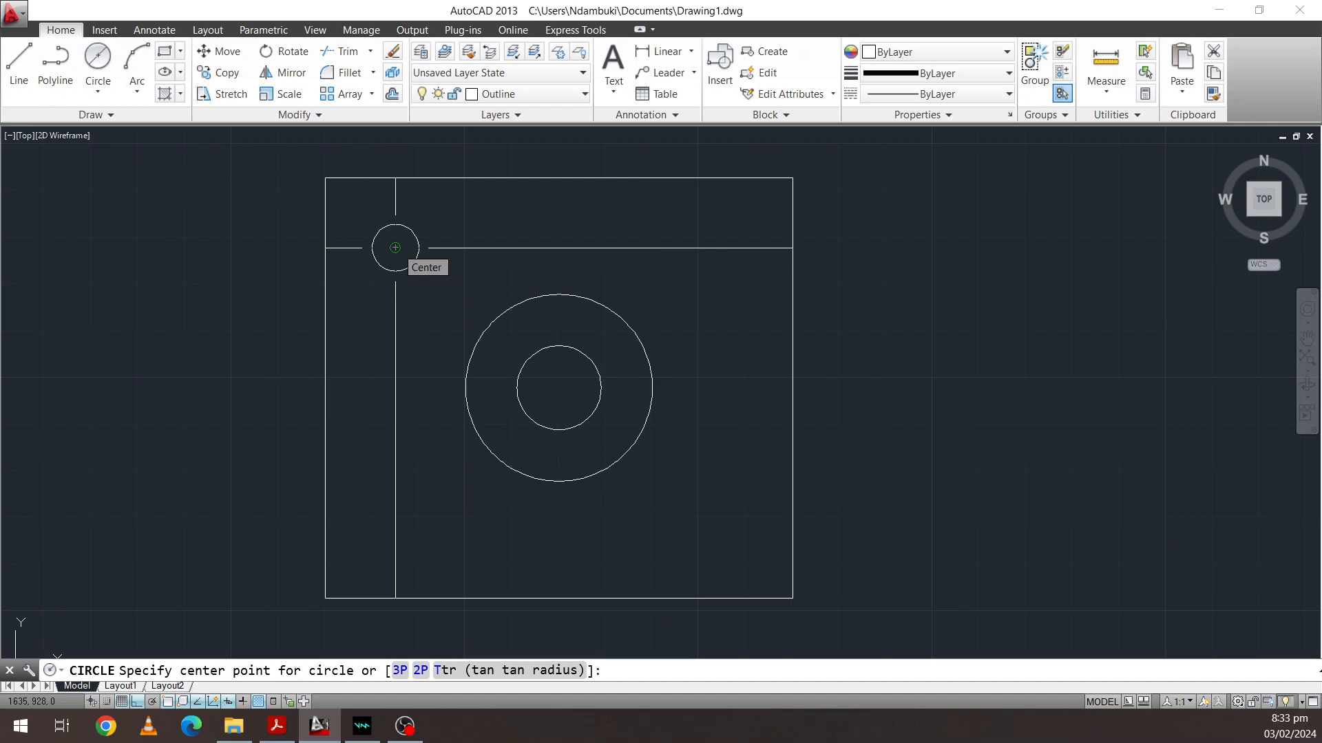
{"action": "left_click", "coordinate": [395, 247]}
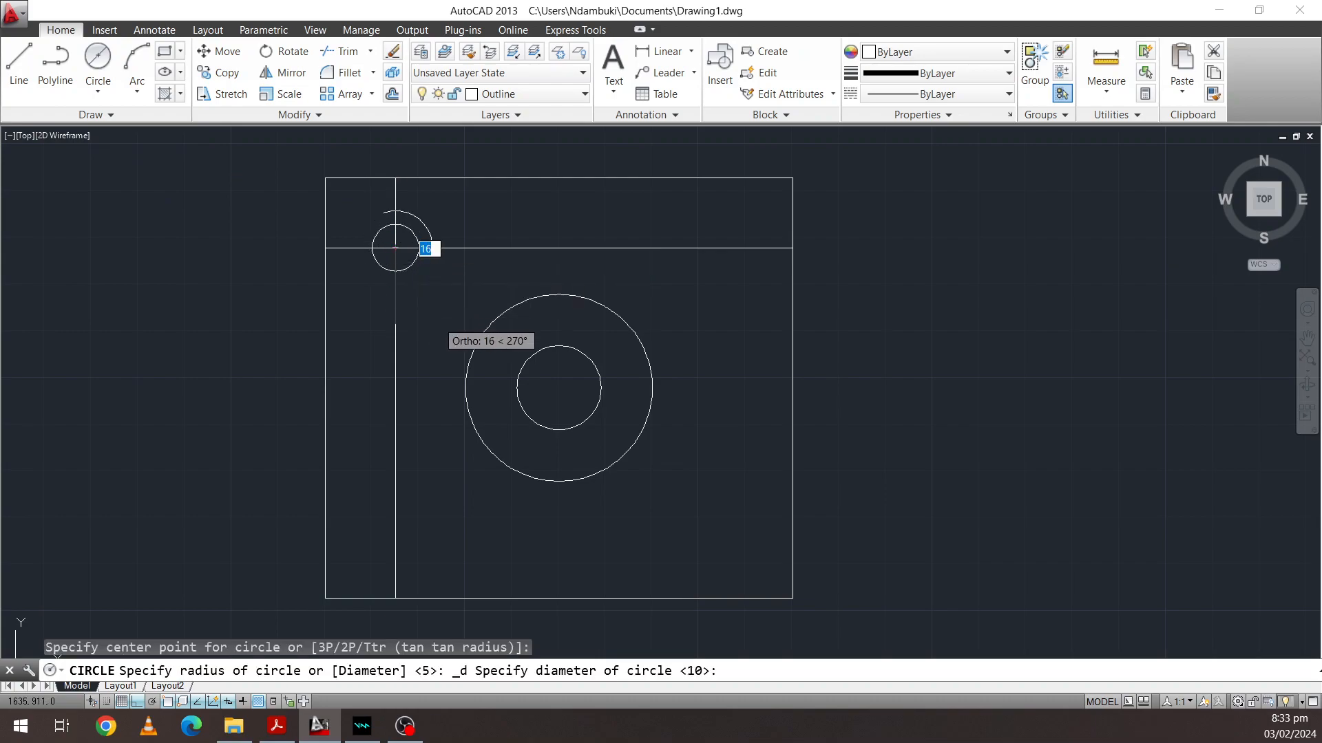
{"action": "type", "text": "1"}
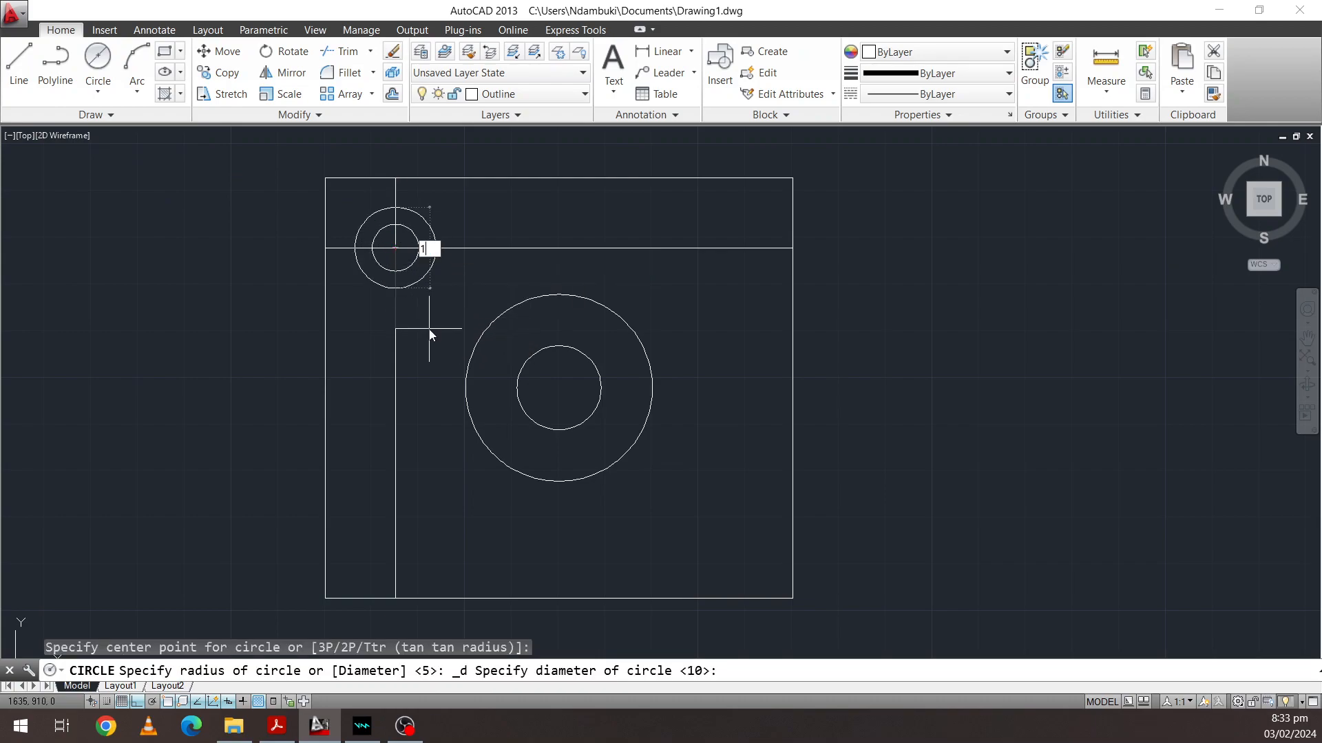
{"action": "type", "text": "6"}
{"action": "key", "text": "Return"}
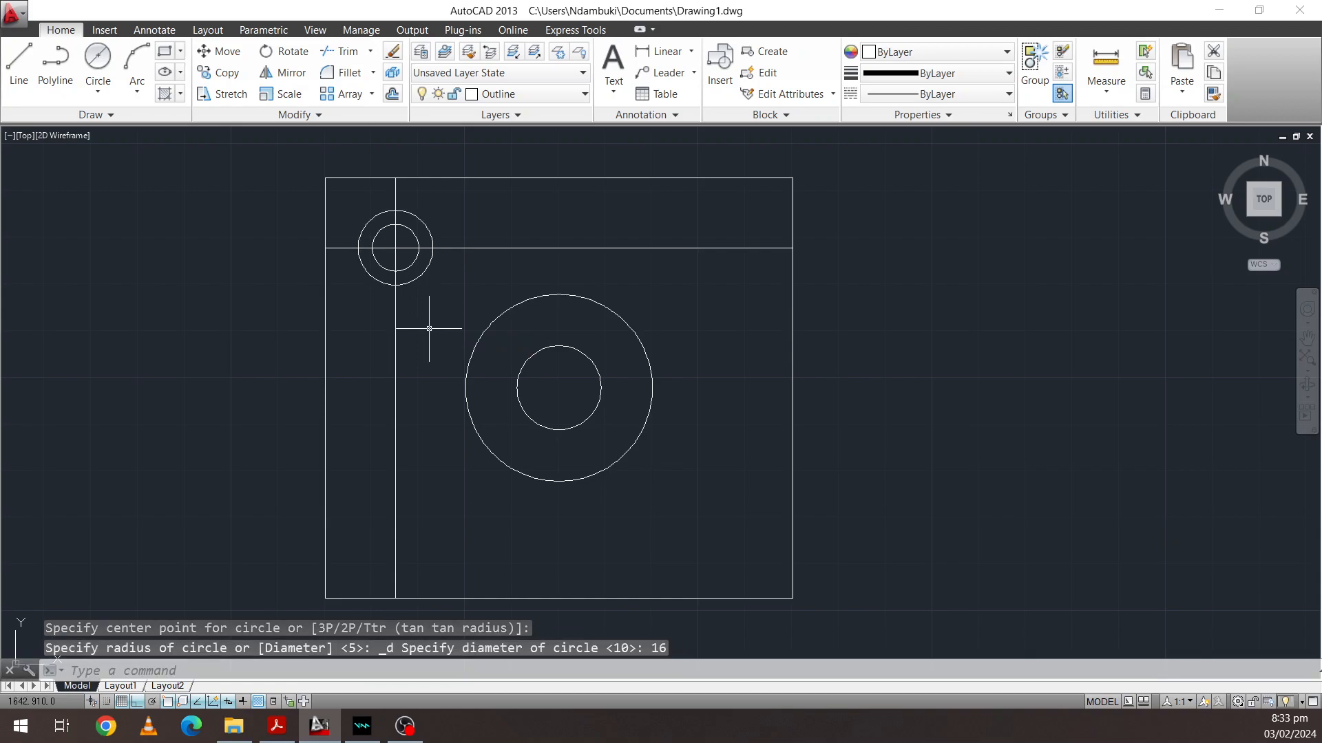
{"action": "left_click", "coordinate": [406, 256]}
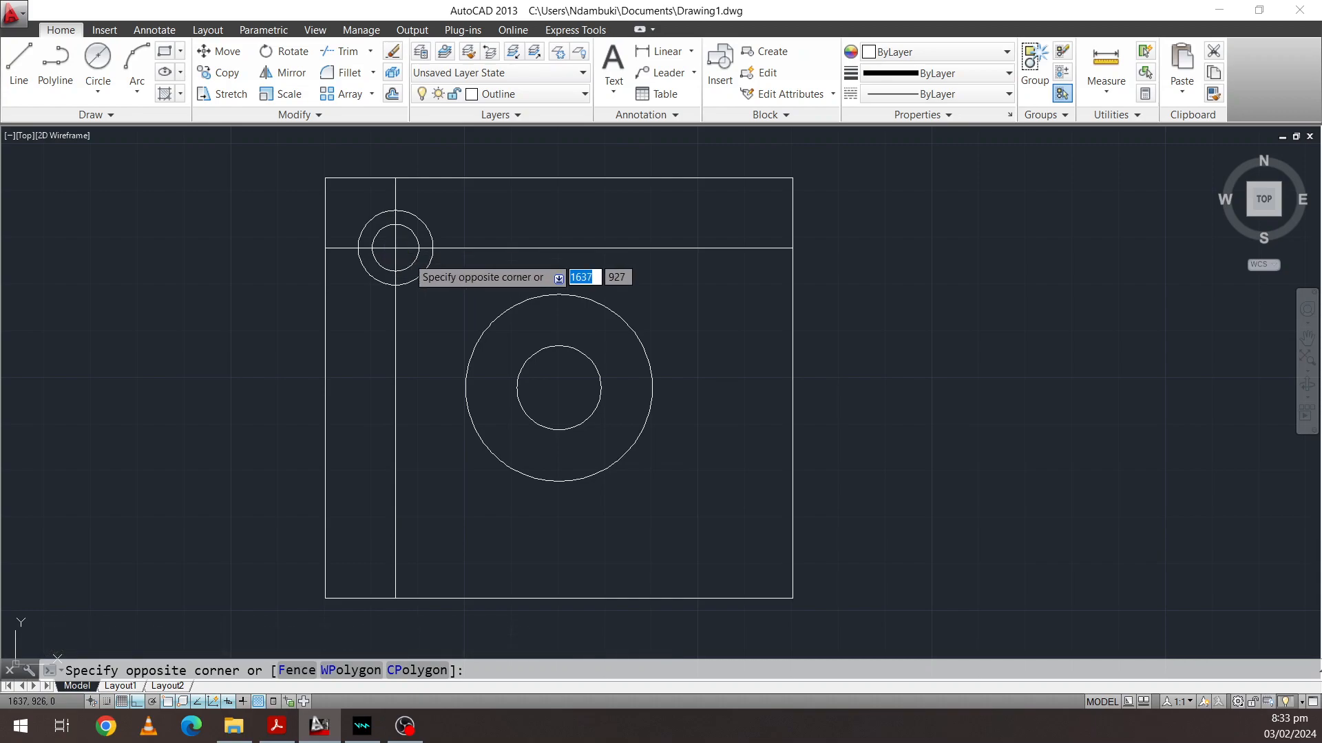
{"action": "left_click", "coordinate": [409, 265]}
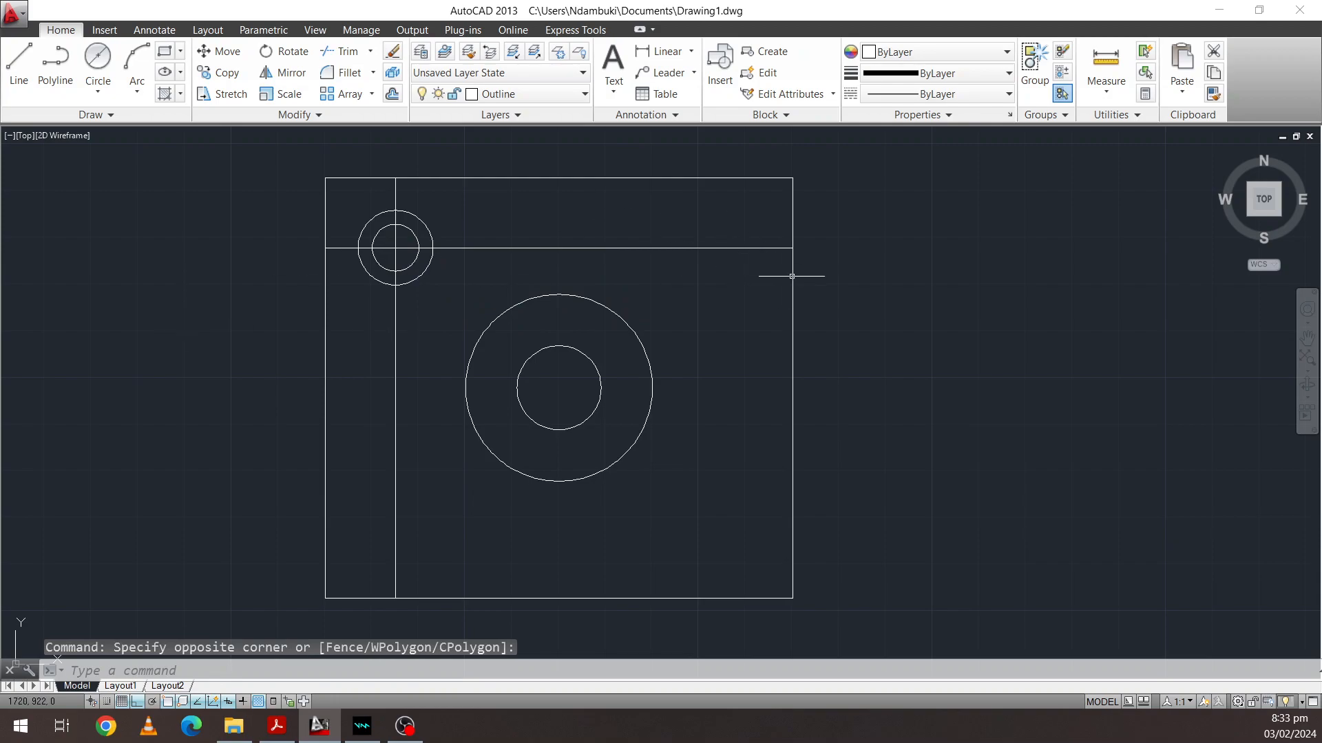
{"action": "left_click", "coordinate": [422, 275]}
{"action": "key", "text": "Escape"}
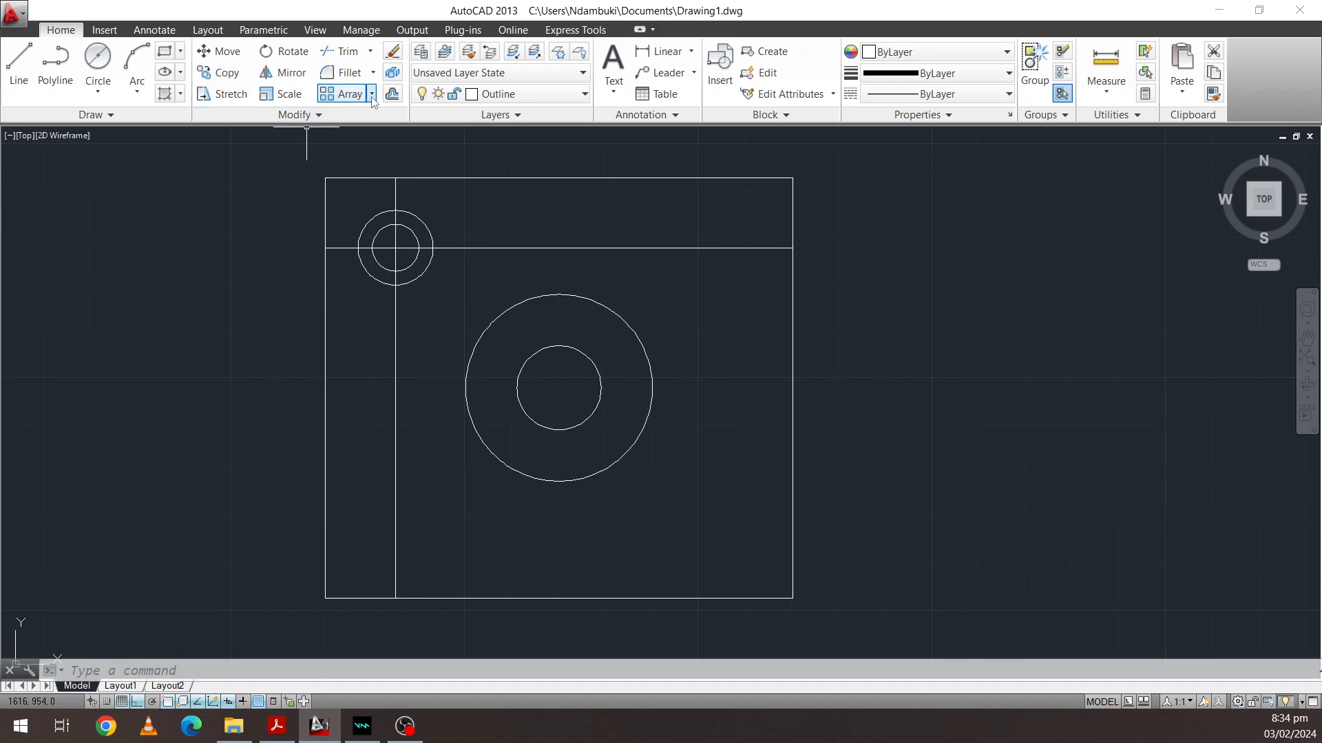
Offset the rectangle's bottom and right edges 15 inward to locate the remaining corner hole centers
{"action": "left_click", "coordinate": [392, 95]}
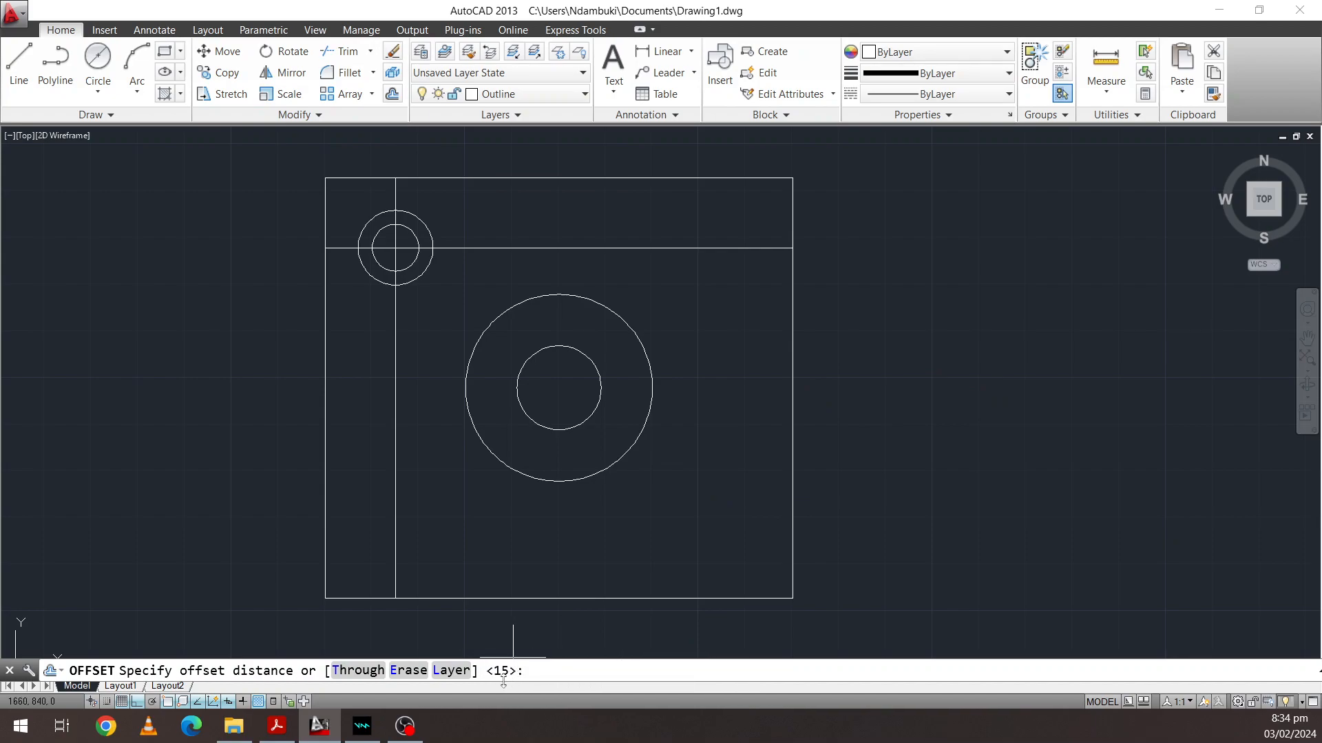
{"action": "key", "text": "Return"}
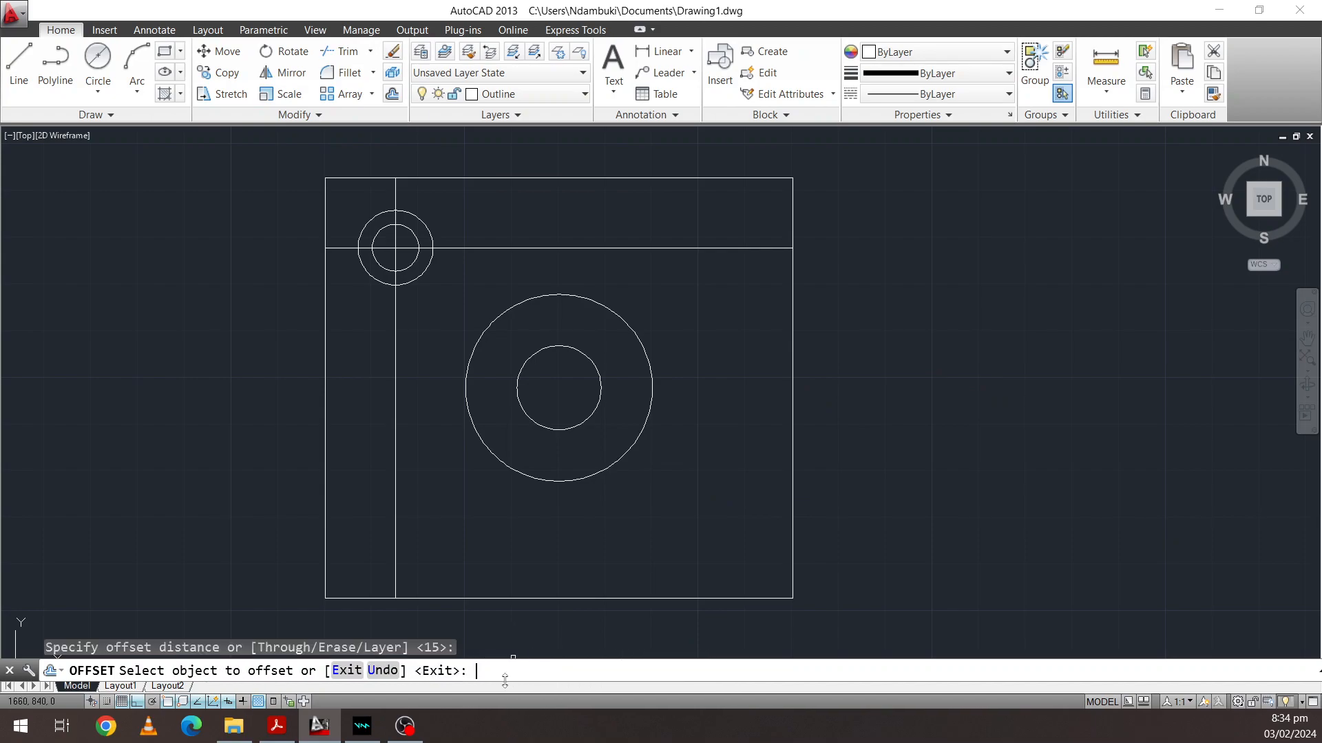
{"action": "left_click", "coordinate": [524, 598]}
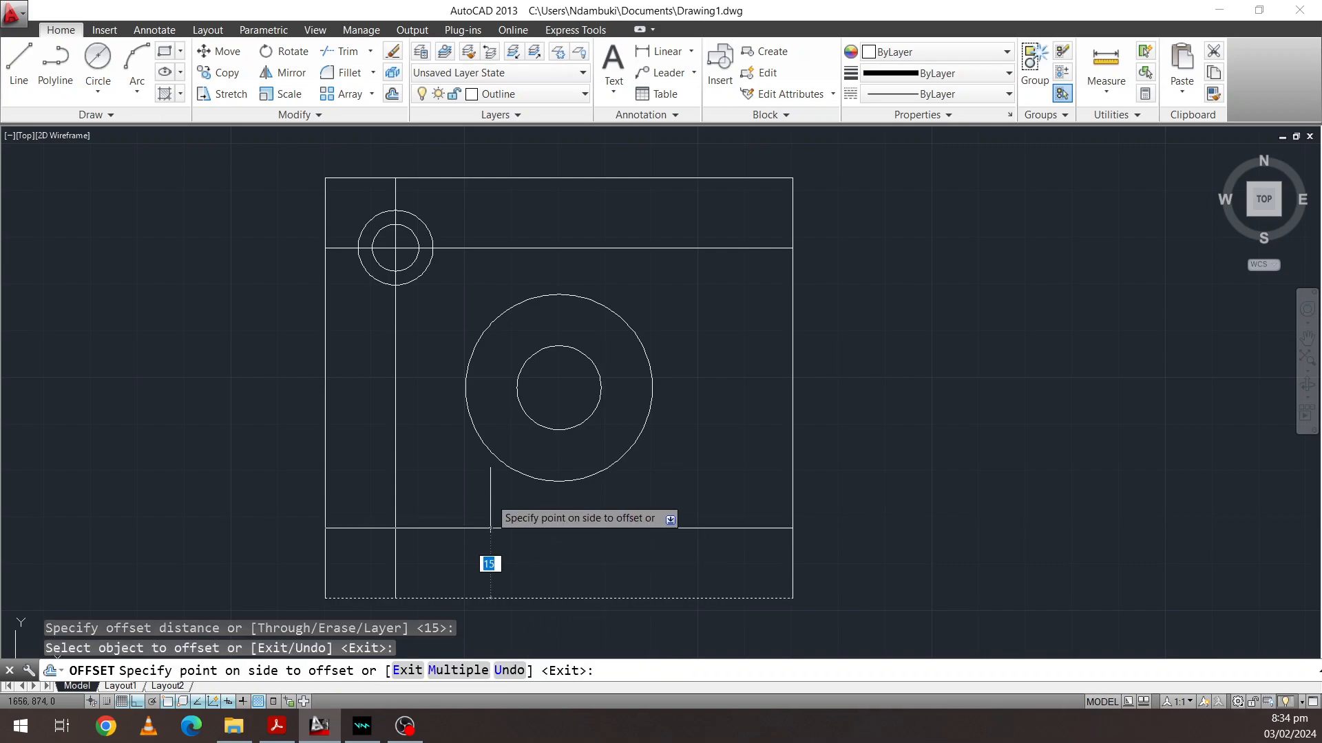
{"action": "left_click", "coordinate": [491, 500]}
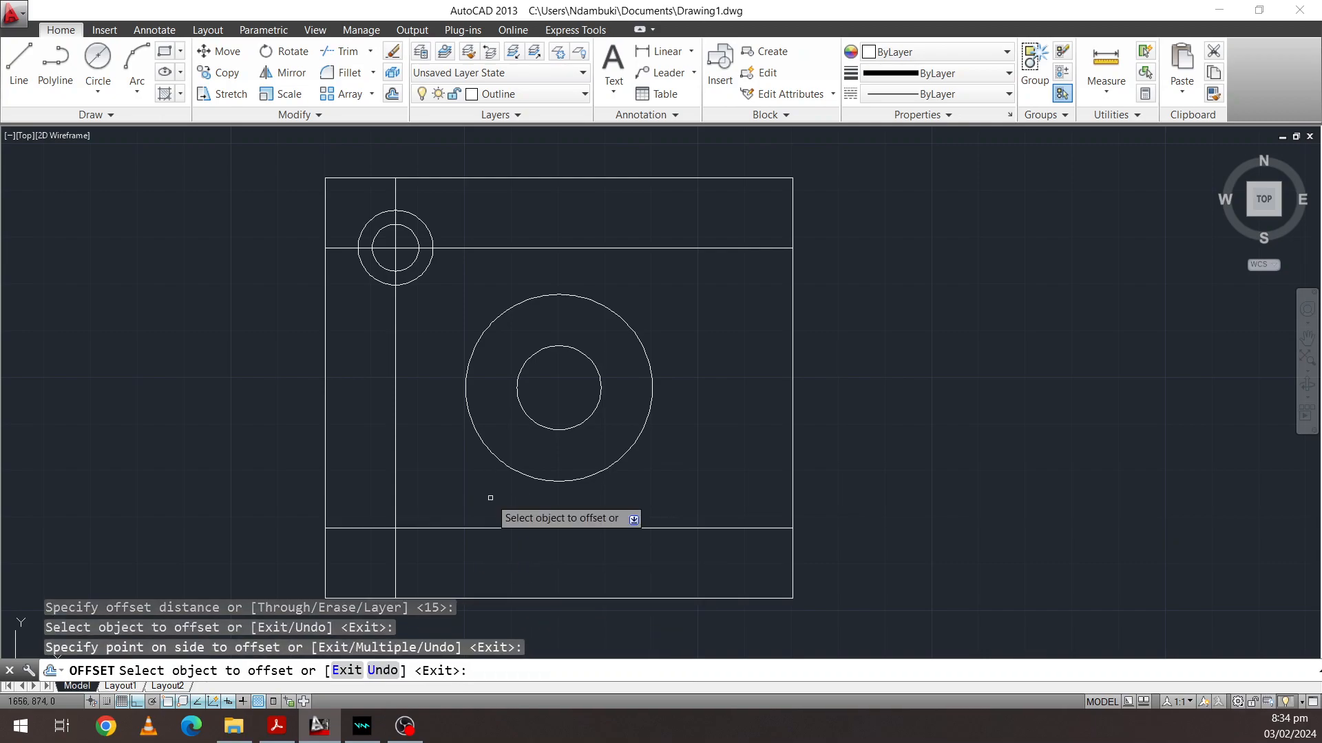
{"action": "left_click", "coordinate": [792, 435]}
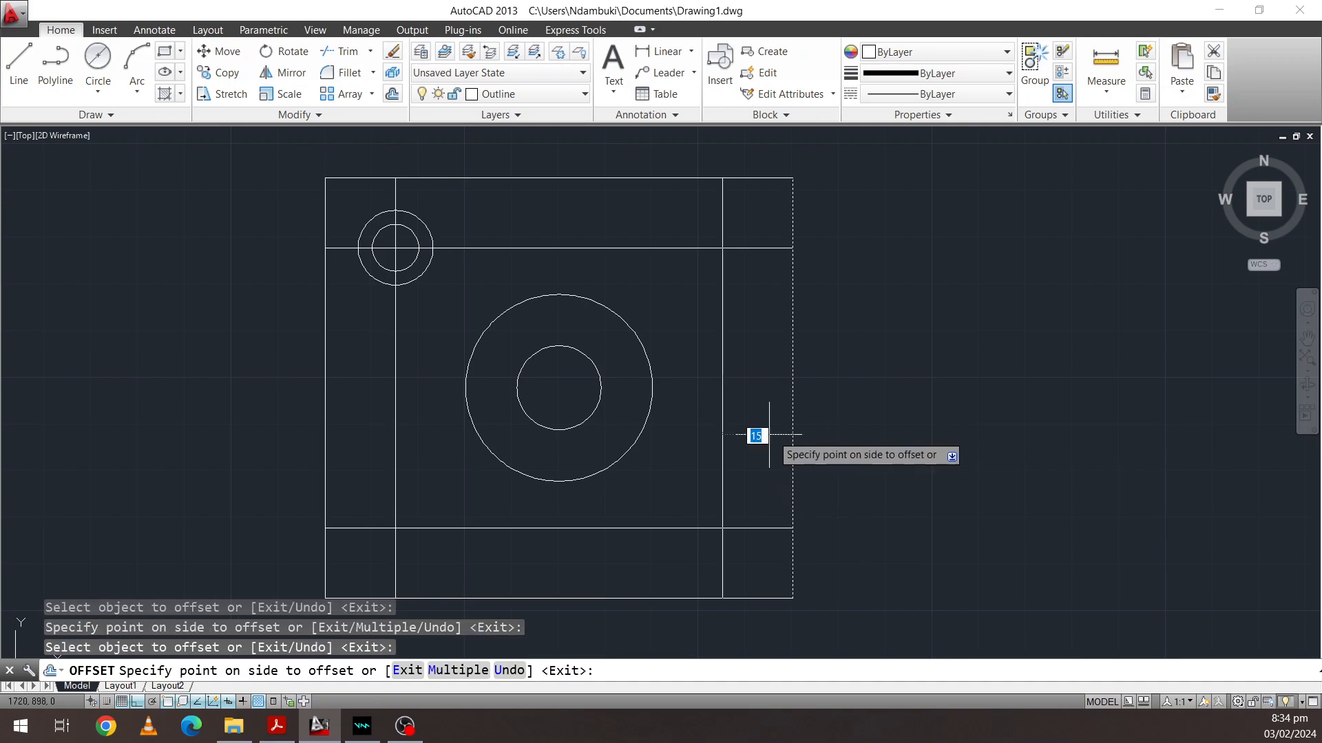
{"action": "left_click", "coordinate": [673, 432]}
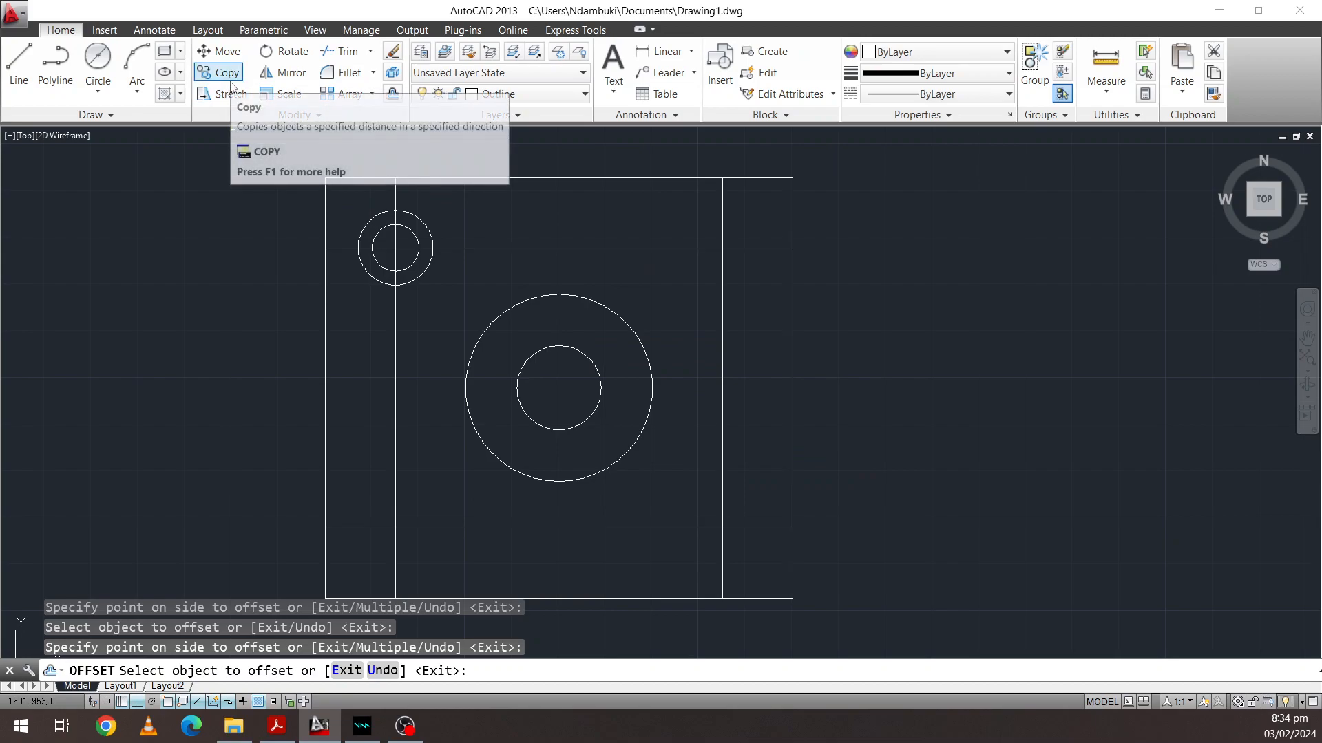
Copy the upper-left pair of concentric circles from their center to the other three intersections of the offset lines
{"action": "left_click", "coordinate": [228, 74]}
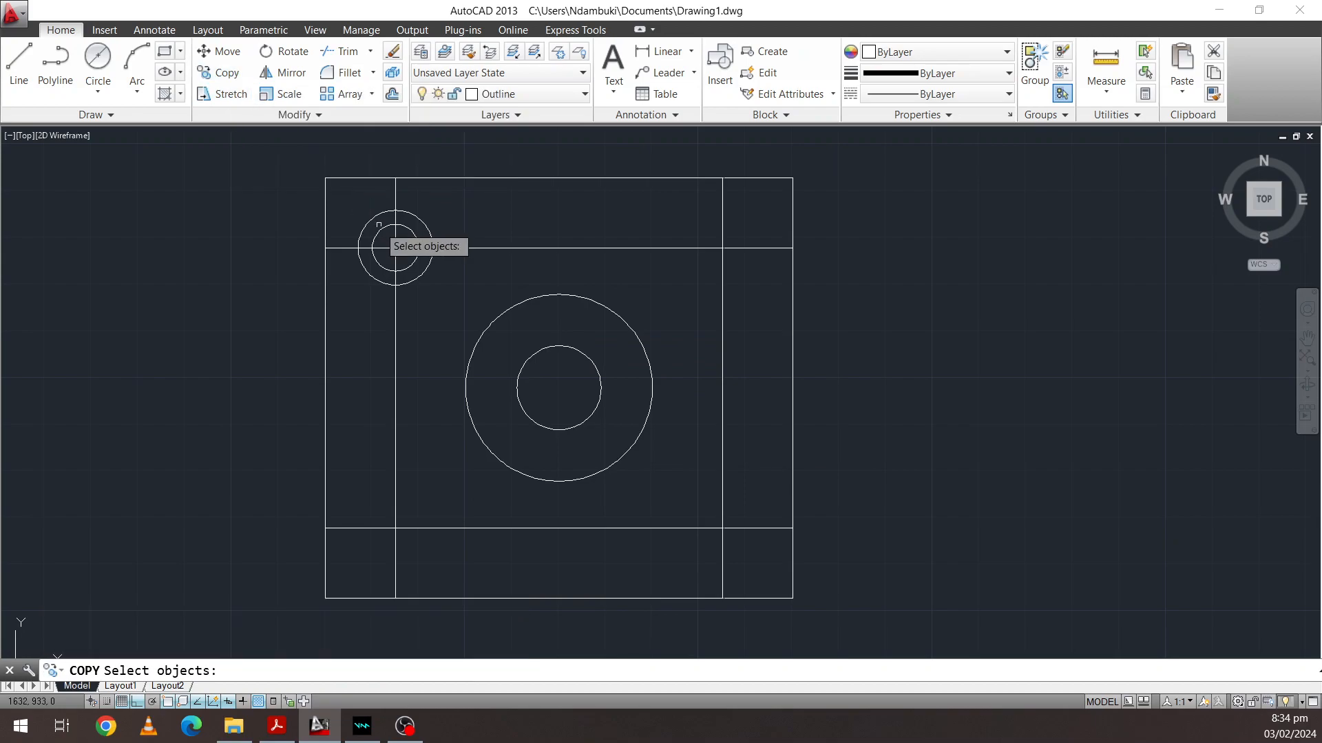
{"action": "left_click", "coordinate": [378, 230]}
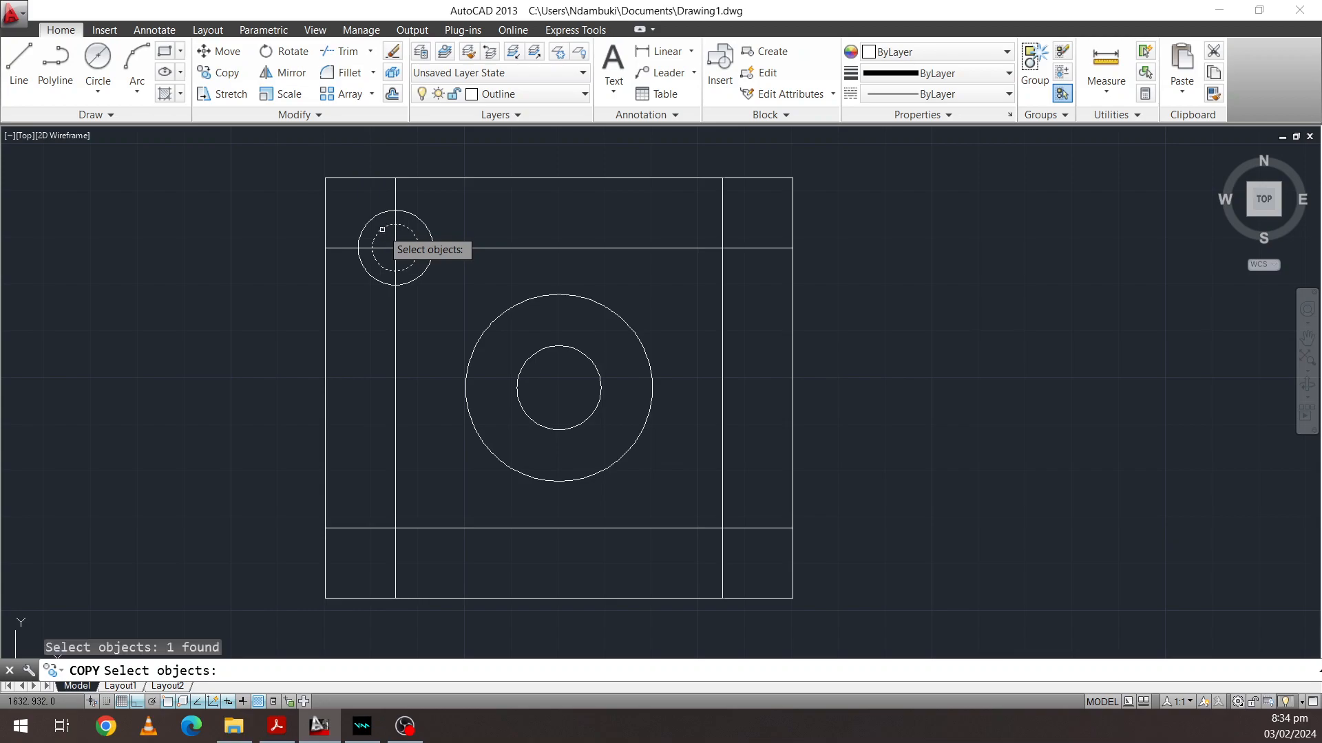
{"action": "left_click", "coordinate": [367, 217]}
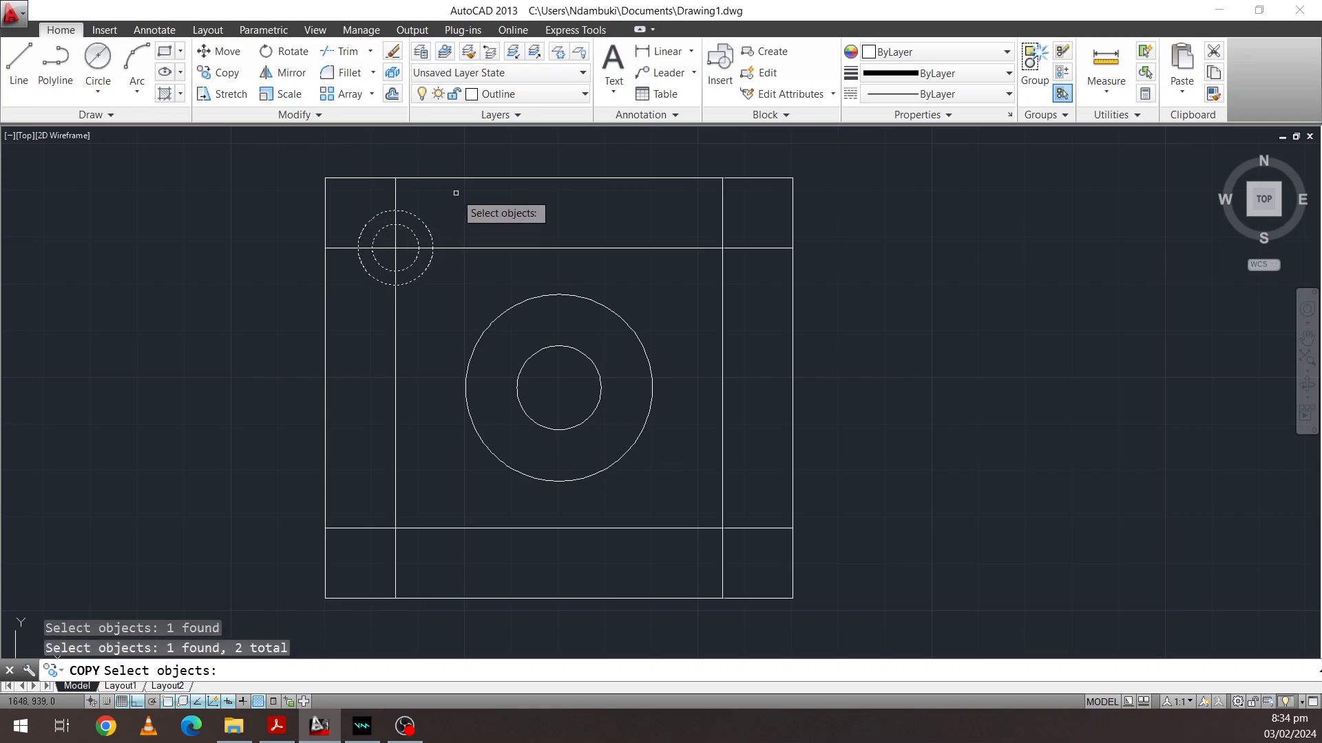
{"action": "key", "text": "Return"}
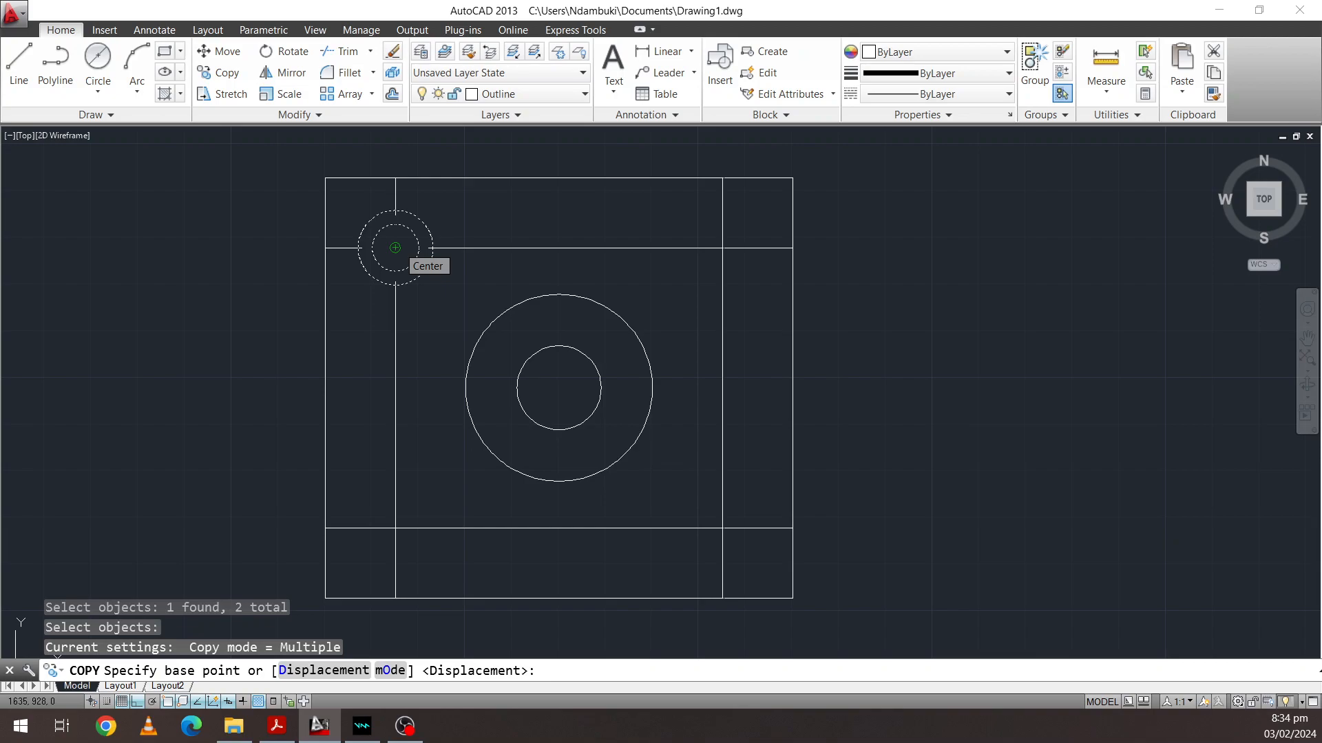
{"action": "left_click", "coordinate": [396, 247]}
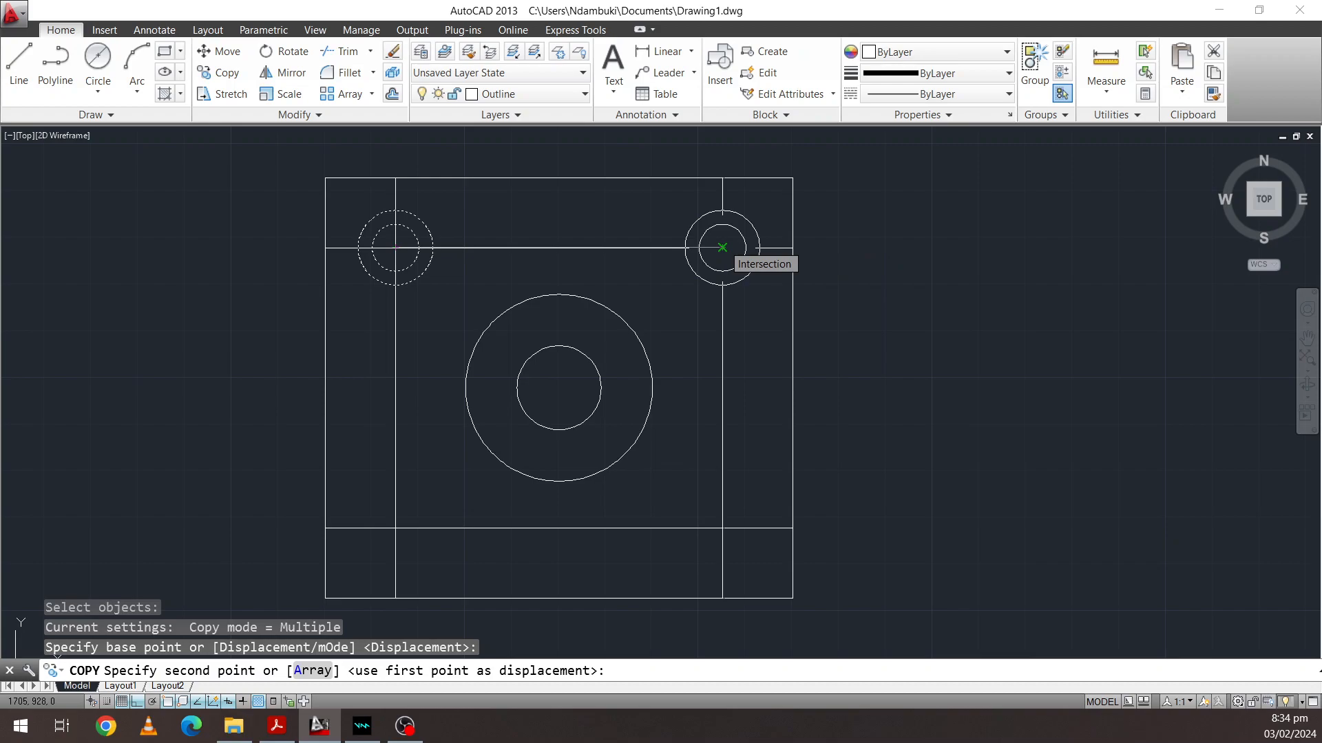
{"action": "left_click", "coordinate": [722, 247]}
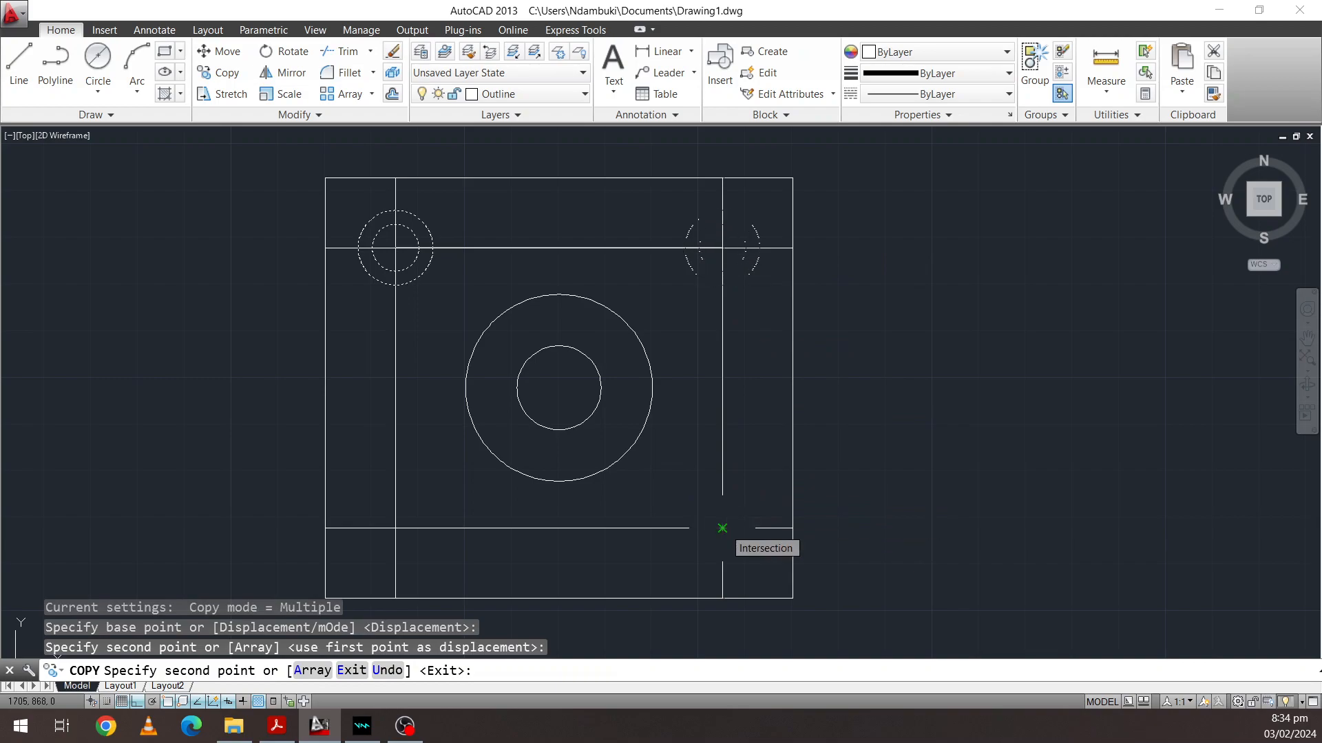
{"action": "left_click", "coordinate": [722, 528]}
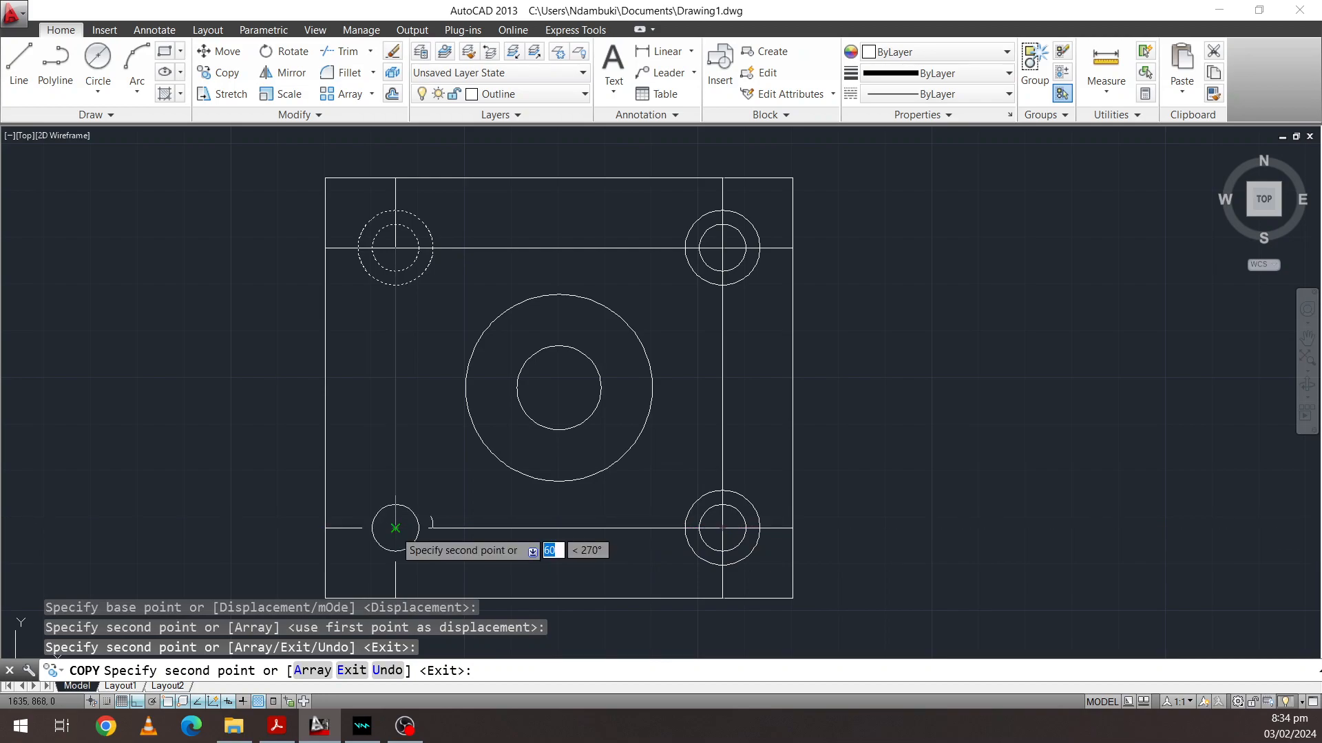
{"action": "left_click", "coordinate": [395, 528]}
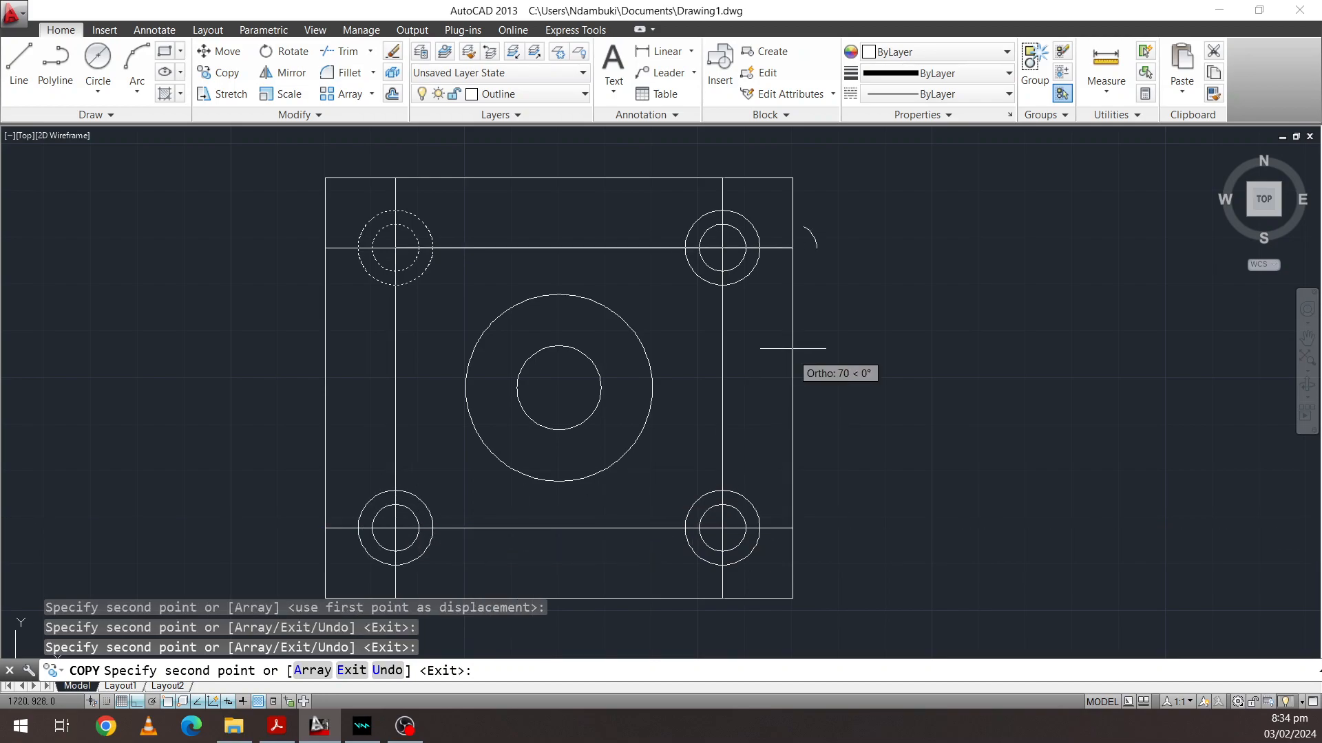
{"action": "key", "text": "Escape"}
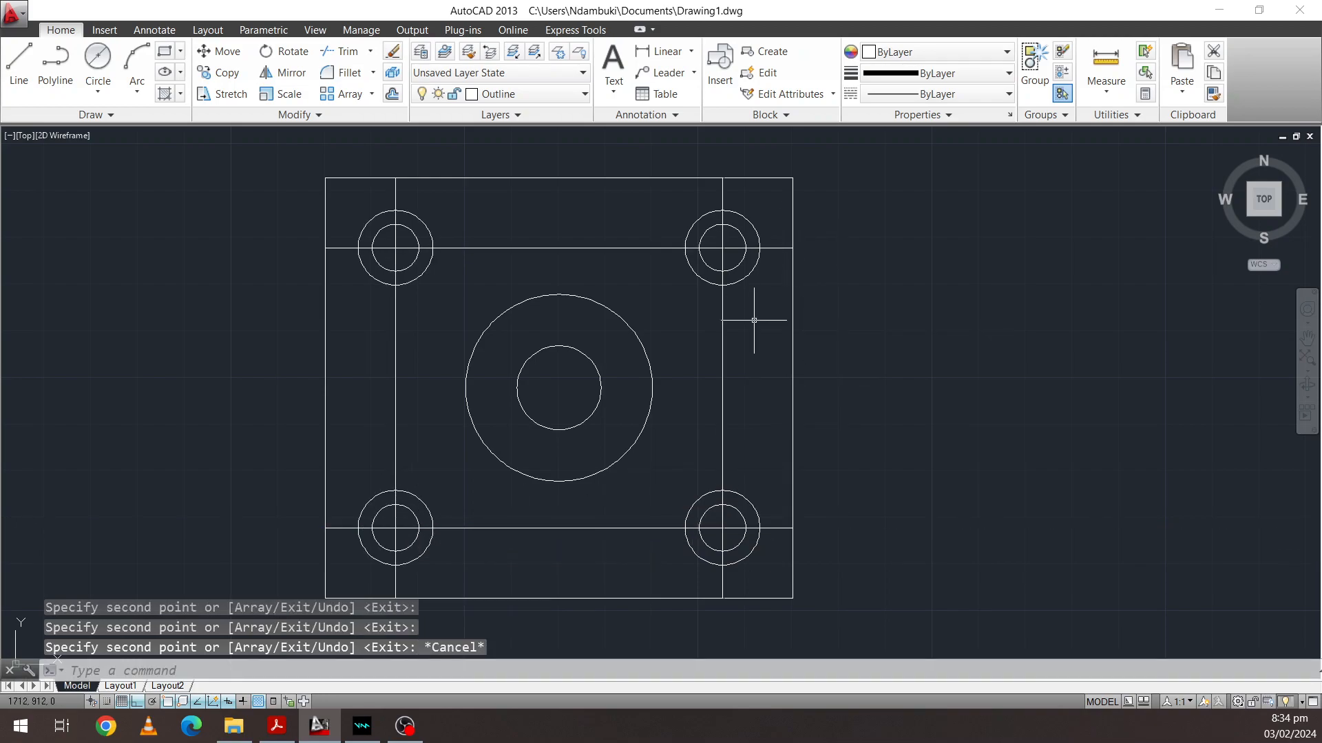
Erase the four offset construction lines that pass through the corner holes
{"action": "left_click", "coordinate": [725, 329]}
{"action": "left_click", "coordinate": [699, 319]}
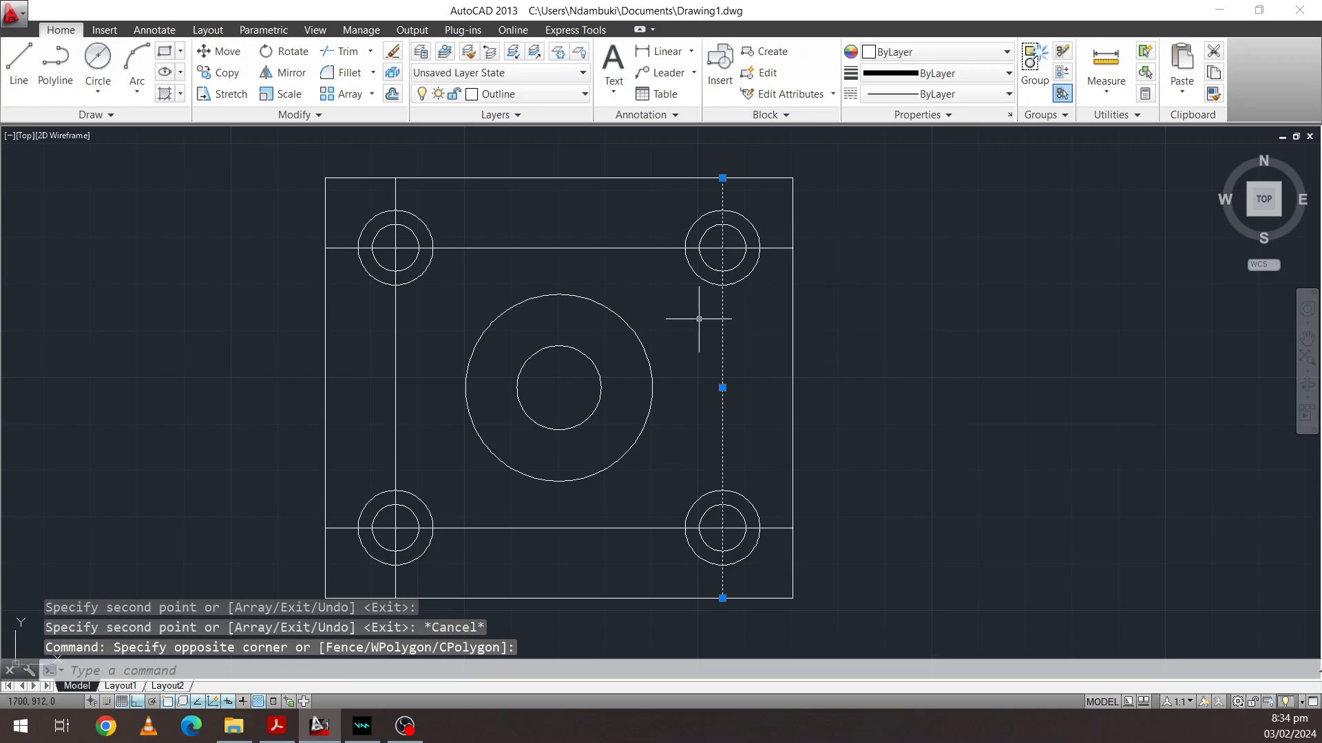
{"action": "left_click", "coordinate": [607, 251]}
{"action": "left_click", "coordinate": [506, 245]}
{"action": "left_click", "coordinate": [424, 352]}
{"action": "left_click", "coordinate": [378, 437]}
{"action": "left_click", "coordinate": [475, 554]}
{"action": "left_click", "coordinate": [468, 521]}
{"action": "key", "text": "Delete"}
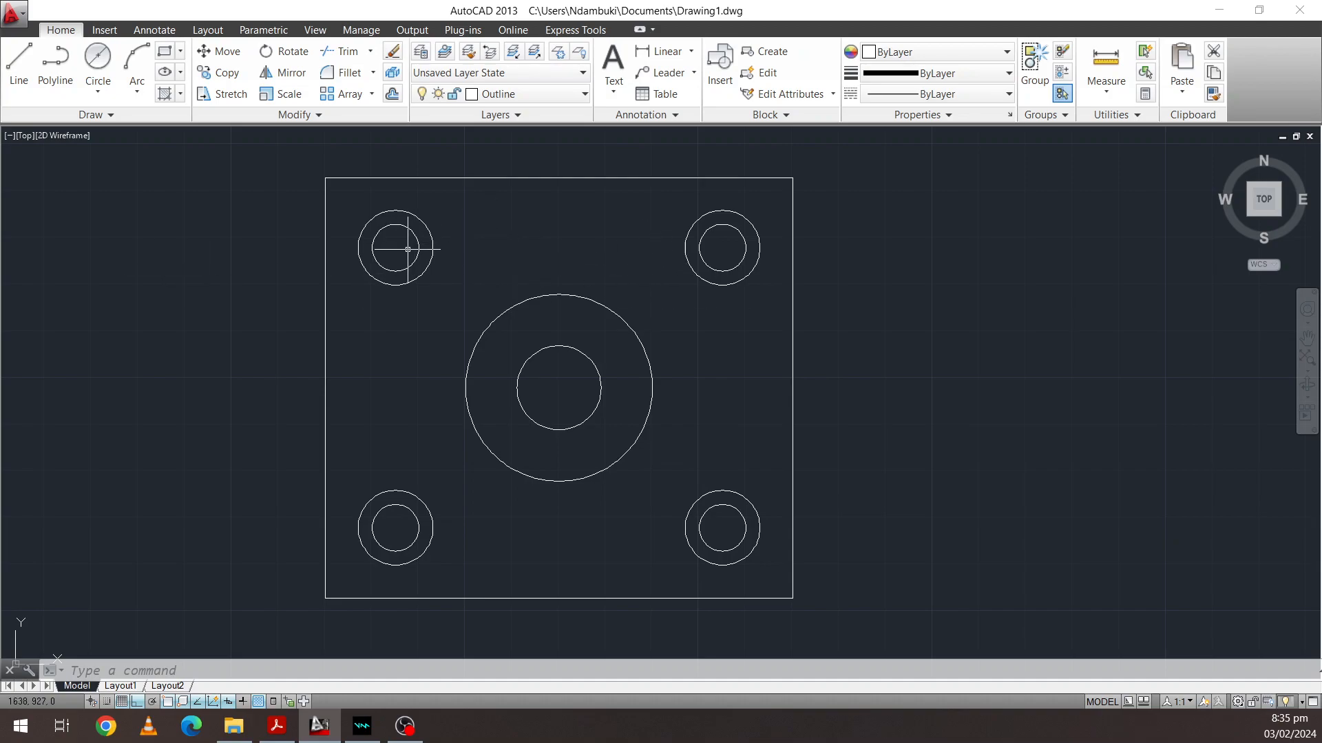
{"action": "left_click", "coordinate": [454, 251]}
{"action": "left_click", "coordinate": [369, 238]}
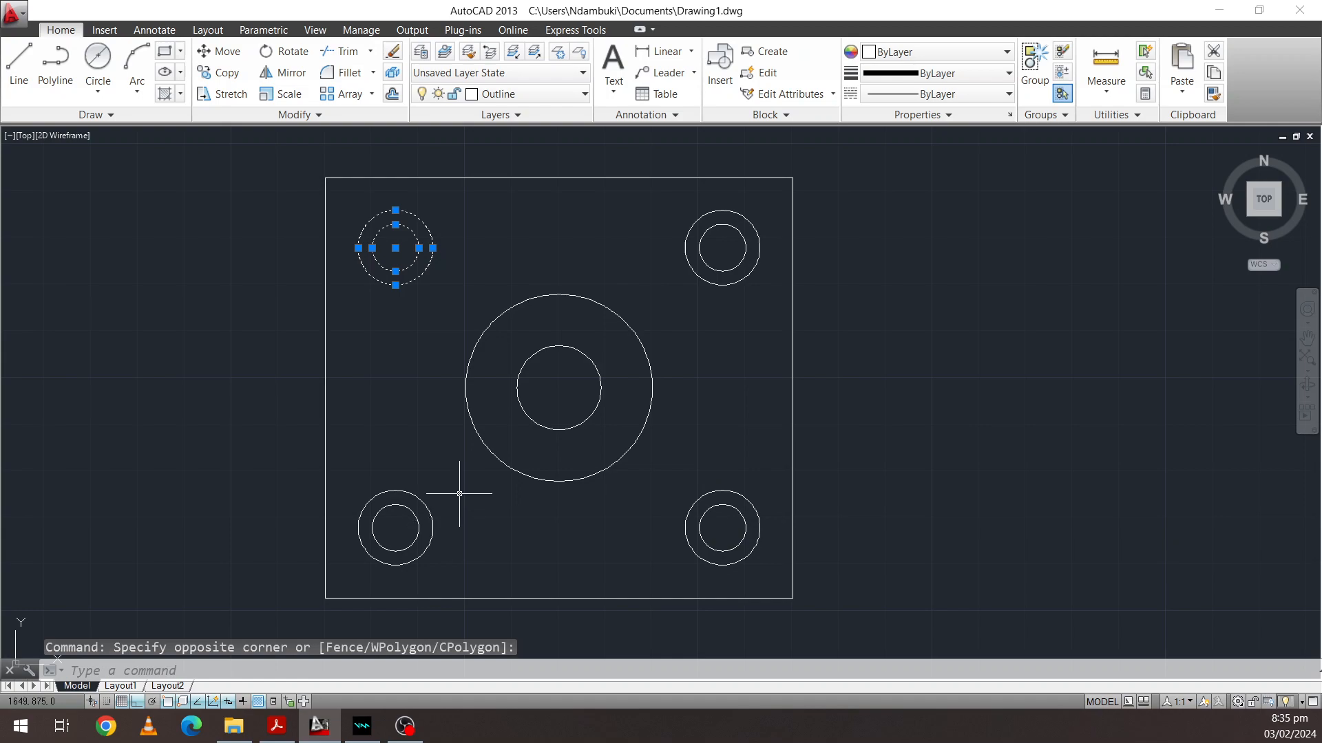
{"action": "key", "text": "Escape"}
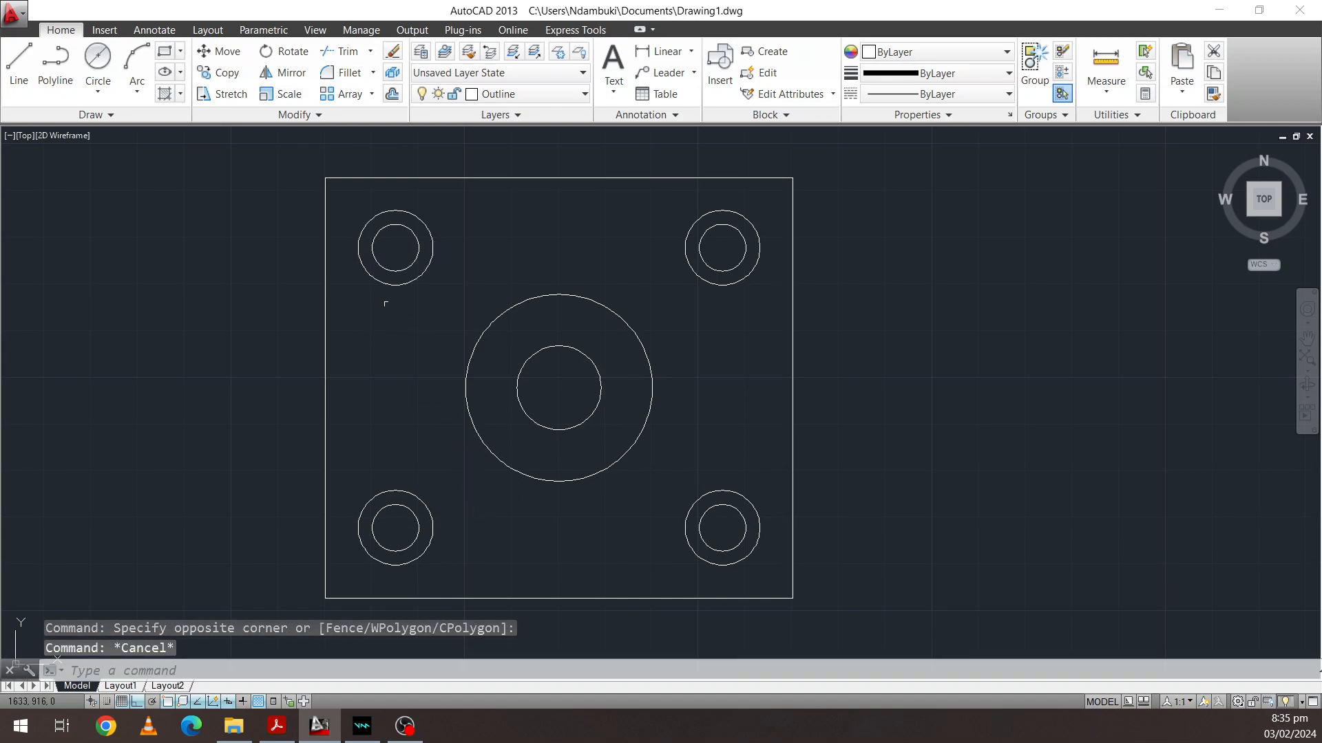
Check the corner radius in the PDF drawing and set the Fillet command to Multiple with a radius of 14
{"action": "left_click", "coordinate": [274, 734]}
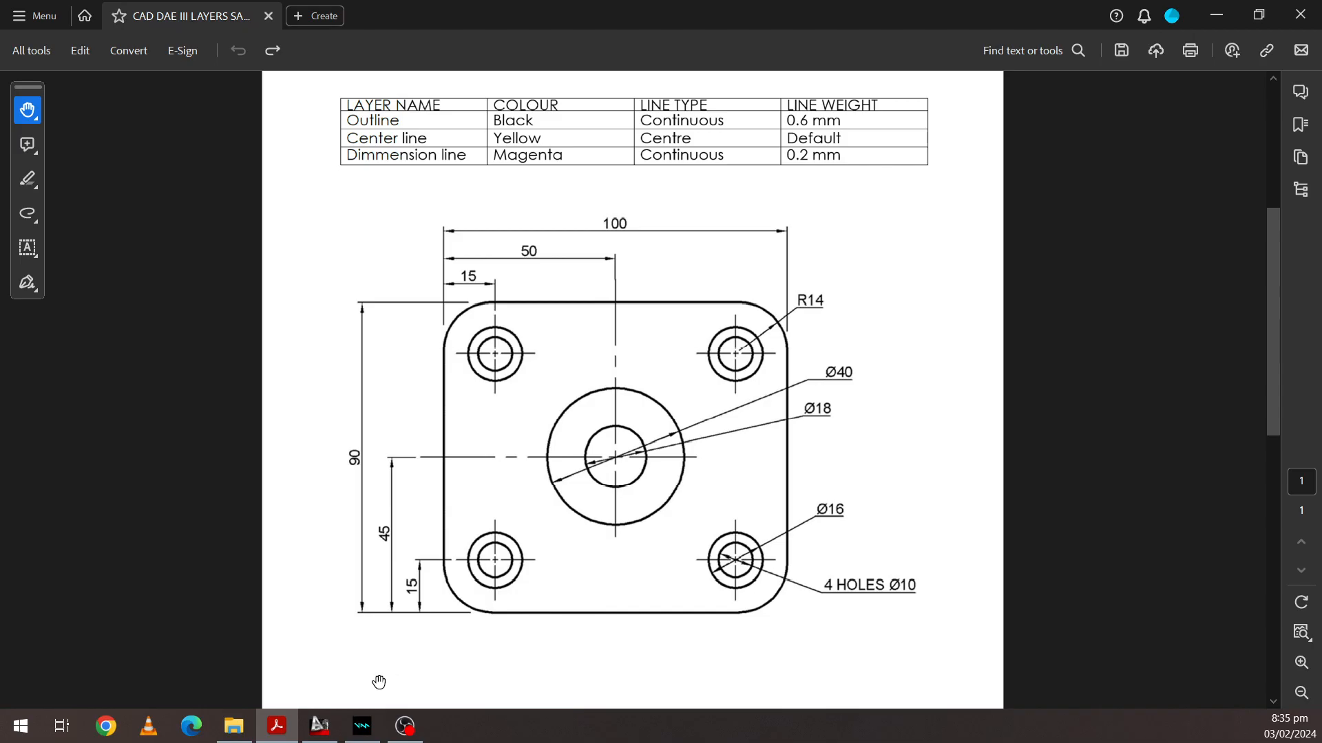
{"action": "left_click", "coordinate": [319, 726]}
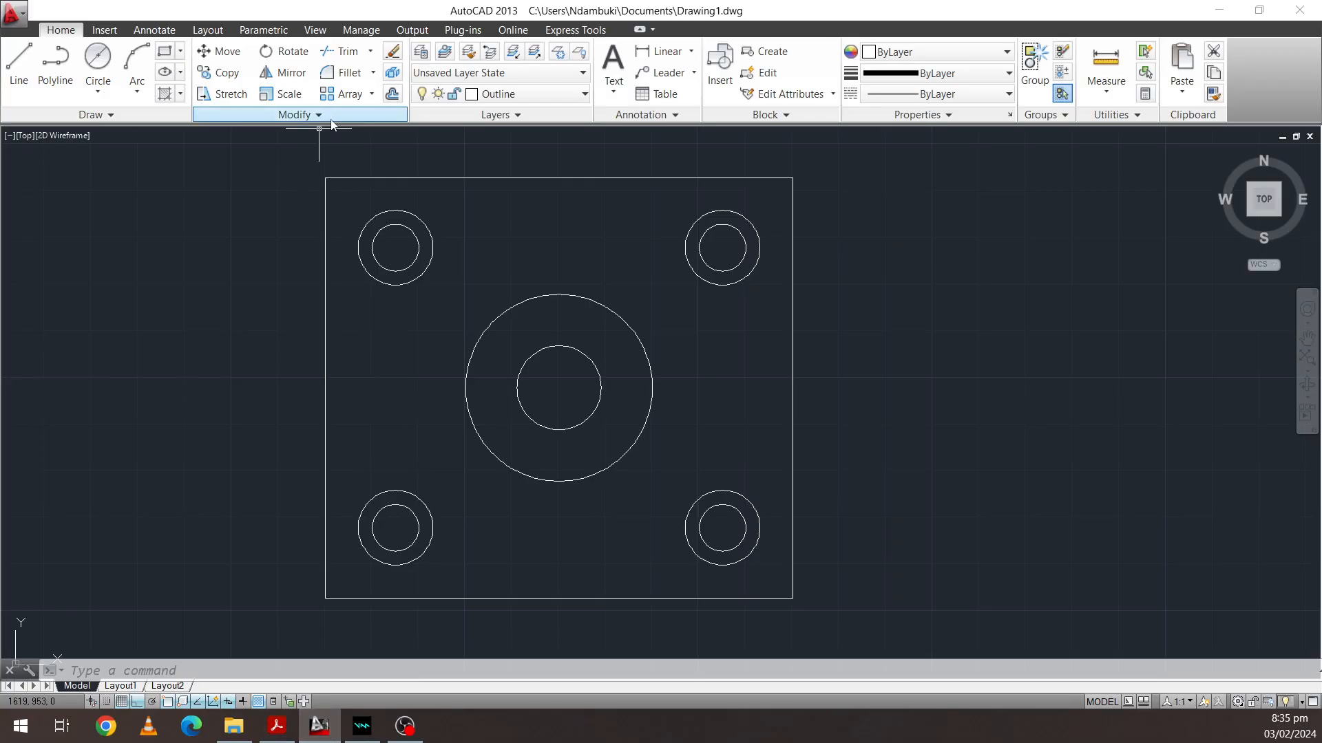
{"action": "left_click", "coordinate": [373, 76]}
{"action": "left_click", "coordinate": [371, 74]}
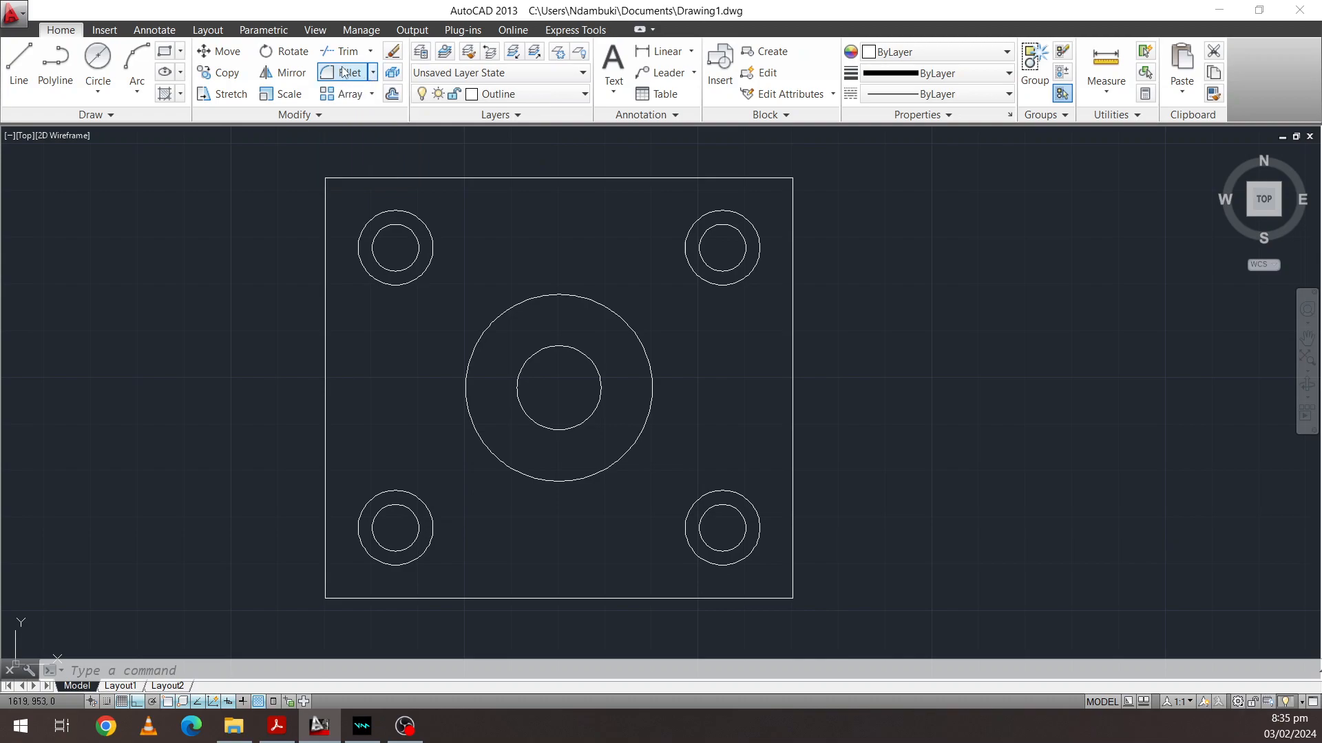
{"action": "left_click", "coordinate": [347, 73]}
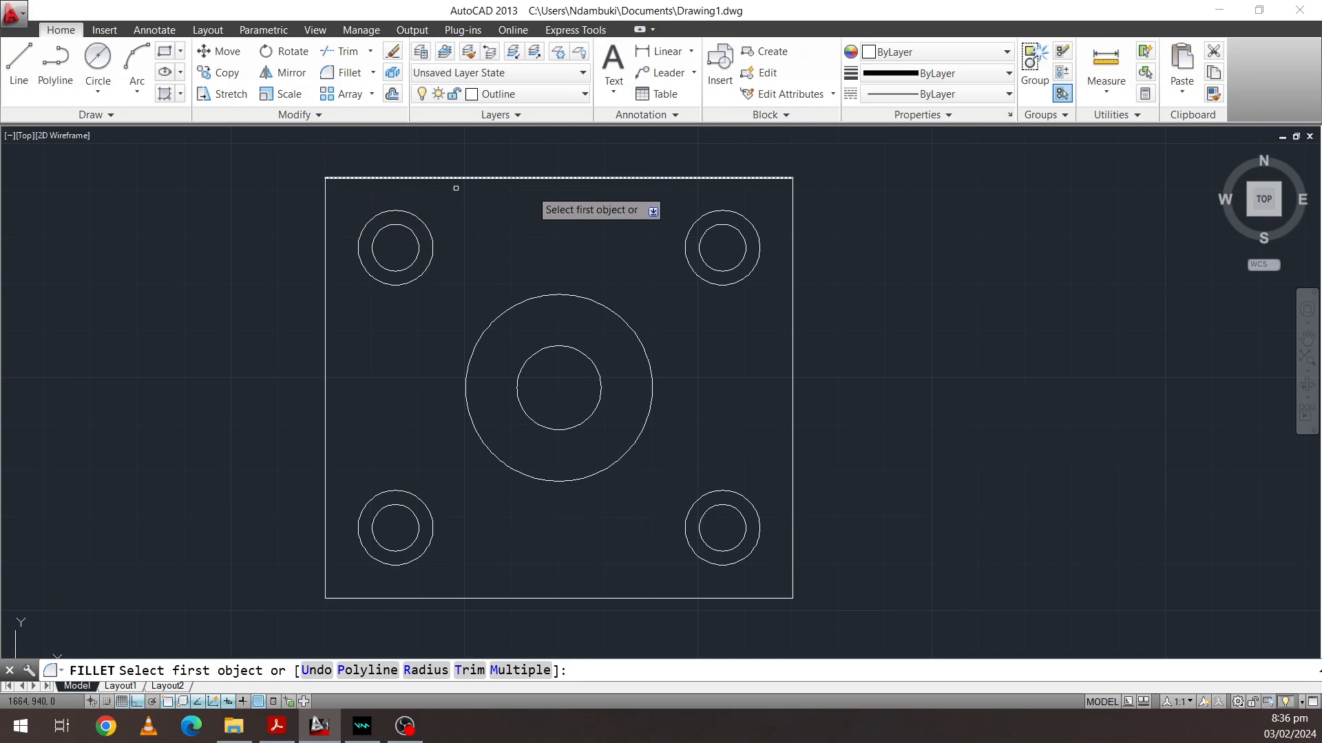
{"action": "left_click", "coordinate": [516, 670]}
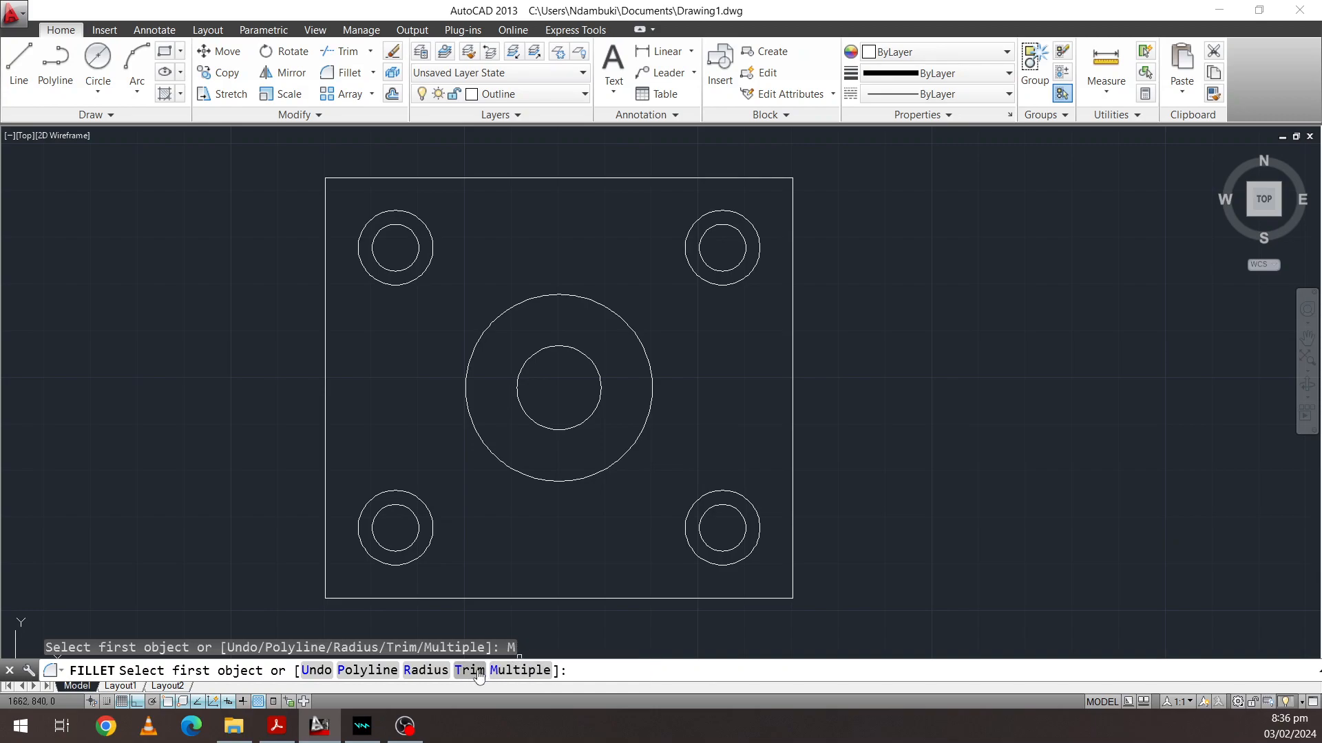
{"action": "left_click", "coordinate": [427, 672]}
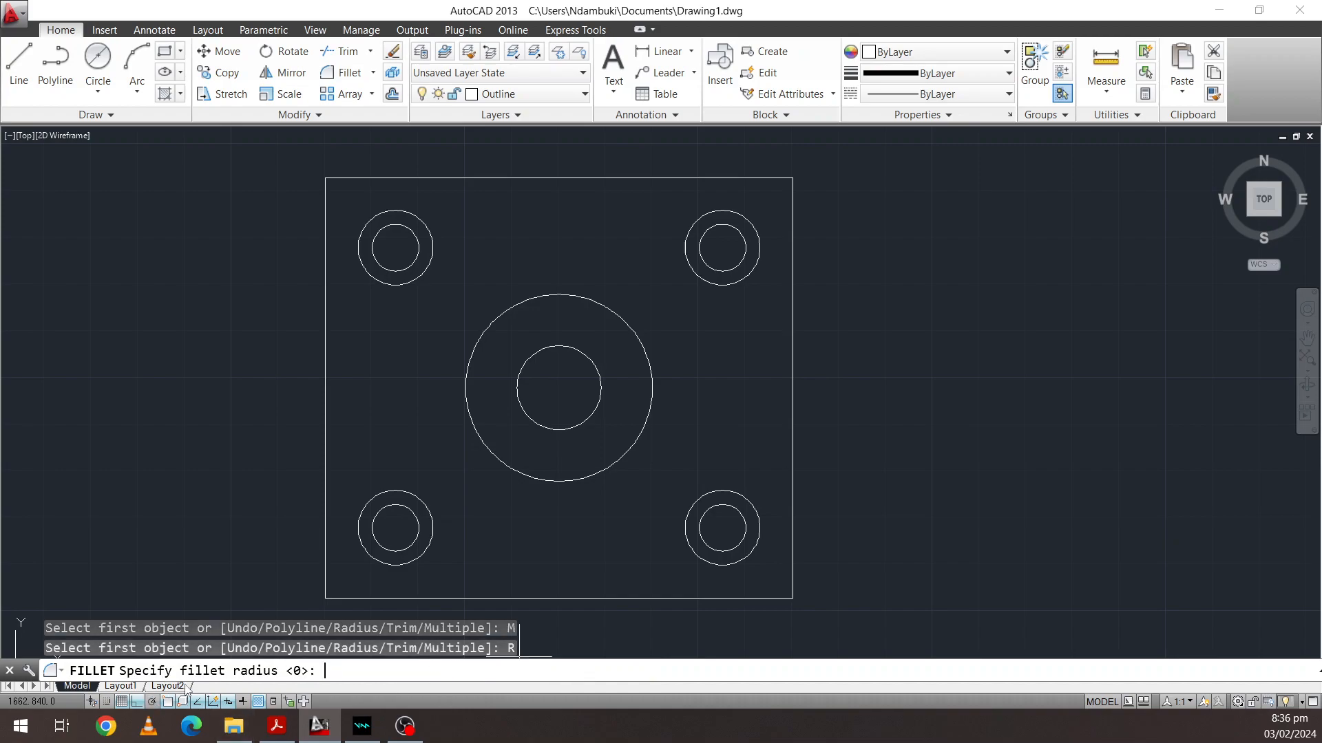
{"action": "left_click", "coordinate": [293, 678]}
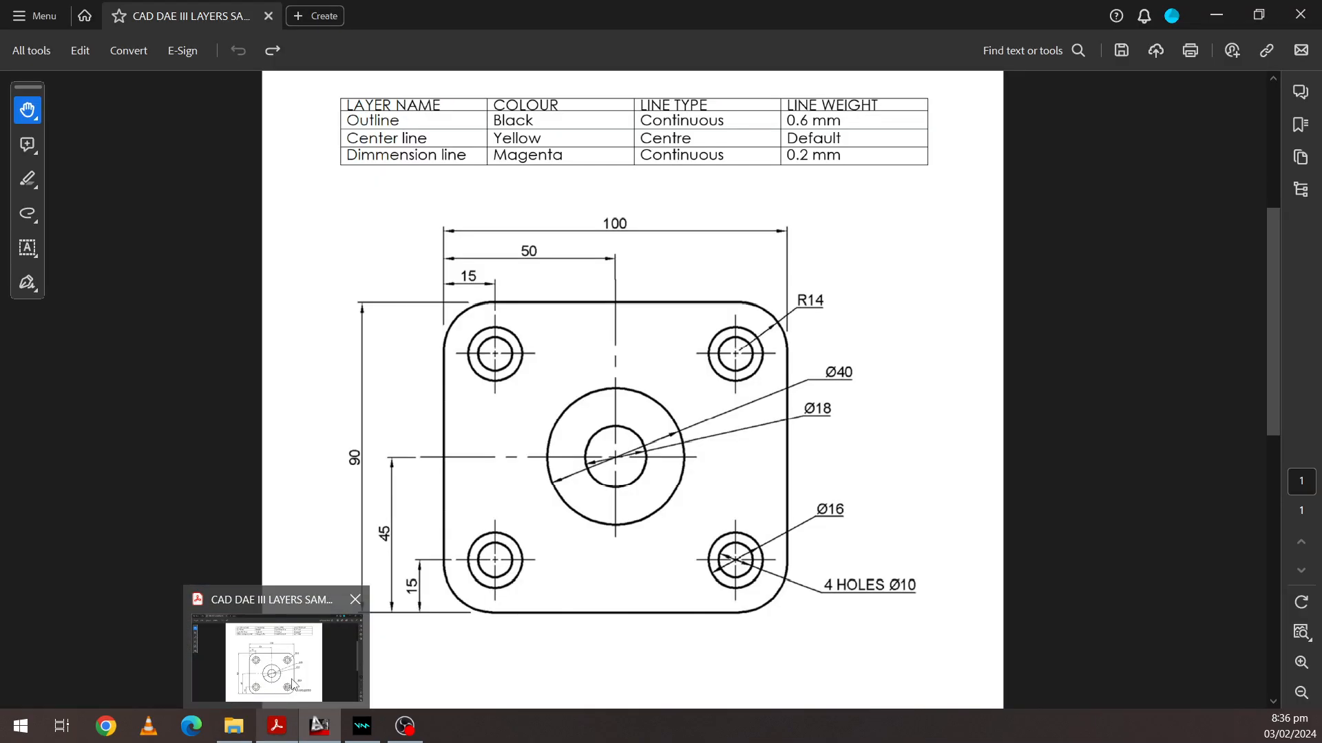
{"action": "key", "text": "alt+Tab"}
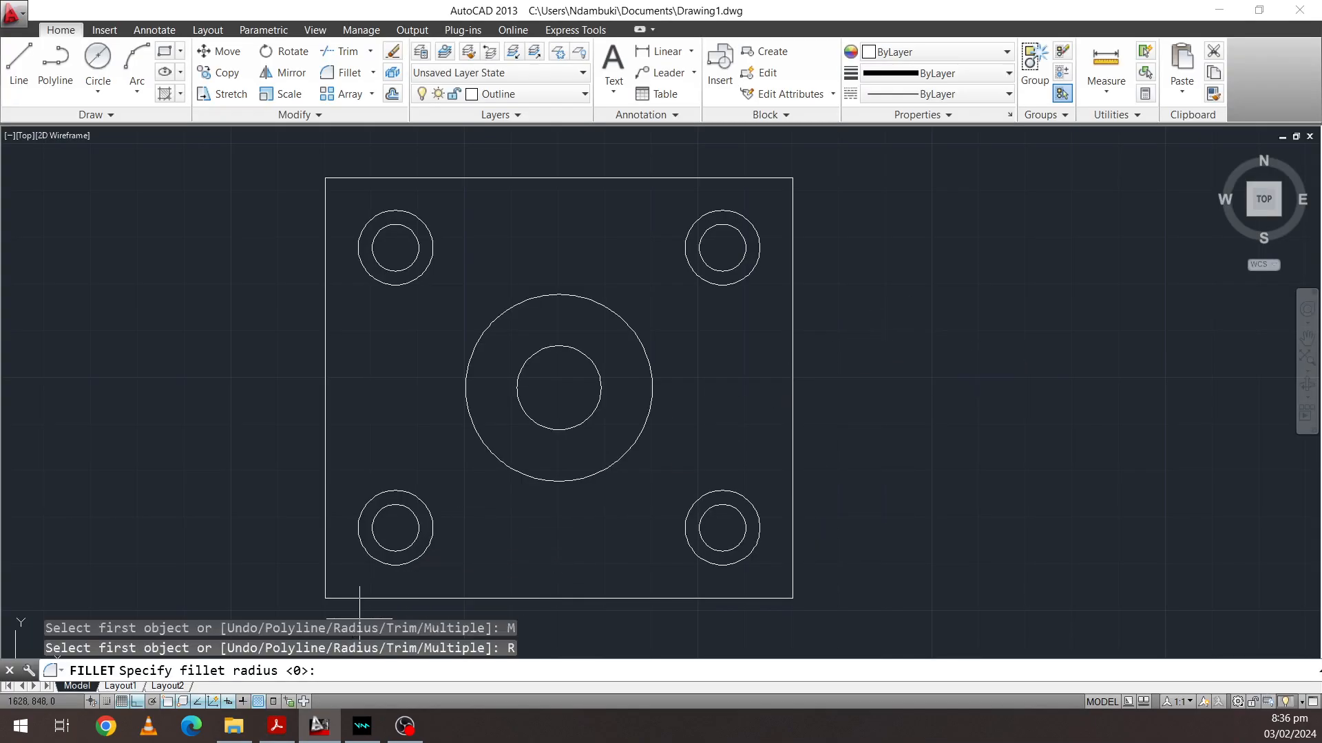
{"action": "type", "text": "14"}
{"action": "key", "text": "Return"}
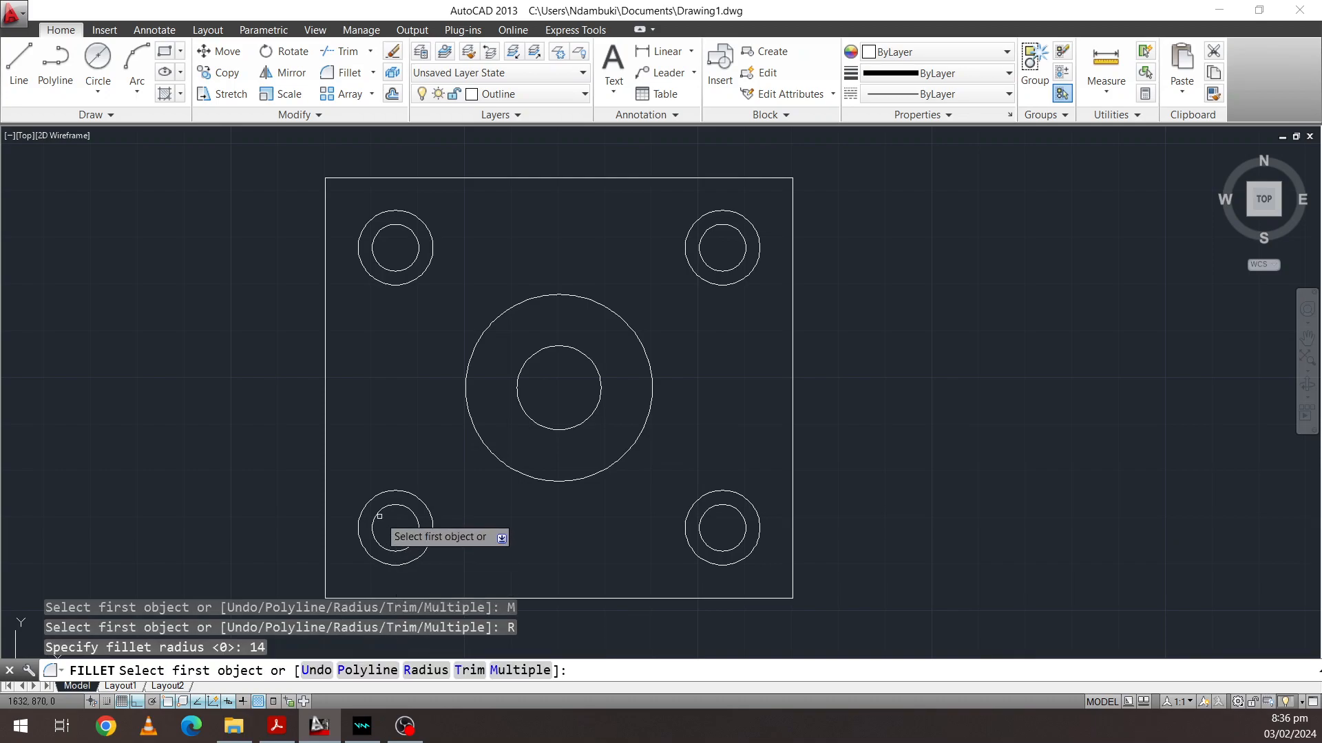
Fillet all four corners of the plate outline with the 14 radius and end the Fillet command
{"action": "left_click", "coordinate": [793, 214]}
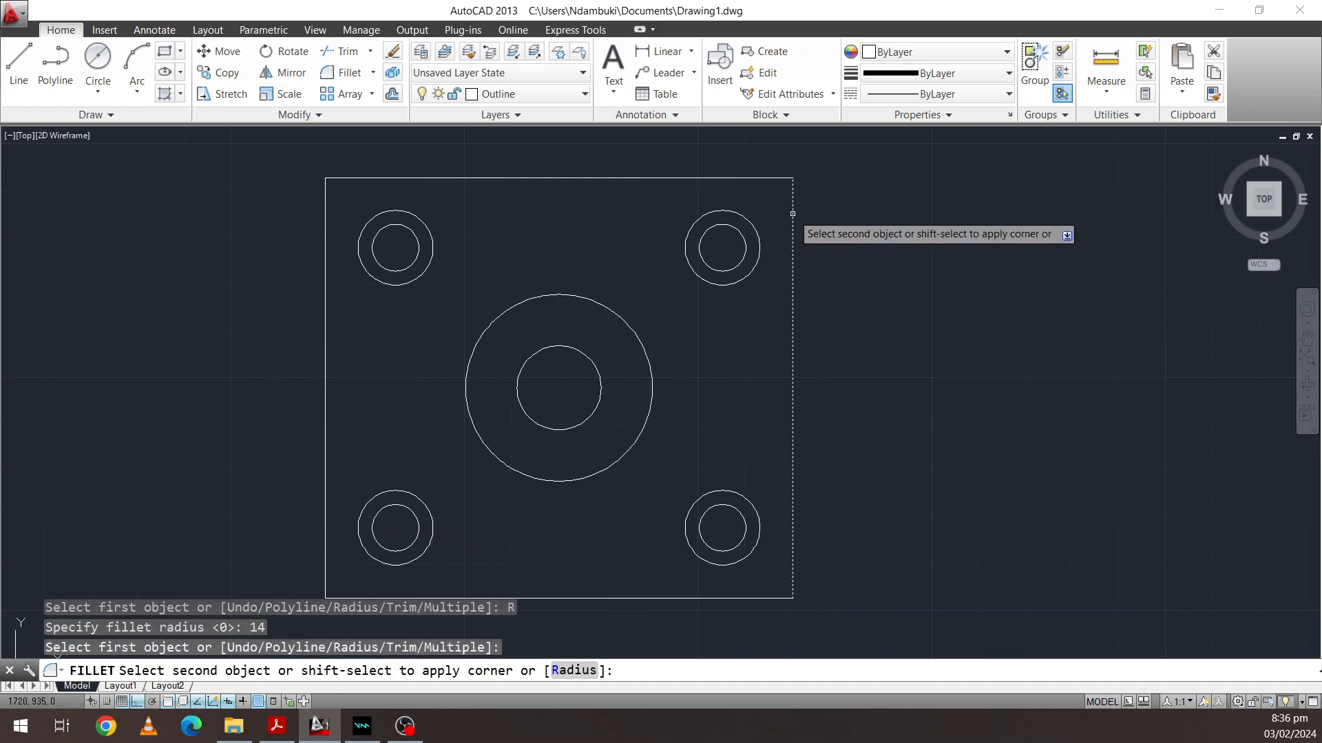
{"action": "left_click", "coordinate": [773, 178]}
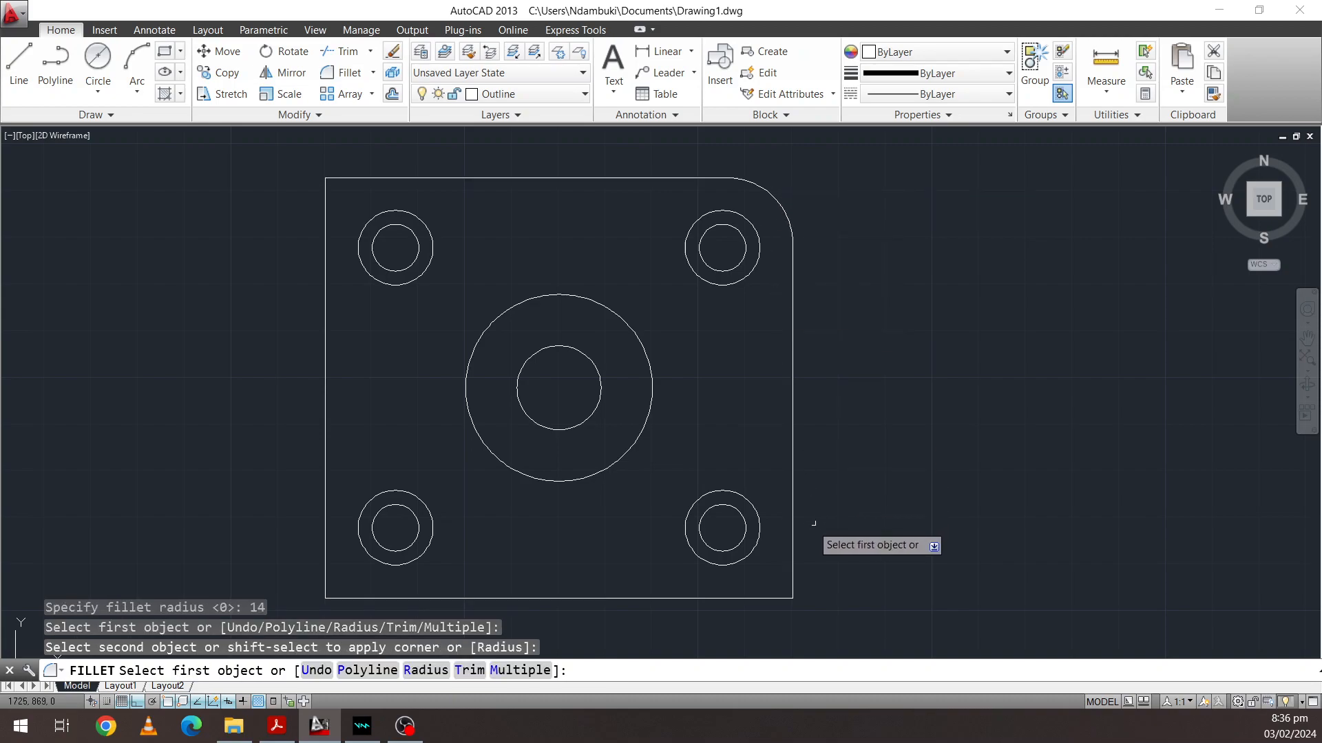
{"action": "left_click", "coordinate": [793, 554]}
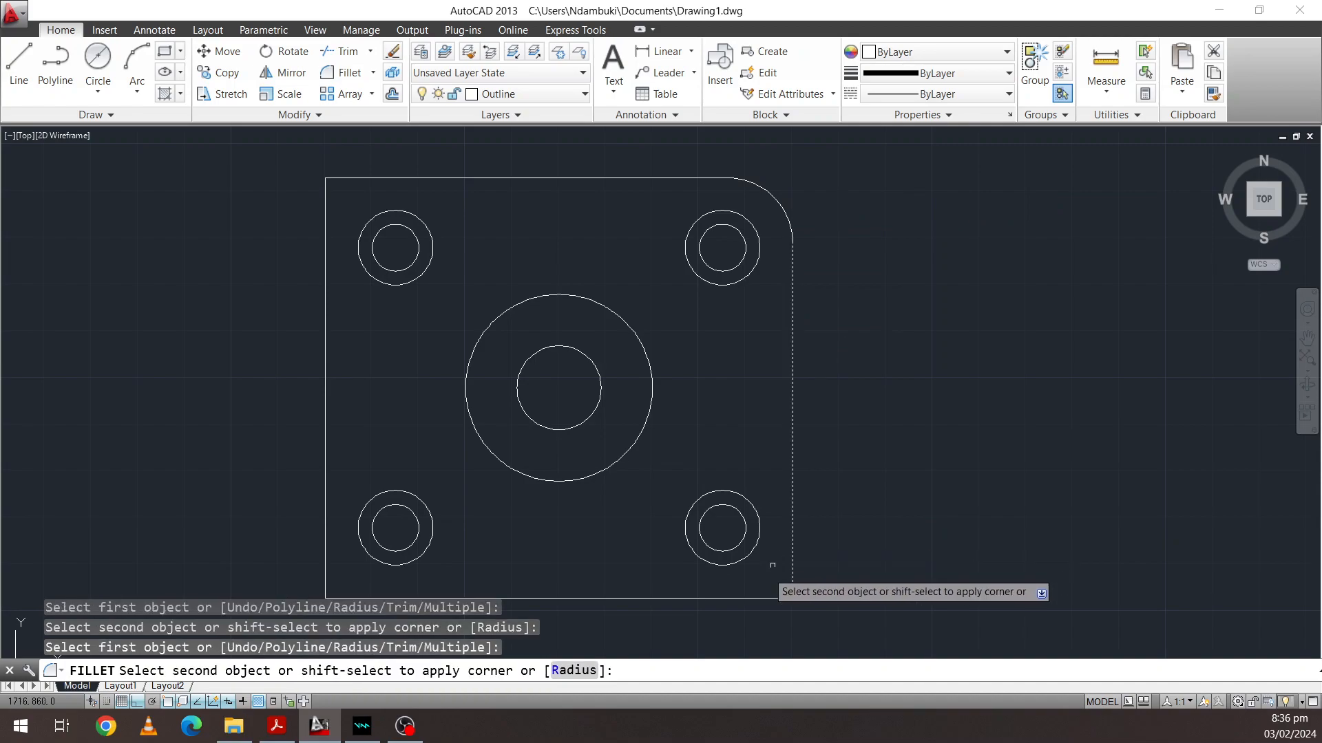
{"action": "left_click", "coordinate": [720, 596]}
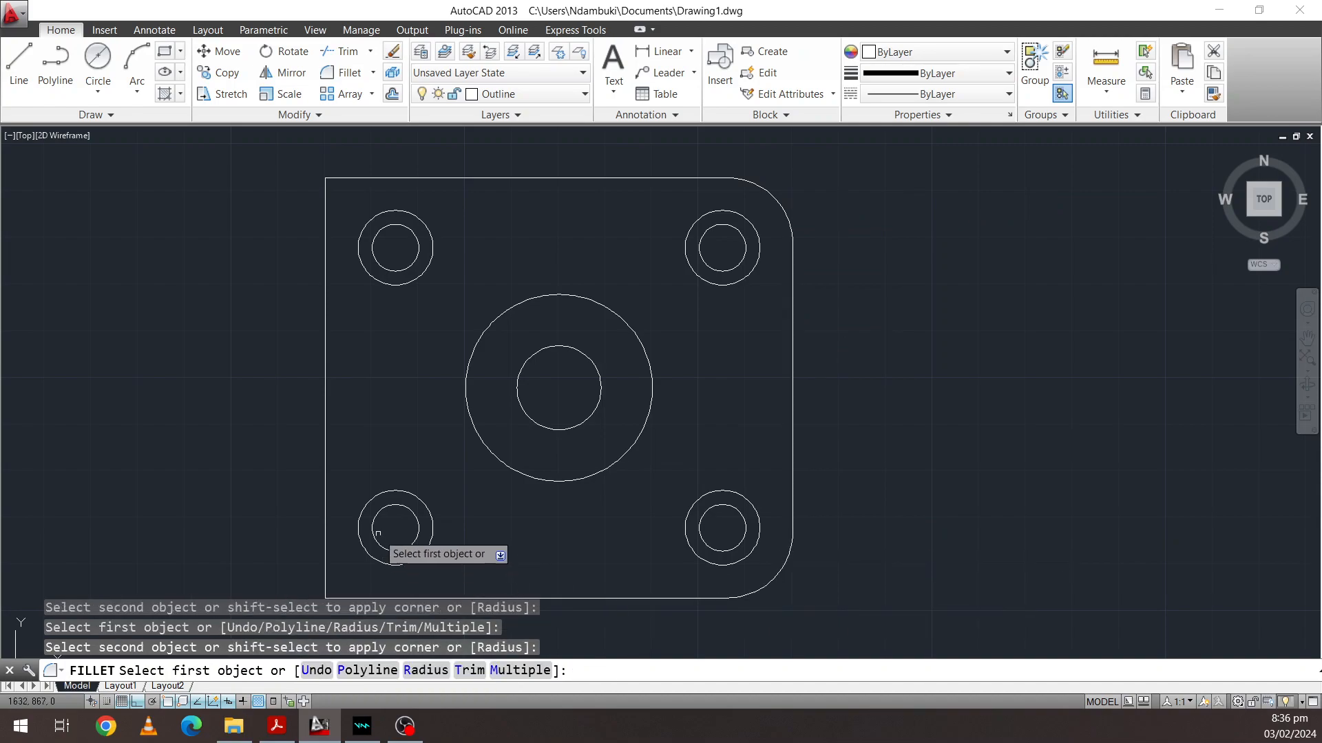
{"action": "left_click", "coordinate": [366, 178]}
{"action": "left_click", "coordinate": [326, 201]}
{"action": "middle_click_drag", "start_coordinate": [354, 308], "coordinate": [399, 278]}
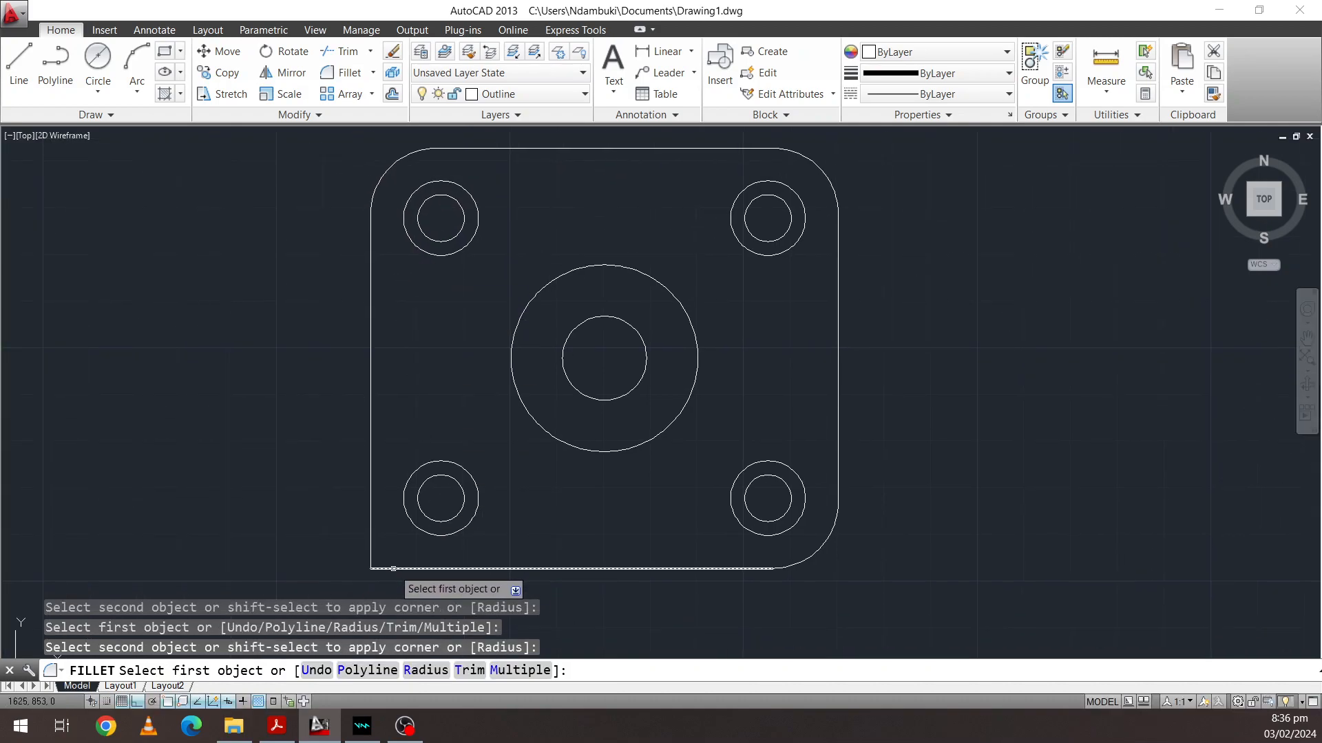
{"action": "left_click", "coordinate": [392, 571]}
{"action": "left_click", "coordinate": [372, 497]}
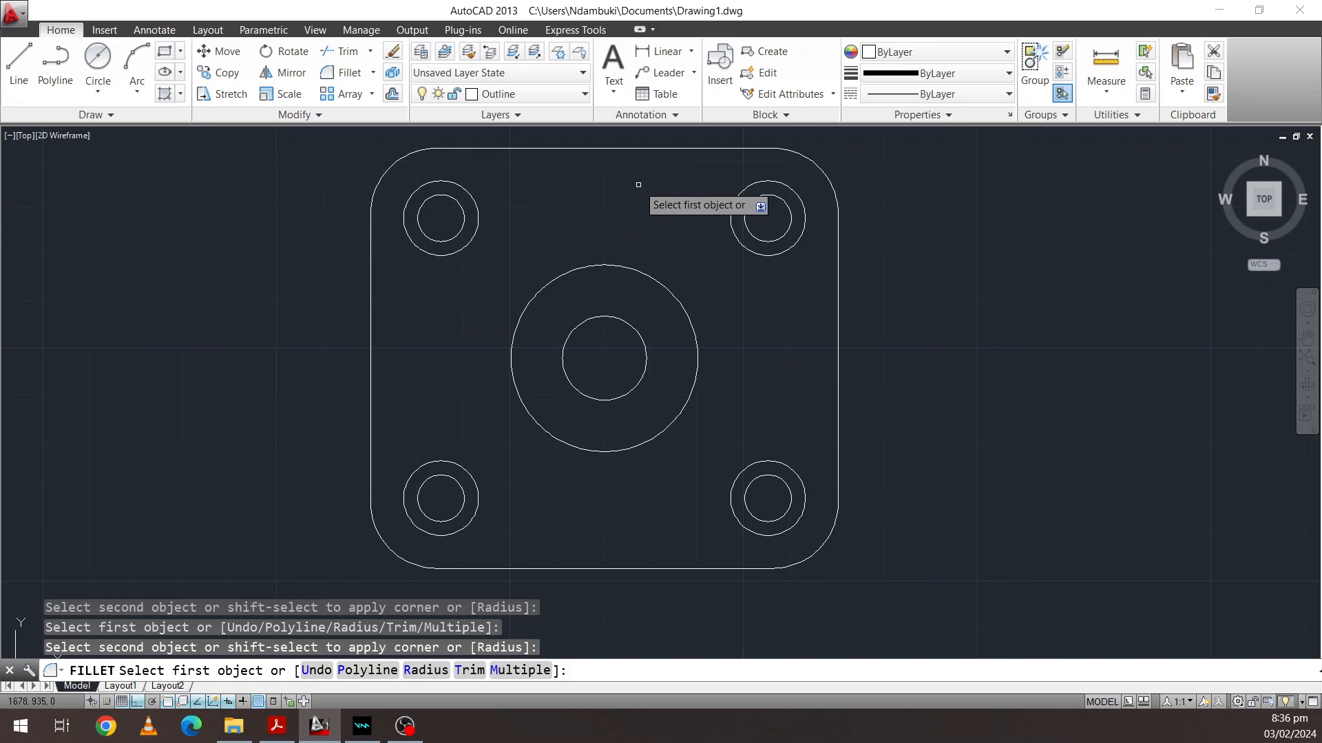
{"action": "key", "text": "Escape"}
{"action": "scroll", "coordinate": [623, 265], "scroll_direction": "down", "scroll_amount": 2}
{"action": "scroll", "coordinate": [511, 231], "scroll_direction": "up", "scroll_amount": 2}
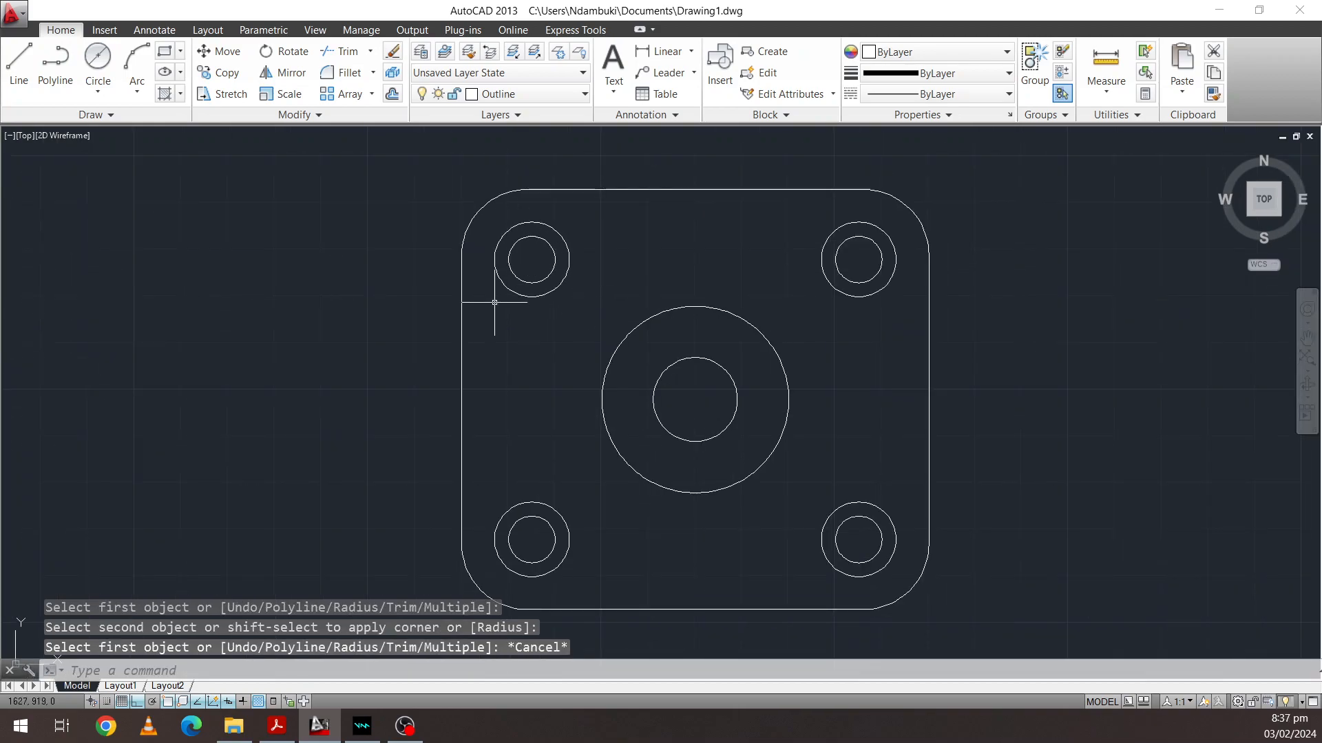
Save the drawing
{"action": "left_click", "coordinate": [14, 12]}
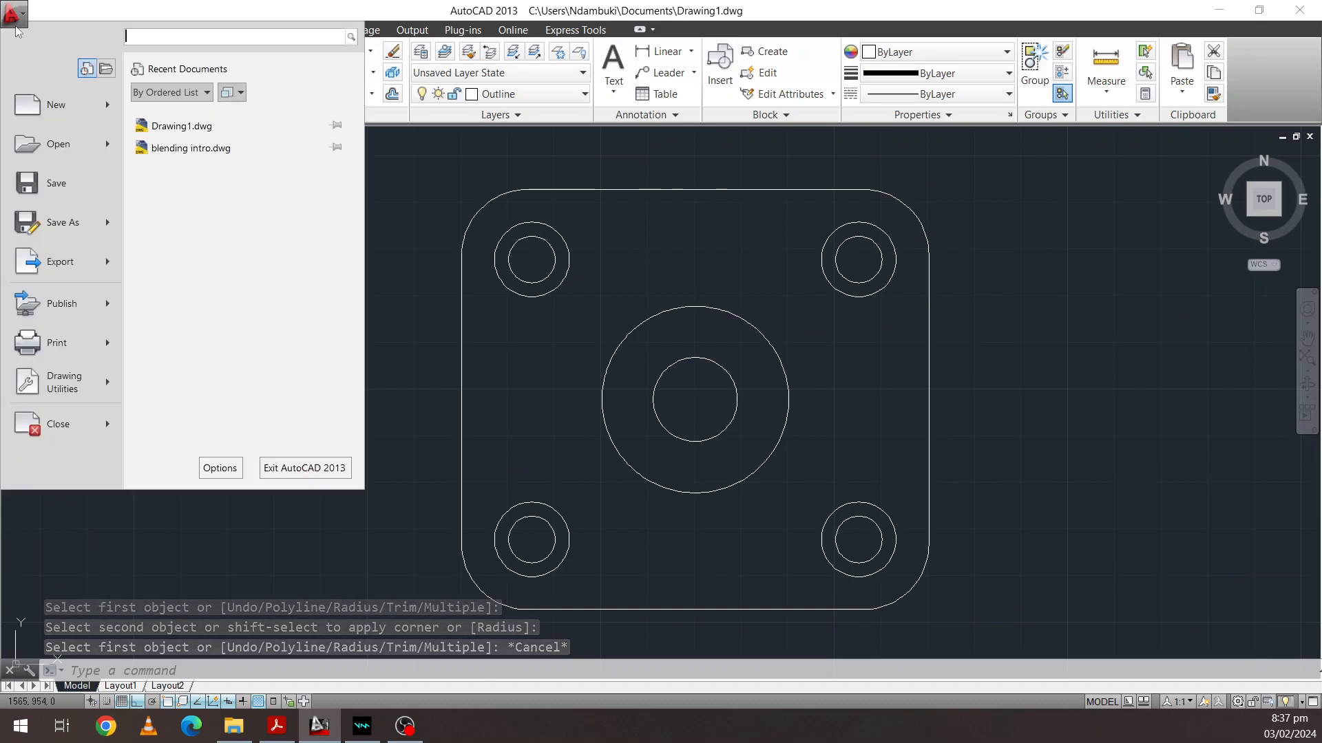
{"action": "left_click", "coordinate": [57, 192]}
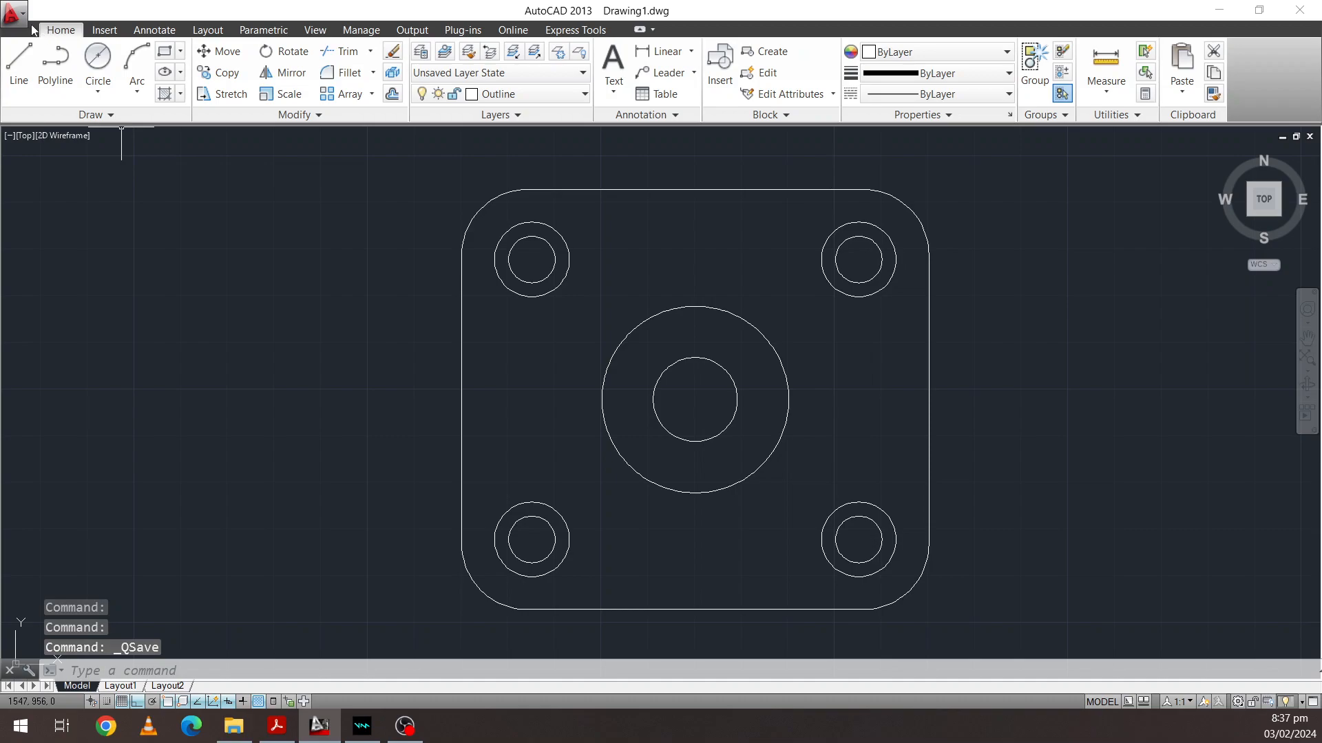
{"action": "left_click", "coordinate": [14, 13]}
{"action": "left_click", "coordinate": [67, 195]}
Check the center lines in the PDF drawing and make Centerline the current layer
{"action": "middle_click_drag", "start_coordinate": [581, 250], "coordinate": [520, 241]}
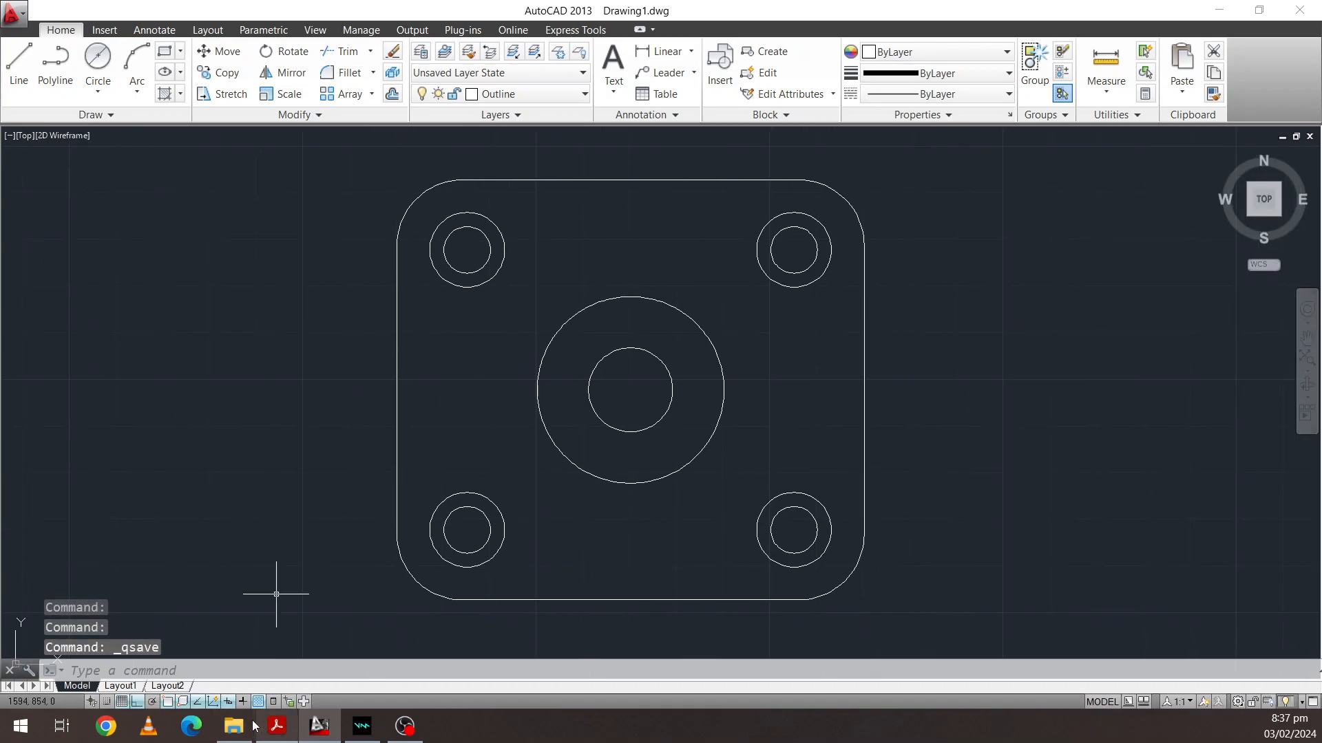
{"action": "left_click", "coordinate": [277, 726]}
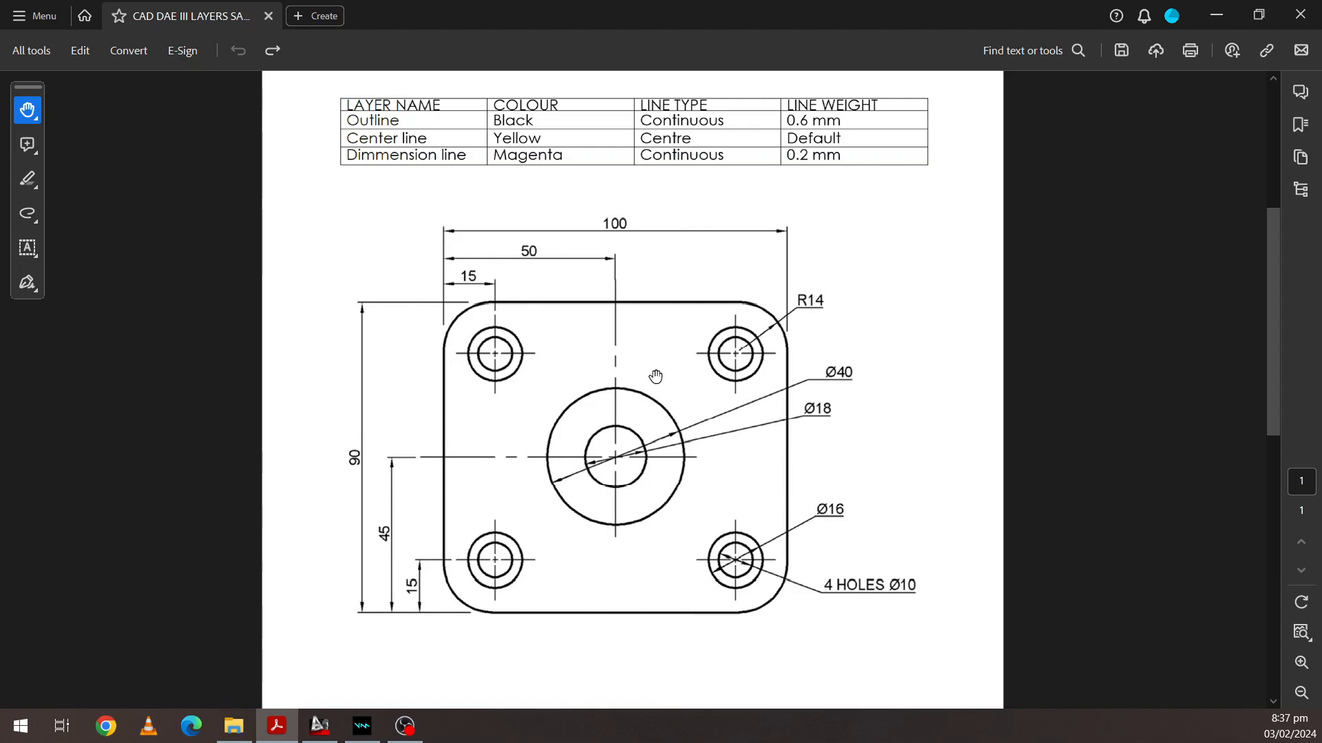
{"action": "left_click", "coordinate": [276, 725]}
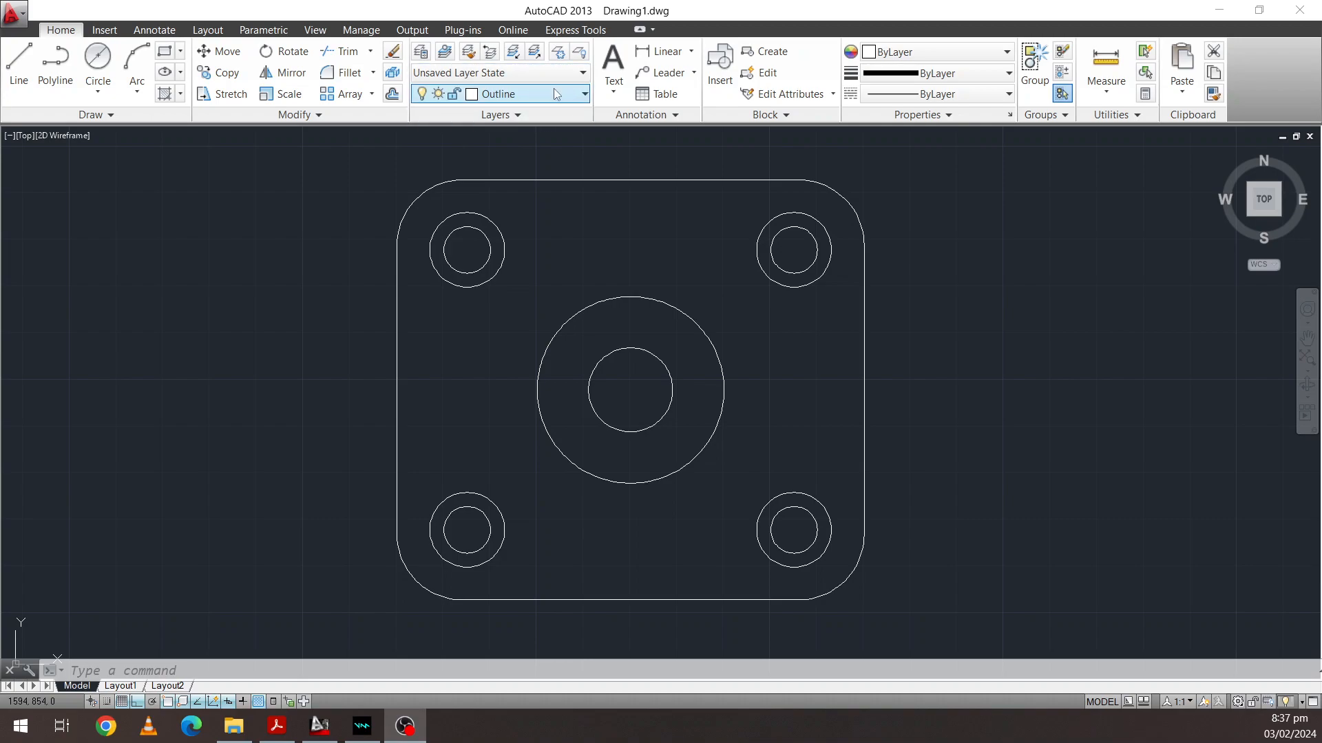
{"action": "left_click", "coordinate": [585, 94]}
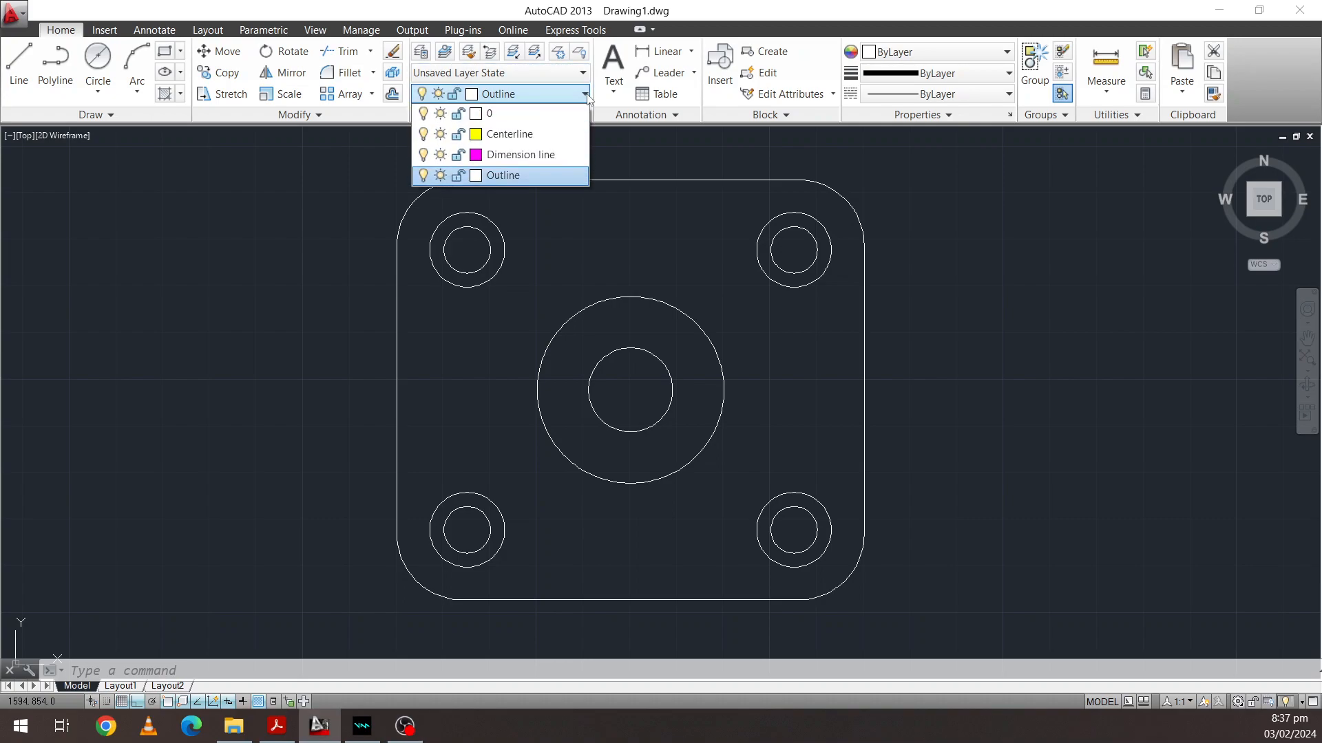
{"action": "left_click", "coordinate": [531, 135]}
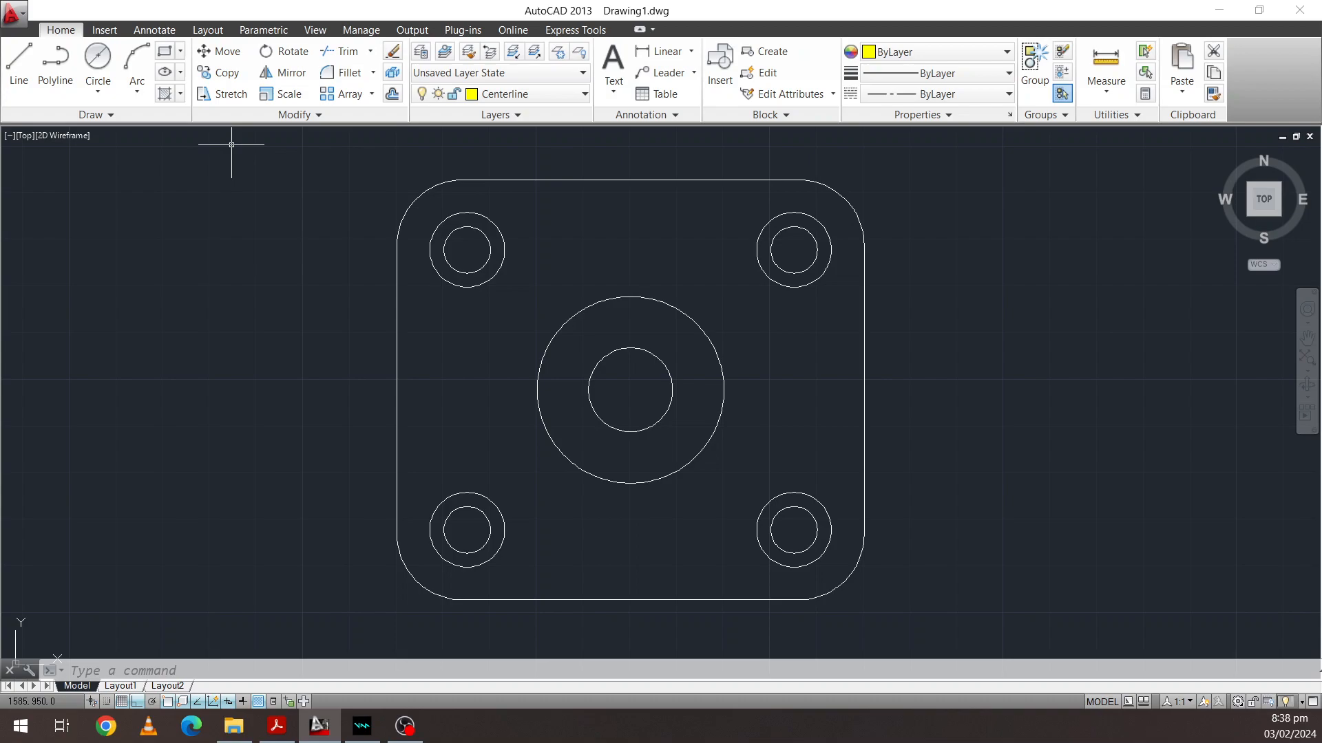
Draw a horizontal centerline through the center of the two middle circles, extending slightly past the outer circle on both sides
{"action": "left_click", "coordinate": [24, 59]}
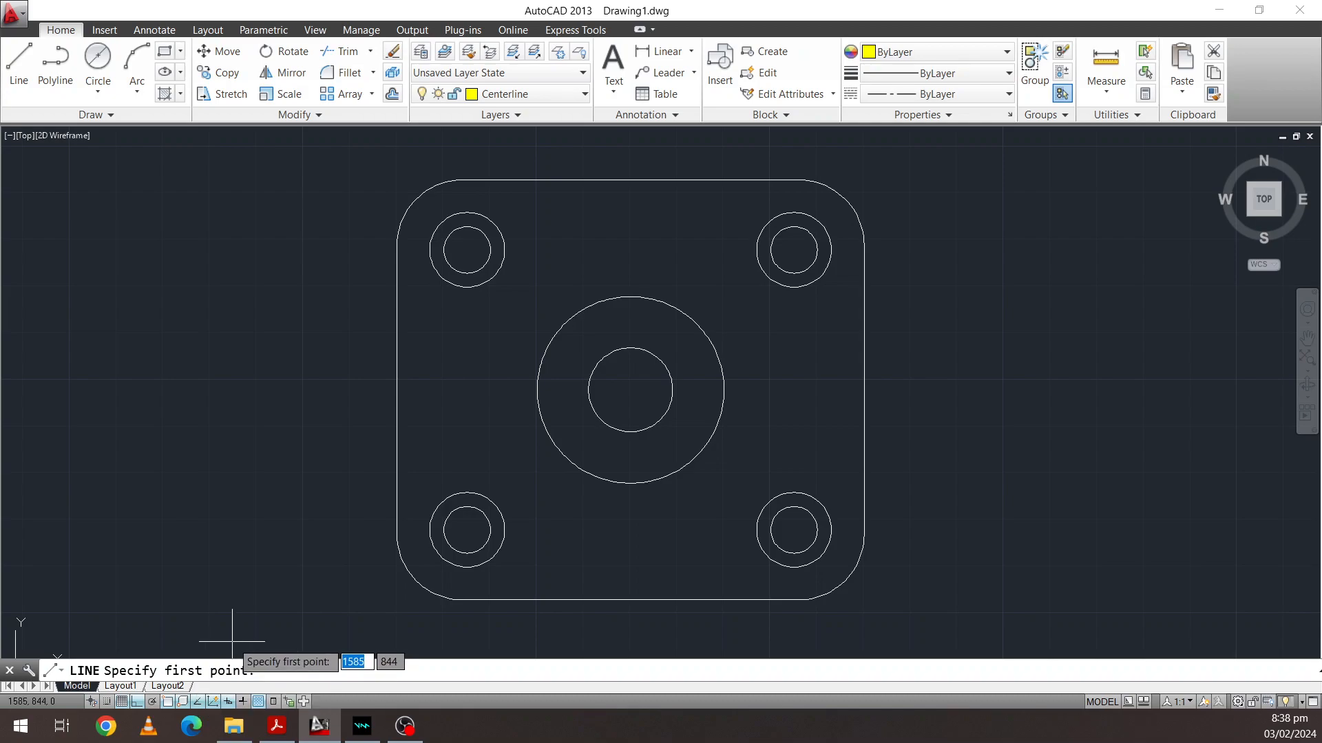
{"action": "scroll", "coordinate": [516, 265], "scroll_direction": "up", "scroll_amount": 2}
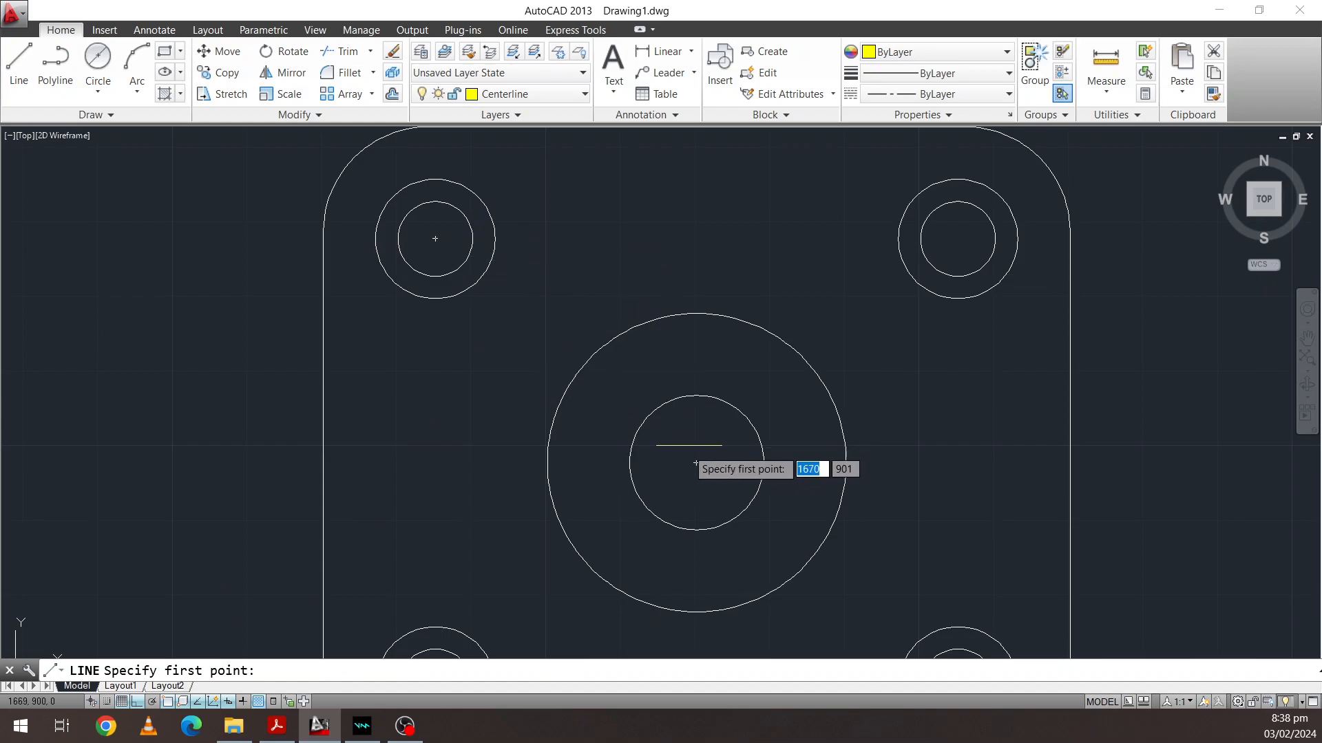
{"action": "mouse_move", "coordinate": [964, 416]}
{"action": "middle_mouse_down"}
{"action": "mouse_move", "coordinate": [885, 404]}
{"action": "mouse_move", "coordinate": [848, 369]}
{"action": "middle_mouse_up"}
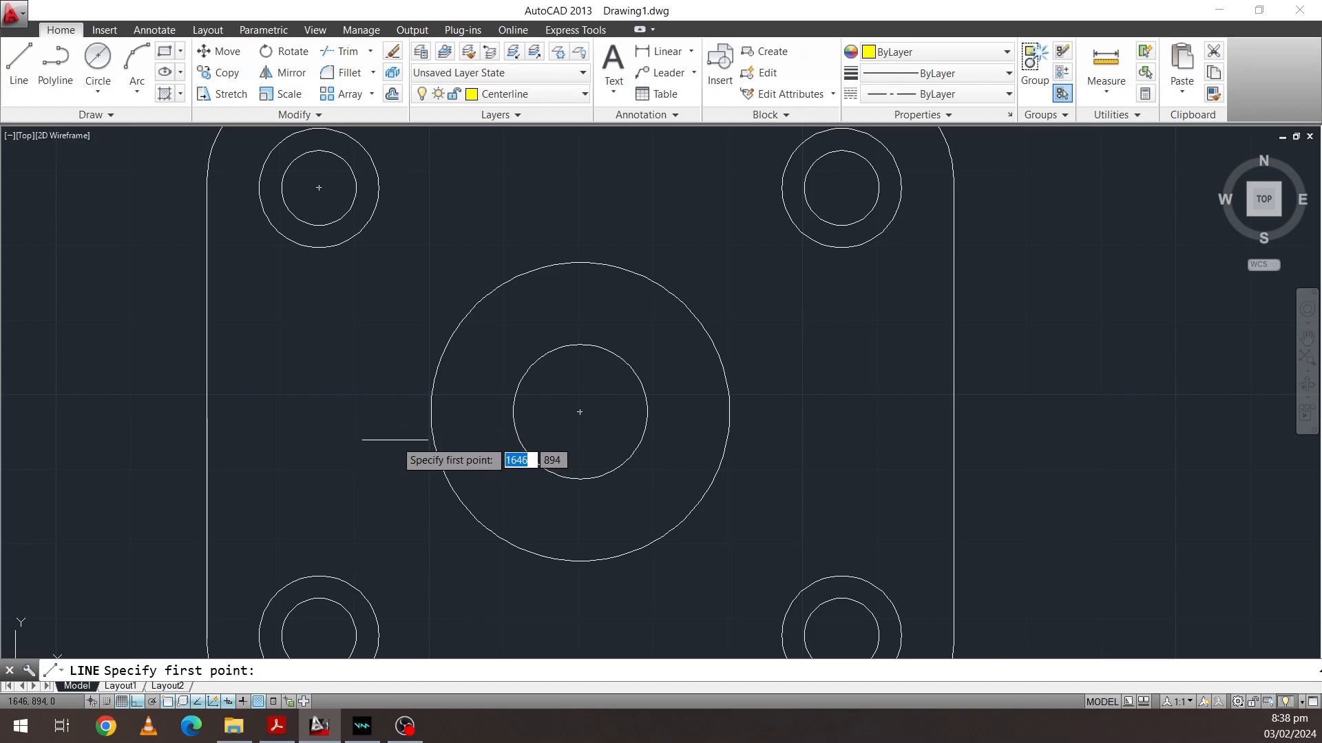
{"action": "right_click", "coordinate": [167, 701]}
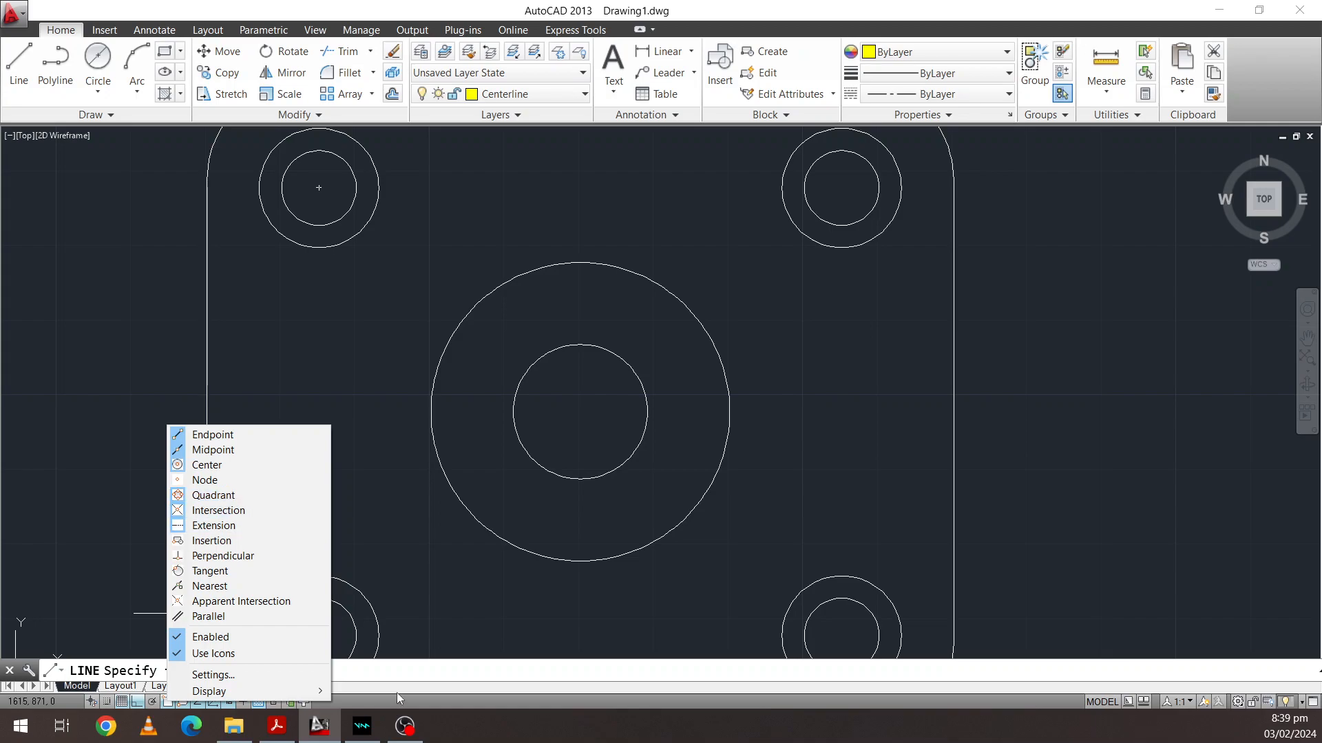
{"action": "left_click", "coordinate": [427, 695]}
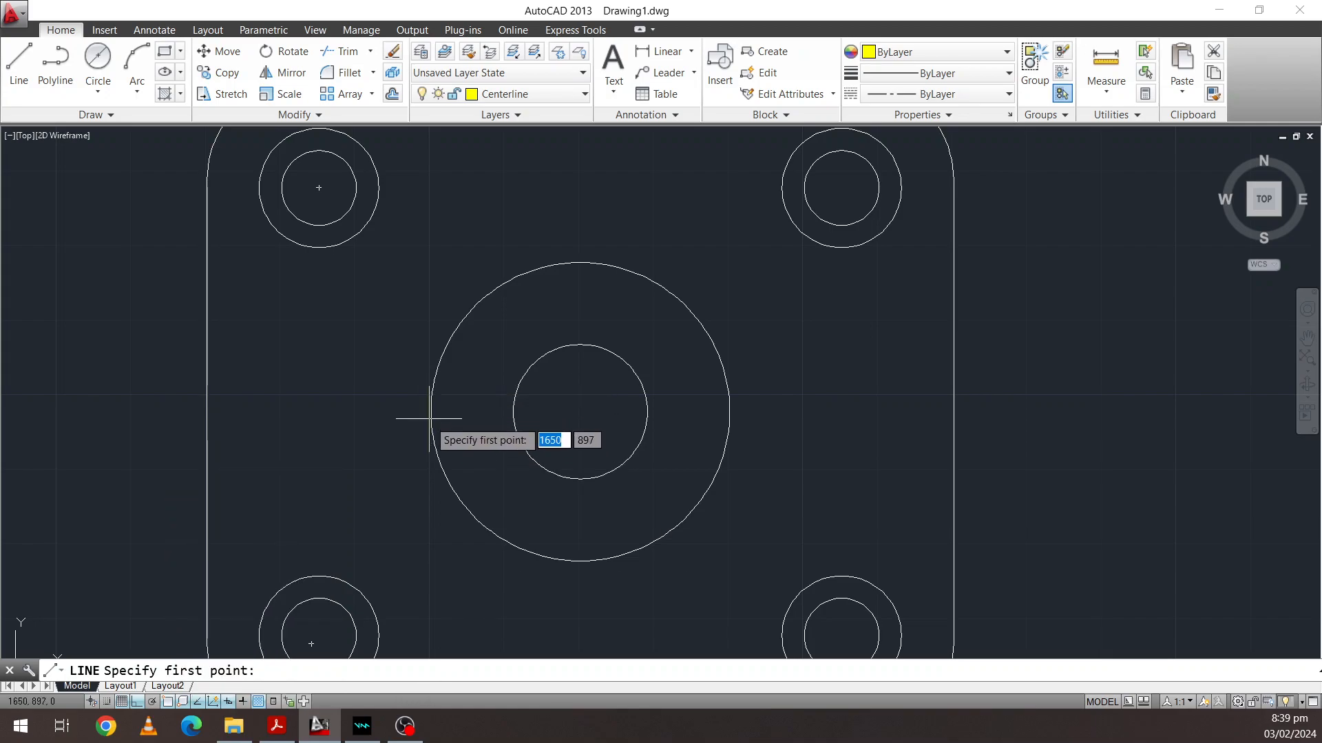
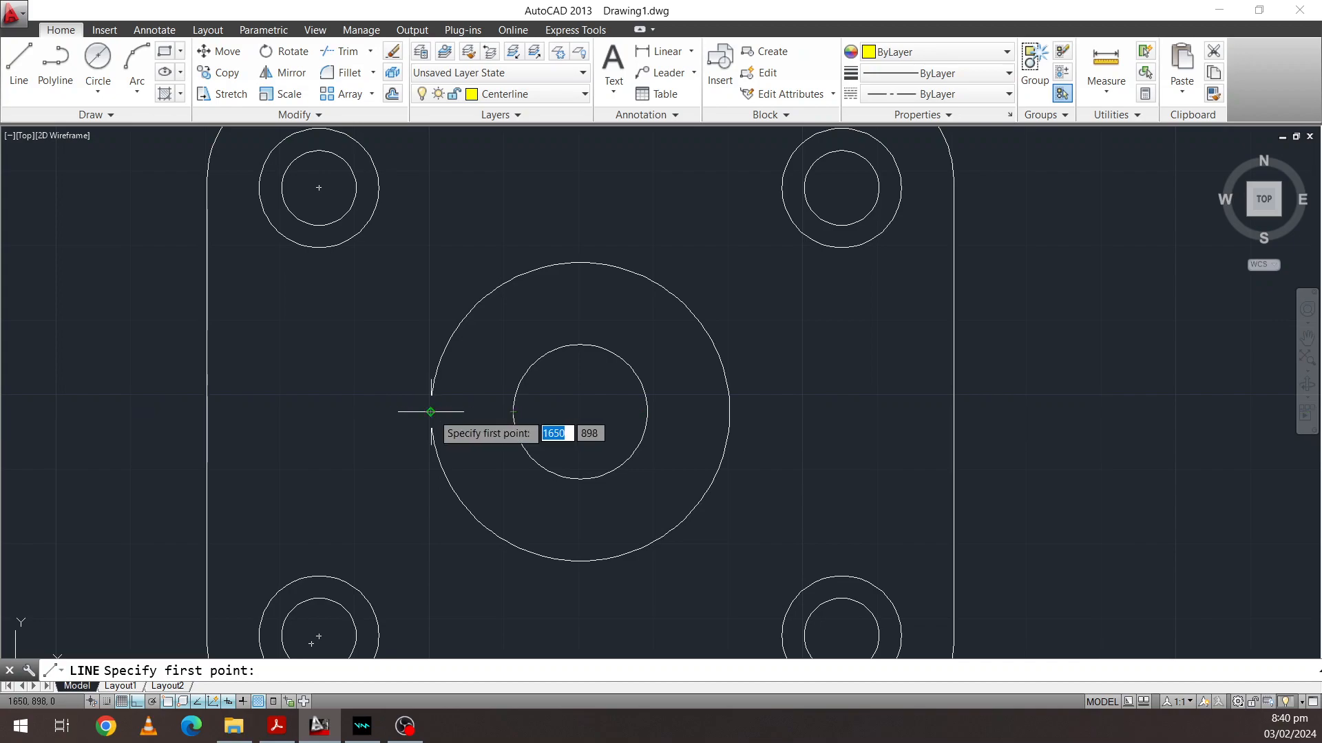
{"action": "left_click", "coordinate": [393, 412]}
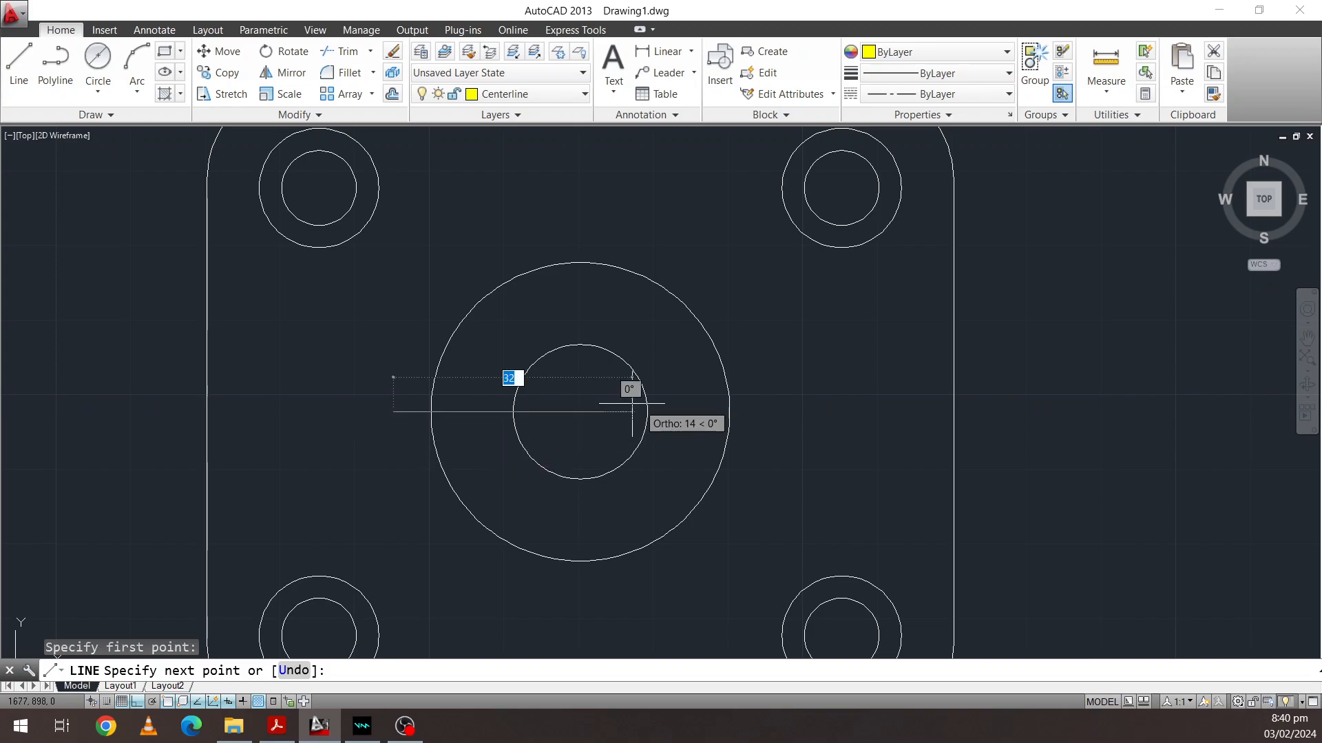
{"action": "left_click", "coordinate": [753, 412]}
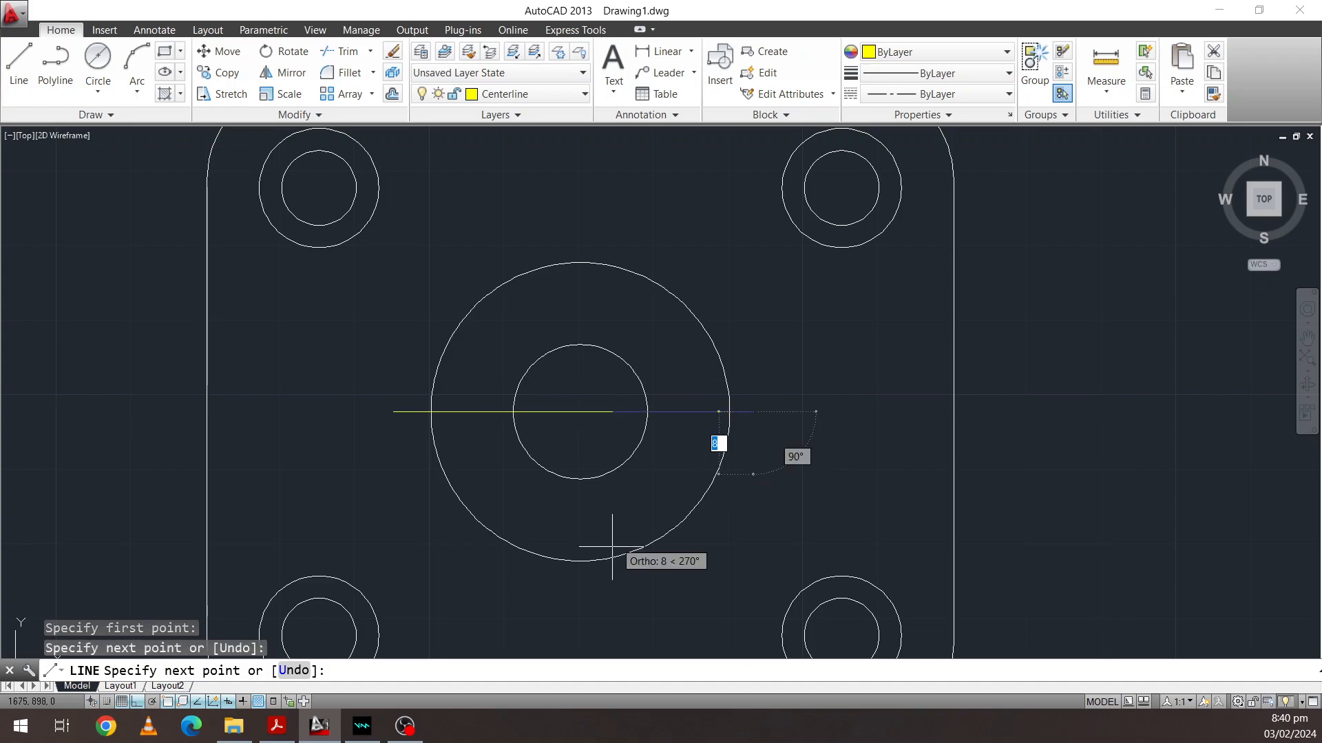
{"action": "key", "text": "Escape"}
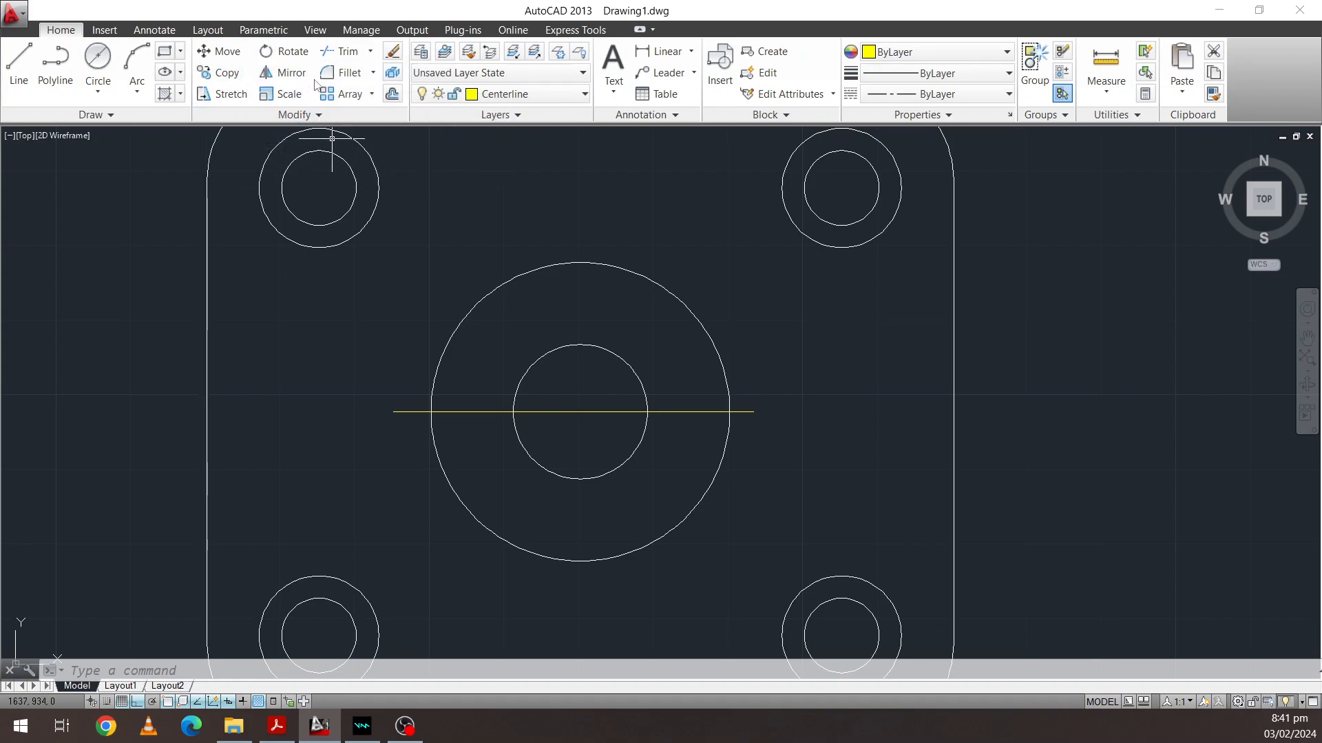
Draw a vertical centerline through the middle circles' center, starting about 24 above it and ending just below the outer circle
{"action": "left_click", "coordinate": [22, 79]}
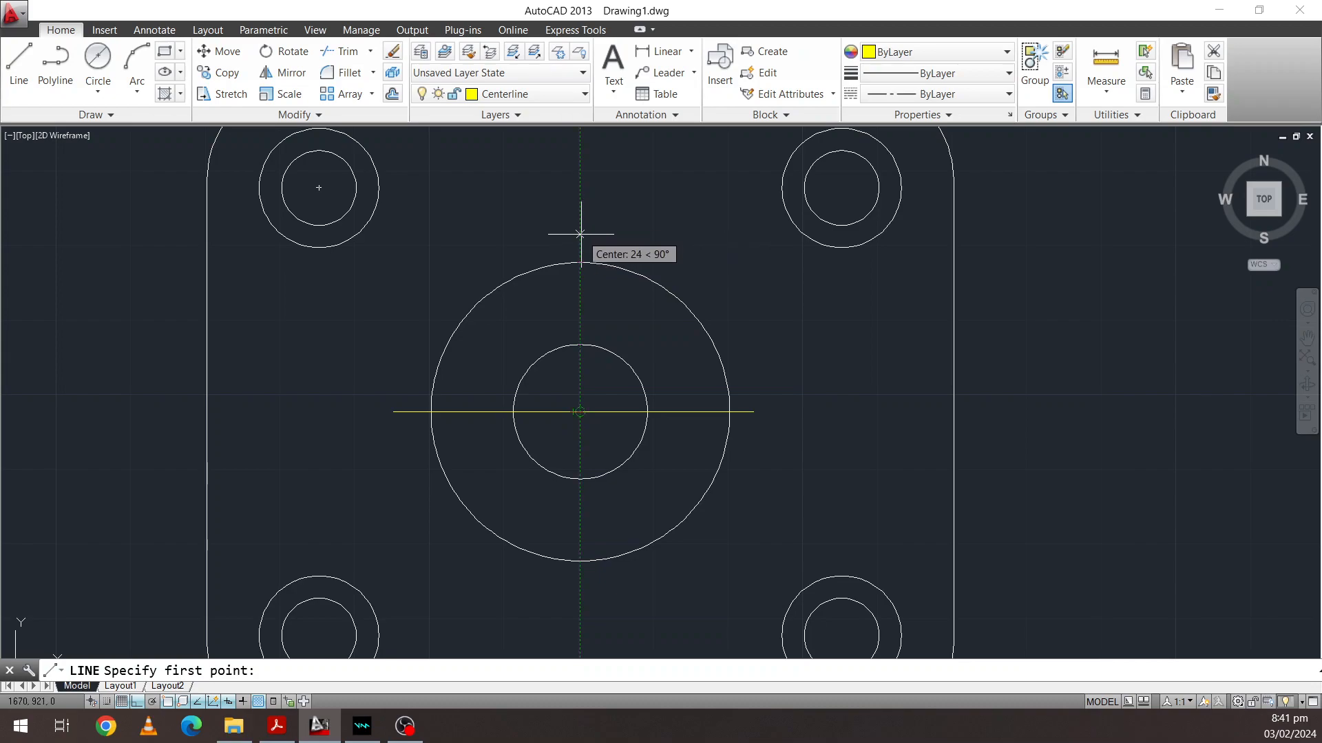
{"action": "left_click", "coordinate": [580, 234]}
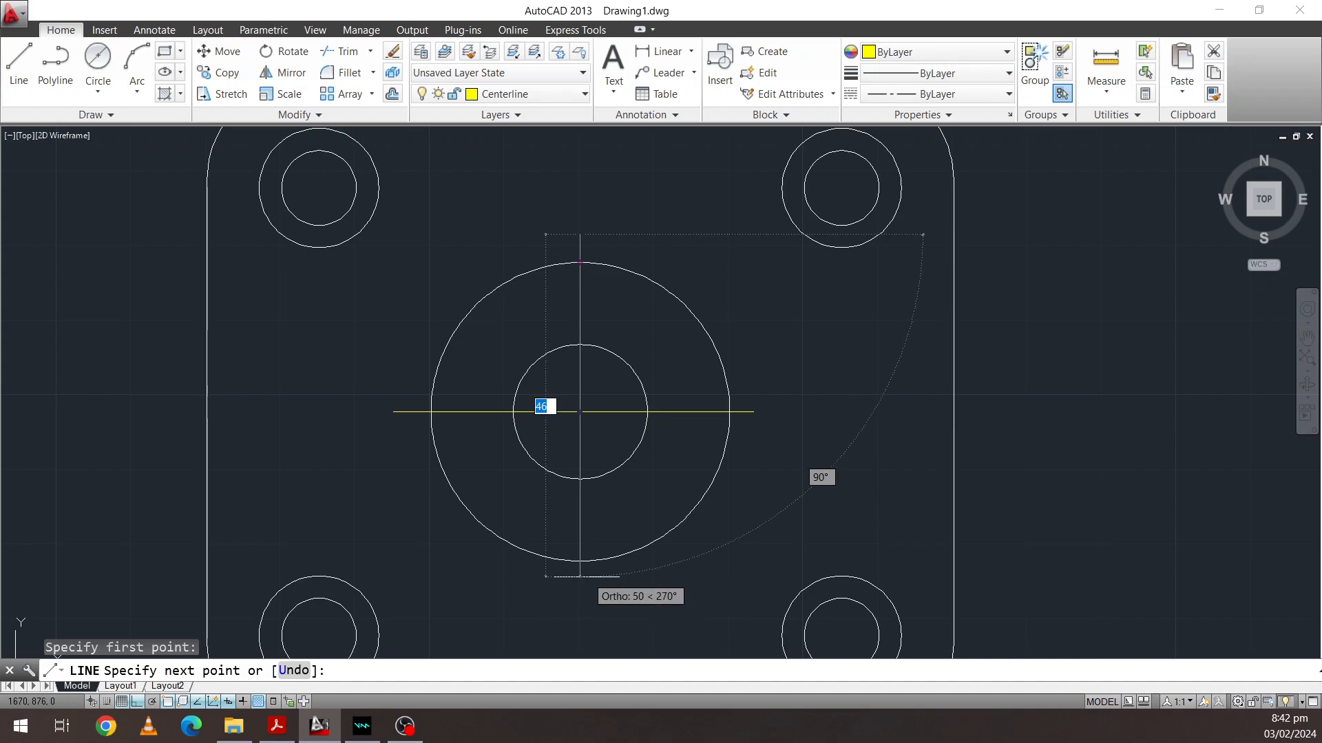
{"action": "left_click", "coordinate": [586, 583]}
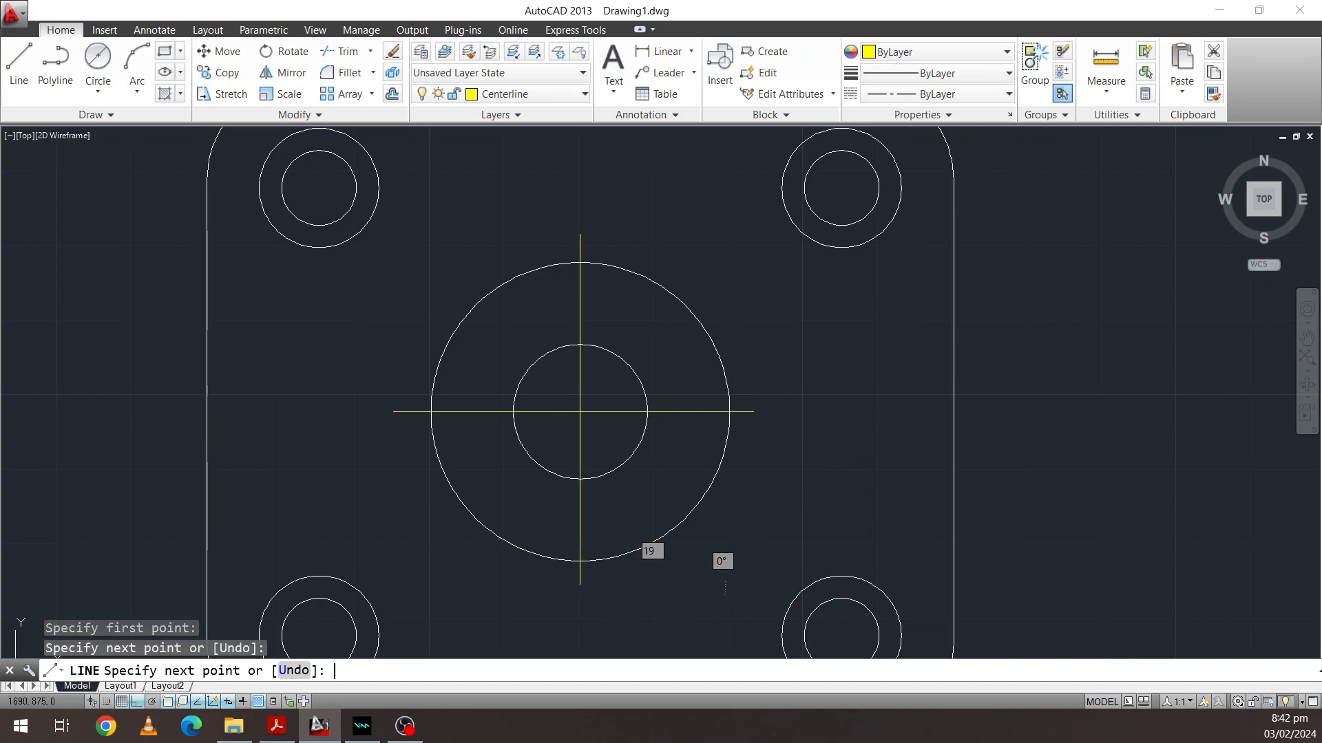
{"action": "key", "text": "Escape"}
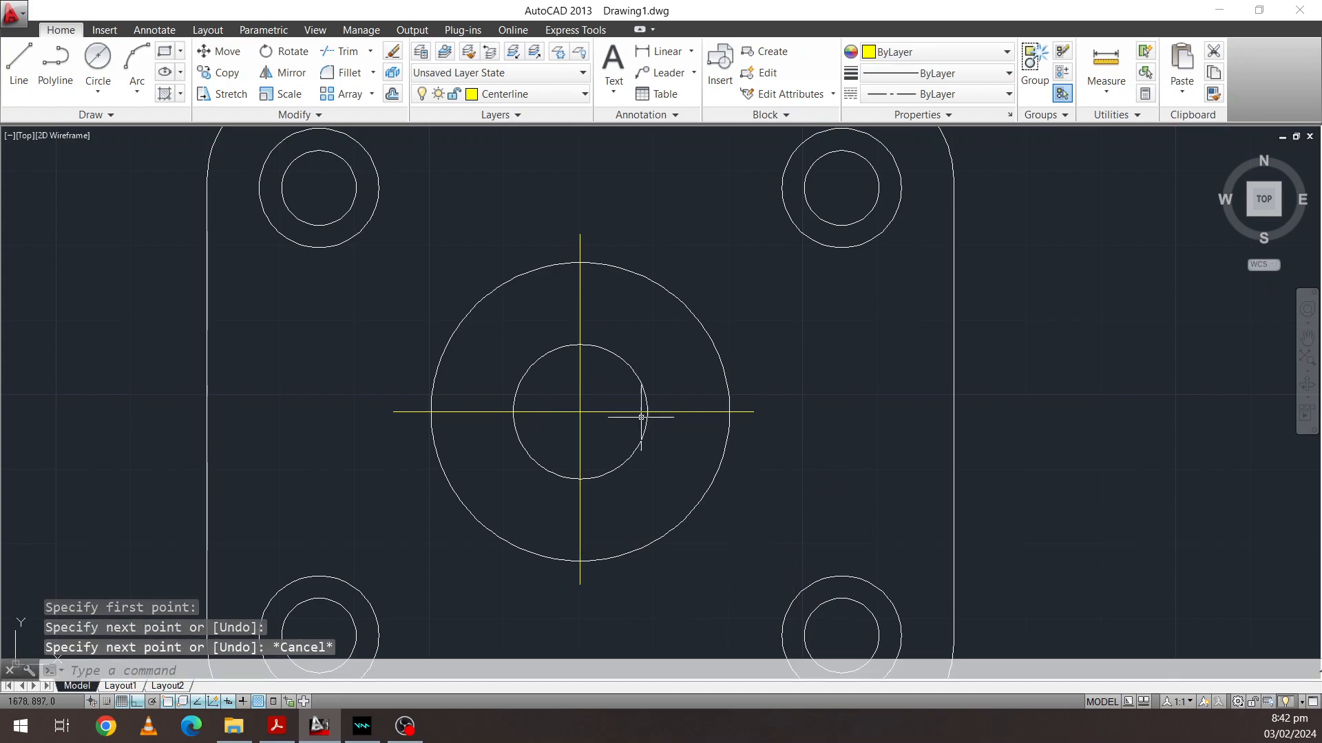
Copy both centerlines of the central circles from their intersection to the center of the upper-left corner hole, with Ortho mode off
{"action": "scroll", "coordinate": [597, 395], "scroll_direction": "down", "scroll_amount": 2}
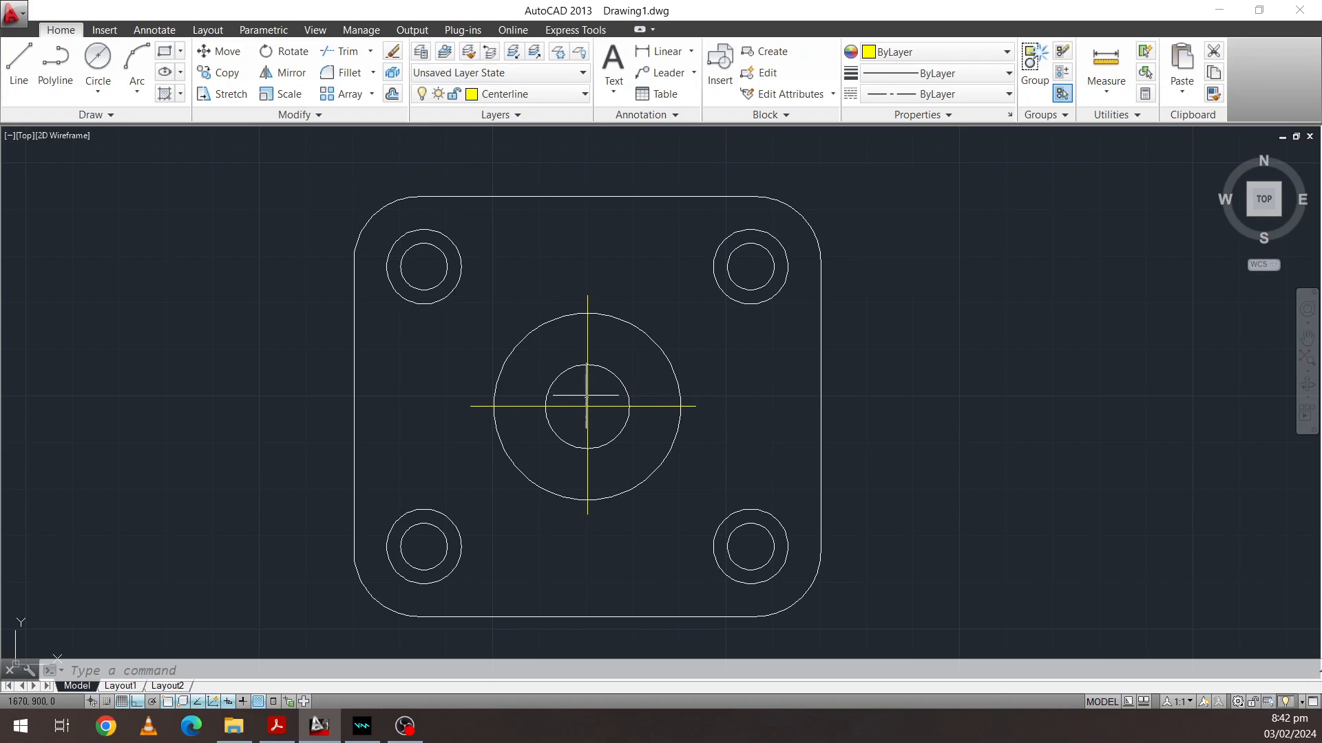
{"action": "left_click", "coordinate": [227, 73]}
{"action": "left_click", "coordinate": [603, 431]}
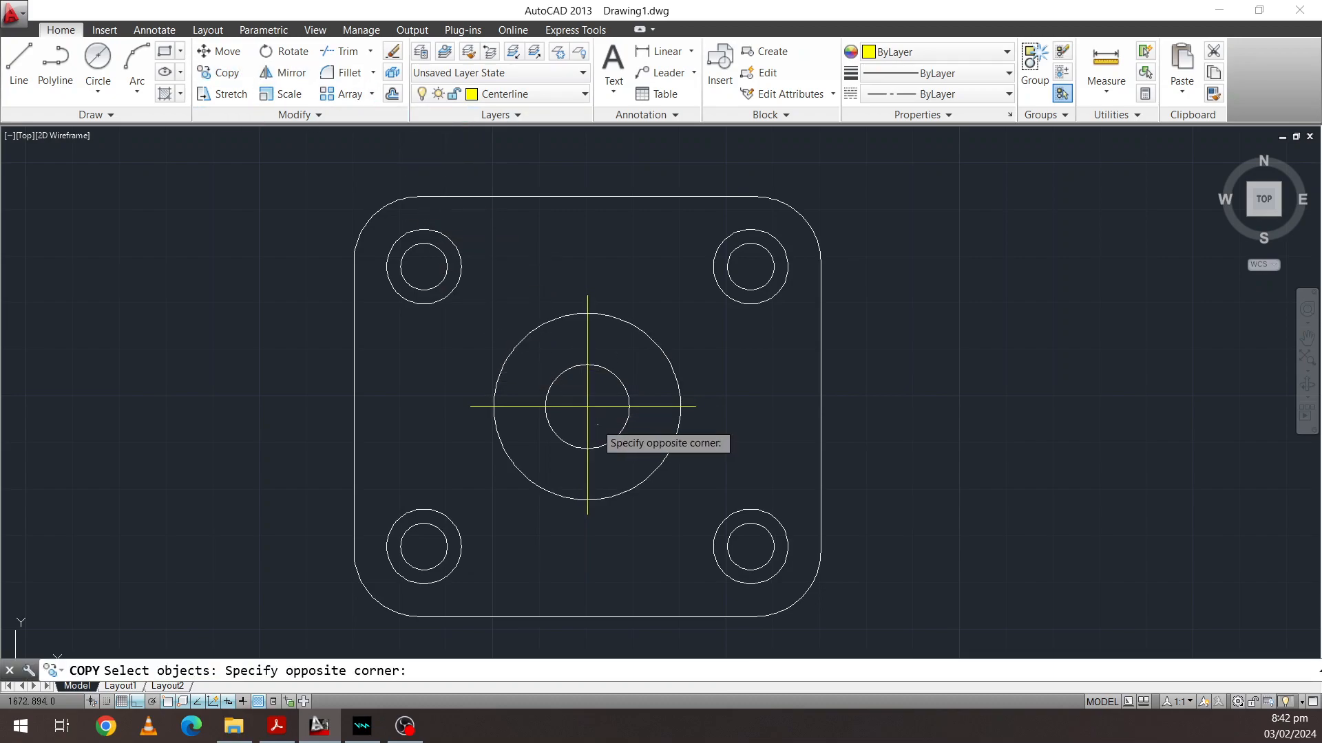
{"action": "left_click", "coordinate": [567, 391]}
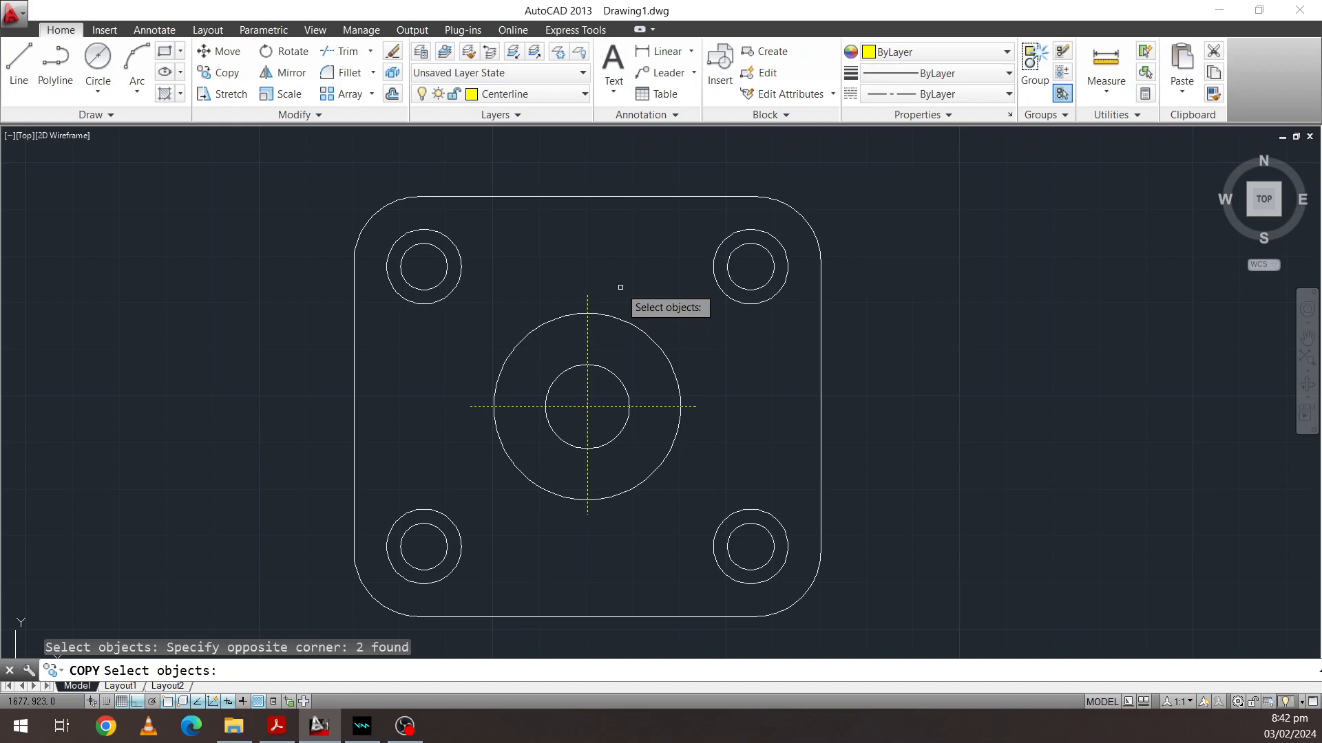
{"action": "key", "text": "Return"}
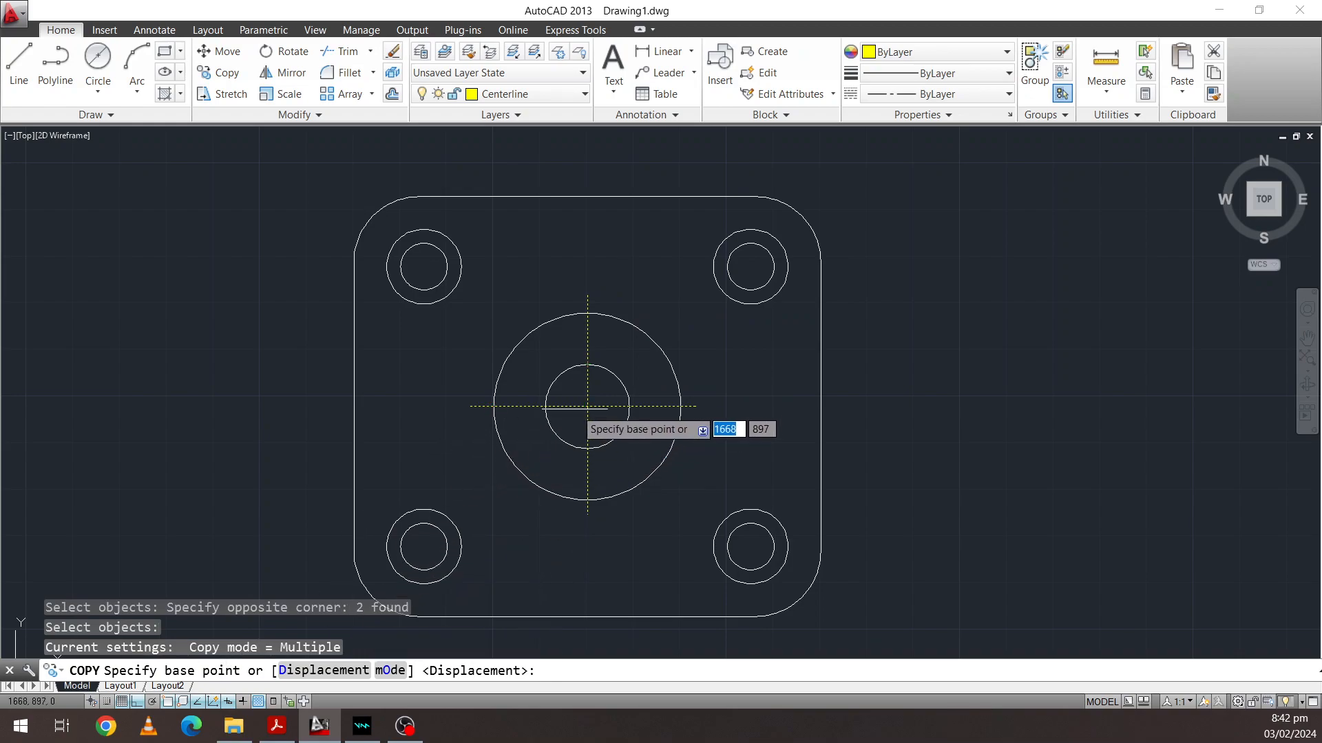
{"action": "scroll", "coordinate": [589, 403], "scroll_direction": "up", "scroll_amount": 2}
{"action": "scroll", "coordinate": [589, 403], "scroll_direction": "down", "scroll_amount": 5}
{"action": "scroll", "coordinate": [586, 399], "scroll_direction": "up", "scroll_amount": 7}
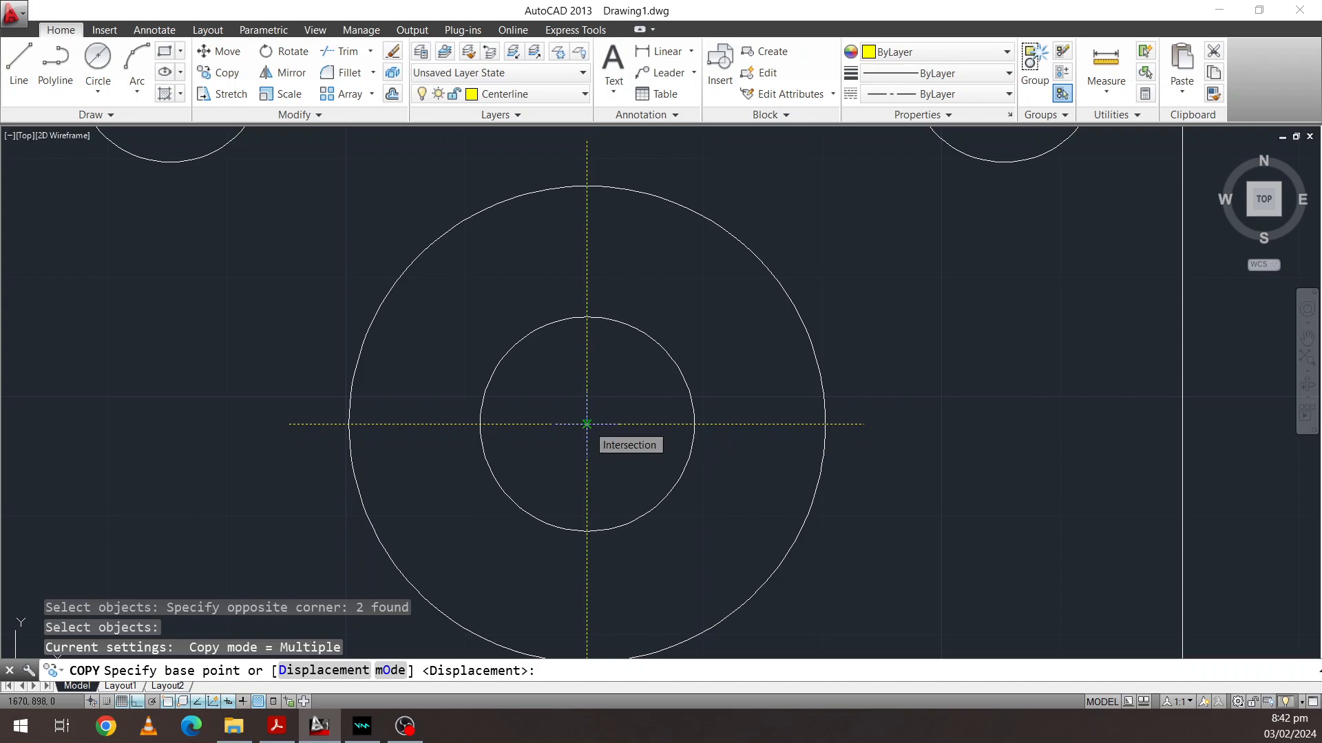
{"action": "left_click", "coordinate": [586, 424]}
{"action": "scroll", "coordinate": [416, 384], "scroll_direction": "down", "scroll_amount": 5}
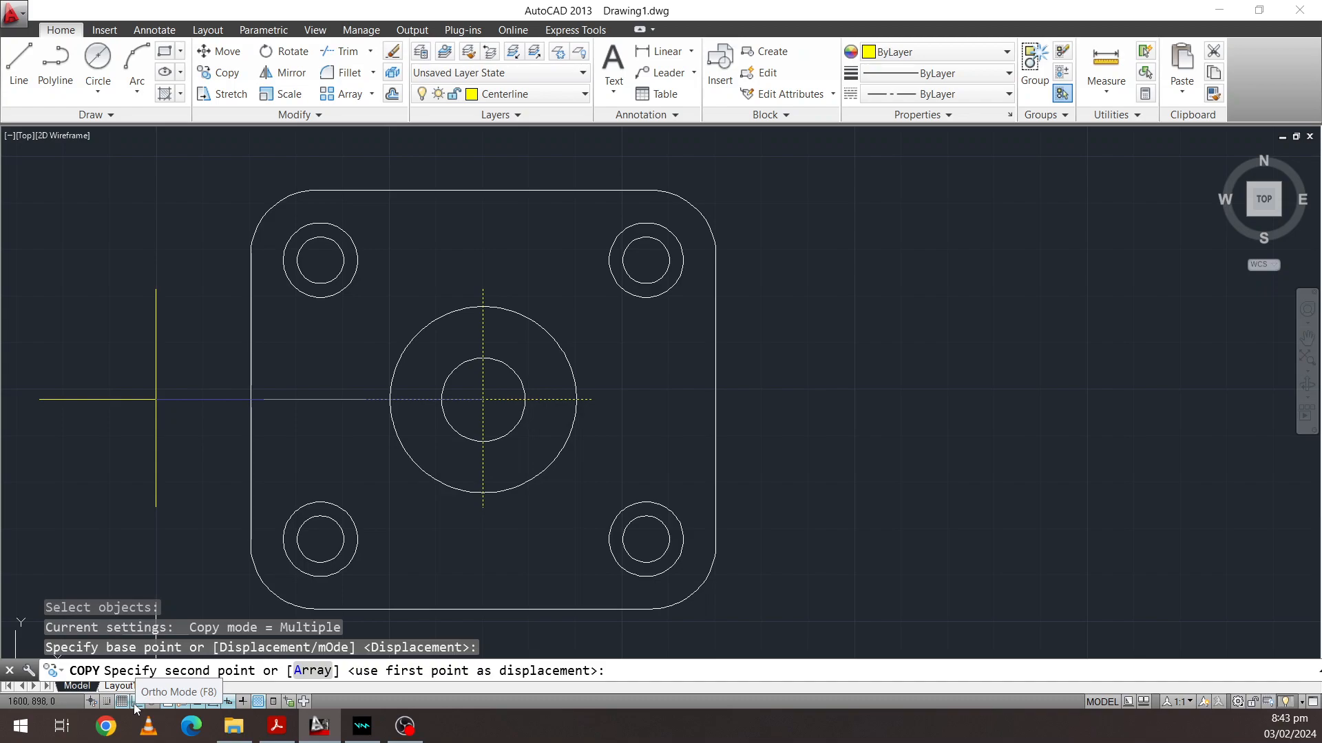
{"action": "left_click", "coordinate": [136, 703]}
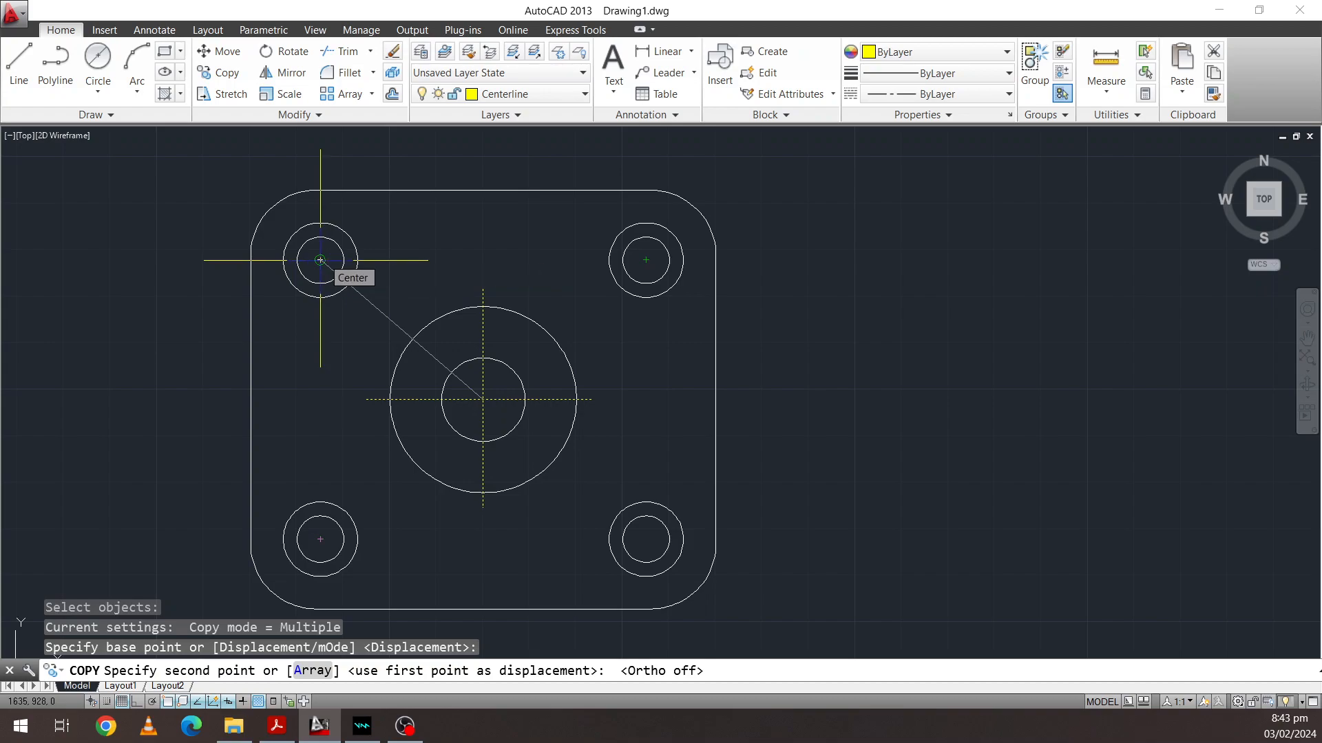
{"action": "left_click", "coordinate": [320, 260]}
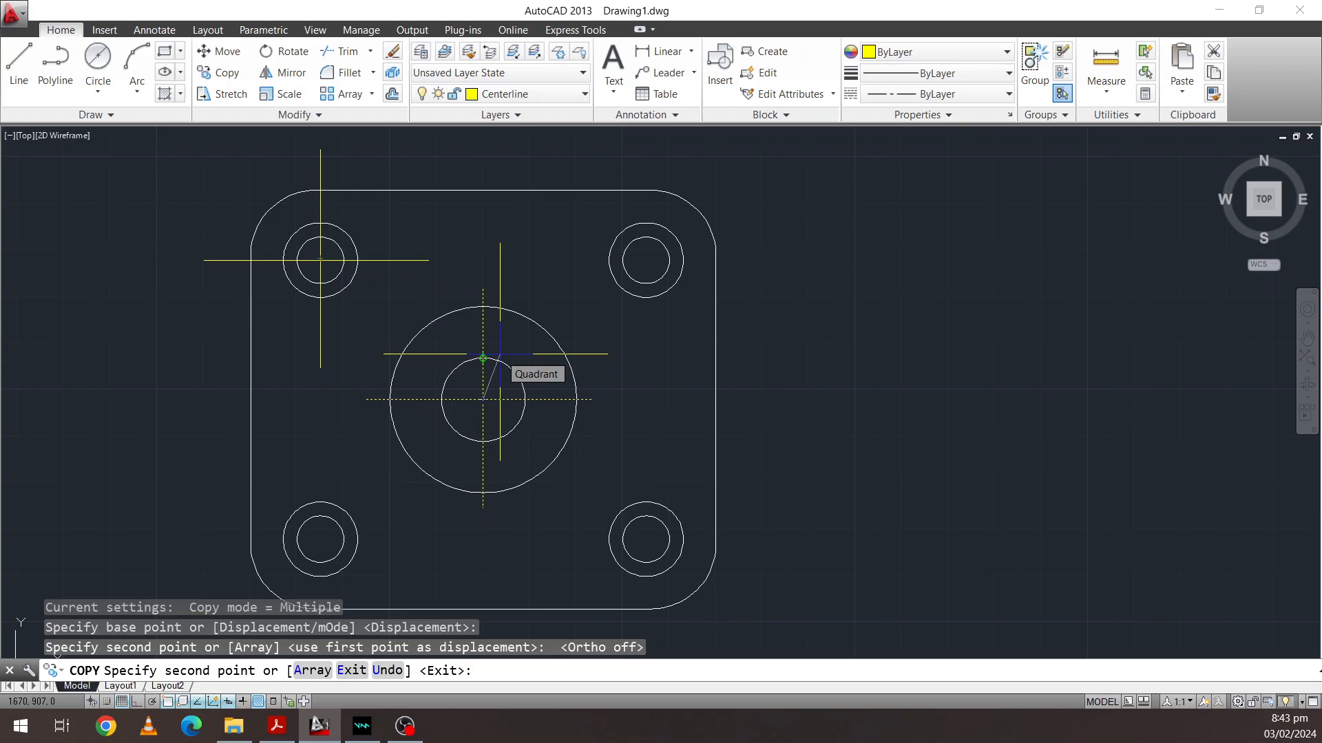
{"action": "key", "text": "Escape"}
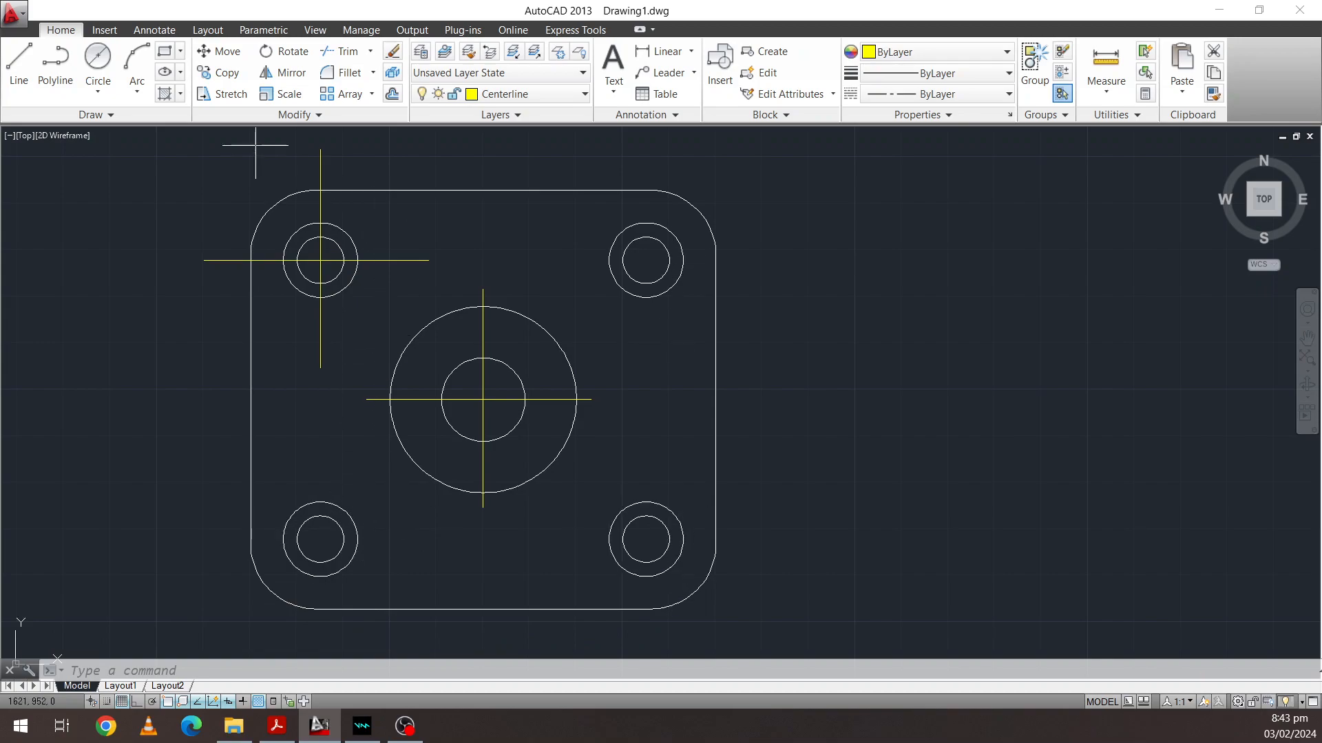
Scale the upper-left hole's two centerlines by a factor of 0.5 about their intersection
{"action": "left_click", "coordinate": [287, 97]}
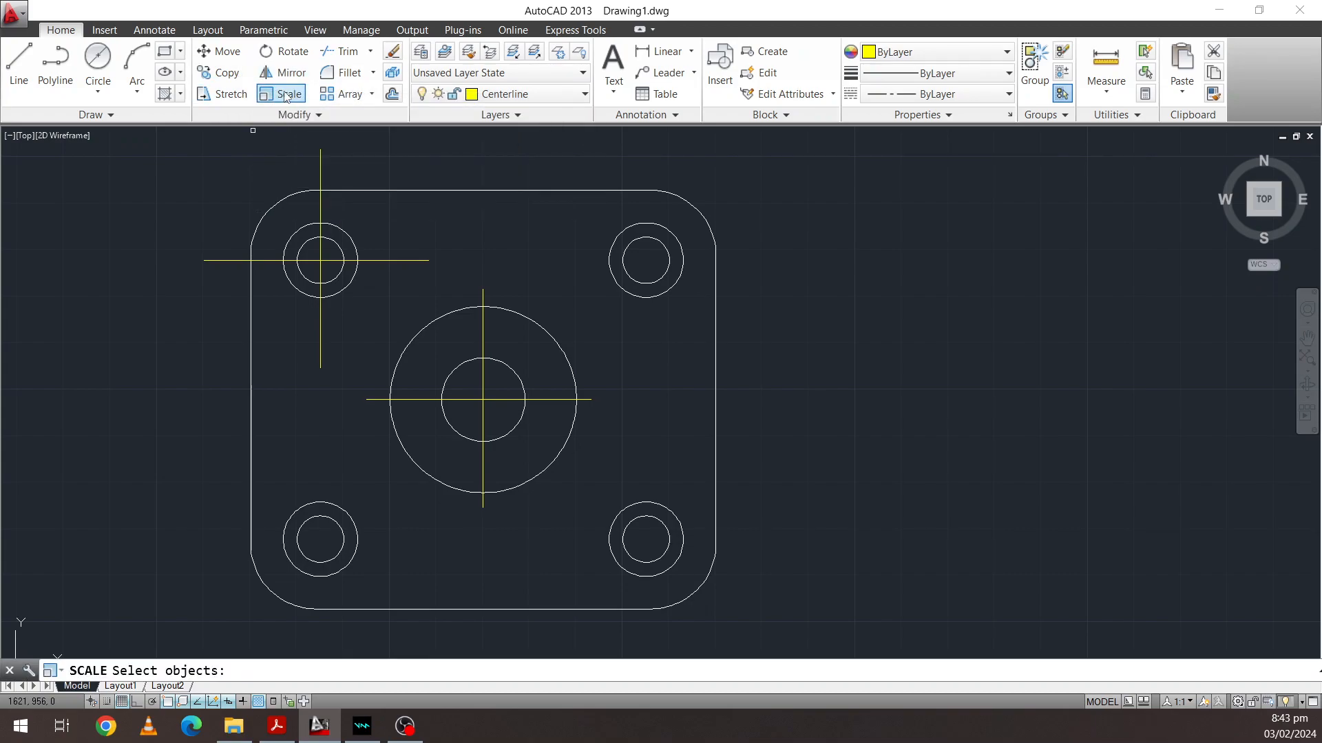
{"action": "scroll", "coordinate": [325, 272], "scroll_direction": "up", "scroll_amount": 6}
{"action": "left_click", "coordinate": [318, 333]}
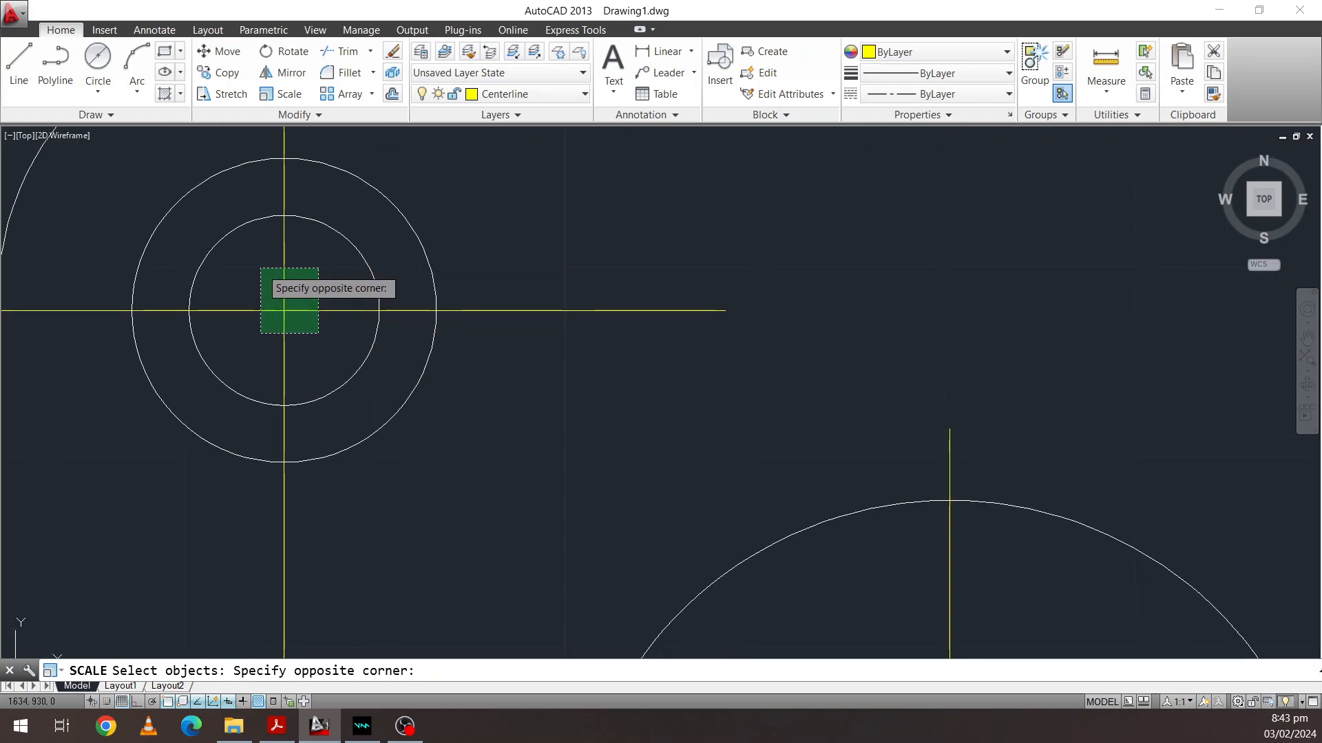
{"action": "left_click", "coordinate": [284, 290]}
{"action": "scroll", "coordinate": [285, 278], "scroll_direction": "down", "scroll_amount": 4}
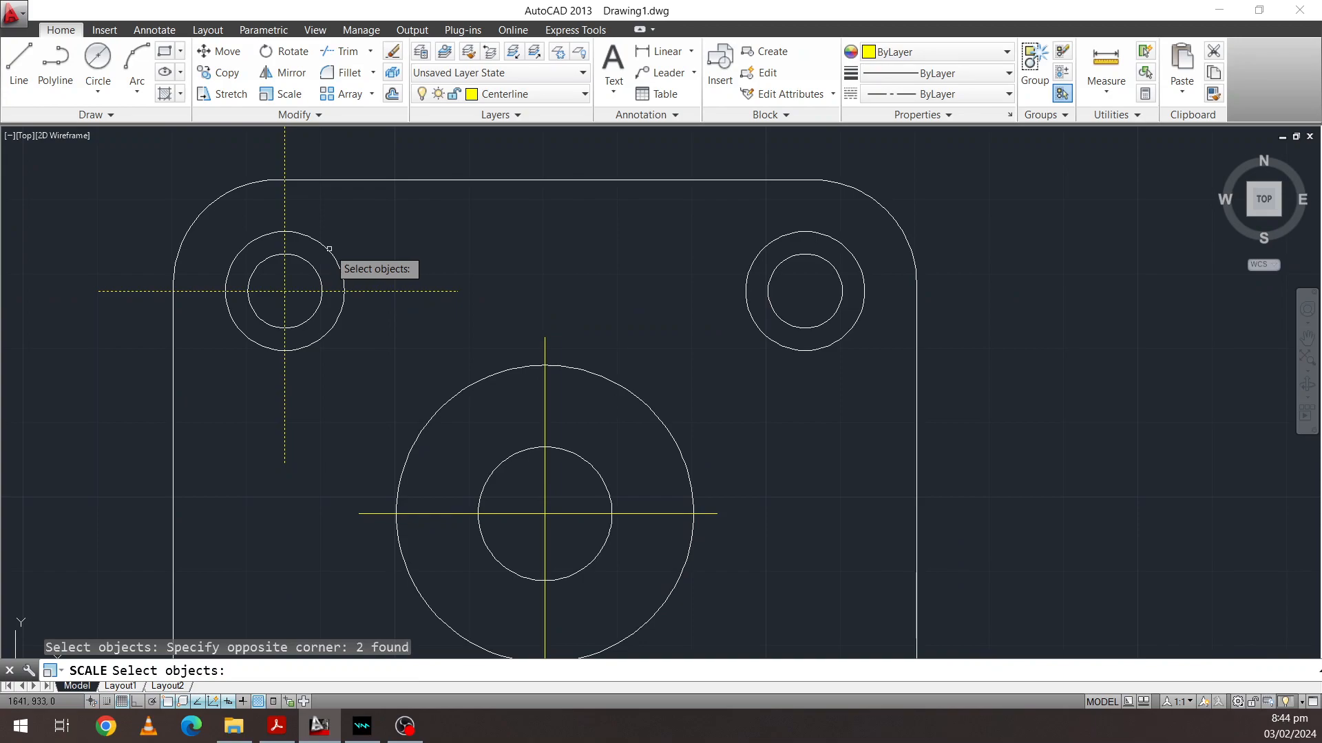
{"action": "key", "text": "Return"}
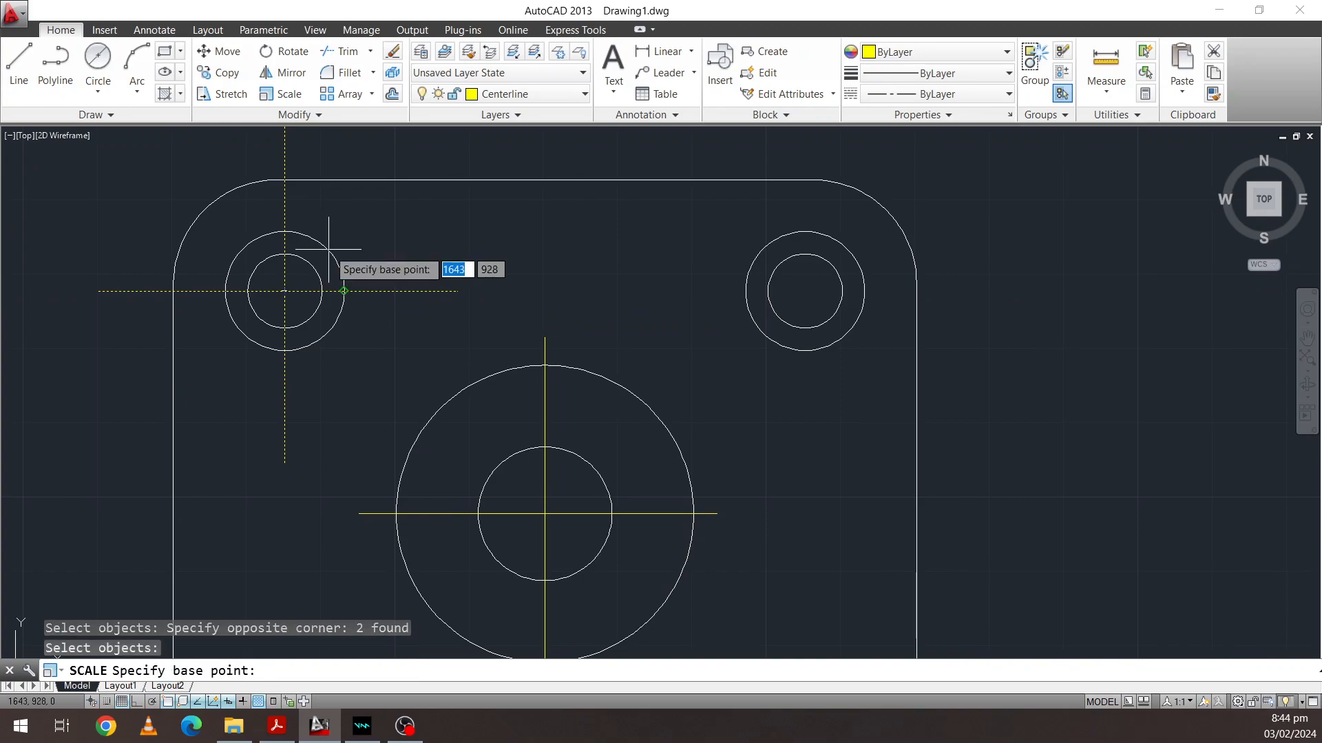
{"action": "scroll", "coordinate": [283, 294], "scroll_direction": "down", "scroll_amount": 4}
{"action": "scroll", "coordinate": [278, 297], "scroll_direction": "up", "scroll_amount": 8}
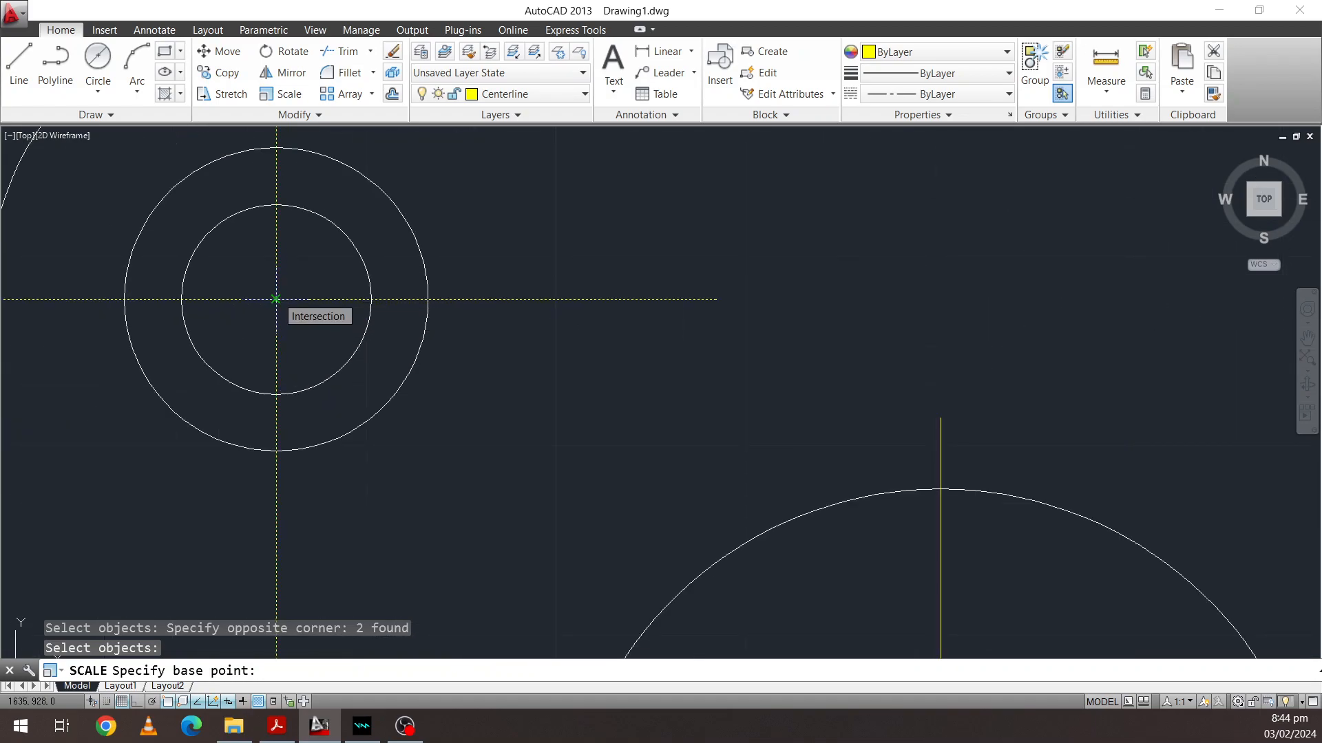
{"action": "left_click", "coordinate": [276, 299]}
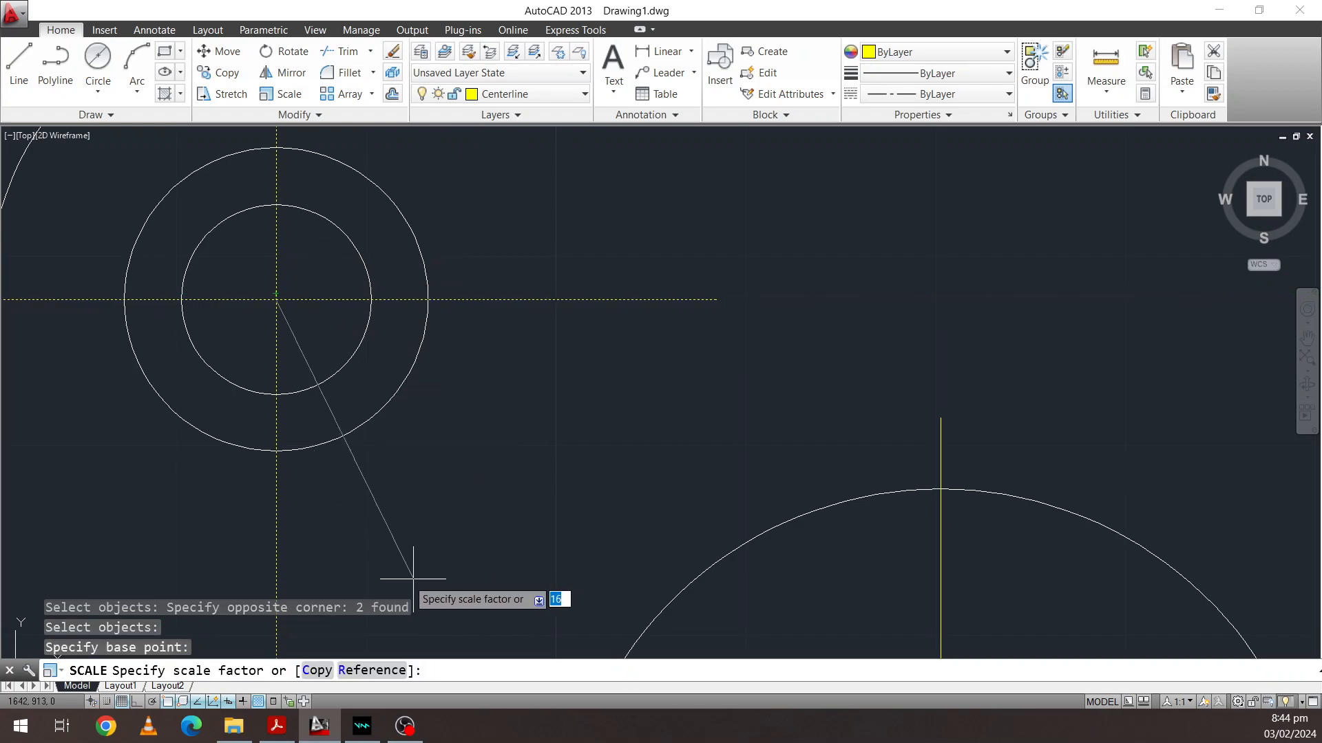
{"action": "scroll", "coordinate": [372, 347], "scroll_direction": "down", "scroll_amount": 7}
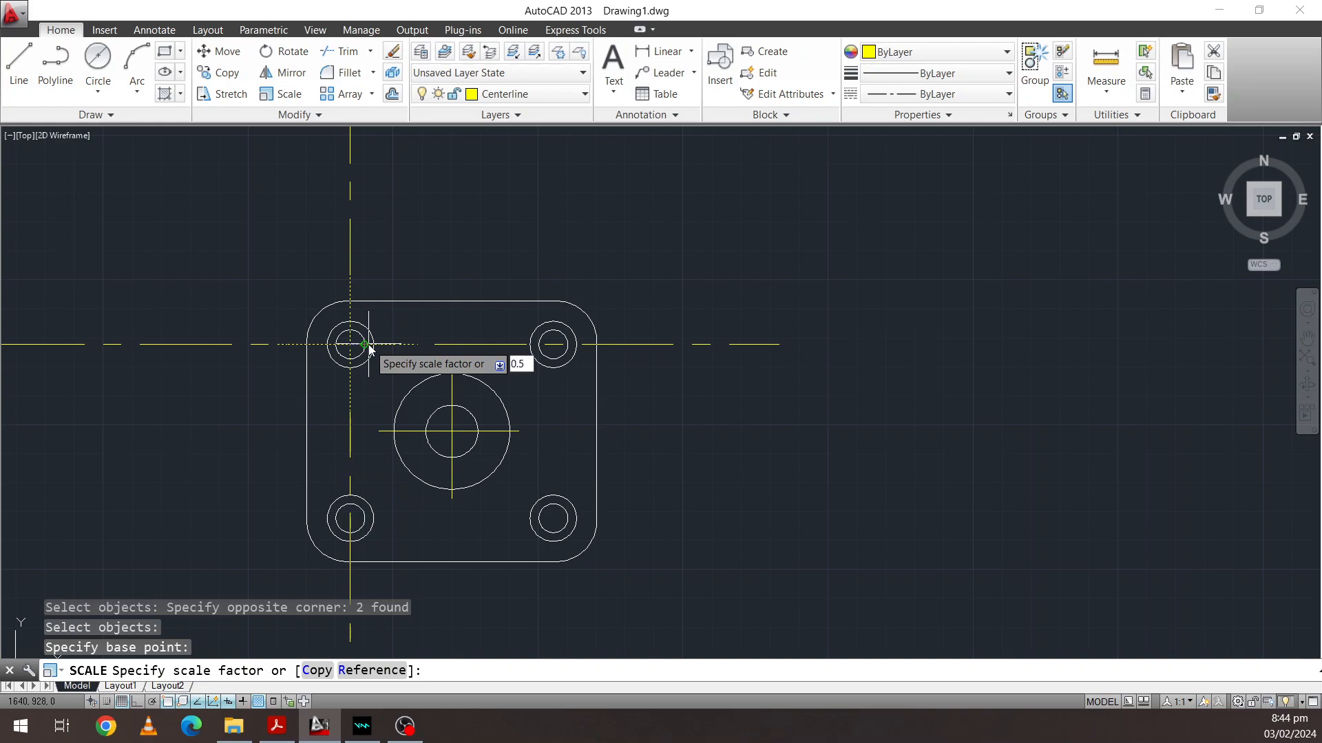
{"action": "key", "text": "Return"}
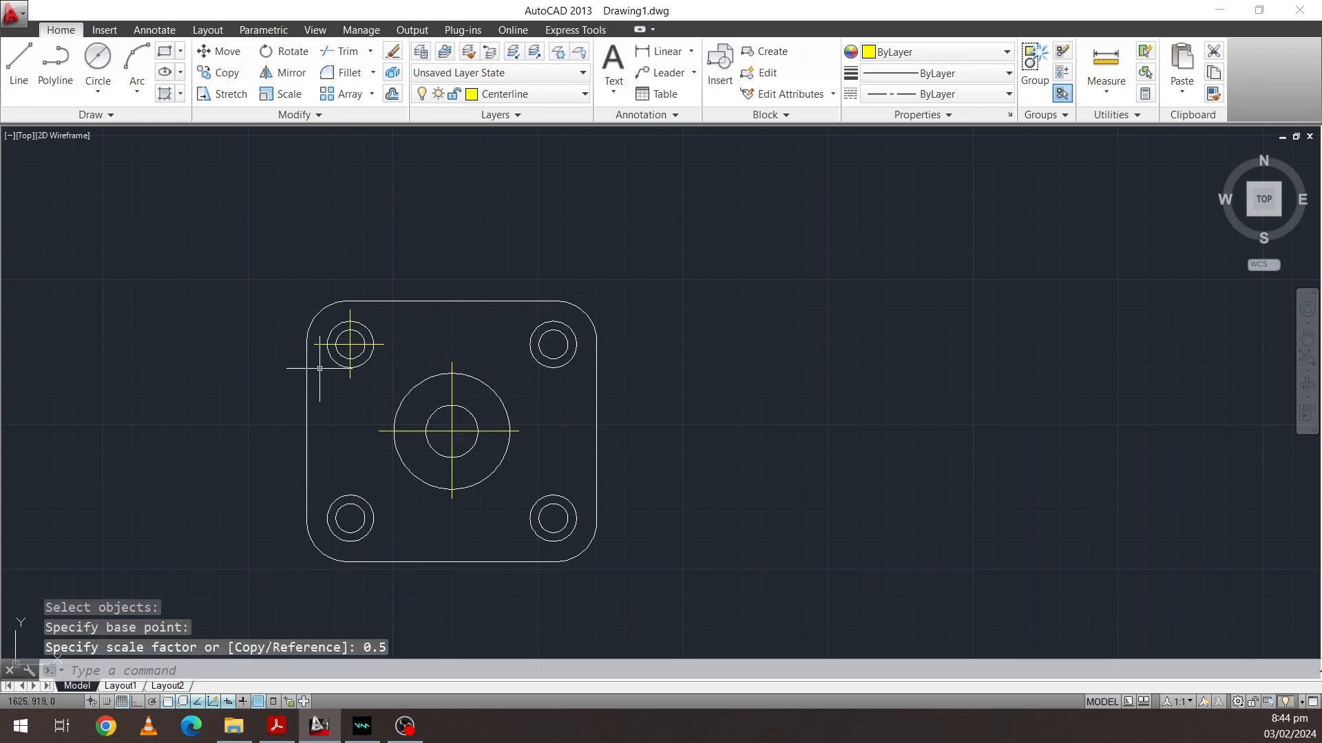
Copy the upper-left hole's two centerlines from its center to the centers of the other three corner holes
{"action": "scroll", "coordinate": [356, 341], "scroll_direction": "up", "scroll_amount": 8}
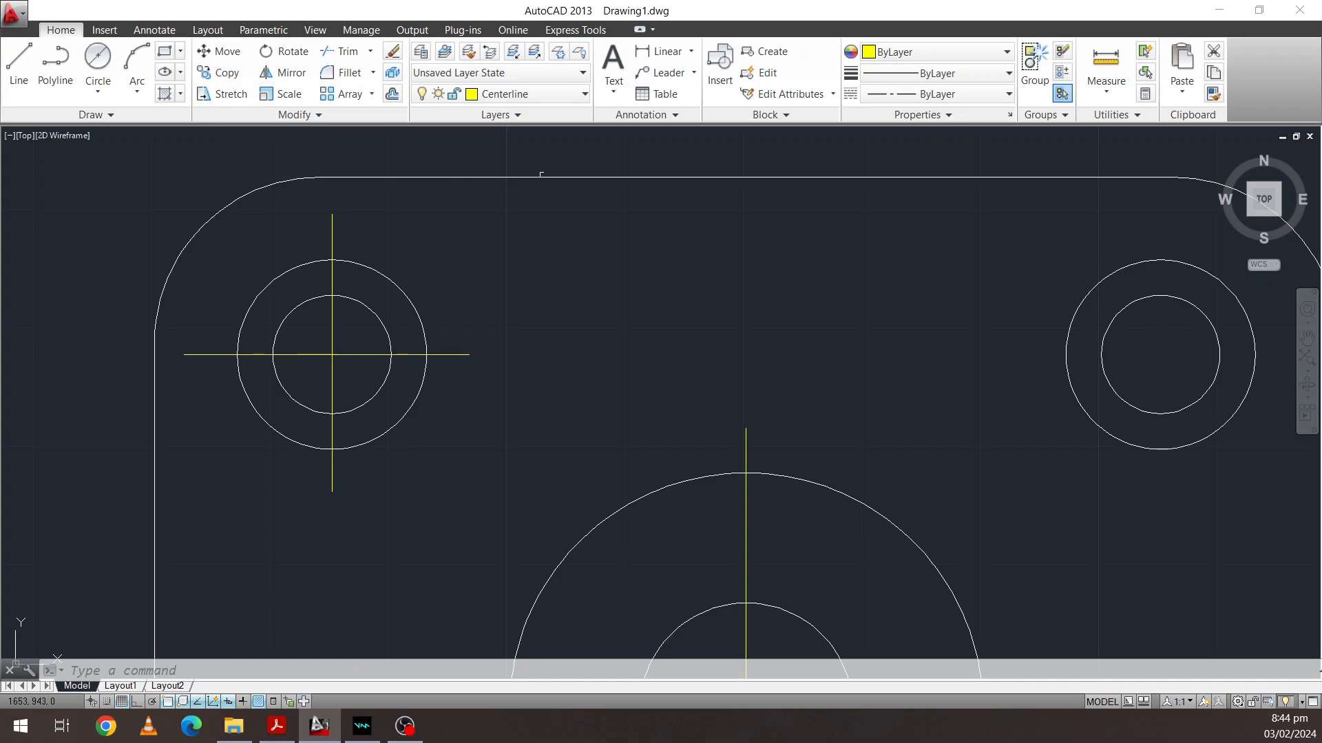
{"action": "scroll", "coordinate": [605, 248], "scroll_direction": "down", "scroll_amount": 5}
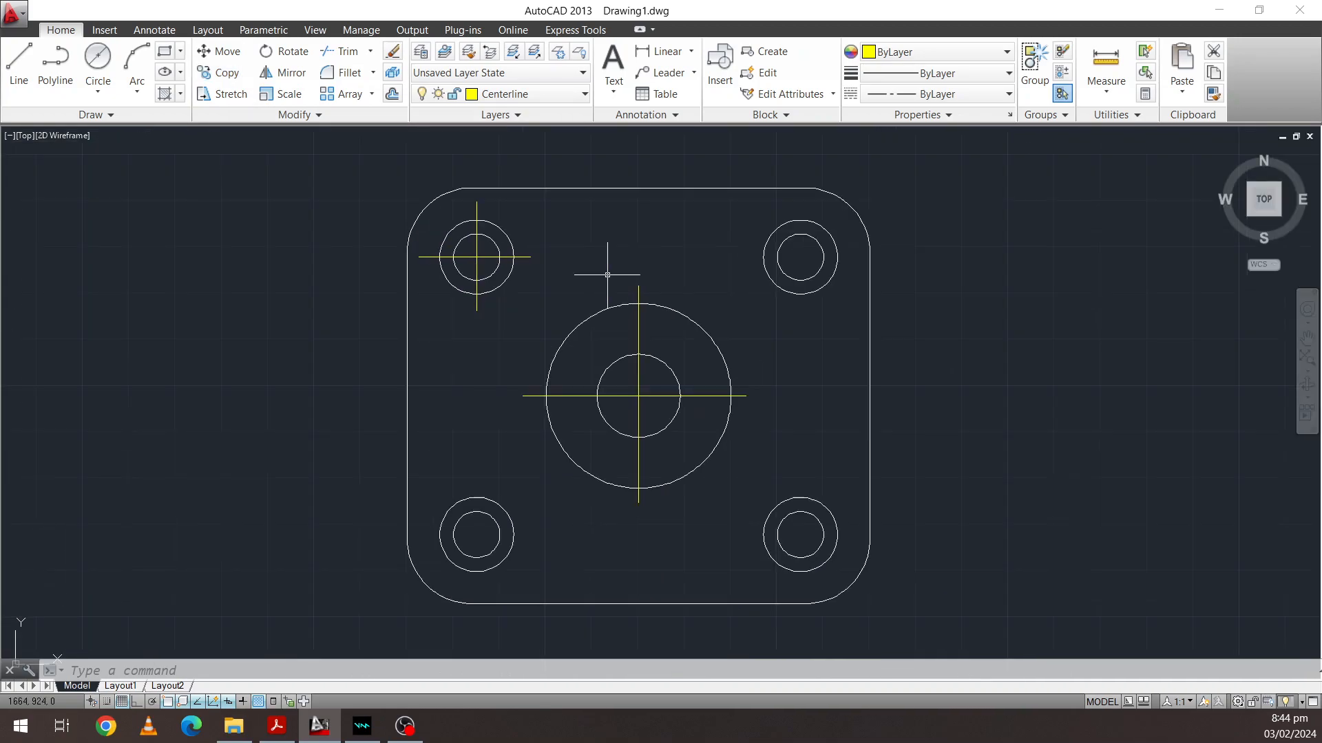
{"action": "left_click", "coordinate": [221, 72]}
{"action": "left_click", "coordinate": [484, 274]}
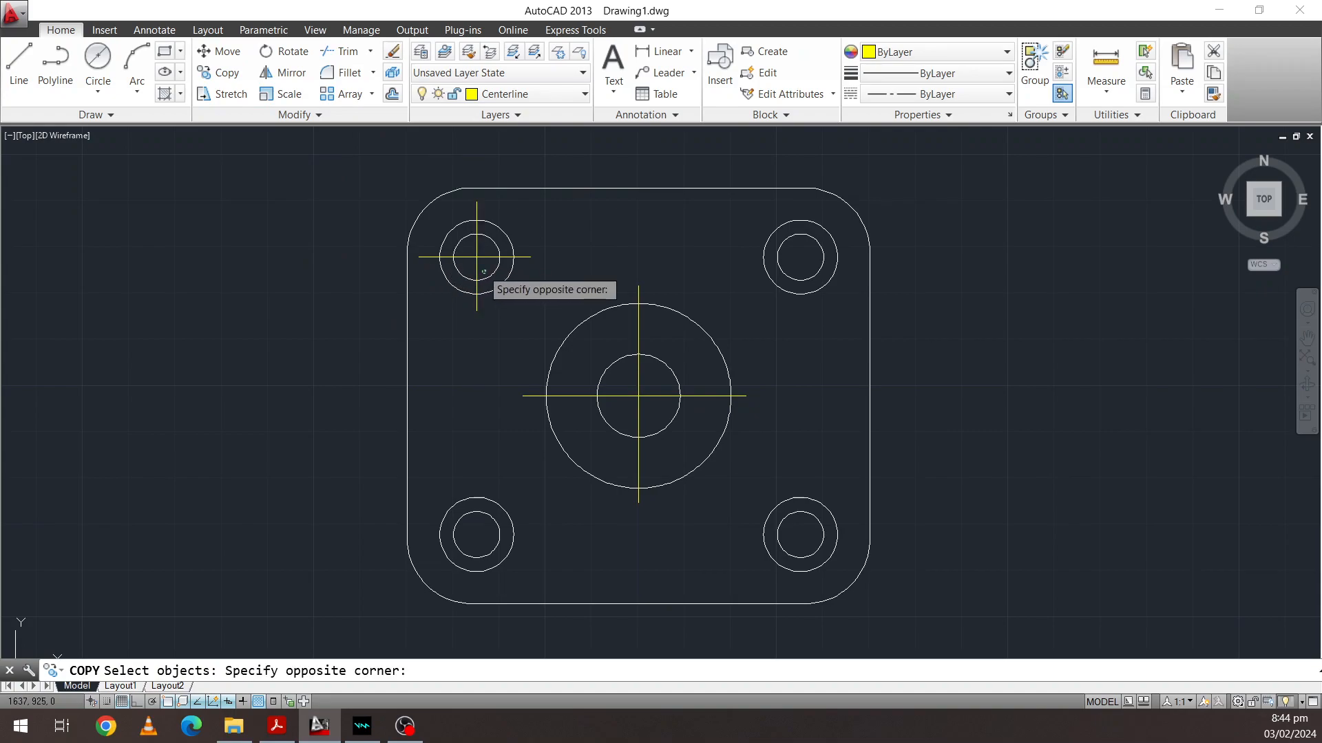
{"action": "left_click", "coordinate": [465, 252]}
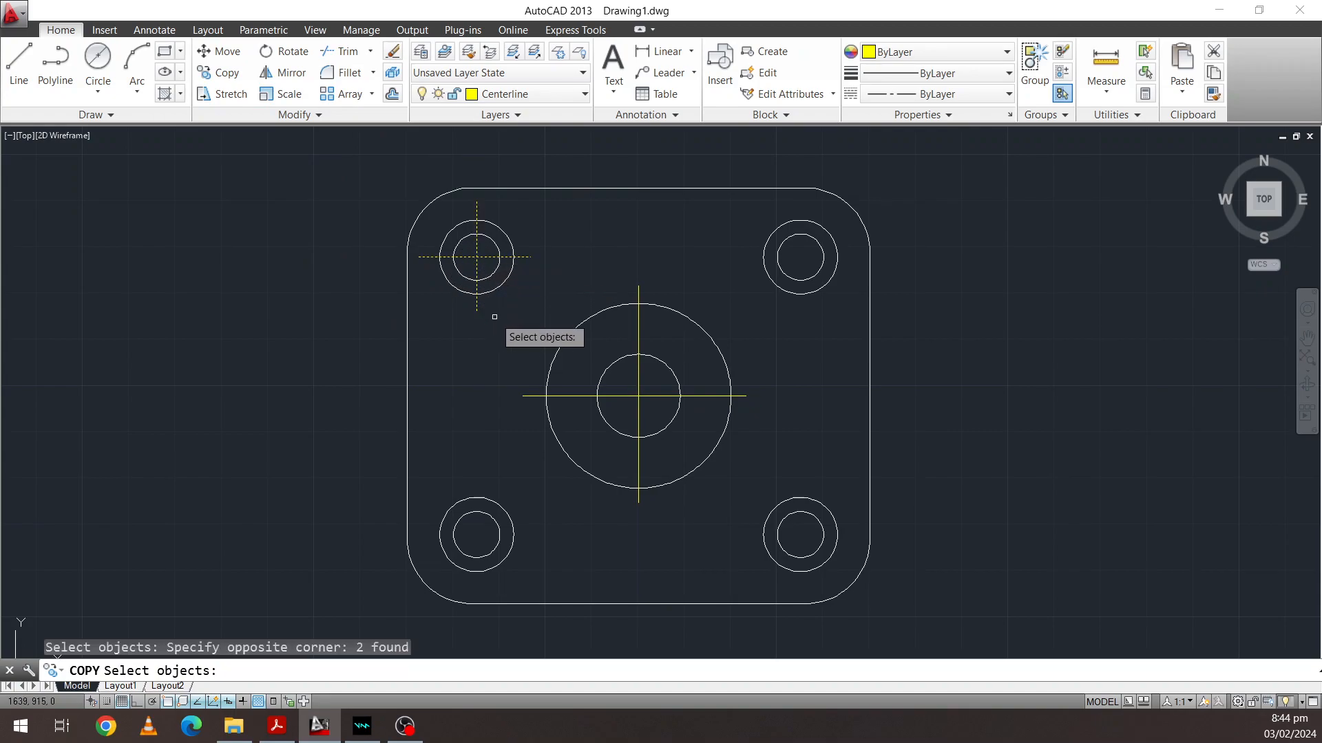
{"action": "key", "text": "Return"}
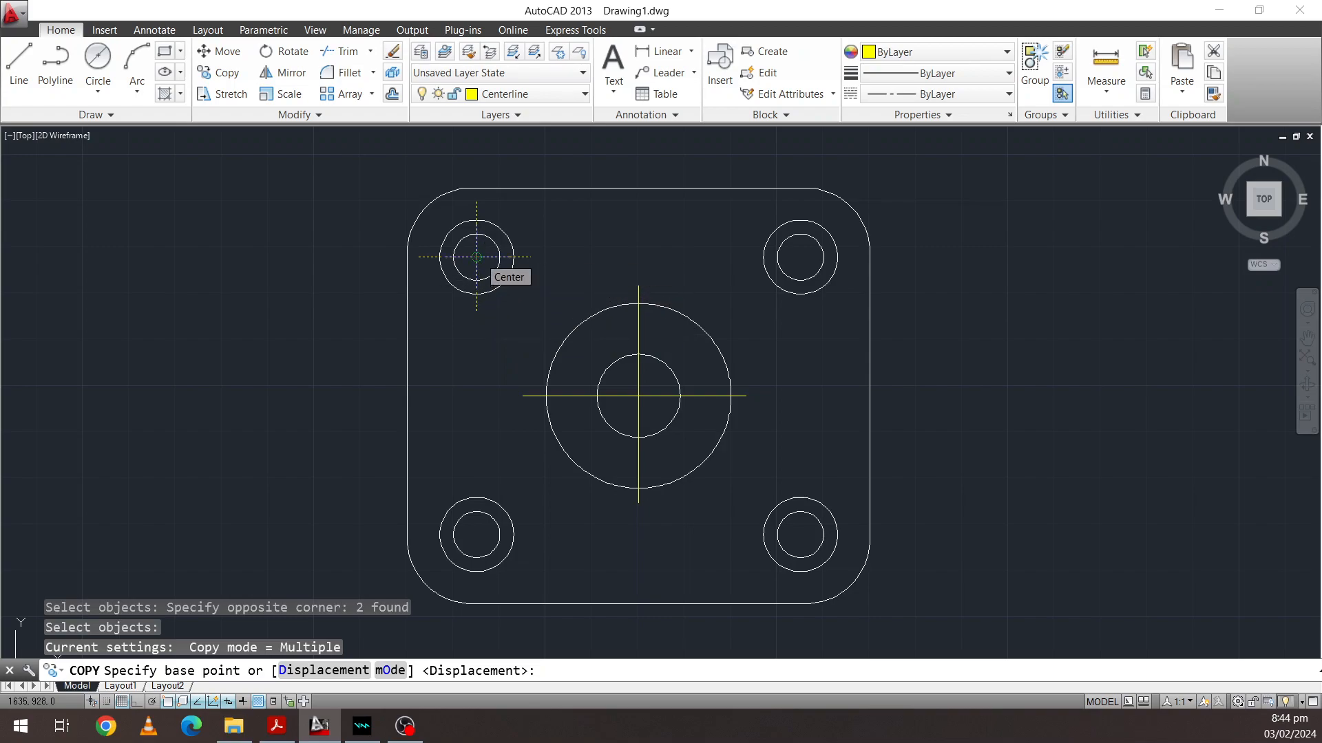
{"action": "left_click", "coordinate": [476, 257]}
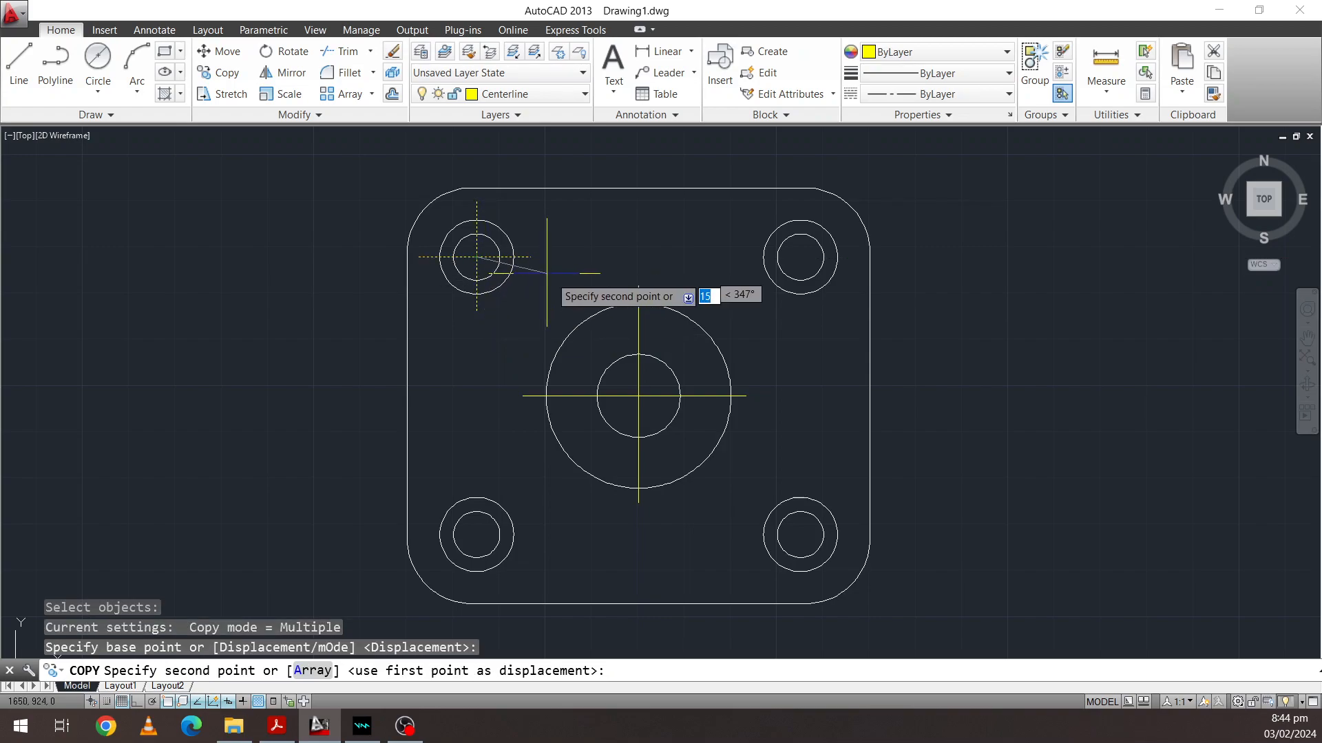
{"action": "left_click", "coordinate": [800, 256]}
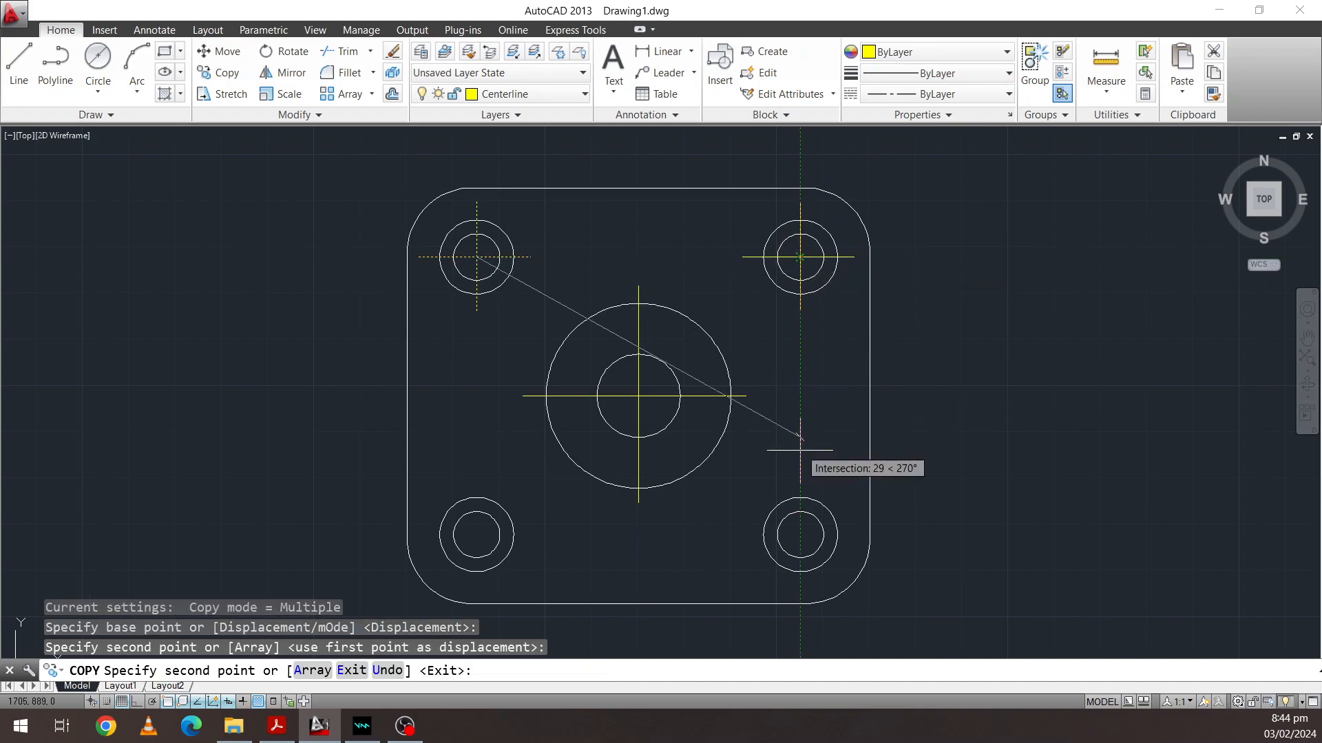
{"action": "left_click", "coordinate": [800, 534]}
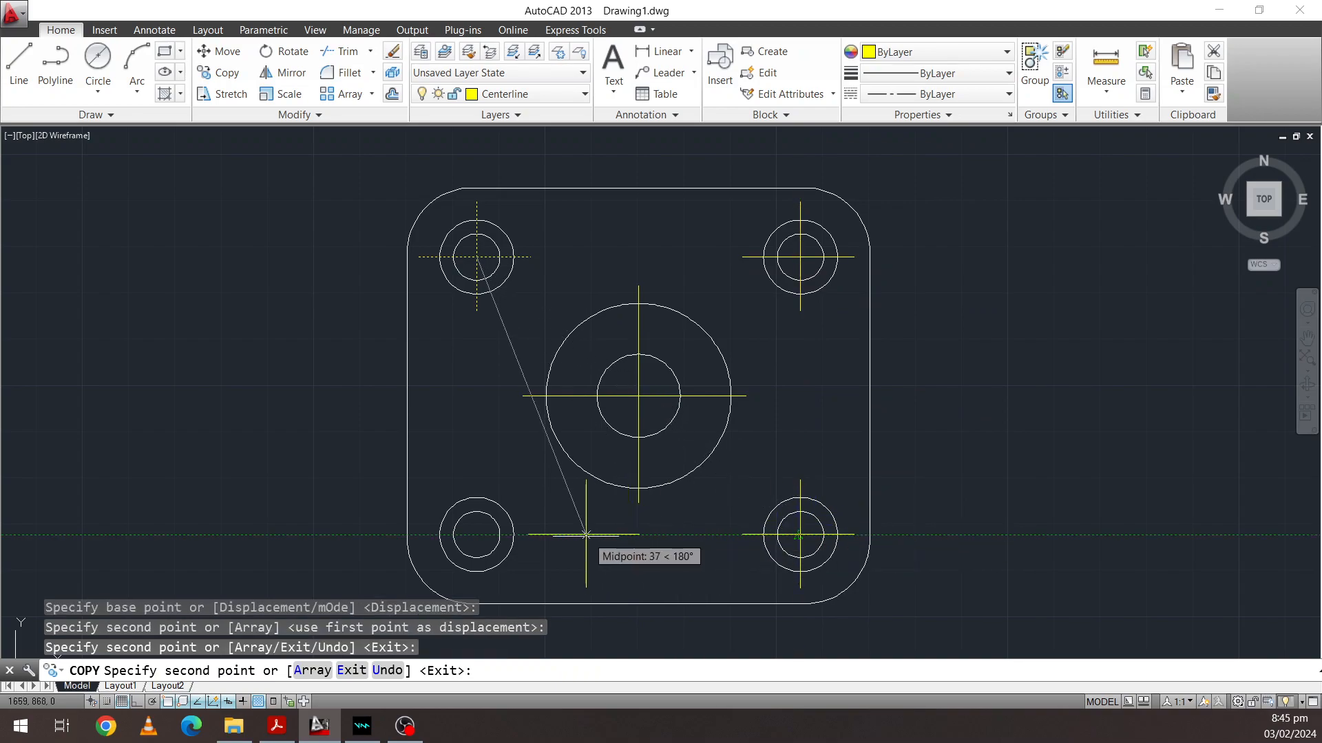
{"action": "left_click", "coordinate": [476, 535]}
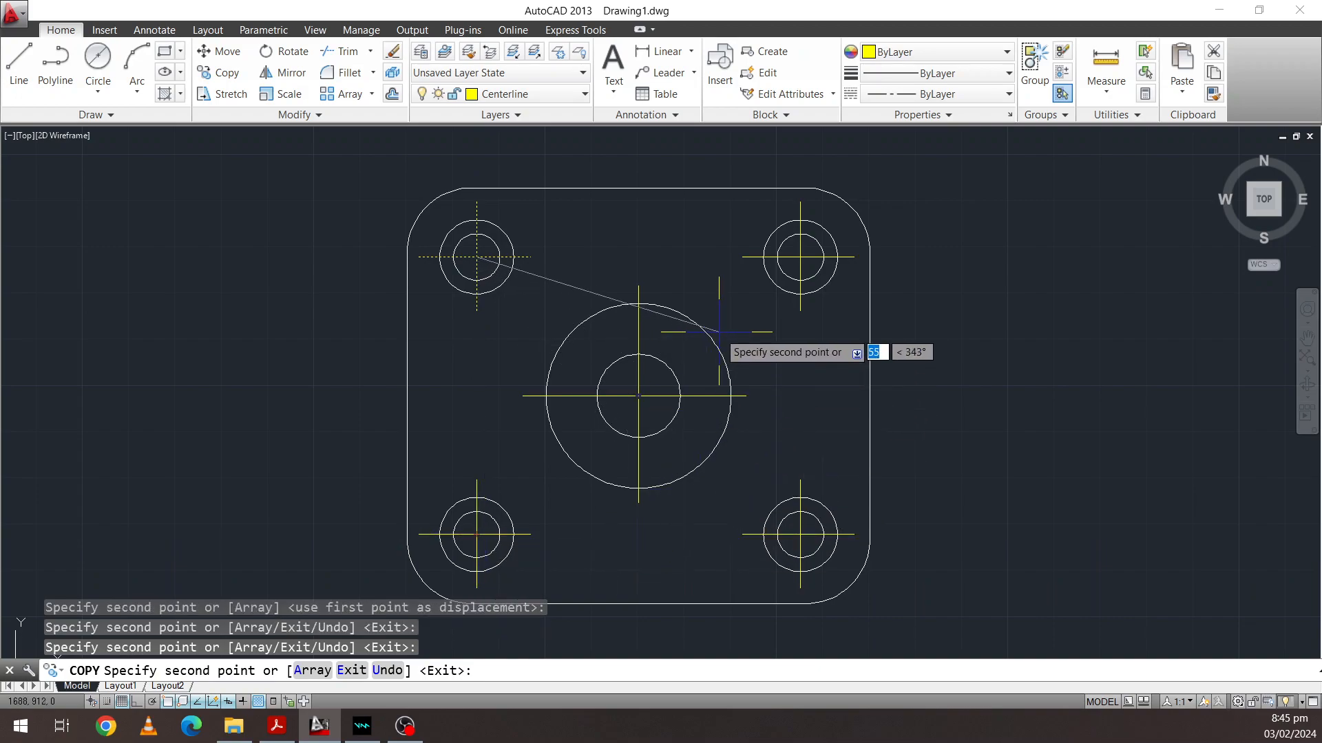
{"action": "key", "text": "Escape"}
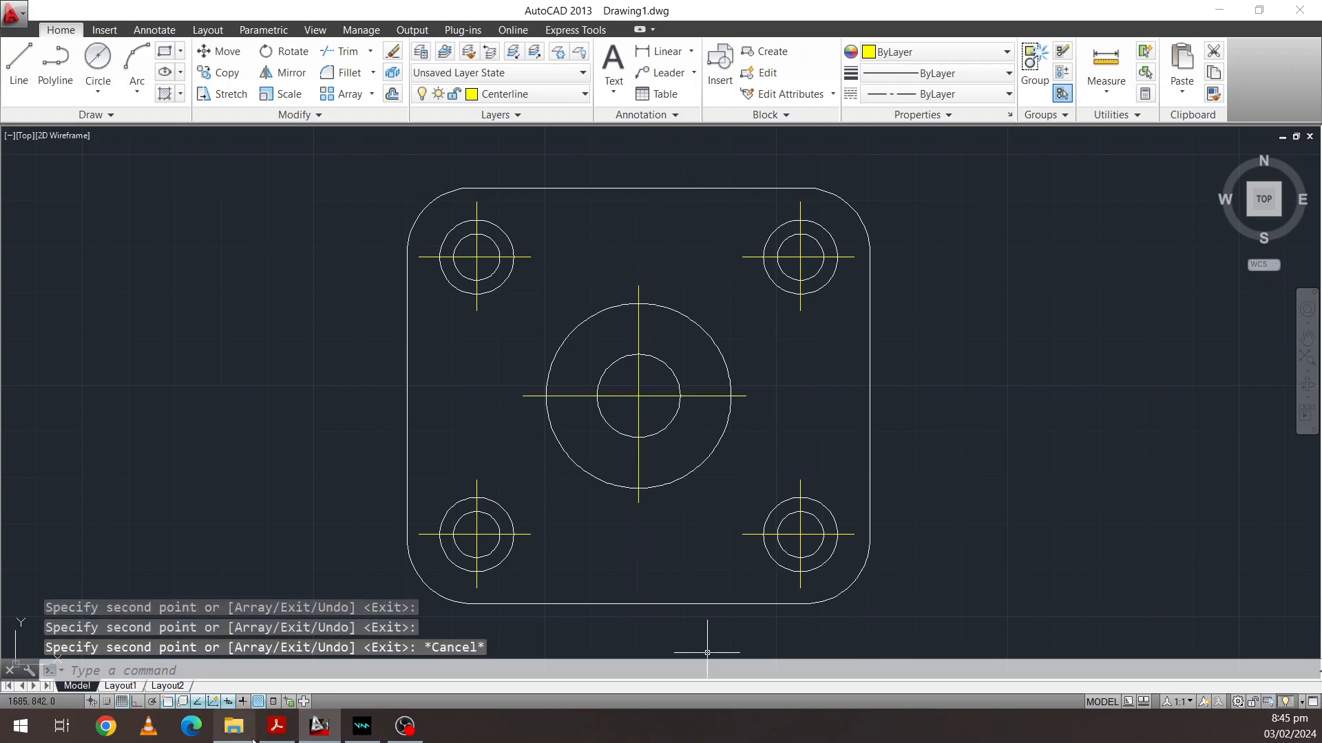
Switch to the PDF to check the plate's dimensions and layer table, and return to AutoCAD
{"action": "left_click", "coordinate": [277, 726]}
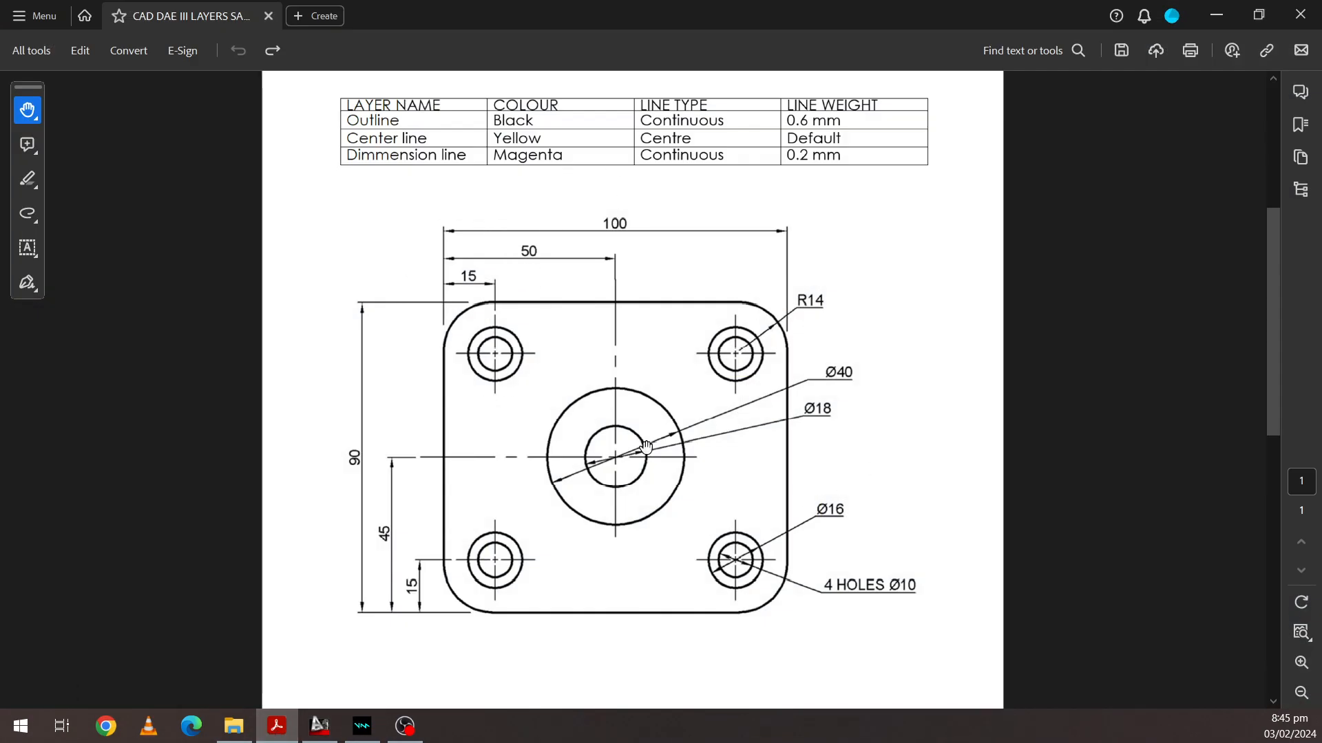
{"action": "scroll", "coordinate": [615, 441], "scroll_direction": "up", "scroll_amount": 3}
{"action": "scroll", "coordinate": [649, 391], "scroll_direction": "down", "scroll_amount": 2}
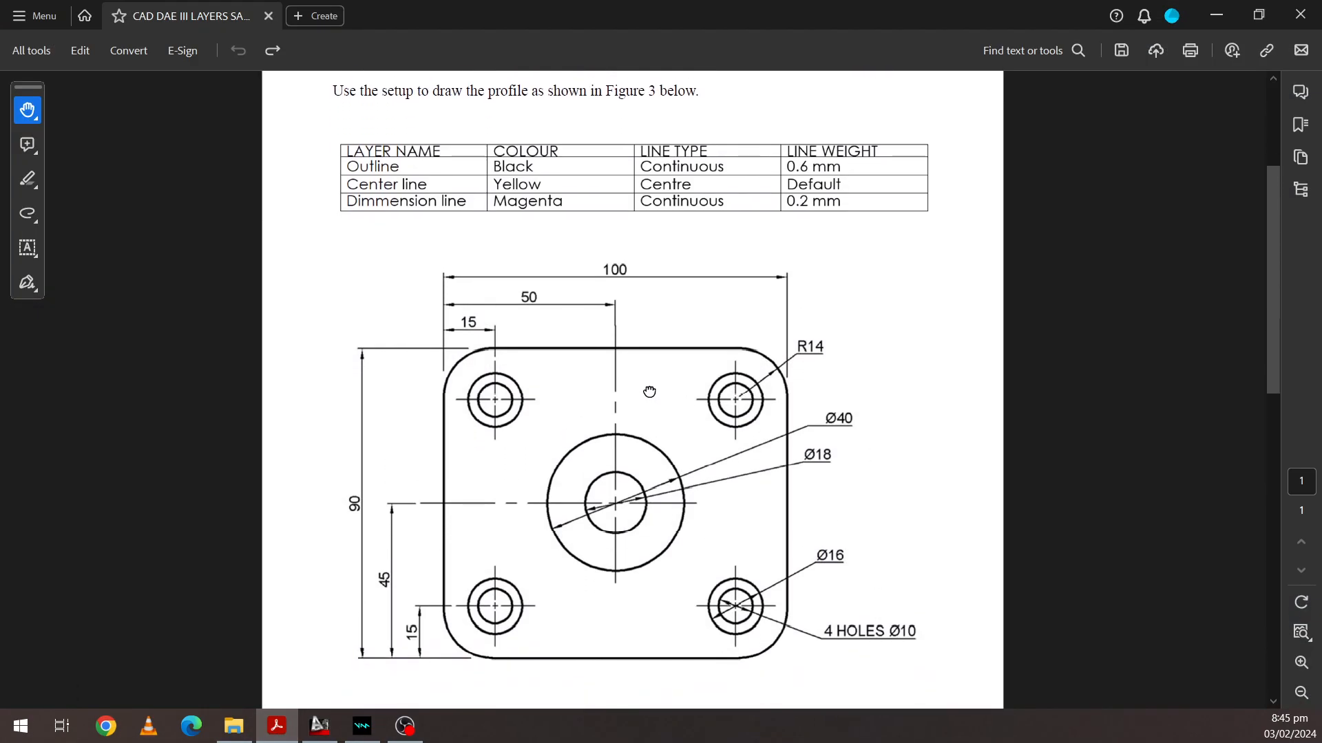
{"action": "scroll", "coordinate": [649, 392], "scroll_direction": "down", "scroll_amount": 1}
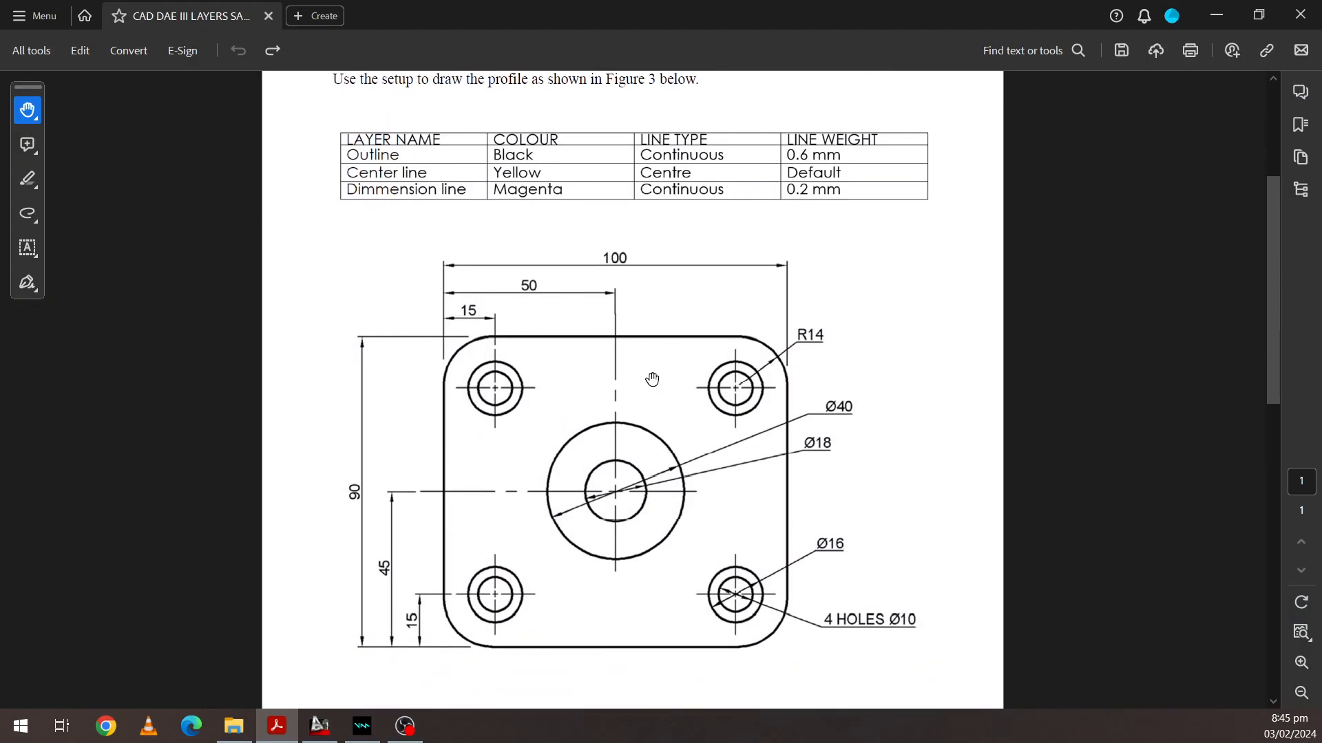
{"action": "left_click", "coordinate": [330, 725]}
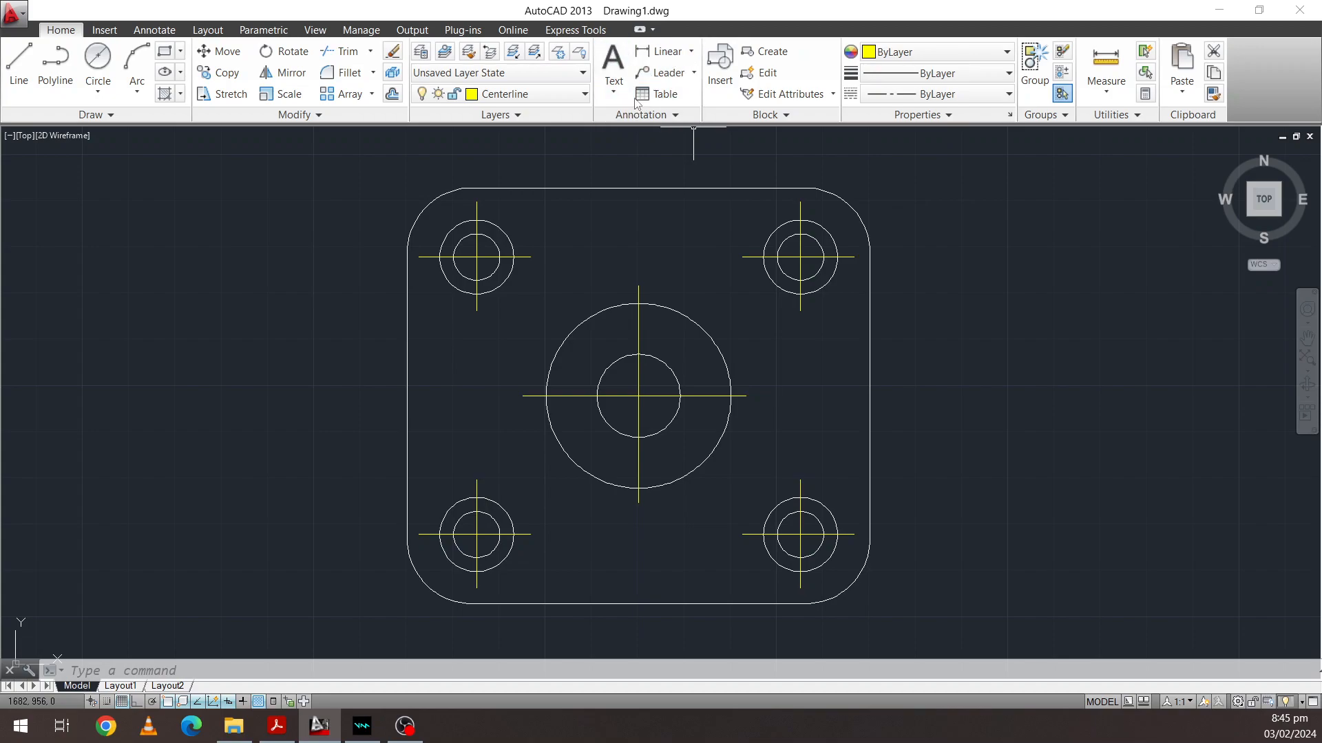
Look through the available dimension types and compare them with the dimensions in the PDF drawing
{"action": "left_click", "coordinate": [148, 35]}
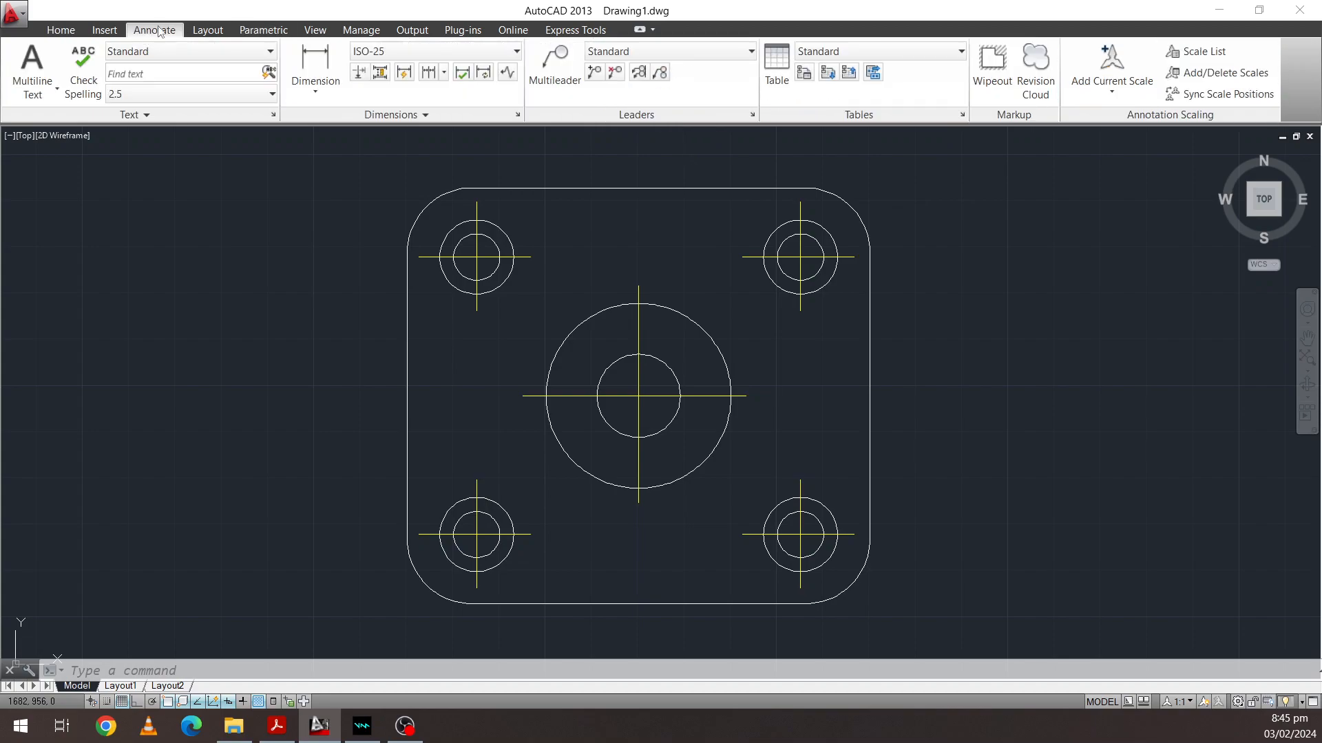
{"action": "left_click", "coordinate": [63, 31]}
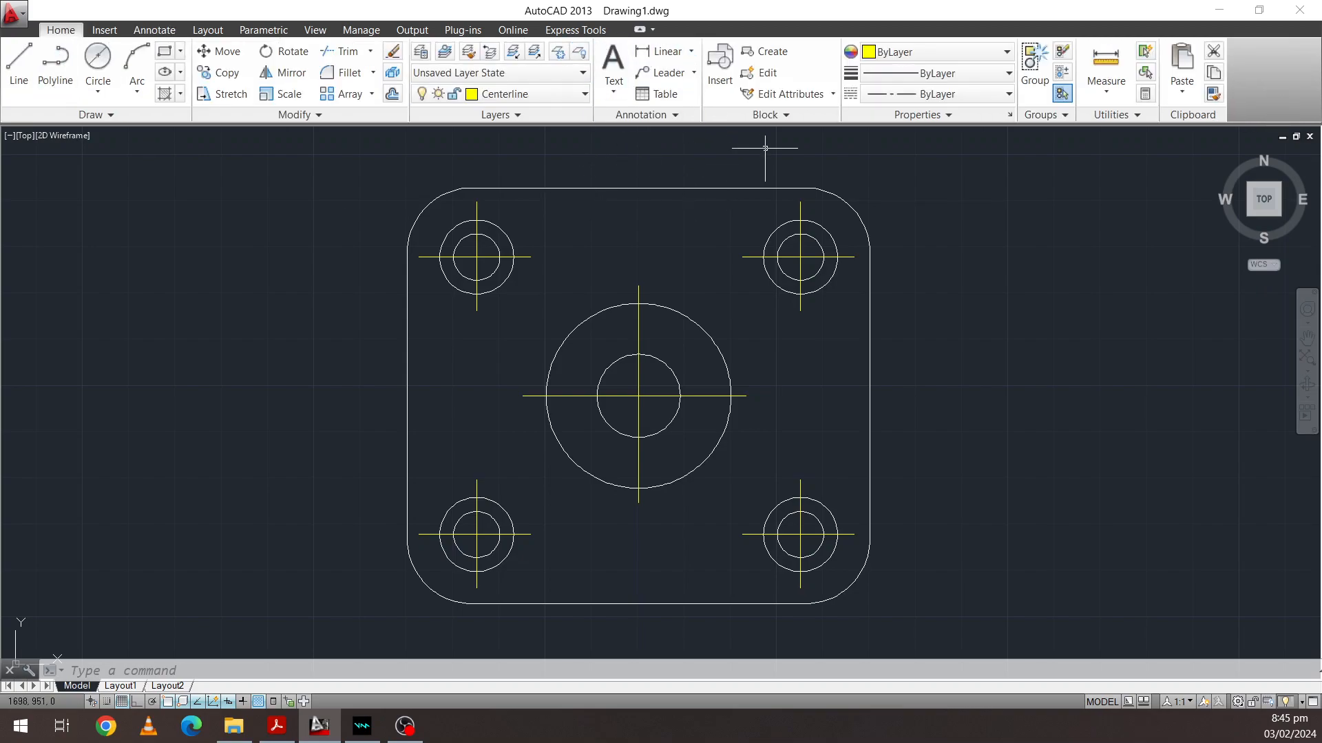
{"action": "left_click", "coordinate": [690, 52]}
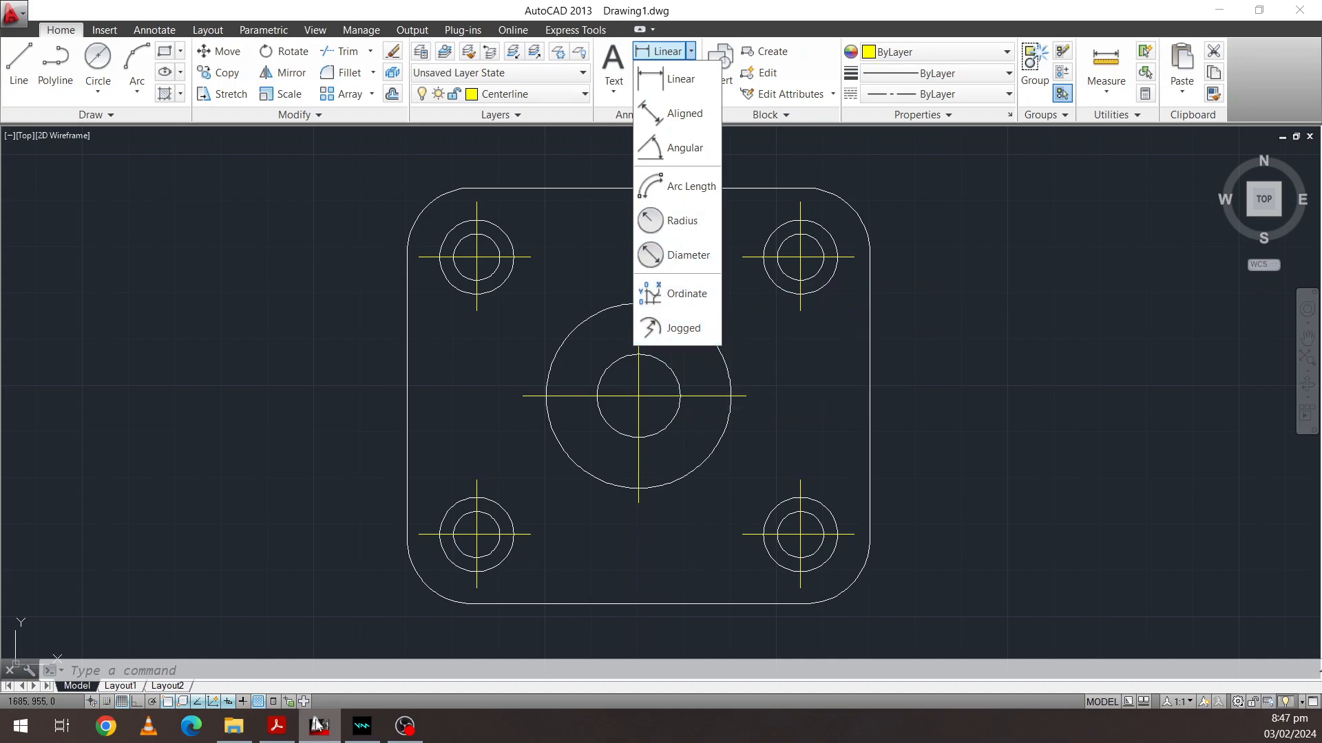
{"action": "left_click", "coordinate": [277, 726]}
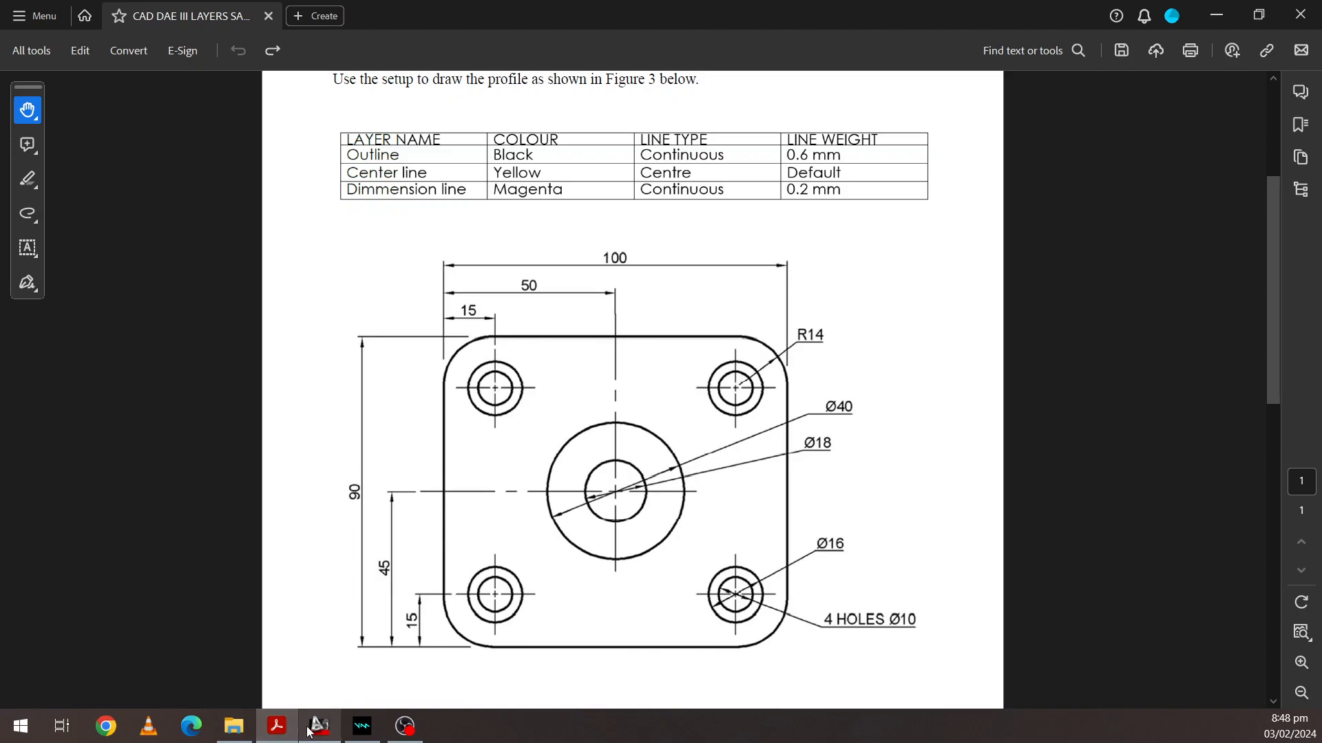
Return to AutoCAD and place a linear dimension for the plate's overall width above its upper edge
{"action": "mouse_move", "coordinate": [308, 732]}
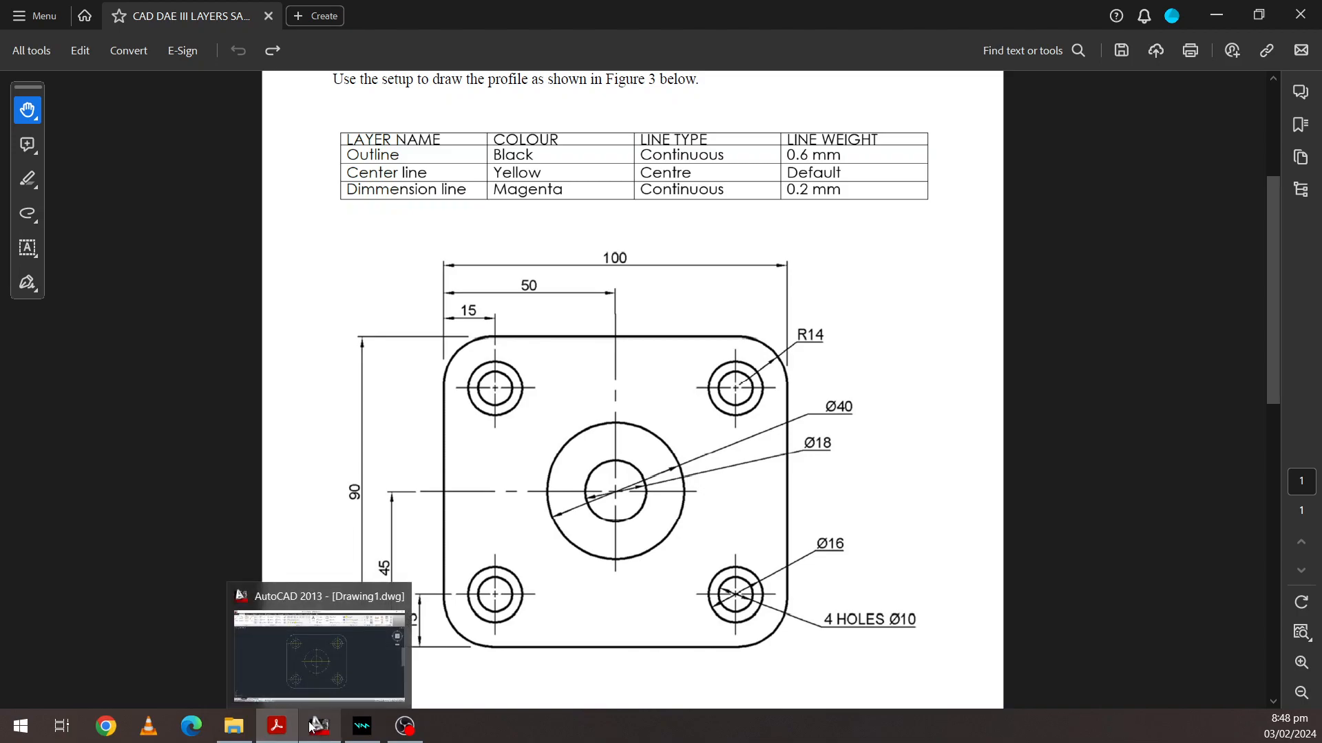
{"action": "left_click", "coordinate": [329, 735]}
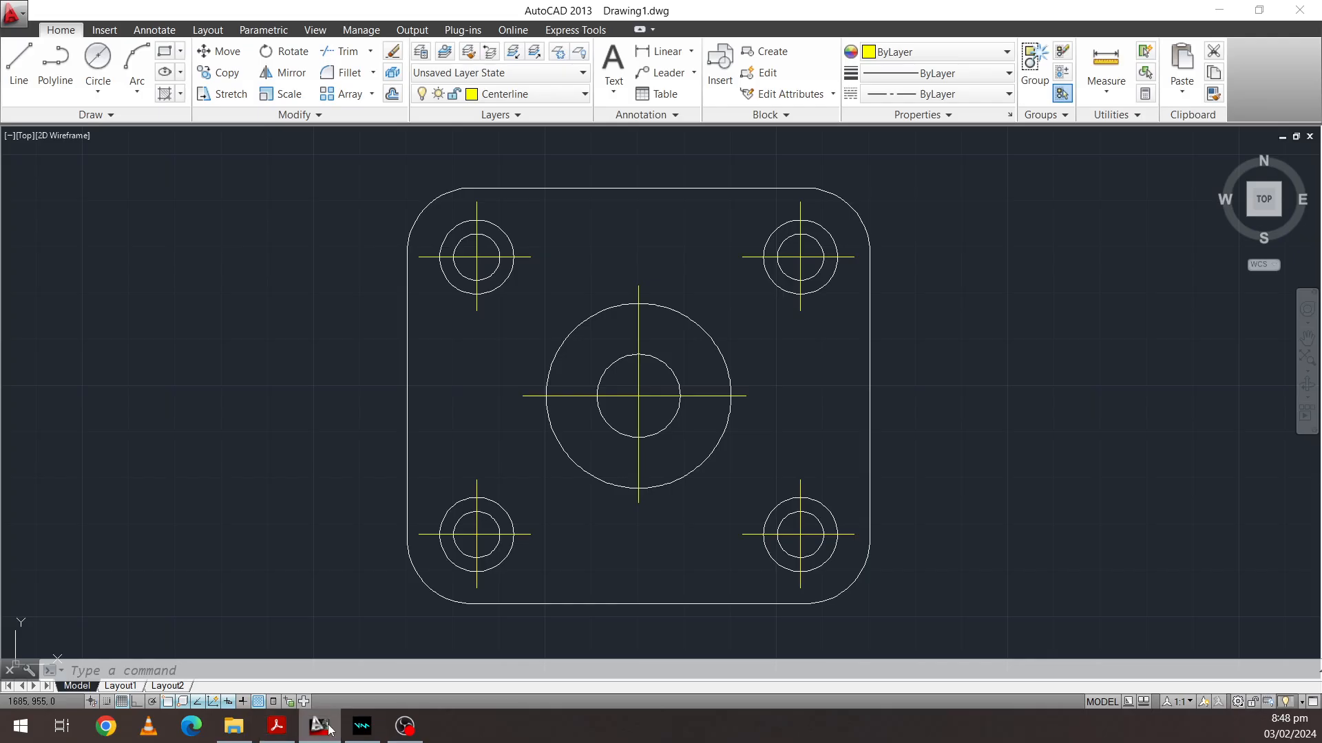
{"action": "left_click", "coordinate": [665, 53]}
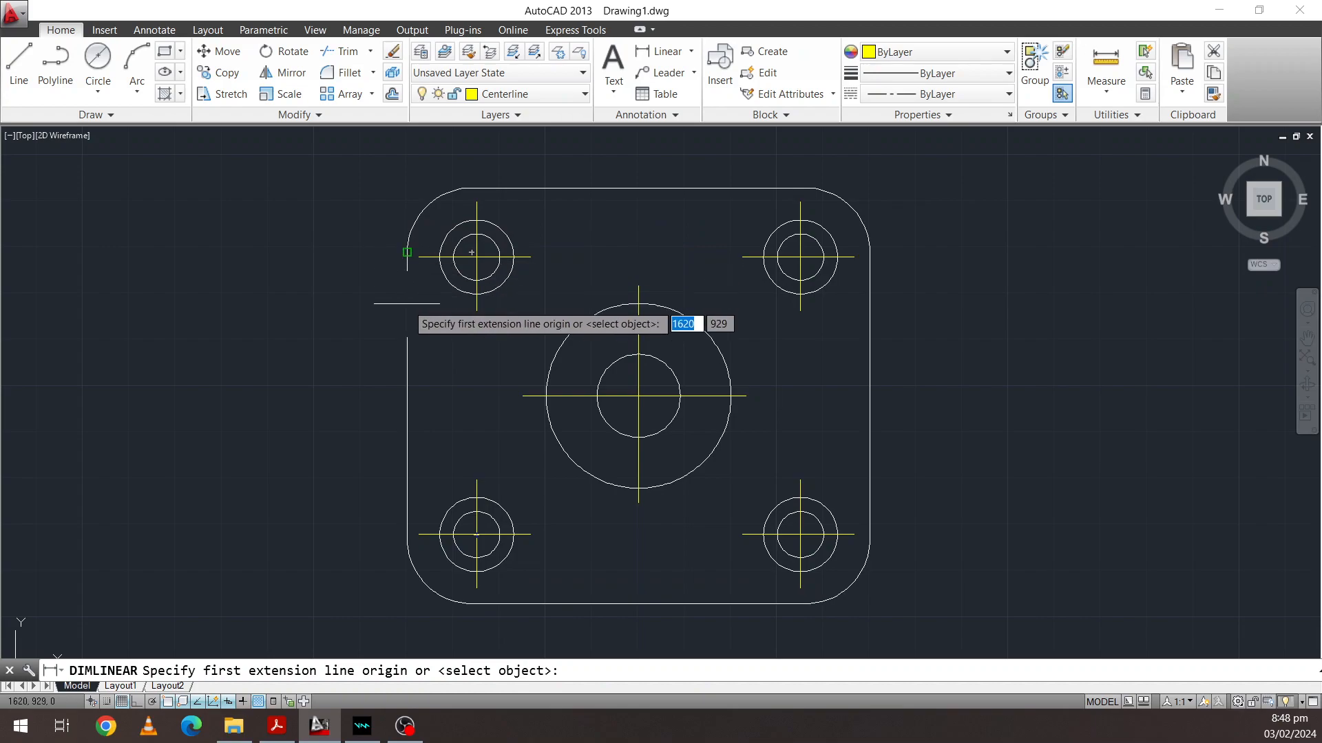
{"action": "left_click", "coordinate": [407, 252]}
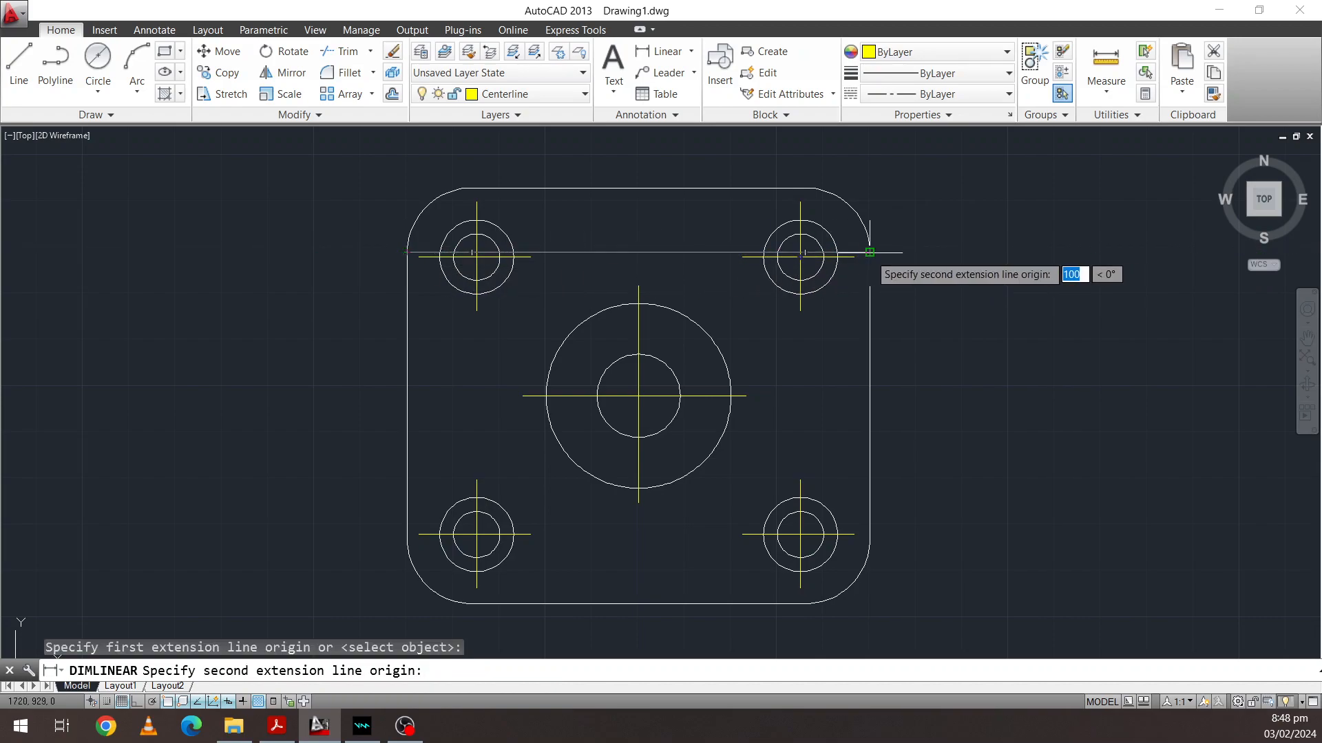
{"action": "left_click", "coordinate": [871, 252]}
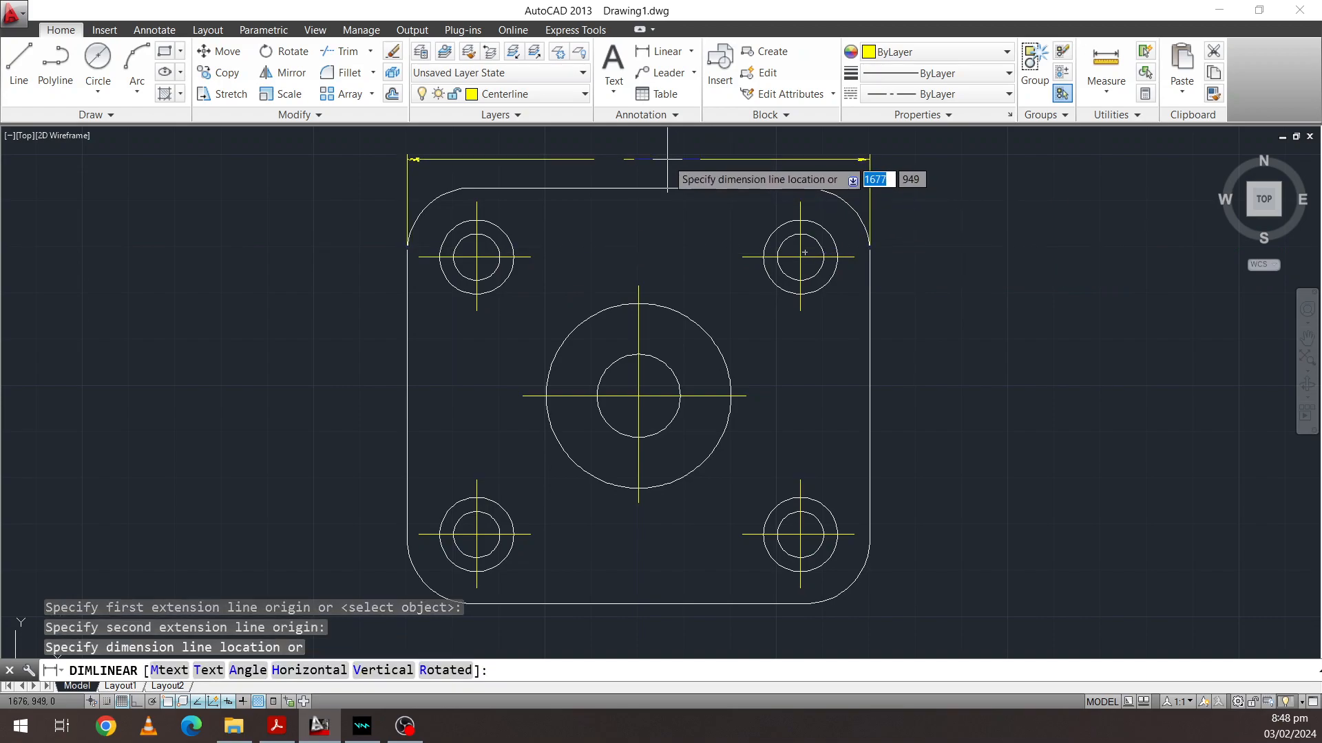
{"action": "left_click", "coordinate": [667, 159]}
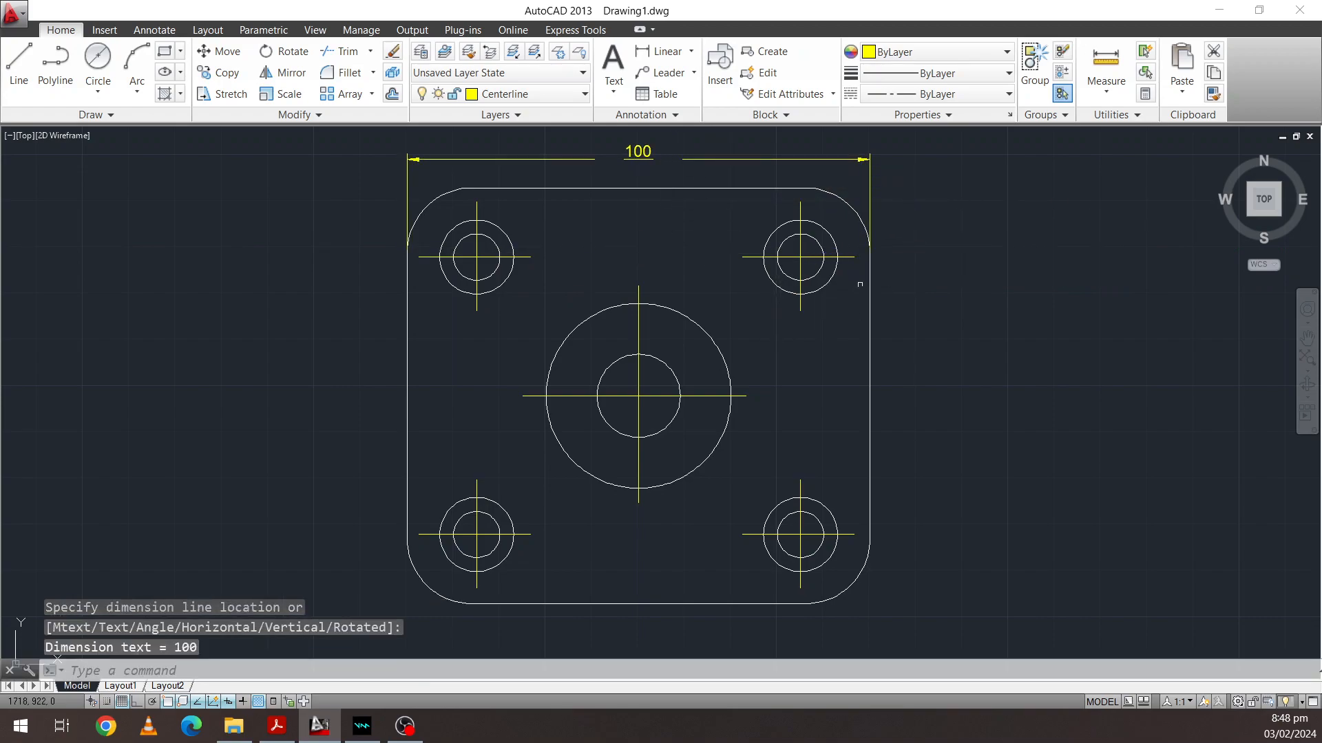
Move the plate's overall width dimension to the Dimension line layer and make that layer current
{"action": "middle_click_drag", "start_coordinate": [932, 297], "coordinate": [936, 311]}
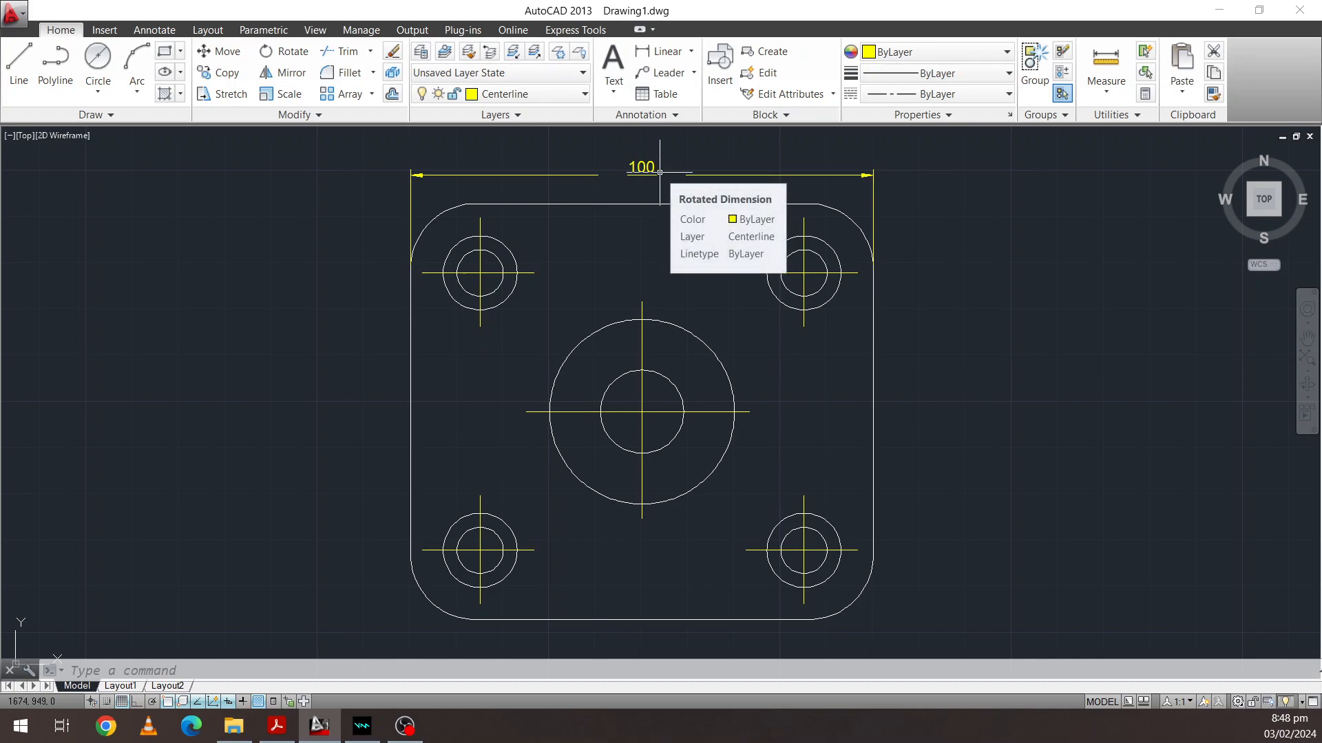
{"action": "scroll", "coordinate": [658, 172], "scroll_direction": "up", "scroll_amount": 6}
{"action": "scroll", "coordinate": [610, 174], "scroll_direction": "down", "scroll_amount": 5}
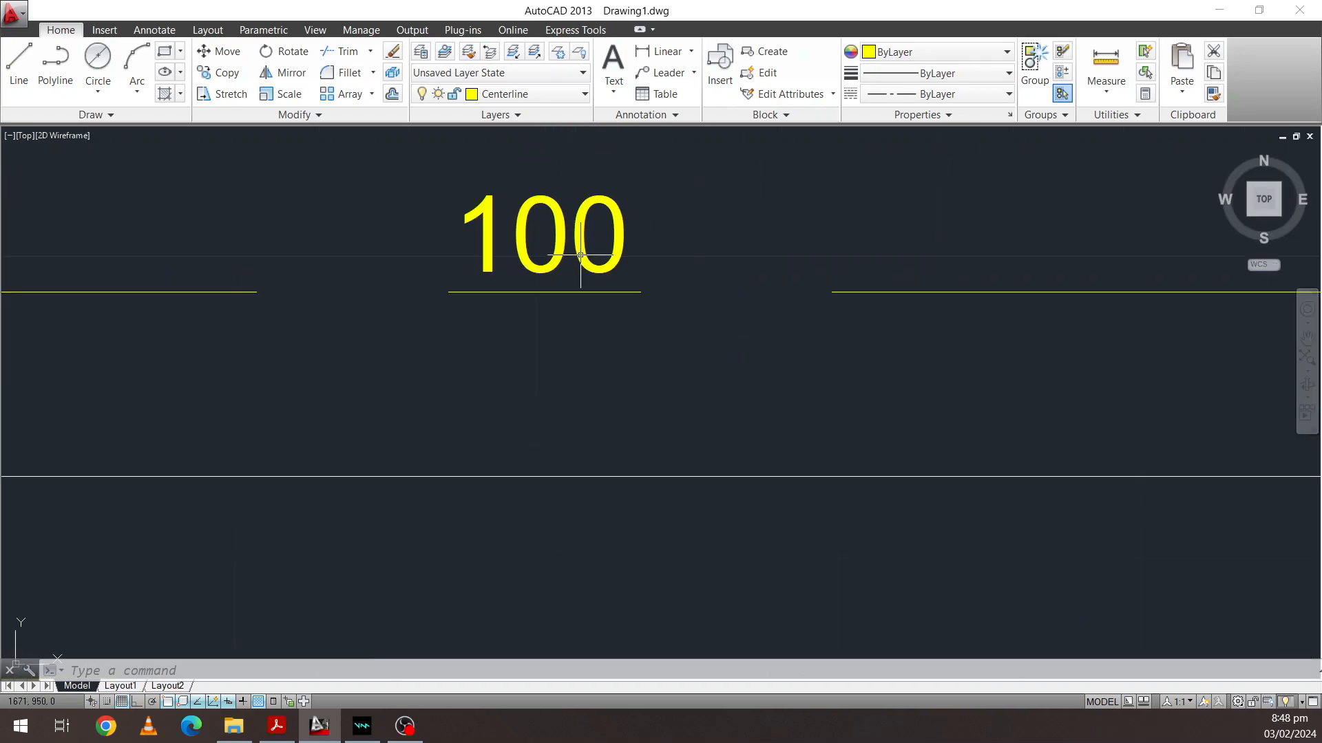
{"action": "scroll", "coordinate": [582, 273], "scroll_direction": "down", "scroll_amount": 3}
{"action": "middle_click_drag", "start_coordinate": [583, 274], "coordinate": [606, 213]}
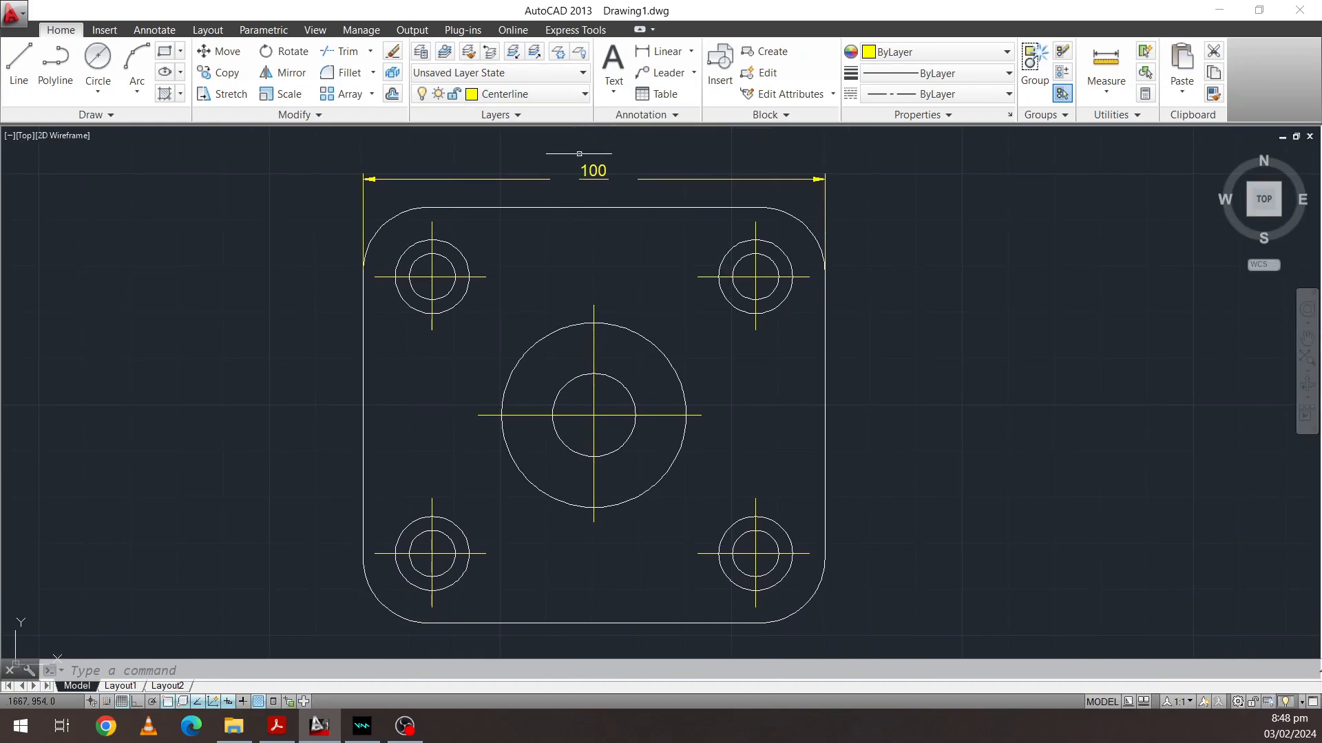
{"action": "left_click", "coordinate": [554, 174]}
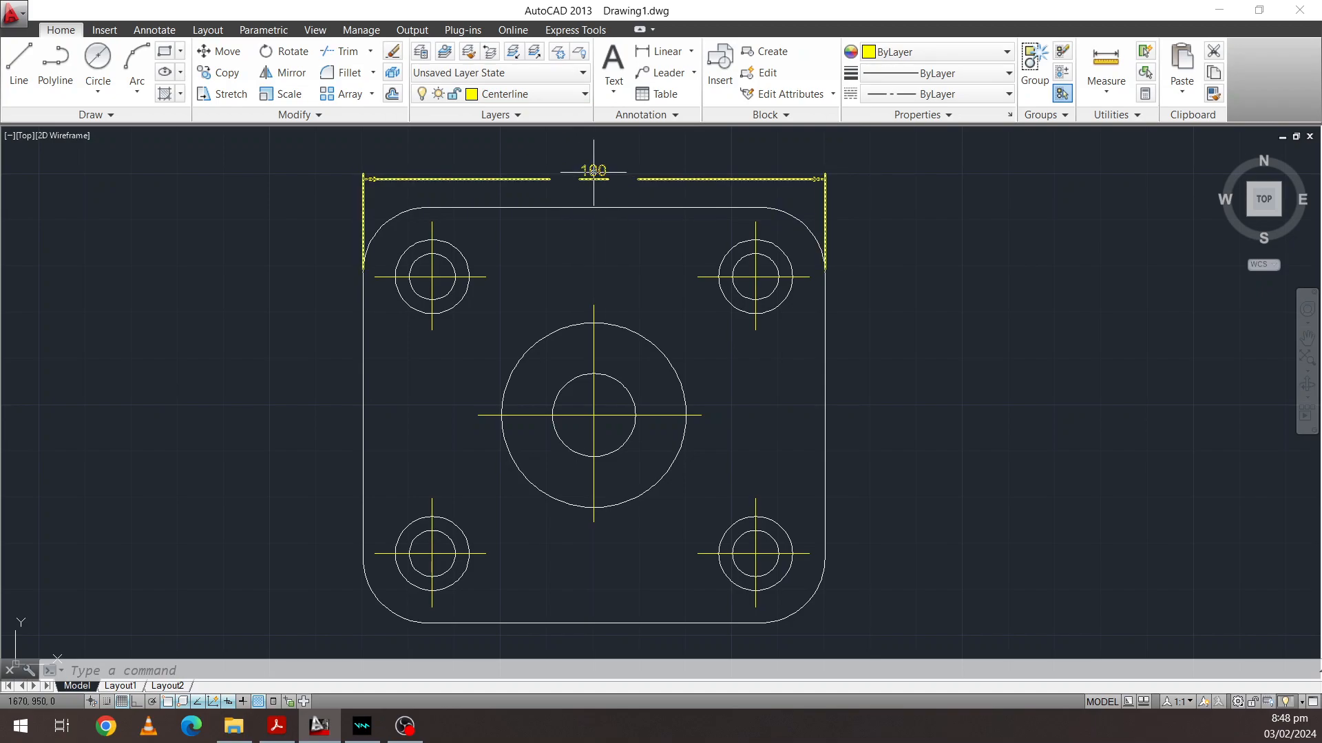
{"action": "key", "text": "Escape"}
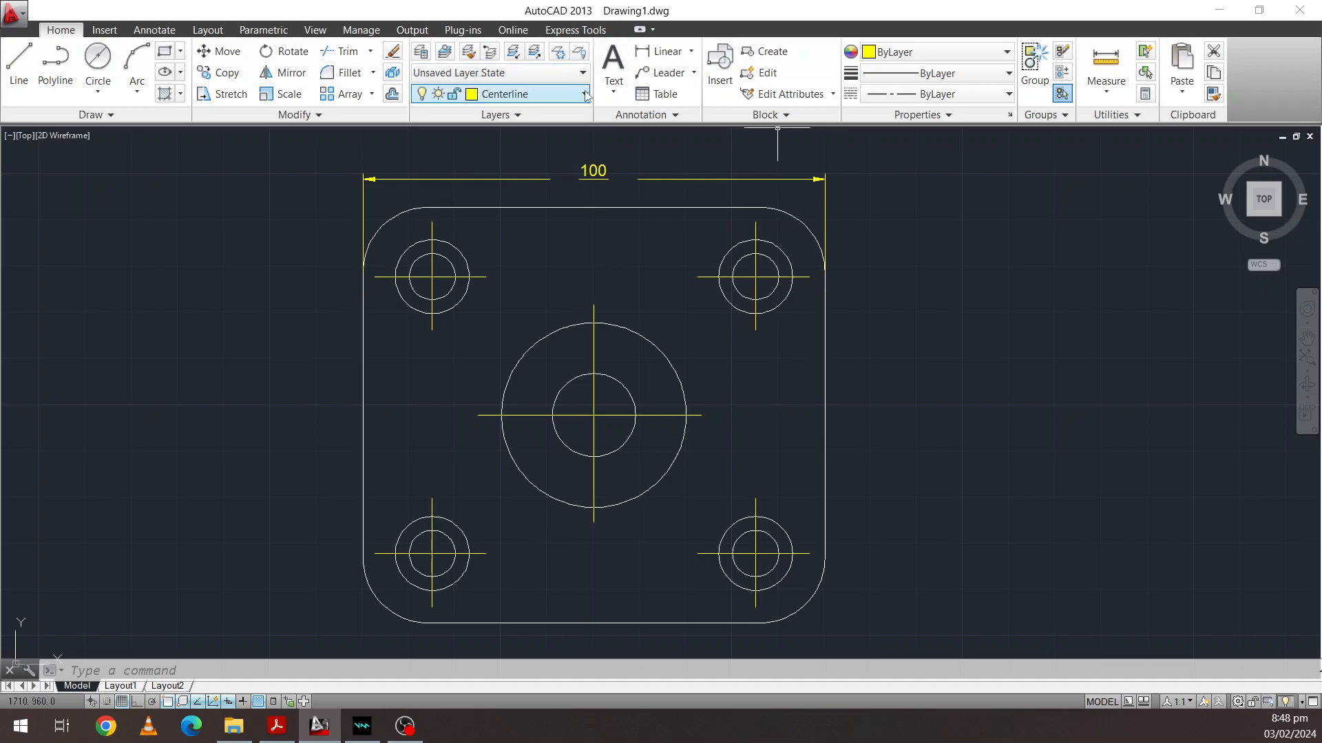
{"action": "left_click", "coordinate": [599, 179]}
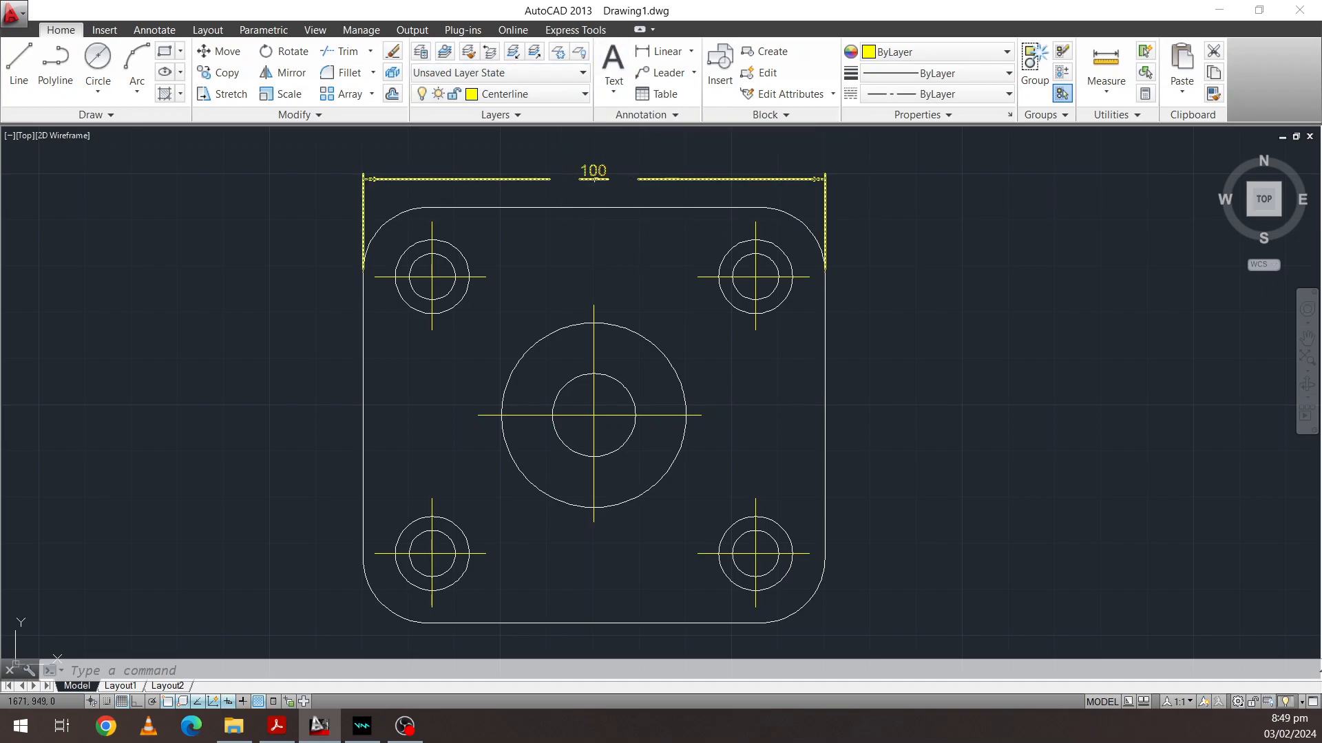
{"action": "left_click", "coordinate": [595, 179]}
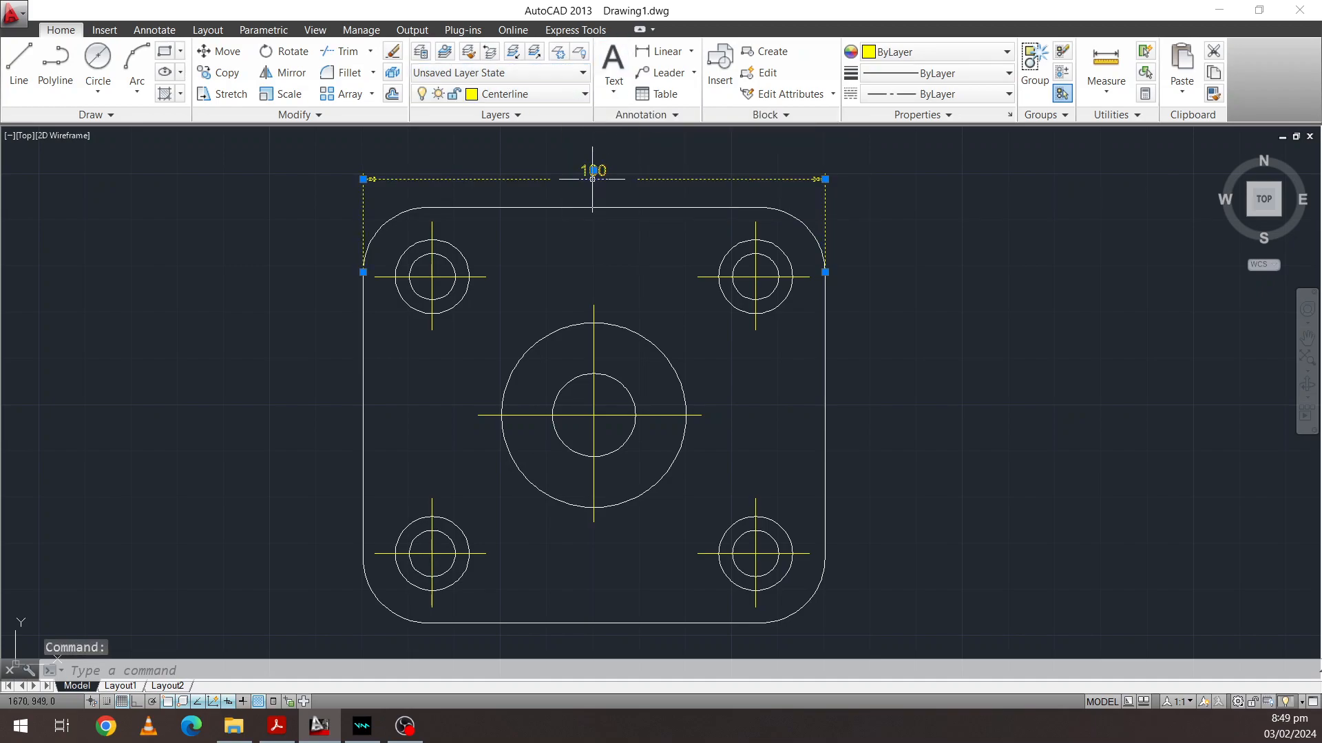
{"action": "left_click", "coordinate": [585, 95]}
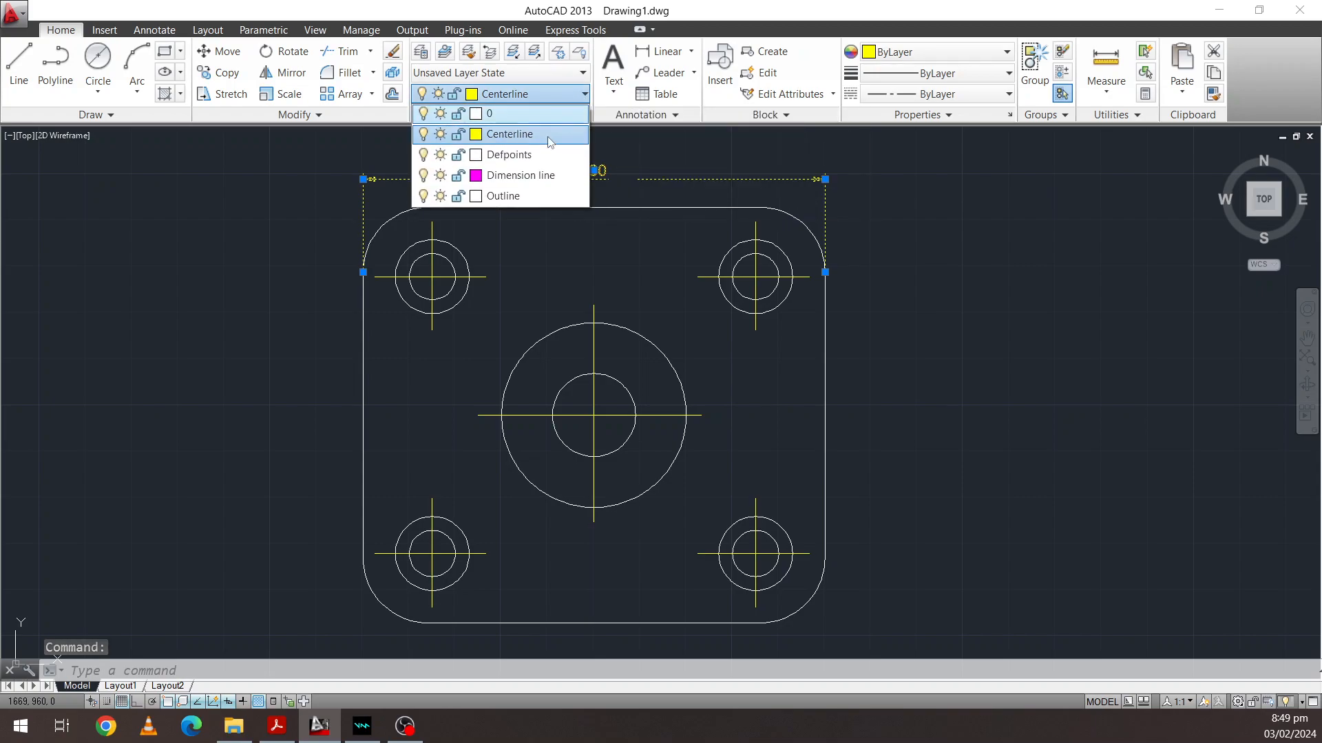
{"action": "left_click", "coordinate": [551, 176]}
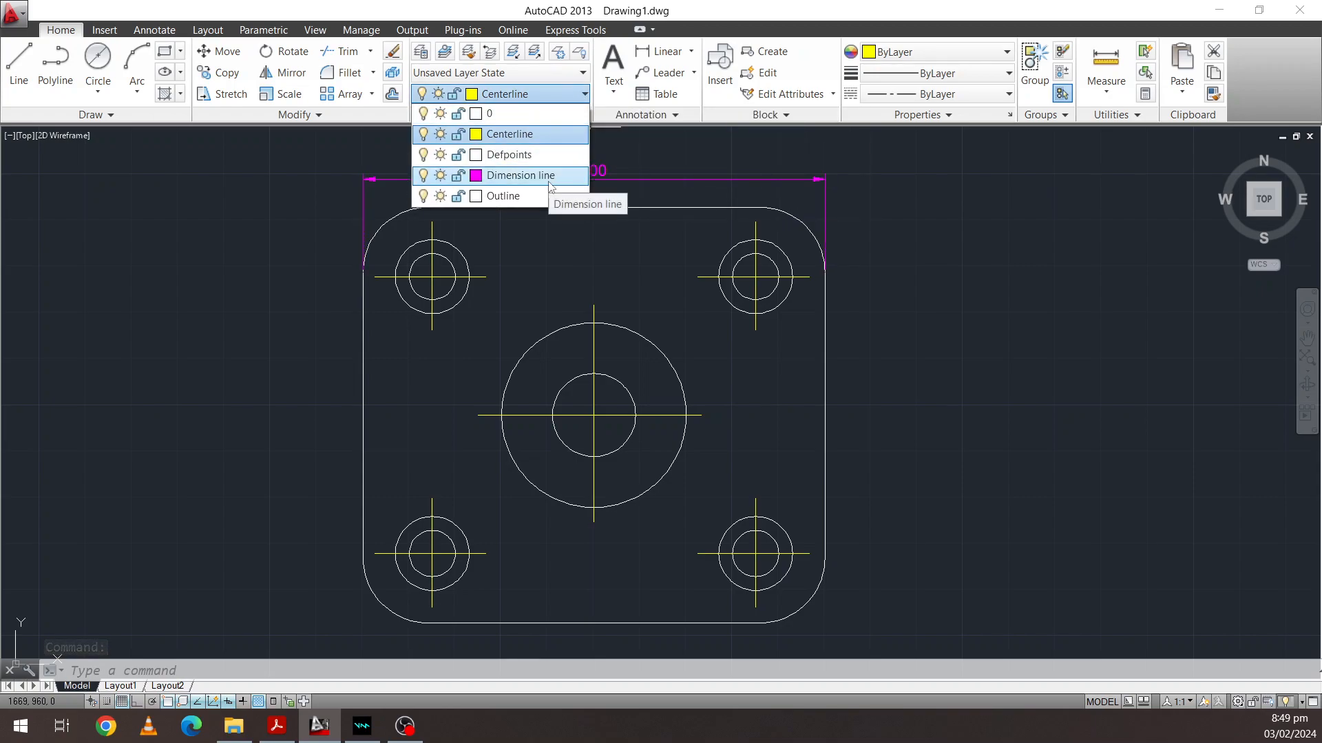
{"action": "left_click", "coordinate": [551, 176]}
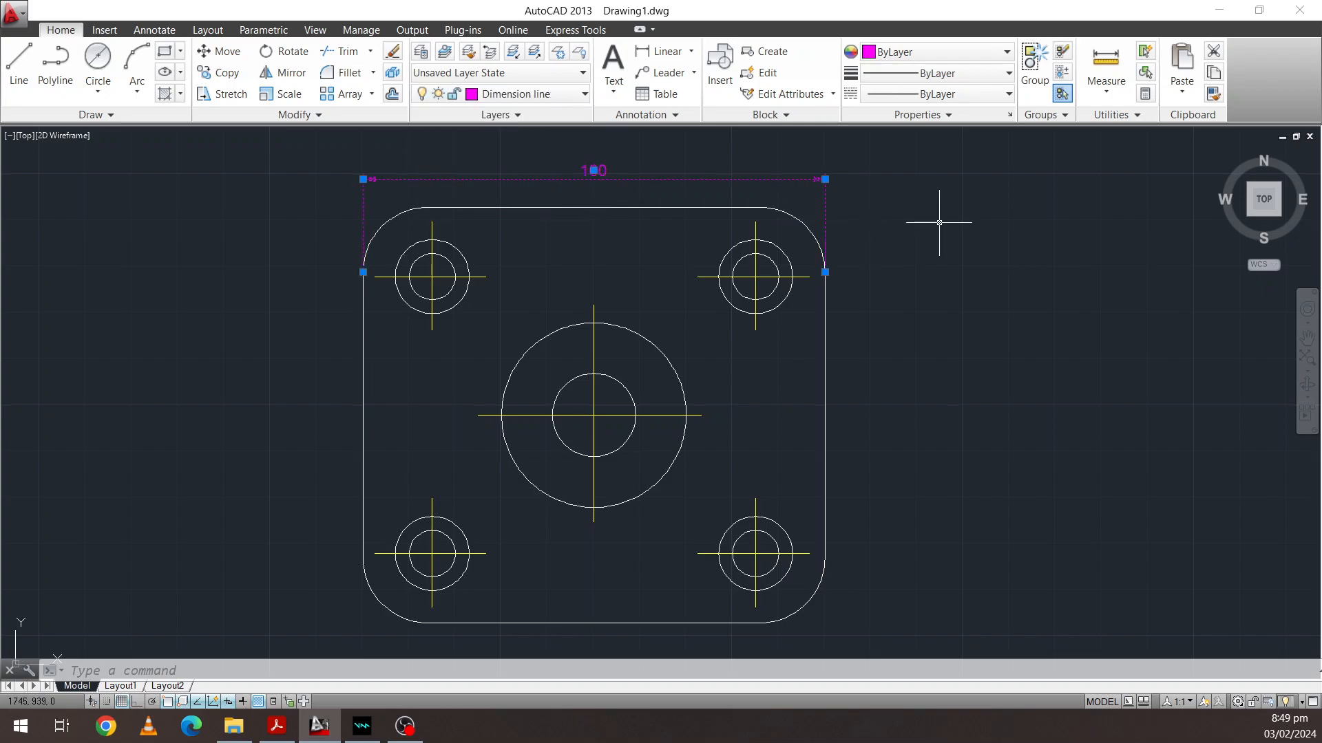
{"action": "key", "text": "Escape"}
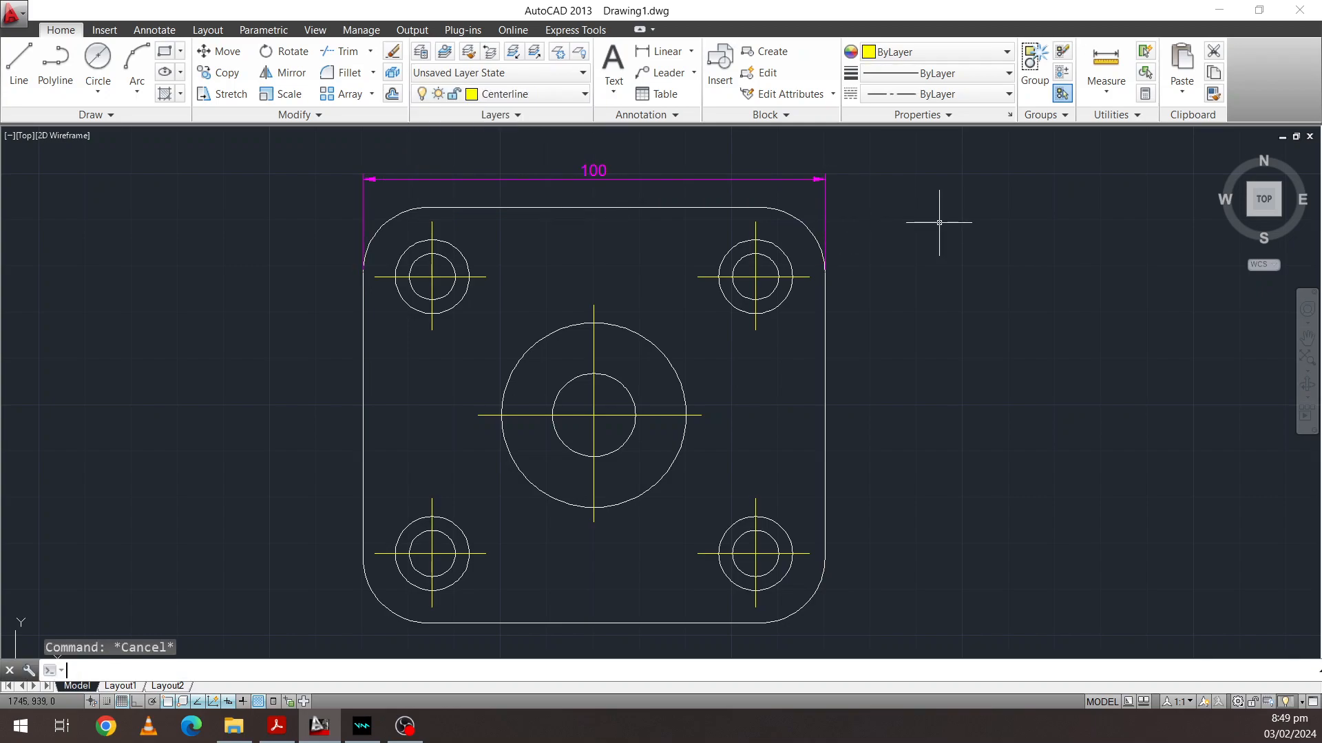
{"action": "left_click", "coordinate": [583, 96]}
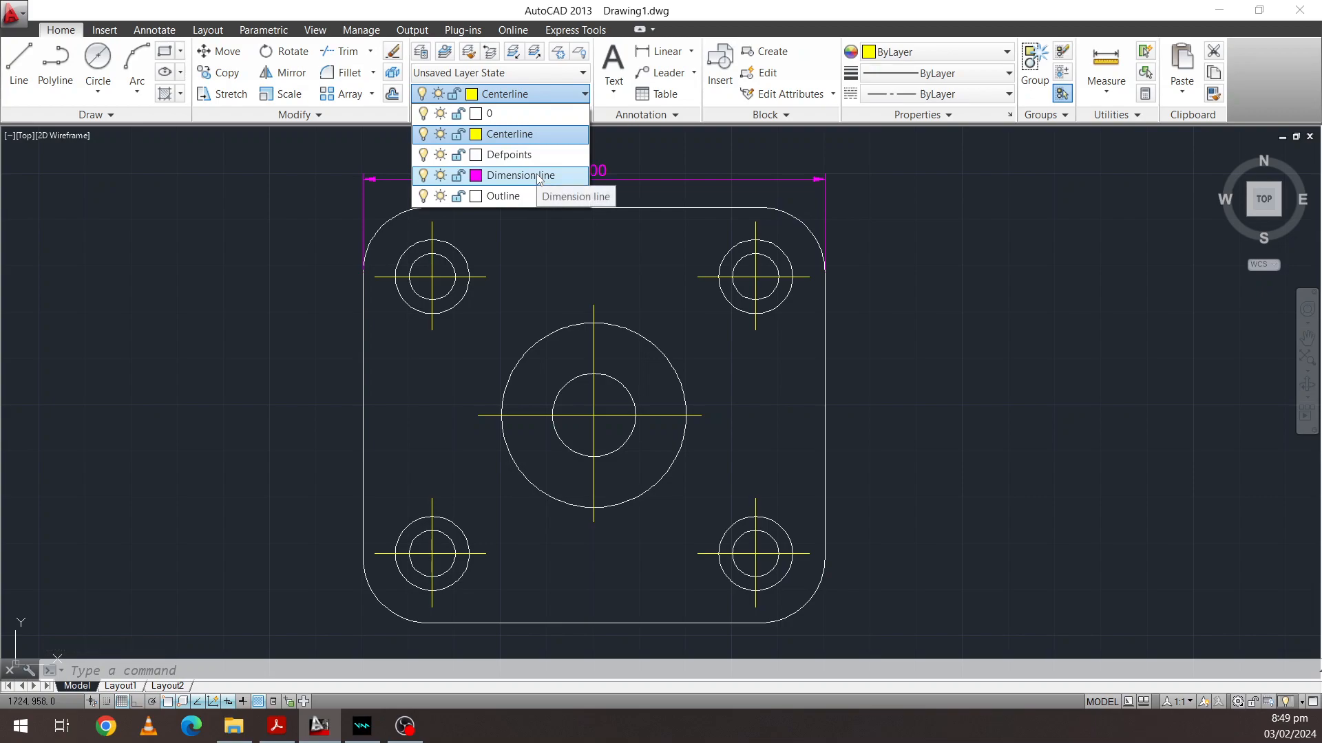
{"action": "left_click", "coordinate": [539, 176]}
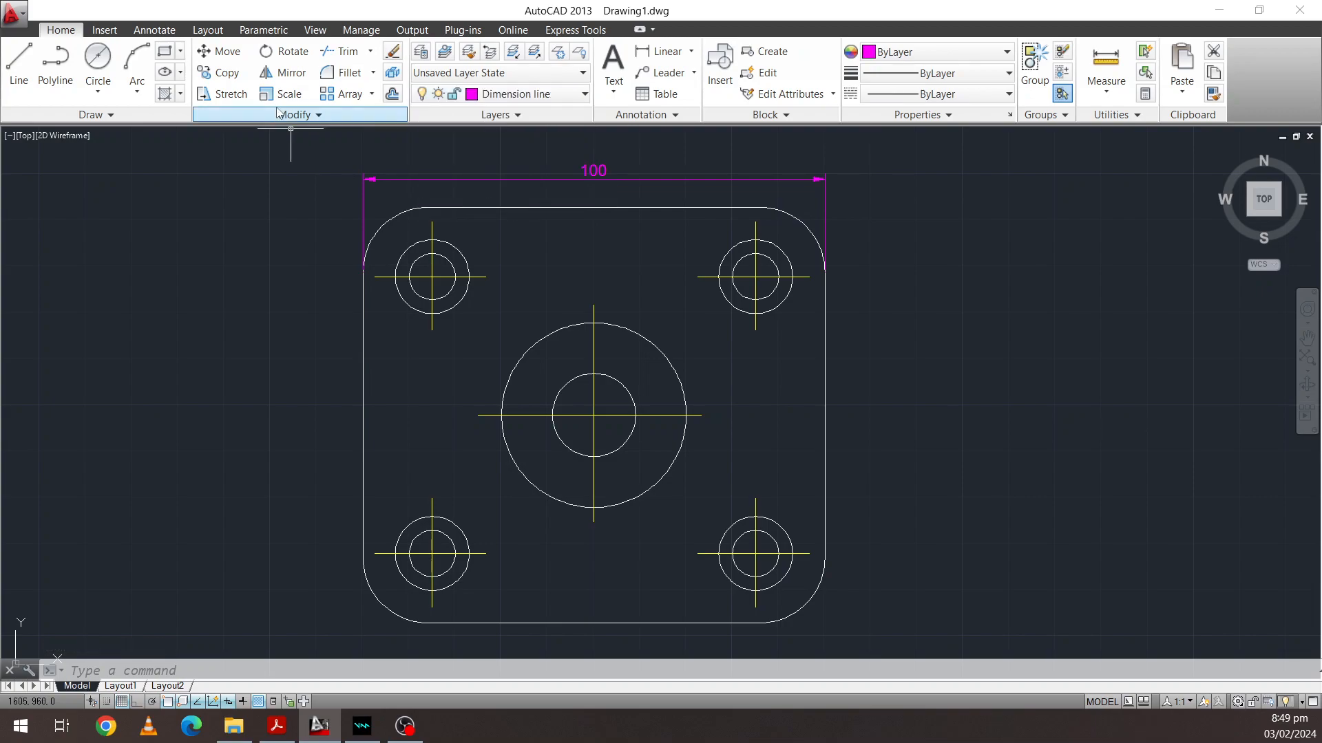
{"action": "left_click", "coordinate": [664, 52]}
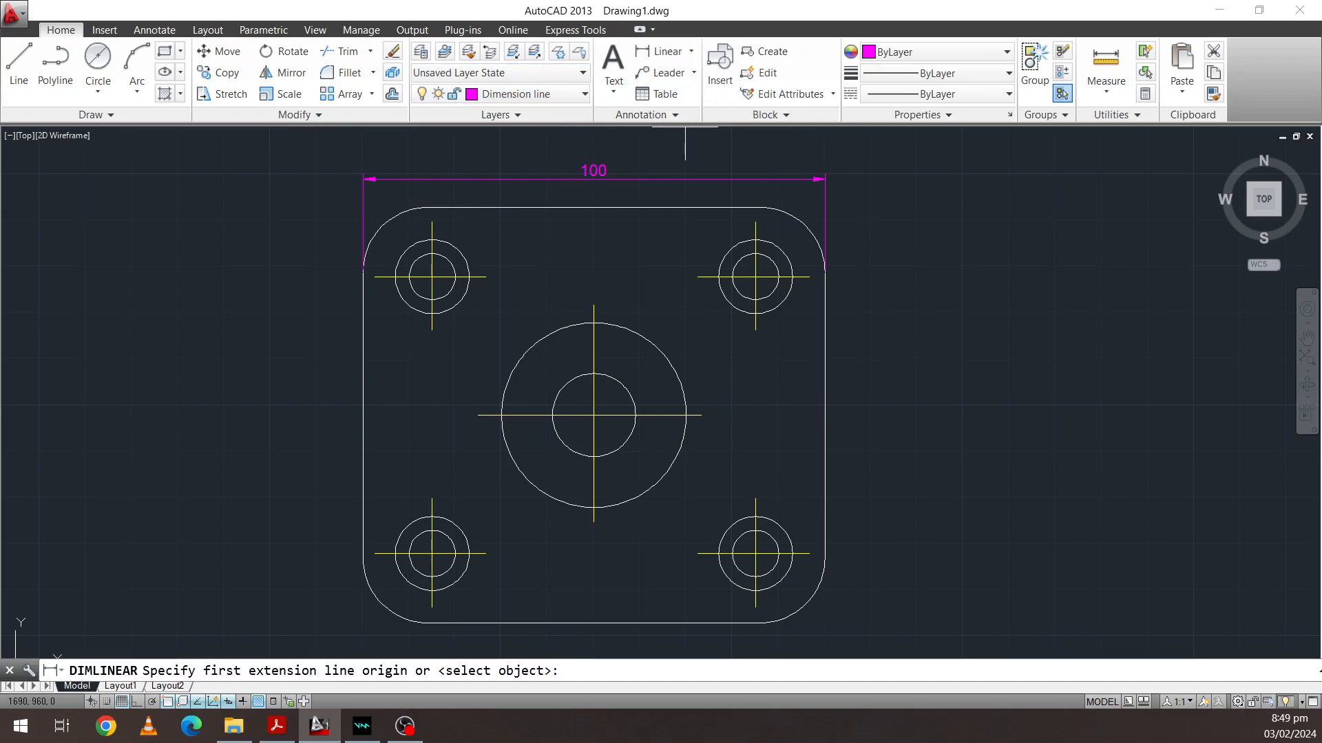
{"action": "left_click", "coordinate": [363, 272]}
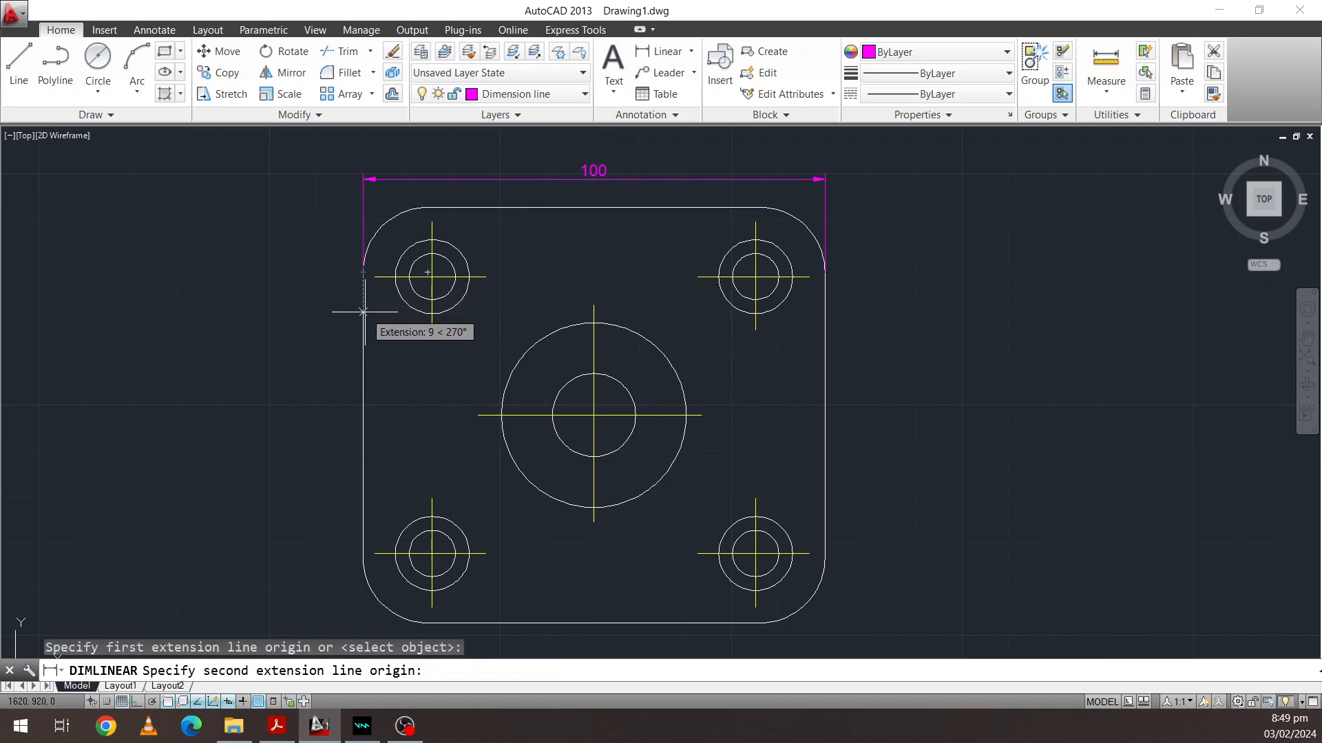
{"action": "key", "text": "Escape"}
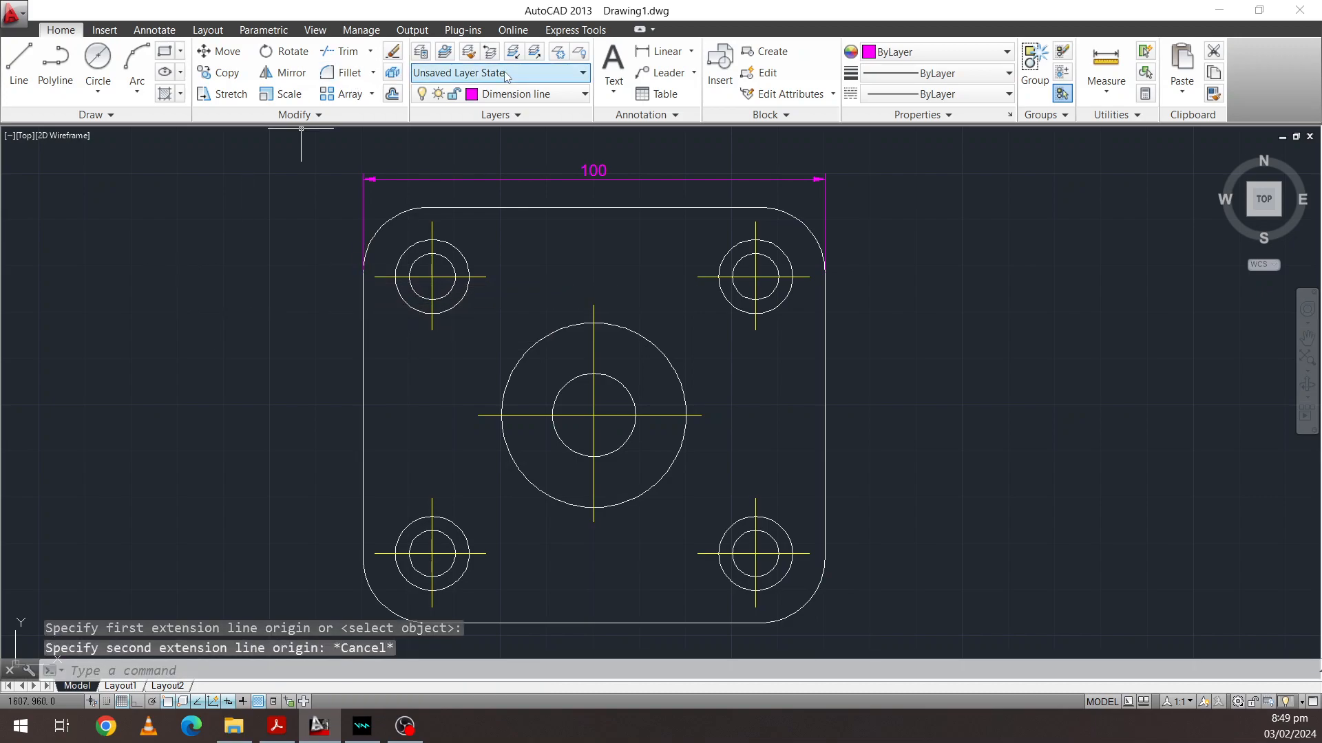
Place a vertical linear dimension for the plate's overall height to the left of the plate
{"action": "left_click", "coordinate": [659, 52]}
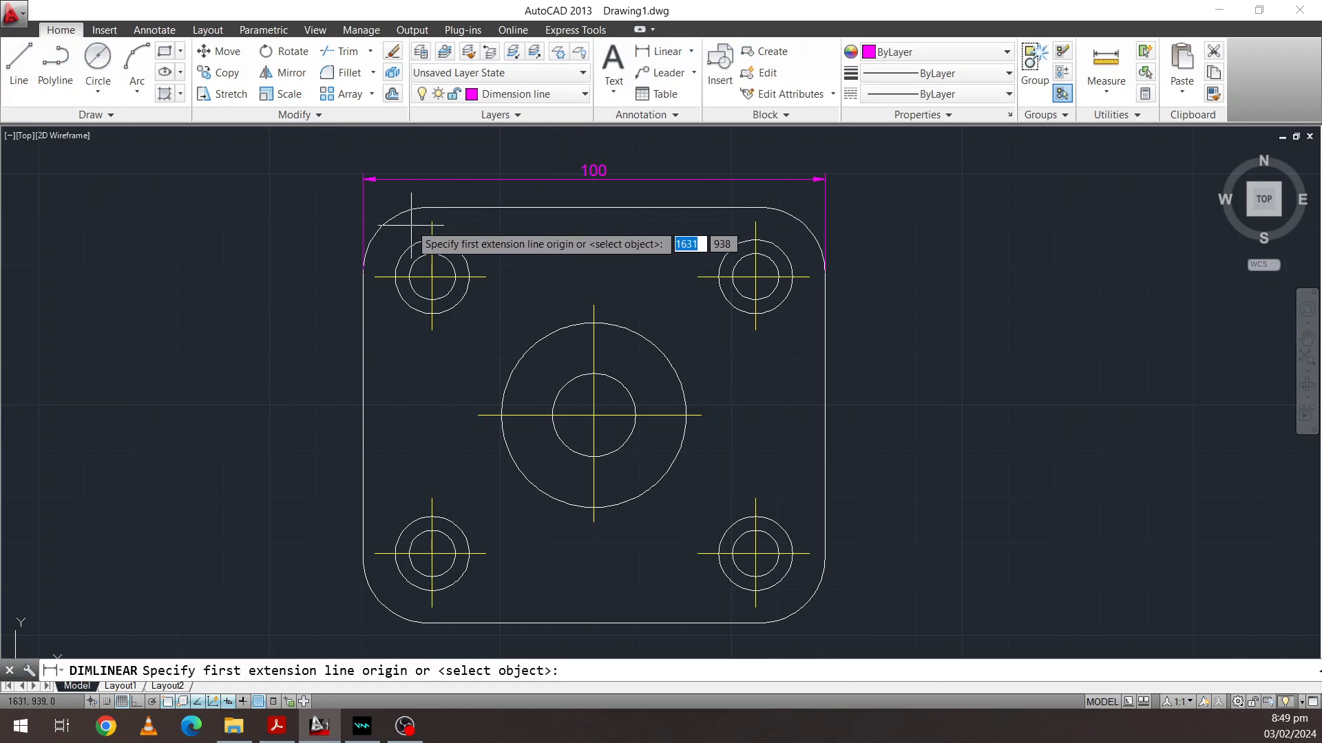
{"action": "left_click", "coordinate": [429, 210]}
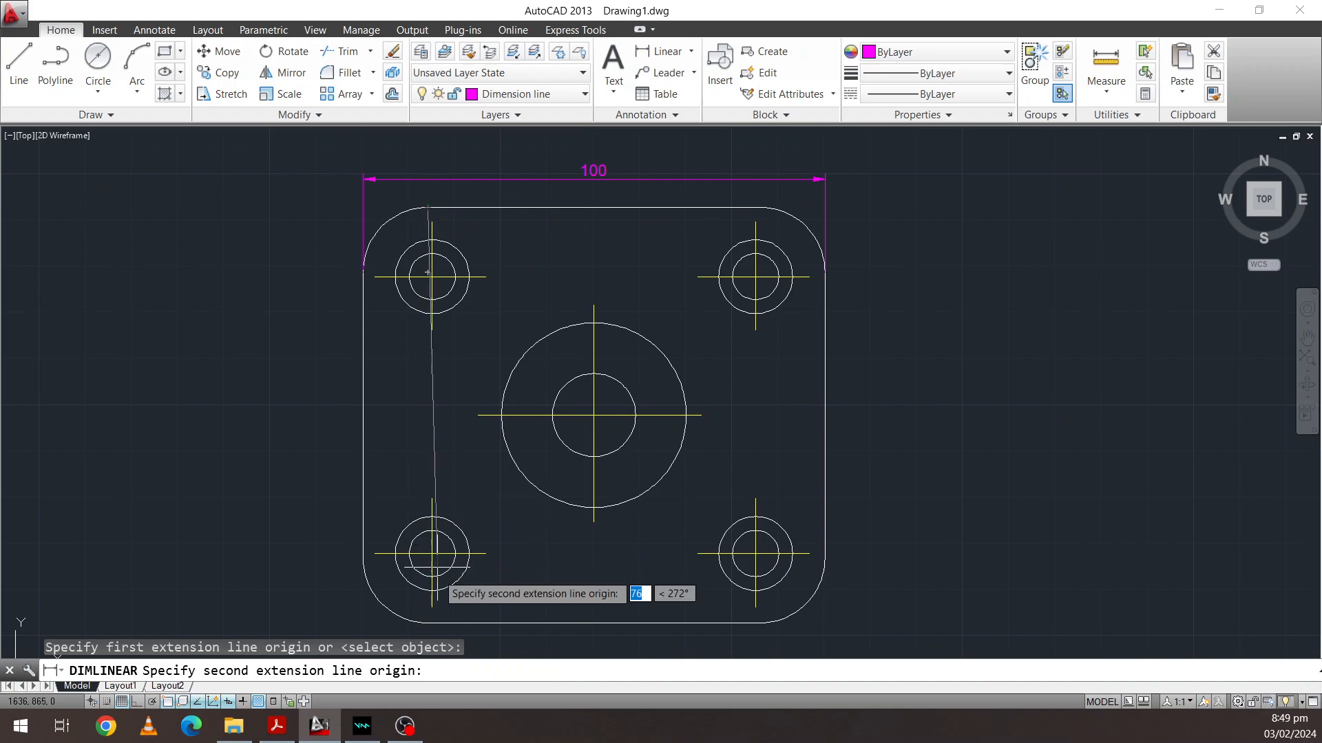
{"action": "left_click", "coordinate": [426, 623]}
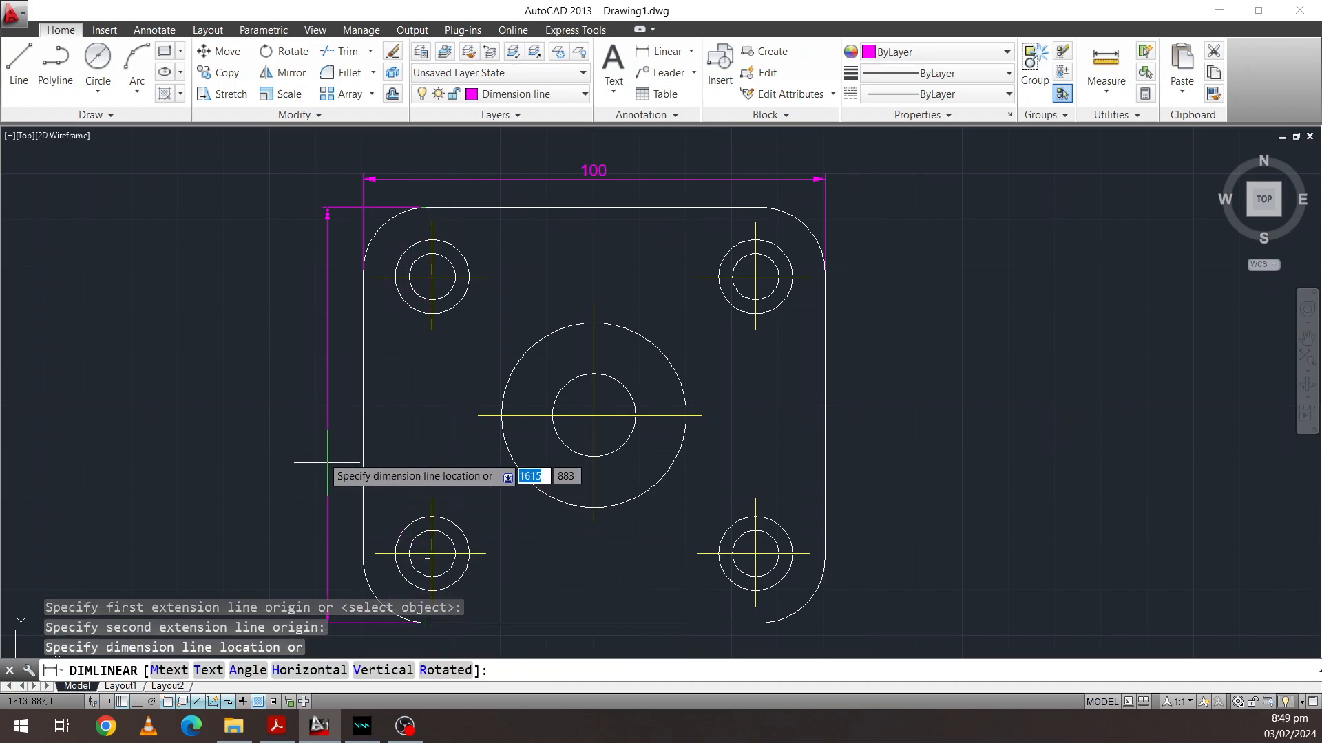
{"action": "left_click", "coordinate": [261, 434]}
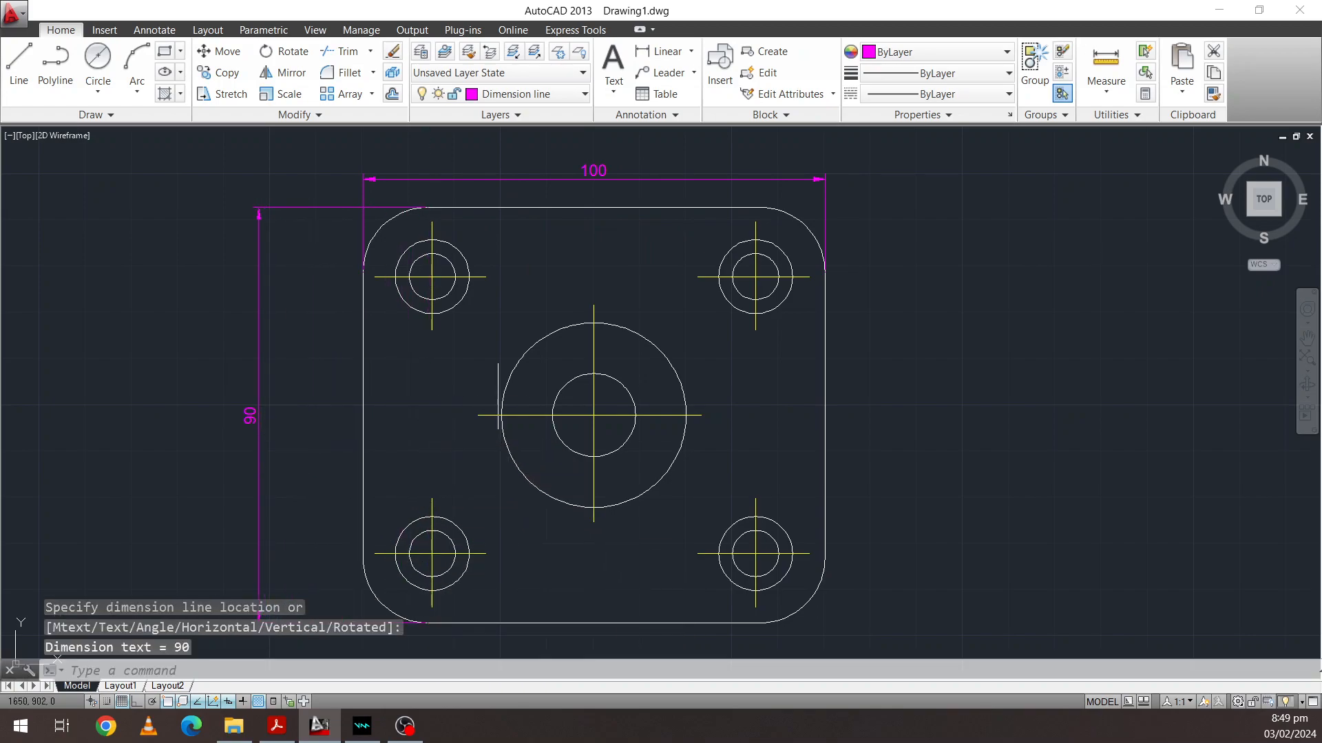
Stretch the overall width dimension upward so its dimension line sits farther above the plate
{"action": "scroll", "coordinate": [595, 211], "scroll_direction": "up", "scroll_amount": 1}
{"action": "scroll", "coordinate": [604, 199], "scroll_direction": "down", "scroll_amount": 2}
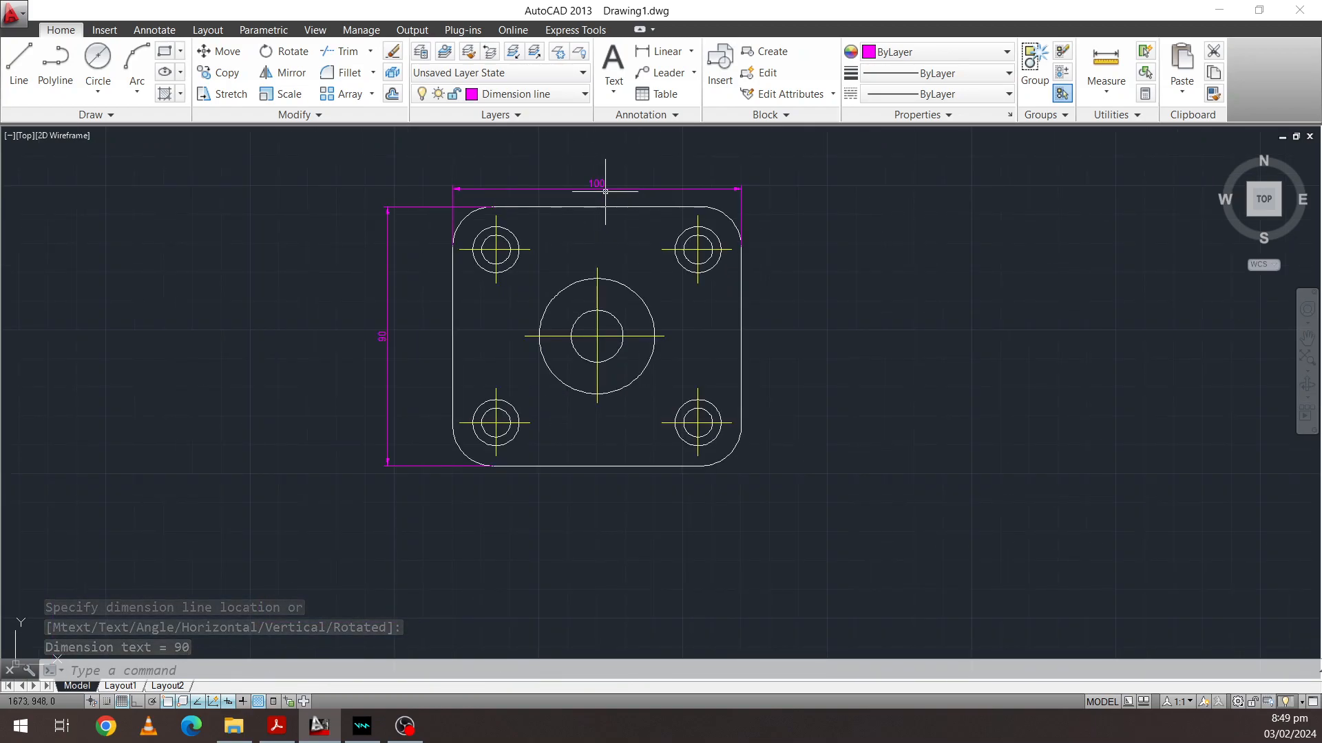
{"action": "scroll", "coordinate": [592, 227], "scroll_direction": "up", "scroll_amount": 2}
{"action": "middle_click_drag", "start_coordinate": [592, 236], "coordinate": [634, 274]}
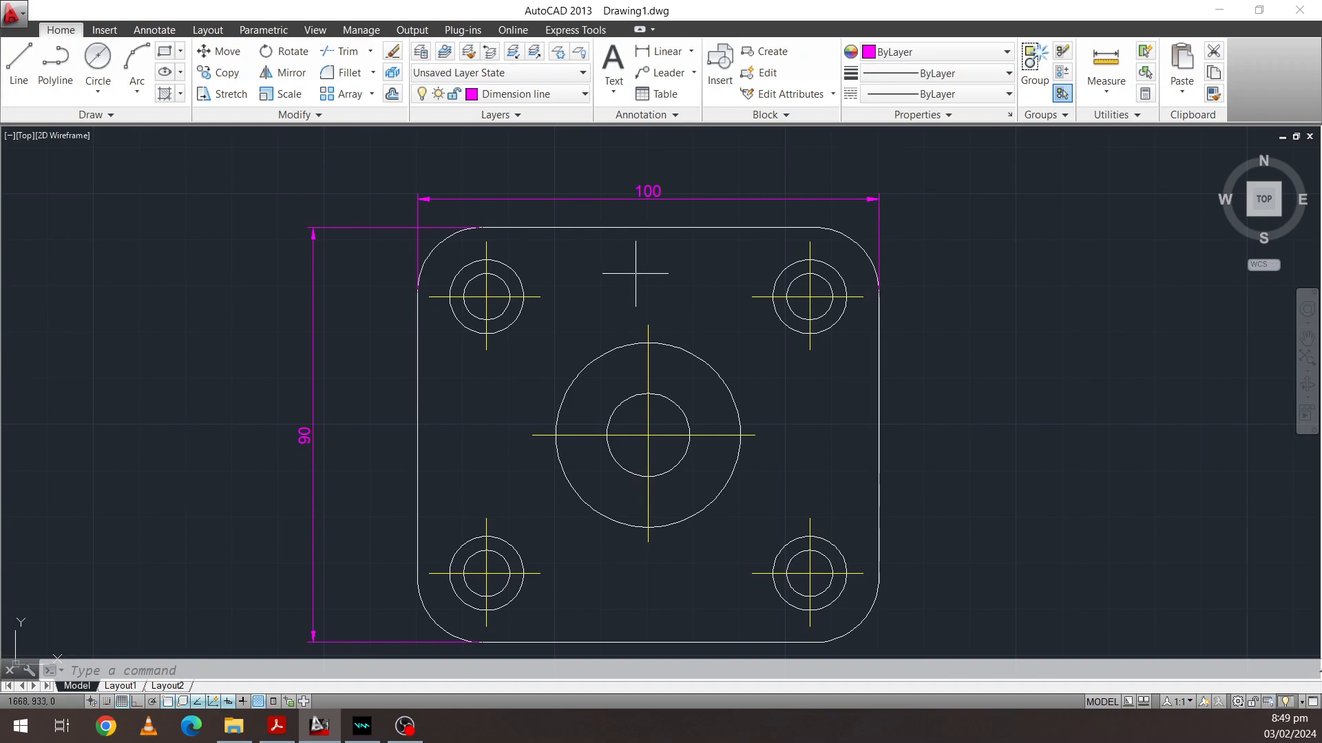
{"action": "left_click", "coordinate": [648, 192]}
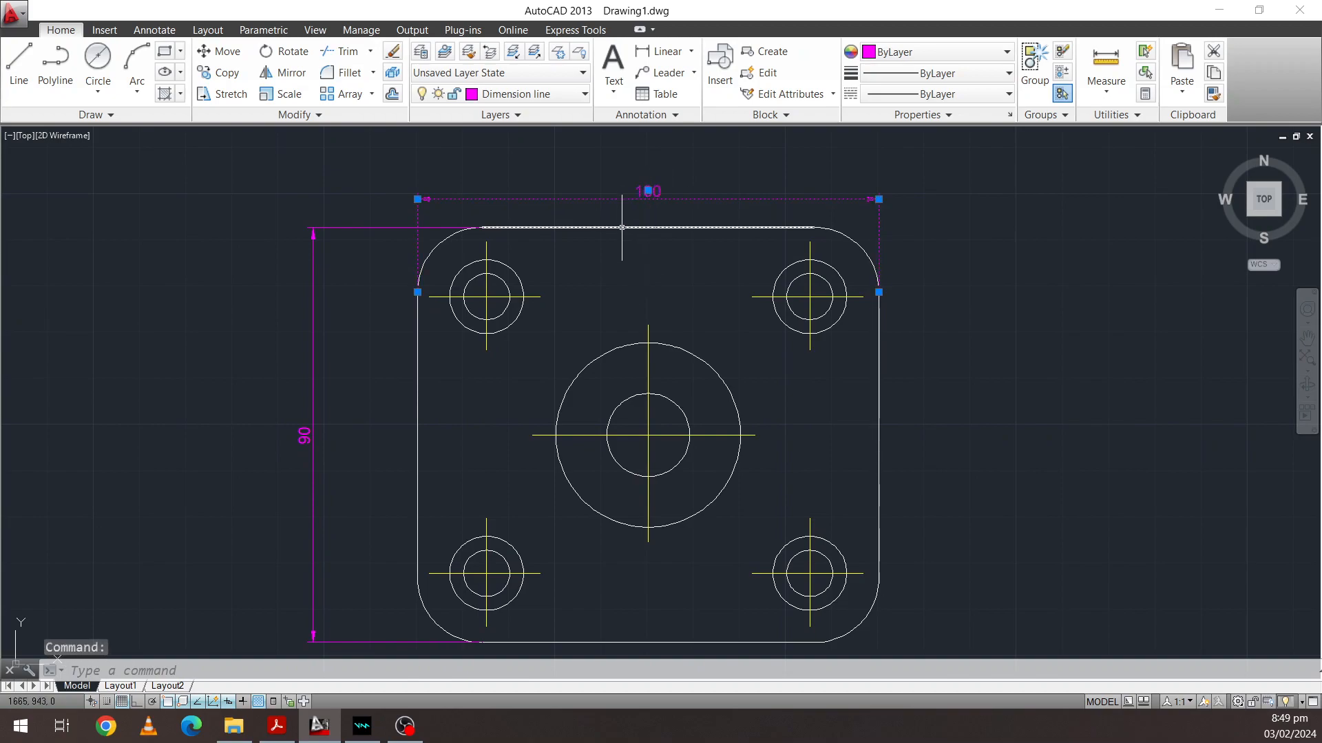
{"action": "left_click", "coordinate": [649, 193]}
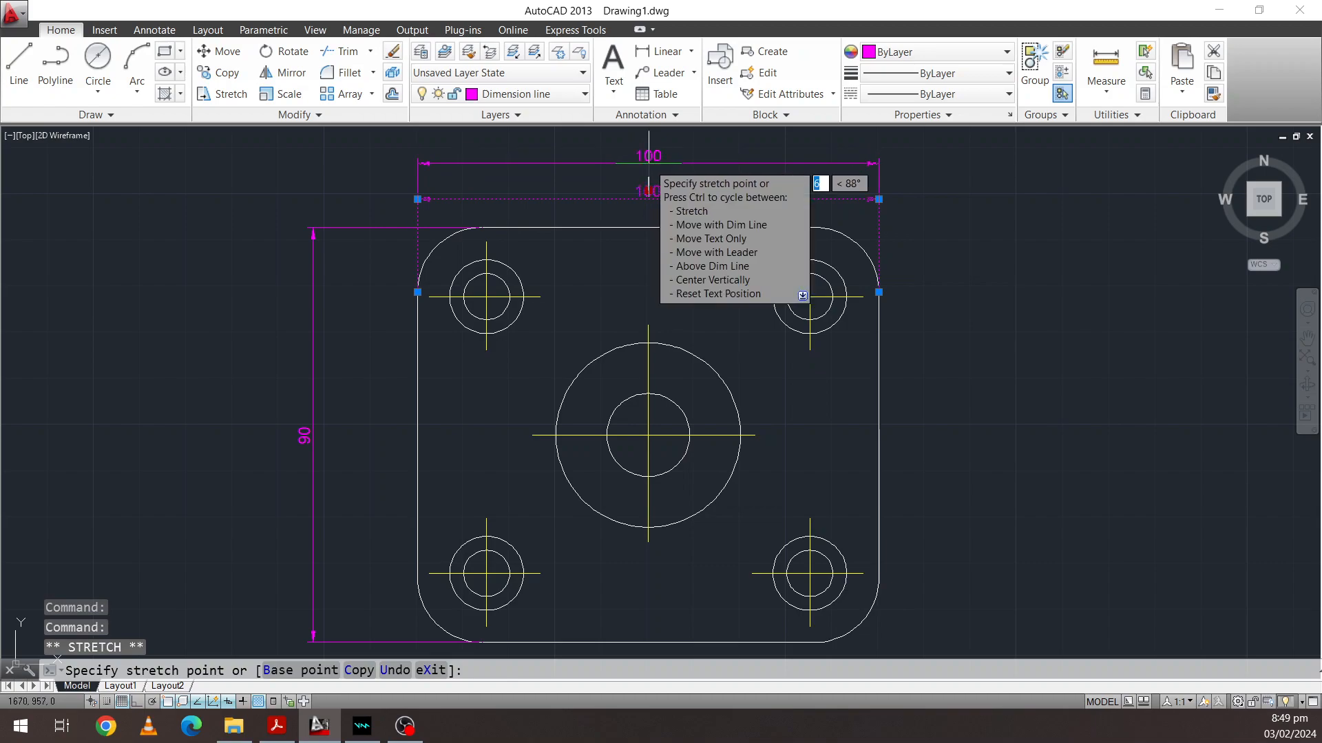
{"action": "left_click", "coordinate": [648, 163]}
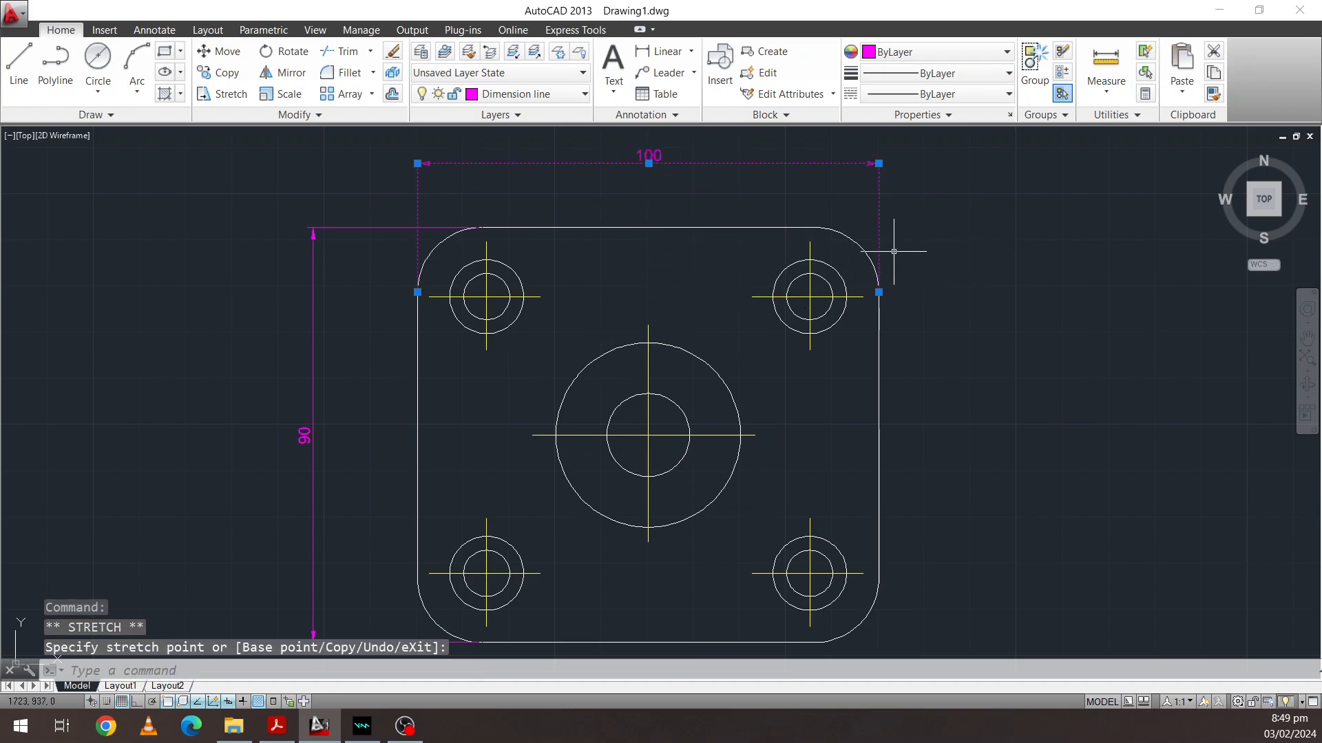
{"action": "key", "text": "Escape"}
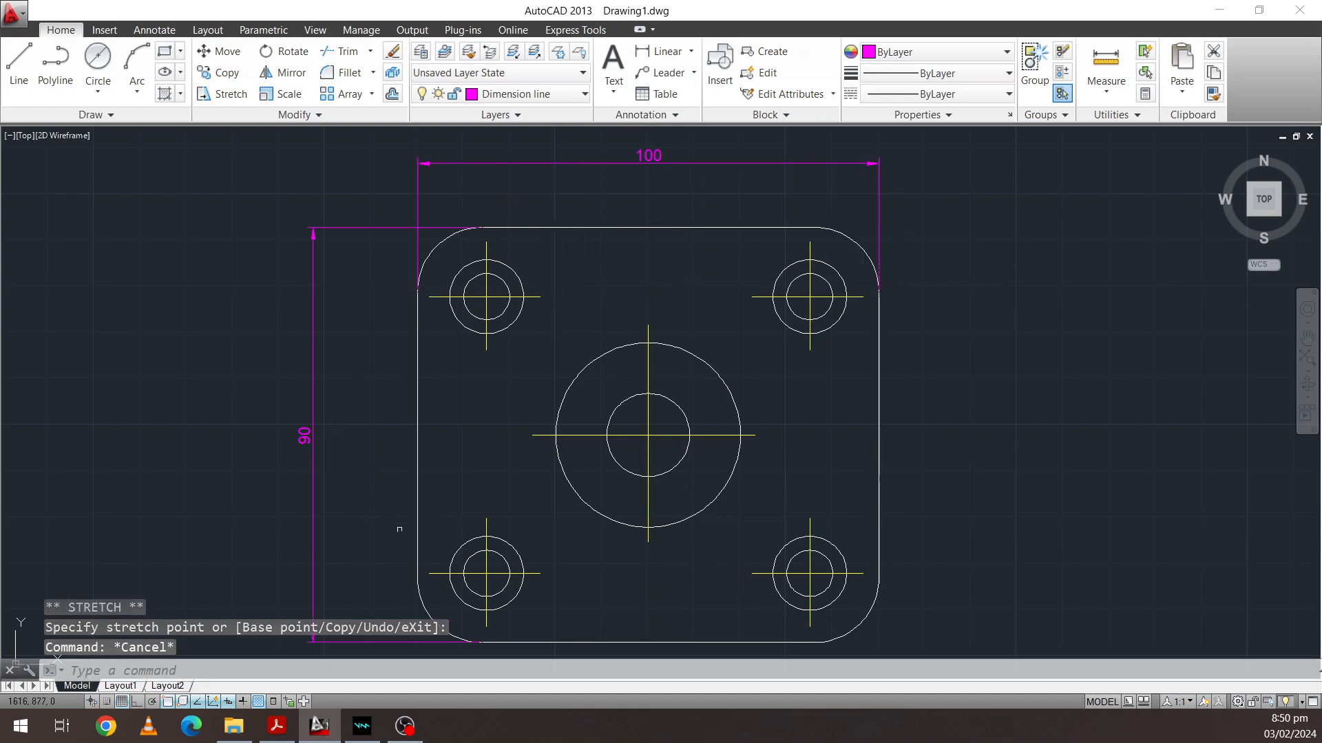
Check the PDF figure, then in AutoCAD add a horizontal linear dimension from the plate's left edge to the central hole's vertical centerline, above the plate
{"action": "left_click", "coordinate": [288, 721]}
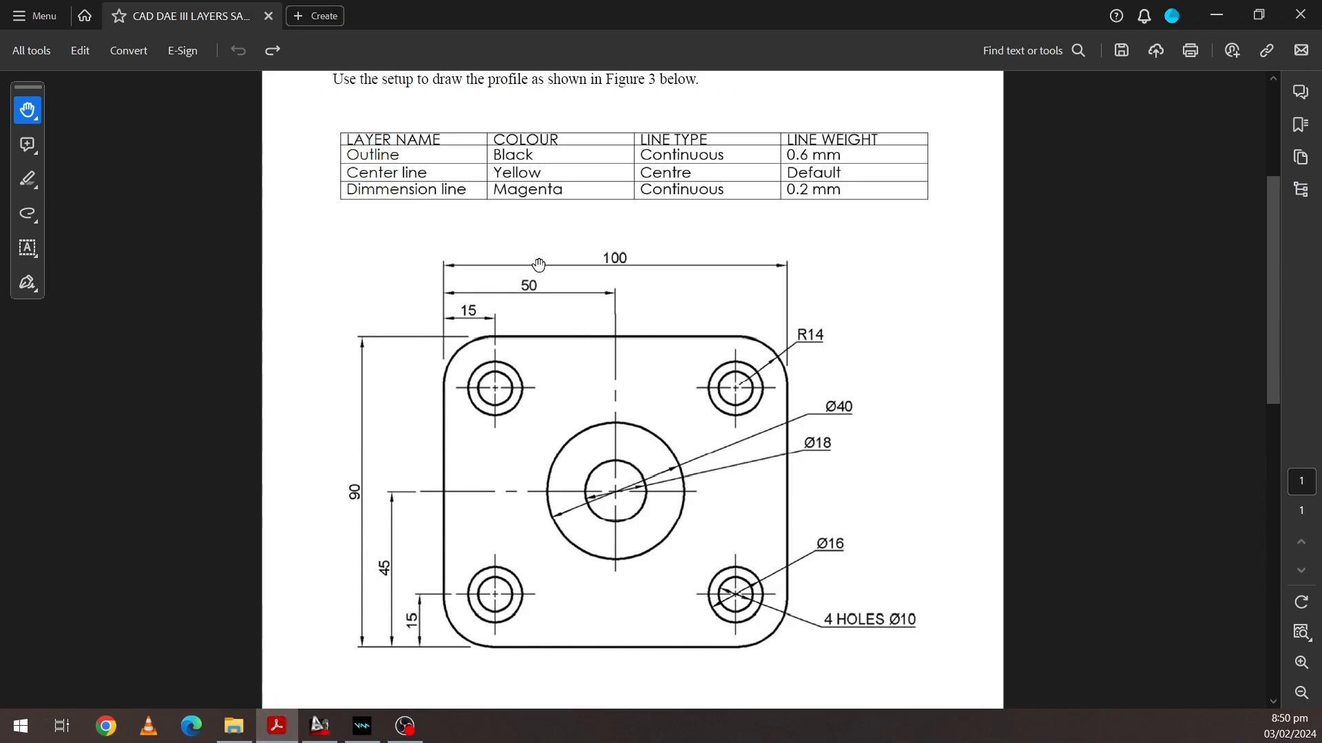
{"action": "left_click", "coordinate": [319, 724]}
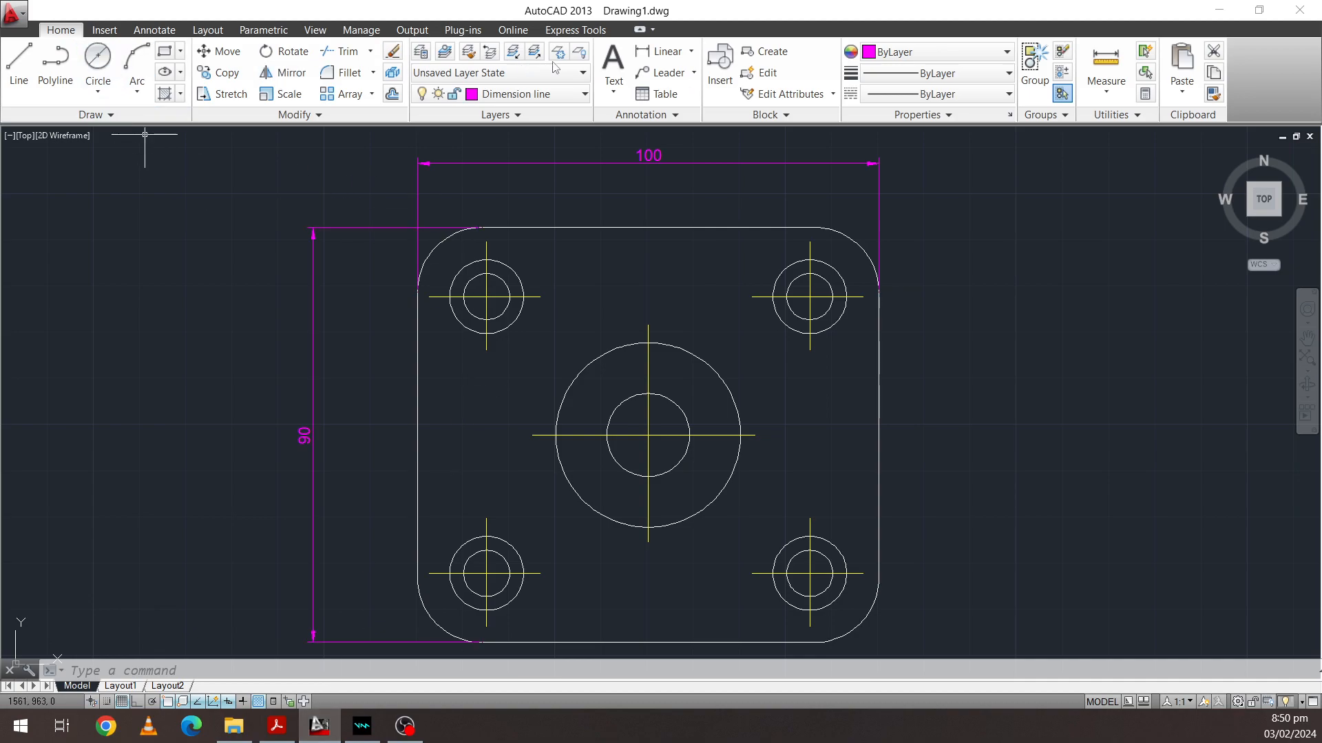
{"action": "left_click", "coordinate": [663, 54]}
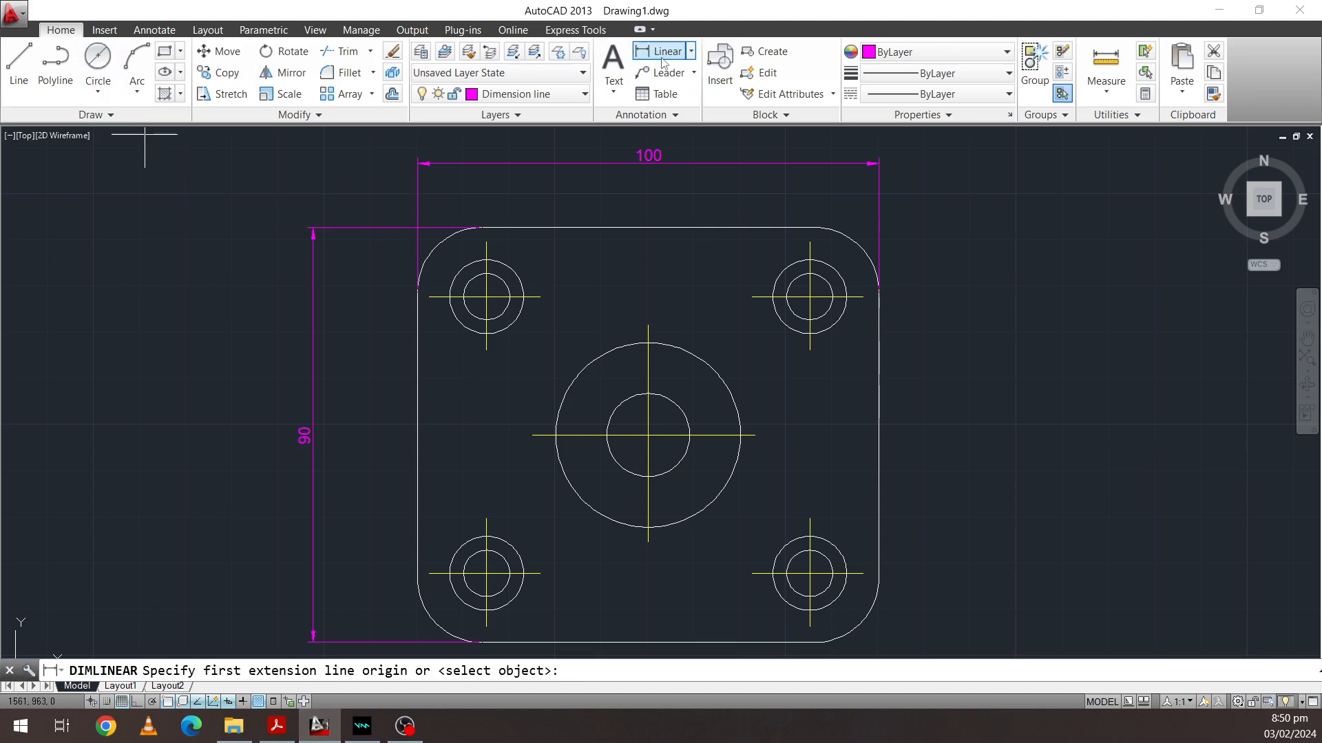
{"action": "left_click", "coordinate": [417, 286]}
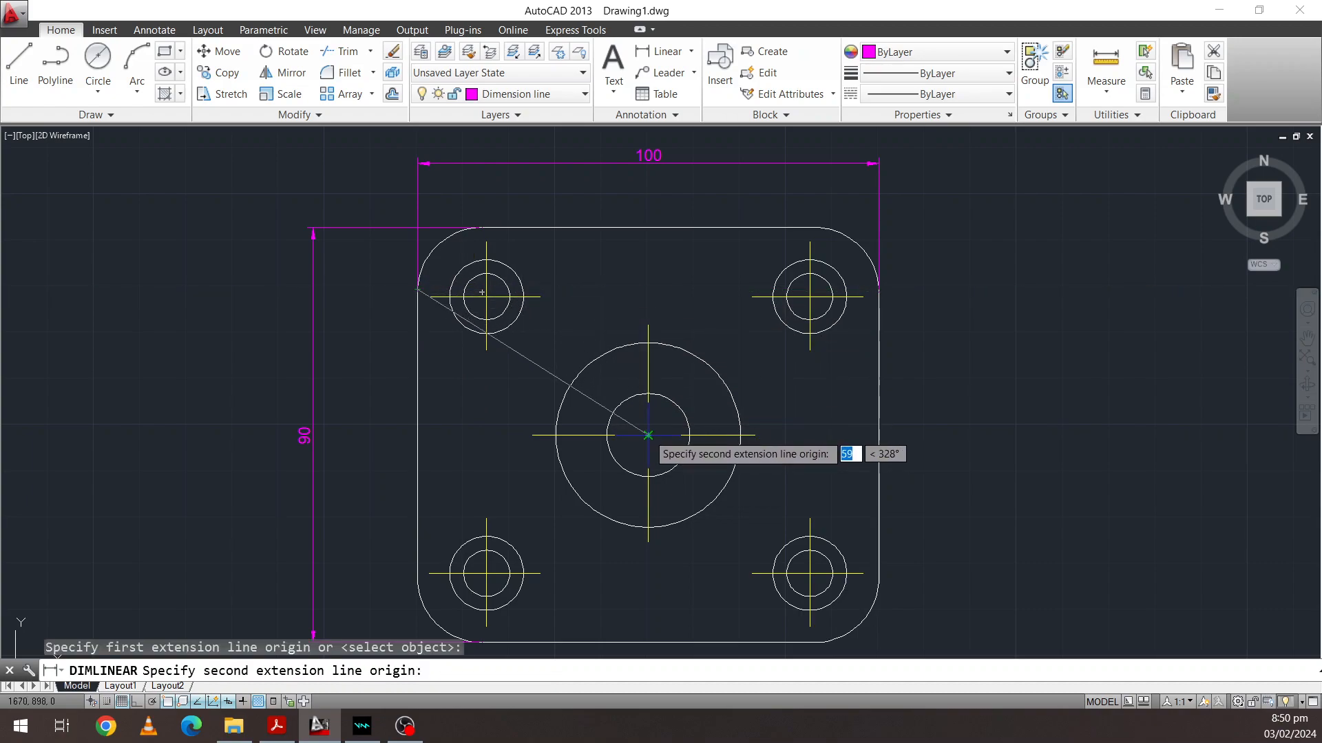
{"action": "left_click", "coordinate": [648, 325]}
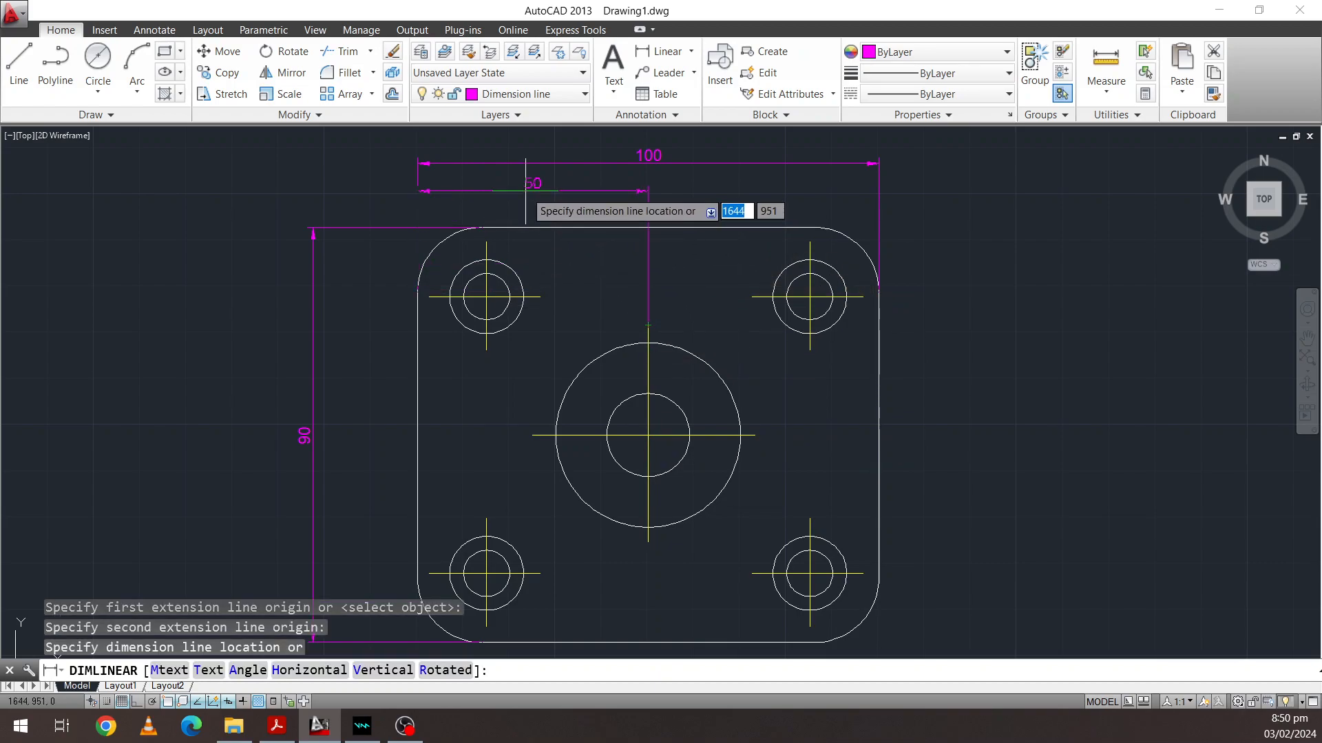
{"action": "left_click", "coordinate": [525, 190]}
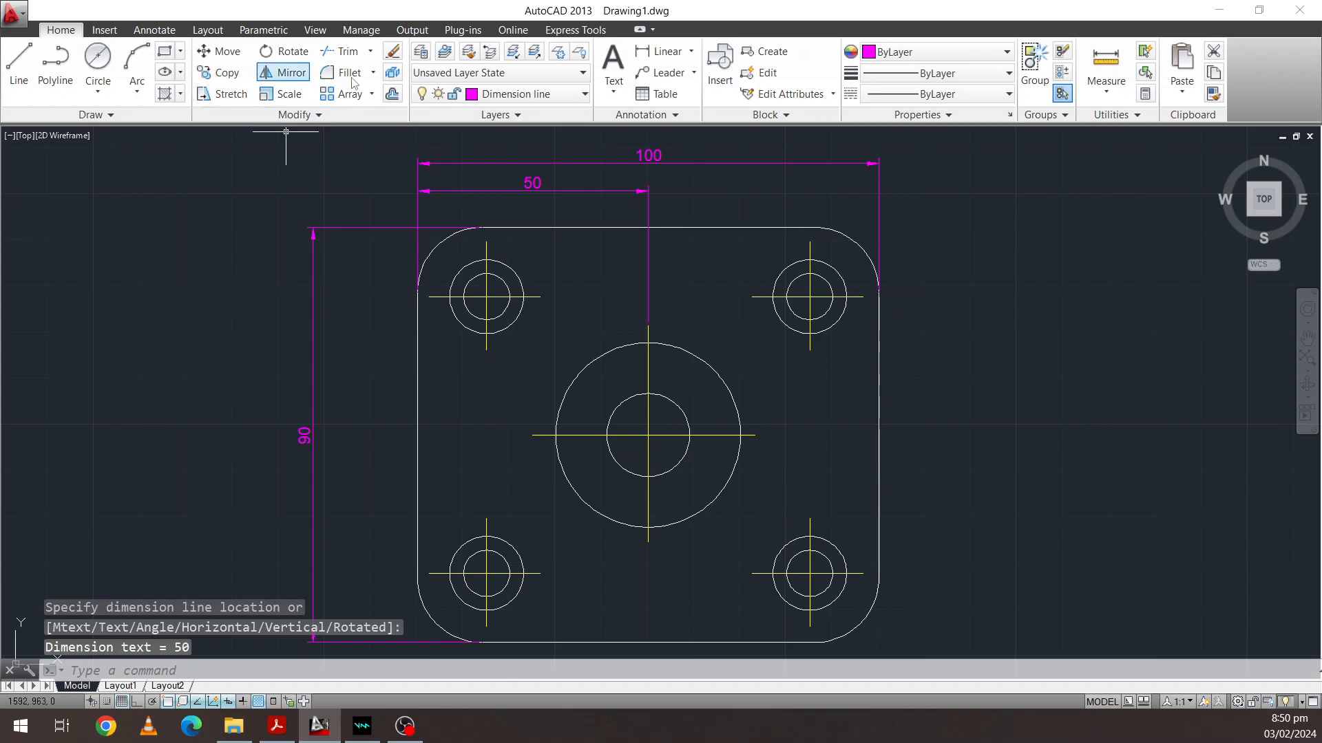
Add a horizontal linear dimension from the plate's left edge to the upper-left hole's vertical centerline, just above the plate
{"action": "left_click", "coordinate": [664, 49]}
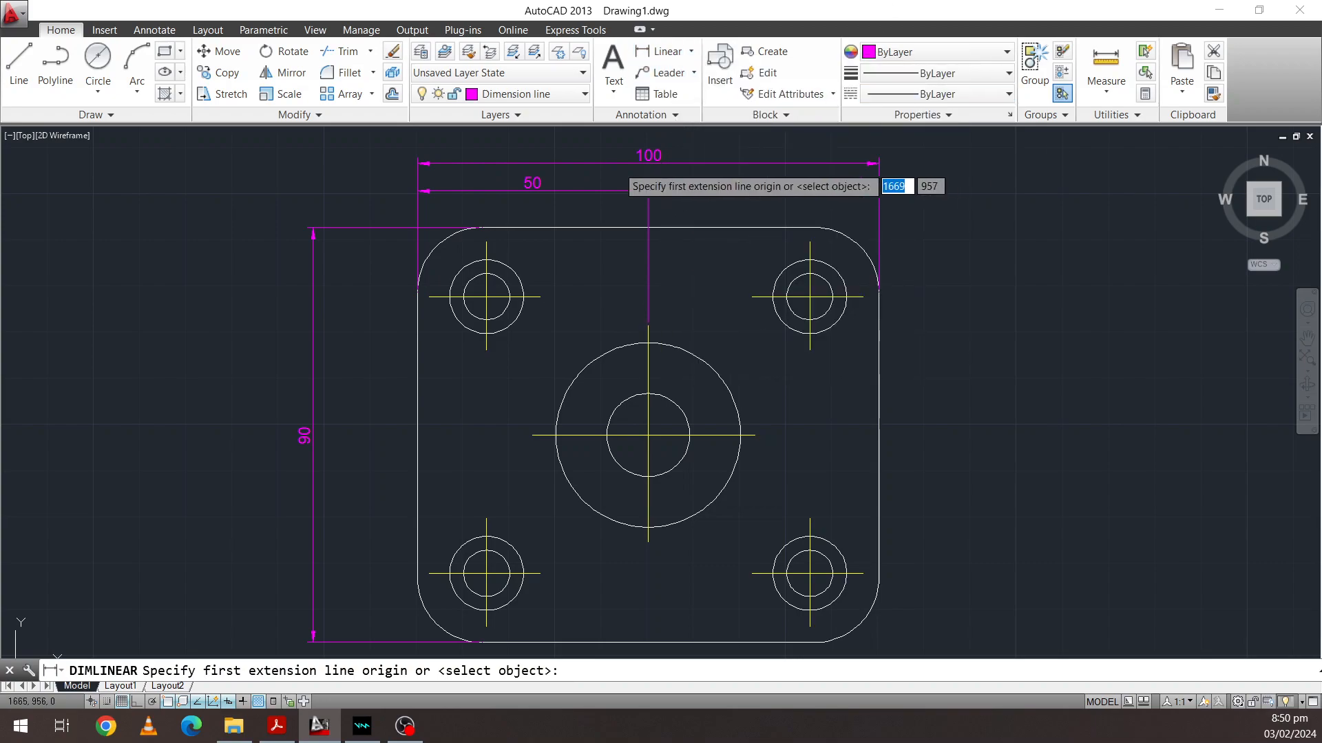
{"action": "left_click", "coordinate": [419, 284]}
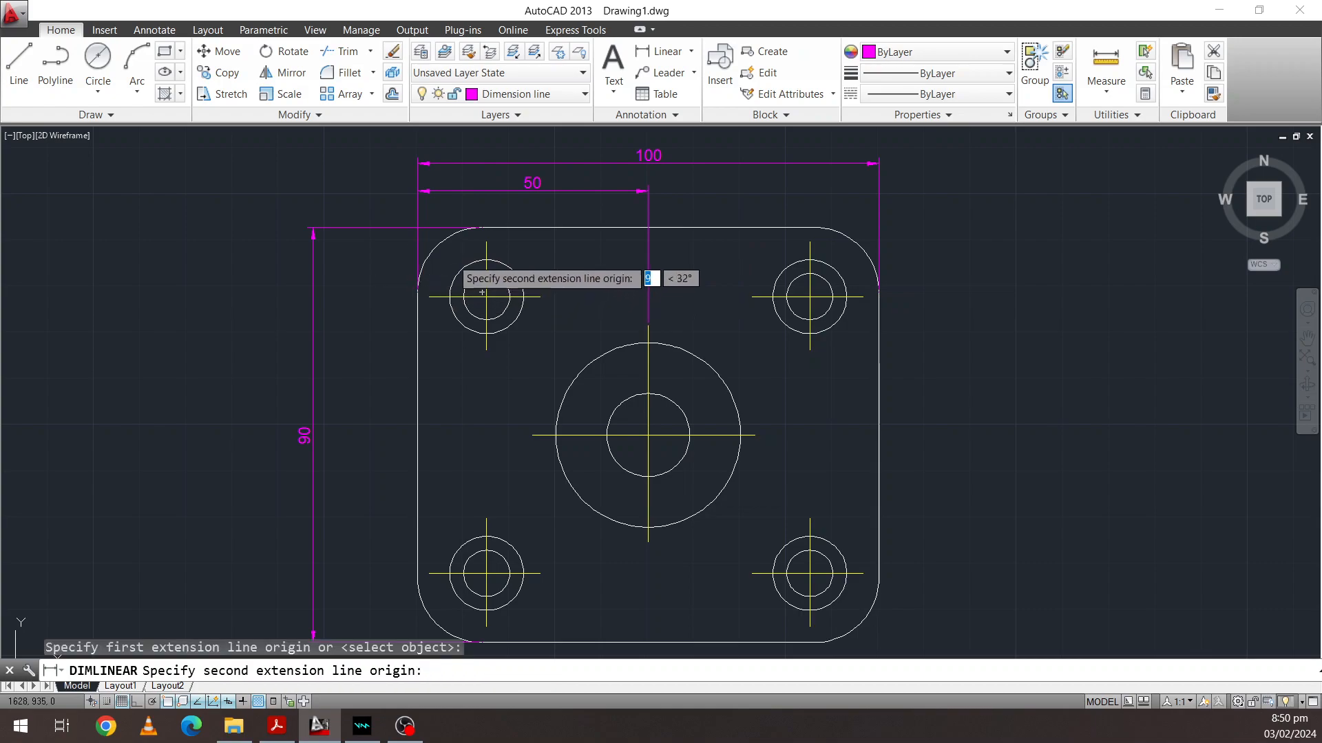
{"action": "left_click", "coordinate": [485, 250]}
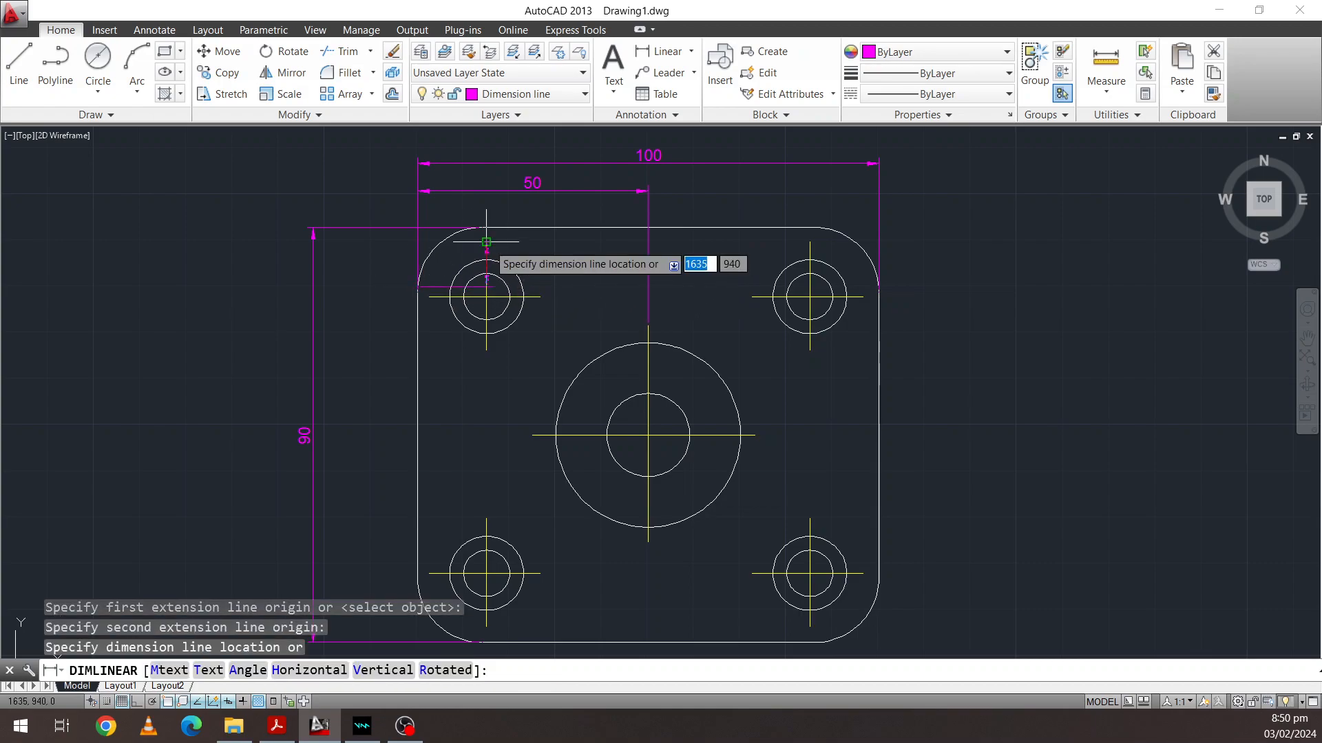
{"action": "left_click", "coordinate": [452, 212]}
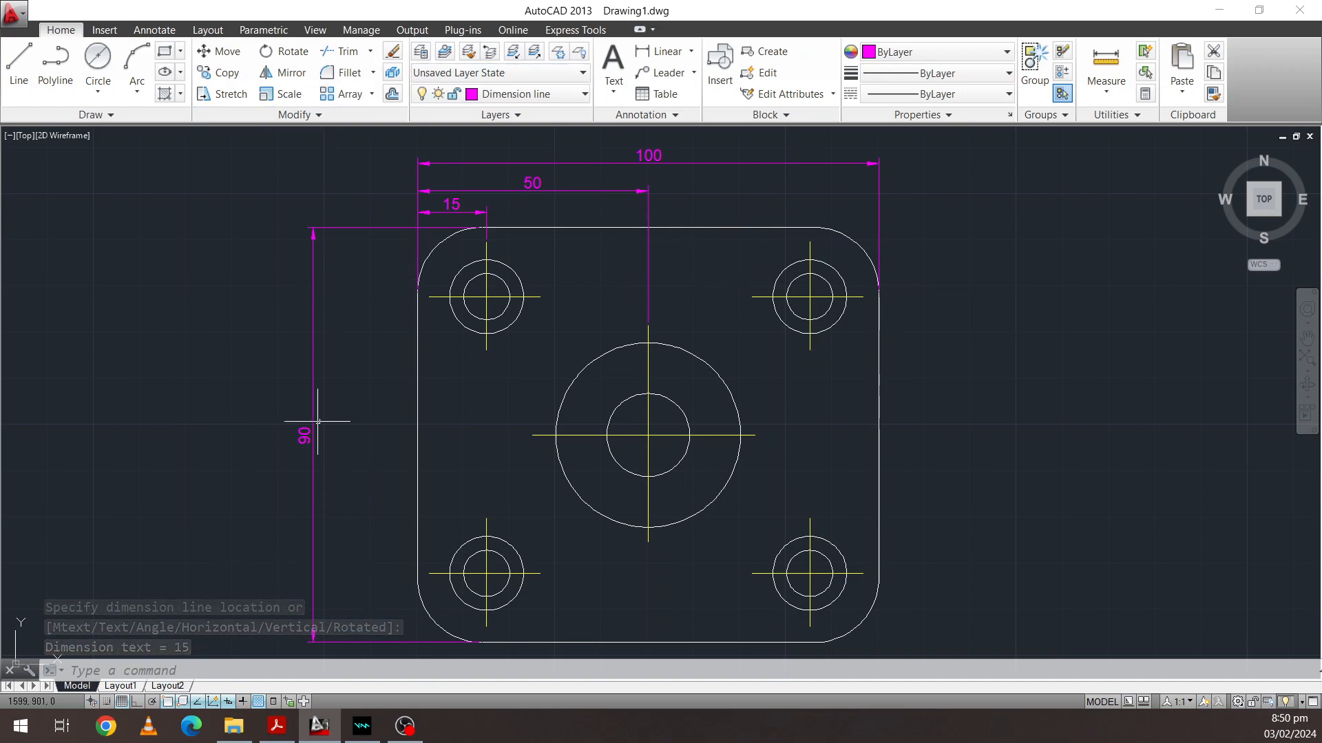
Check the PDF figure, then in AutoCAD add a vertical linear dimension from the plate's bottom edge to the central hole's horizontal centerline, left of the plate
{"action": "left_click", "coordinate": [273, 731]}
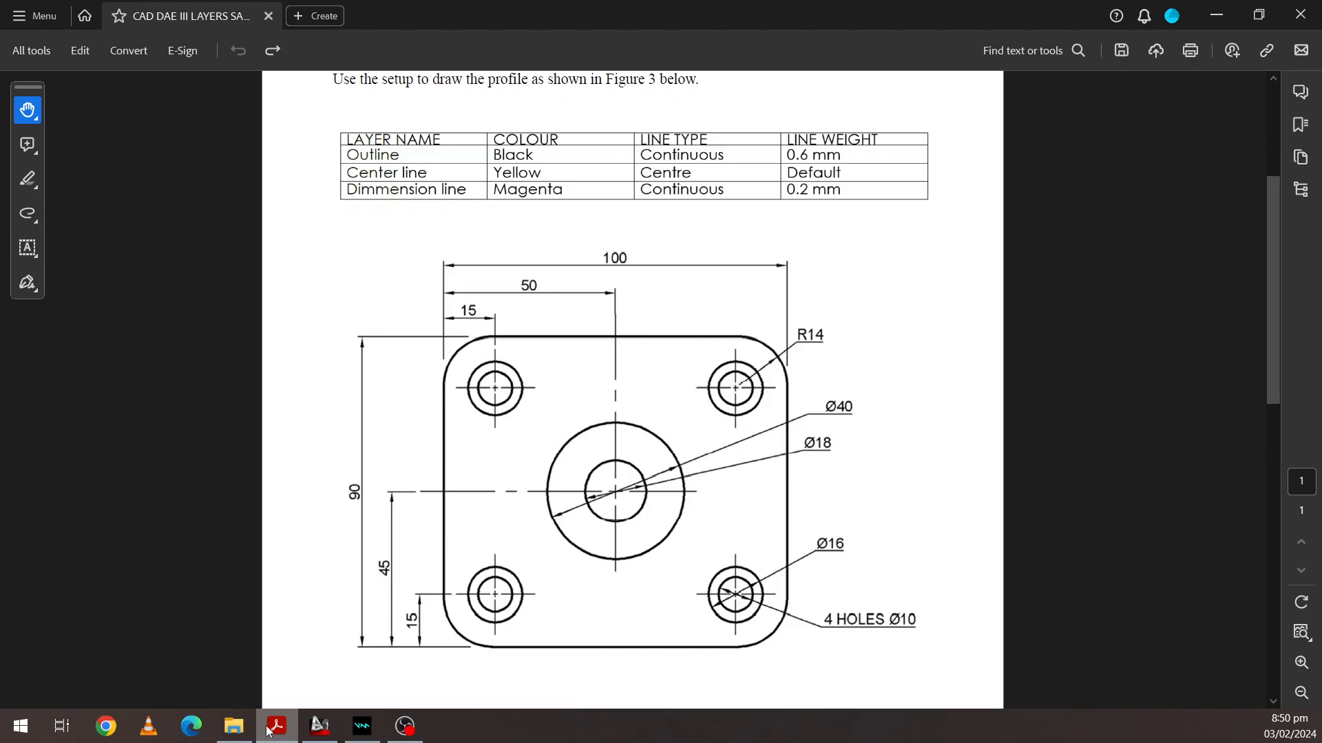
{"action": "left_click", "coordinate": [320, 727]}
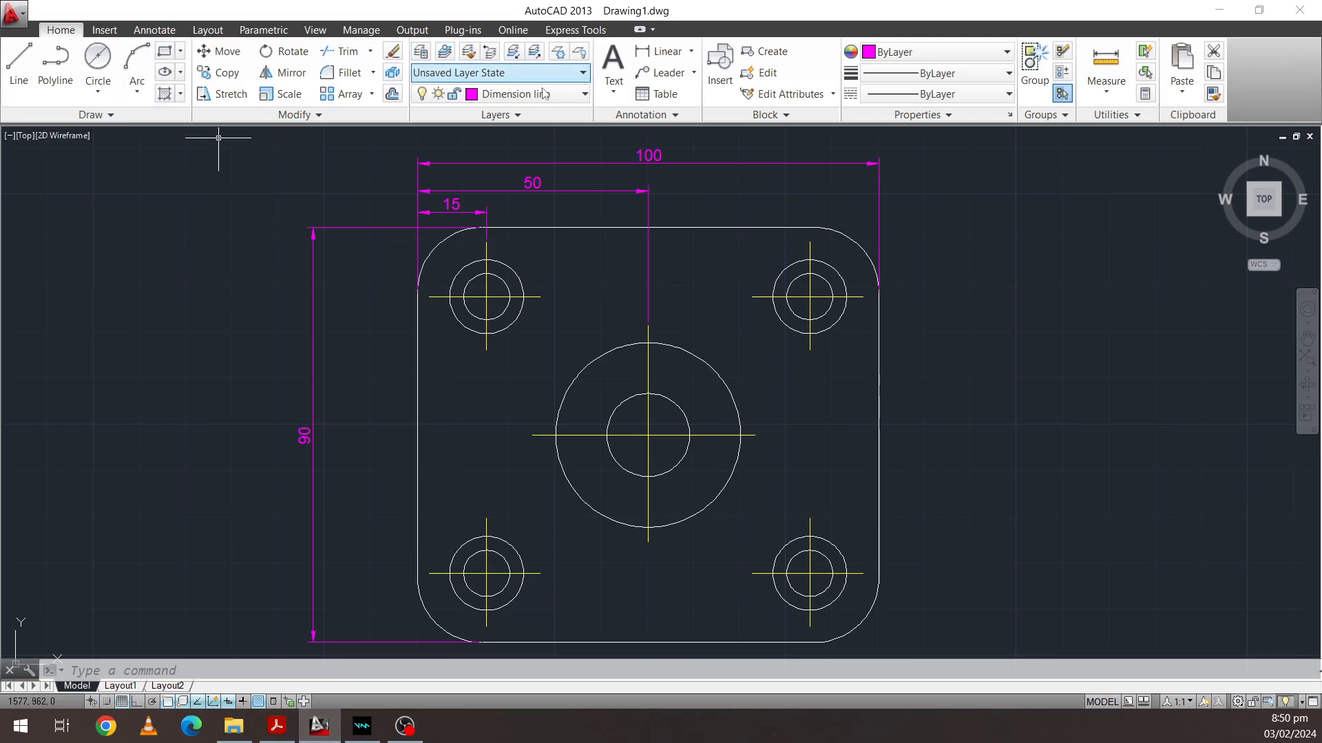
{"action": "left_click", "coordinate": [661, 51]}
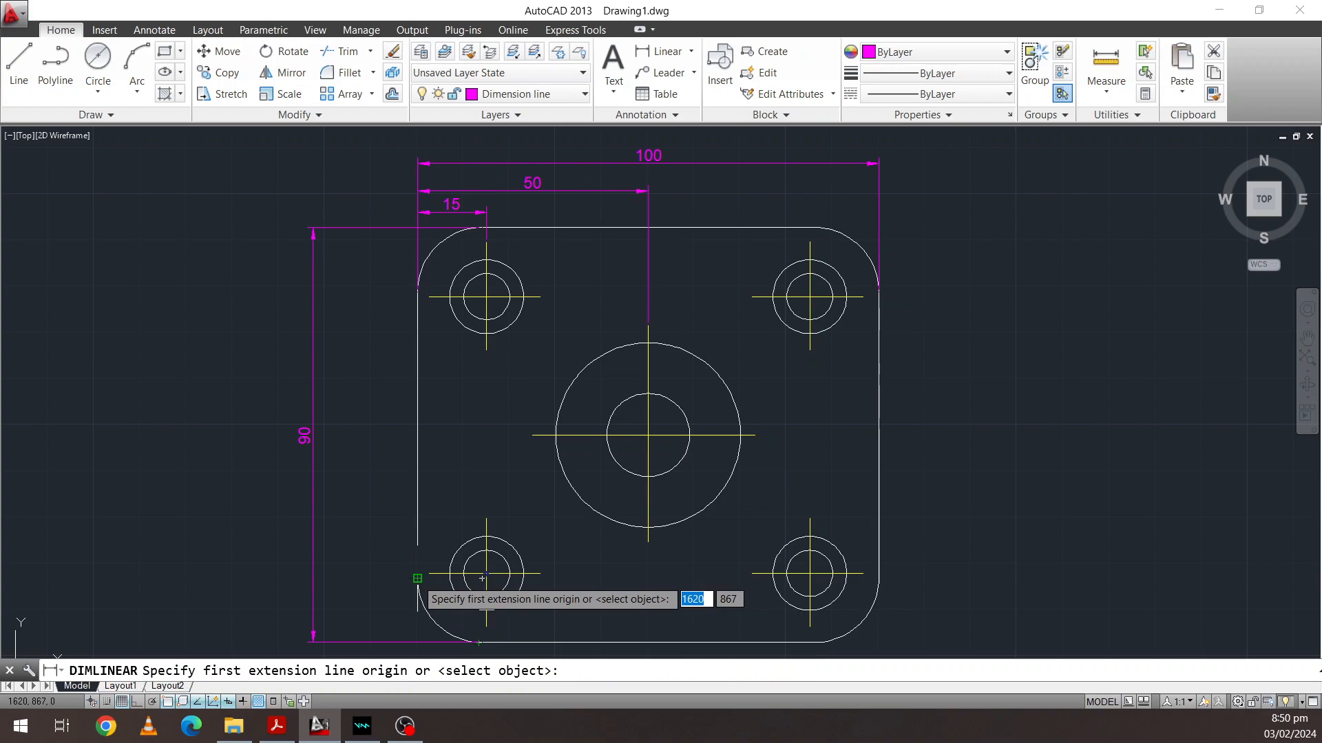
{"action": "left_click", "coordinate": [479, 643]}
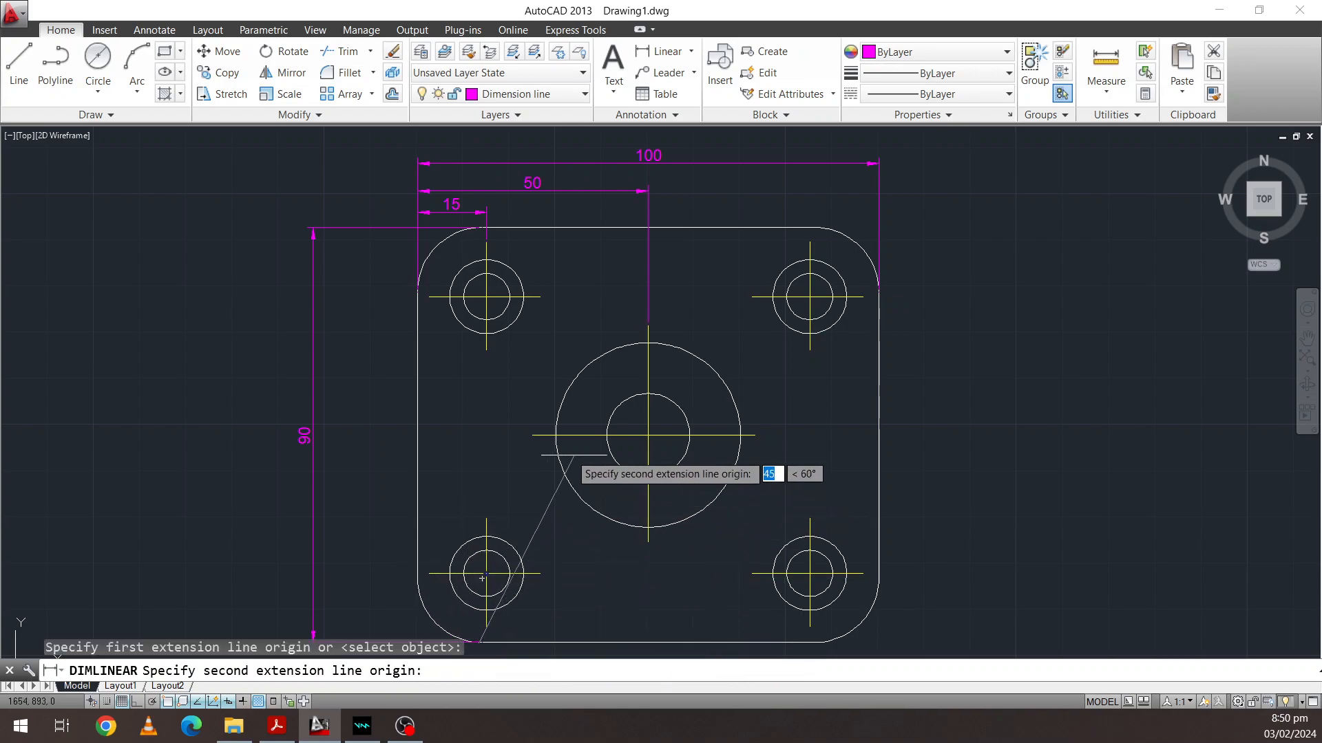
{"action": "left_click", "coordinate": [532, 436]}
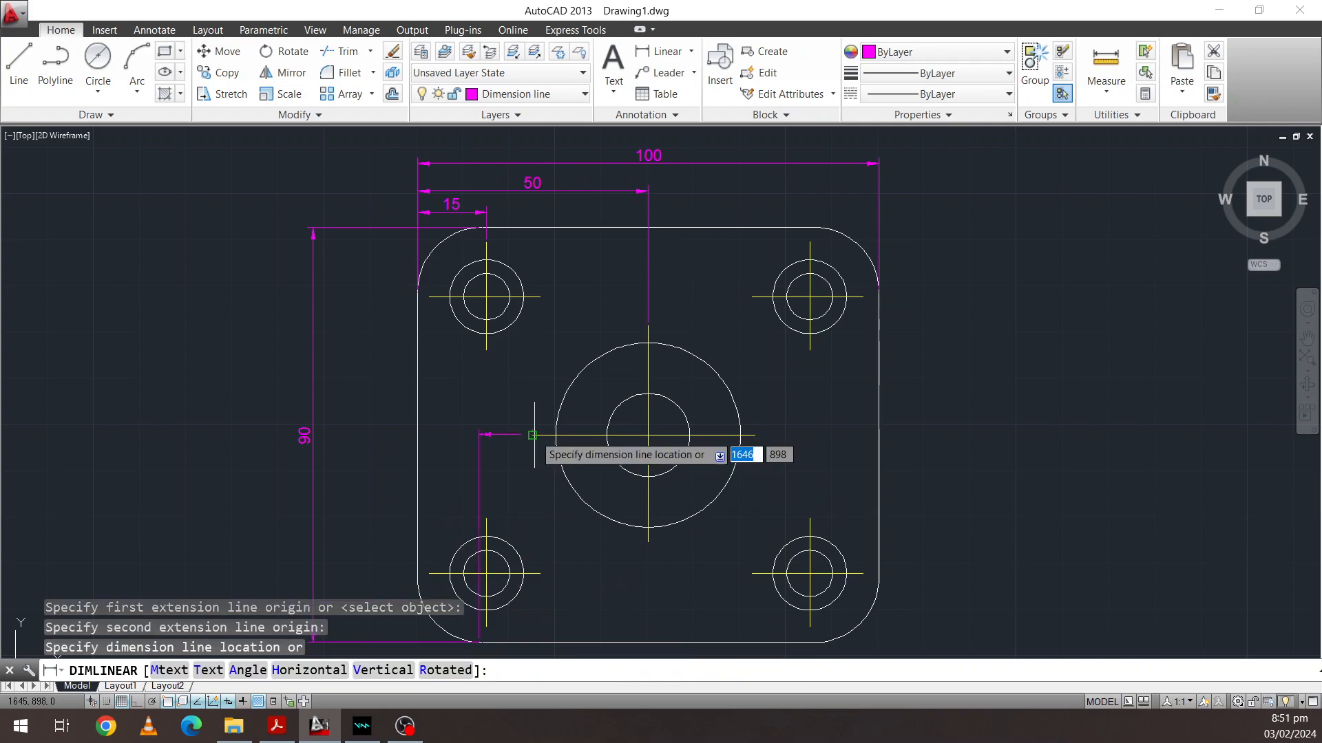
{"action": "left_click", "coordinate": [344, 533]}
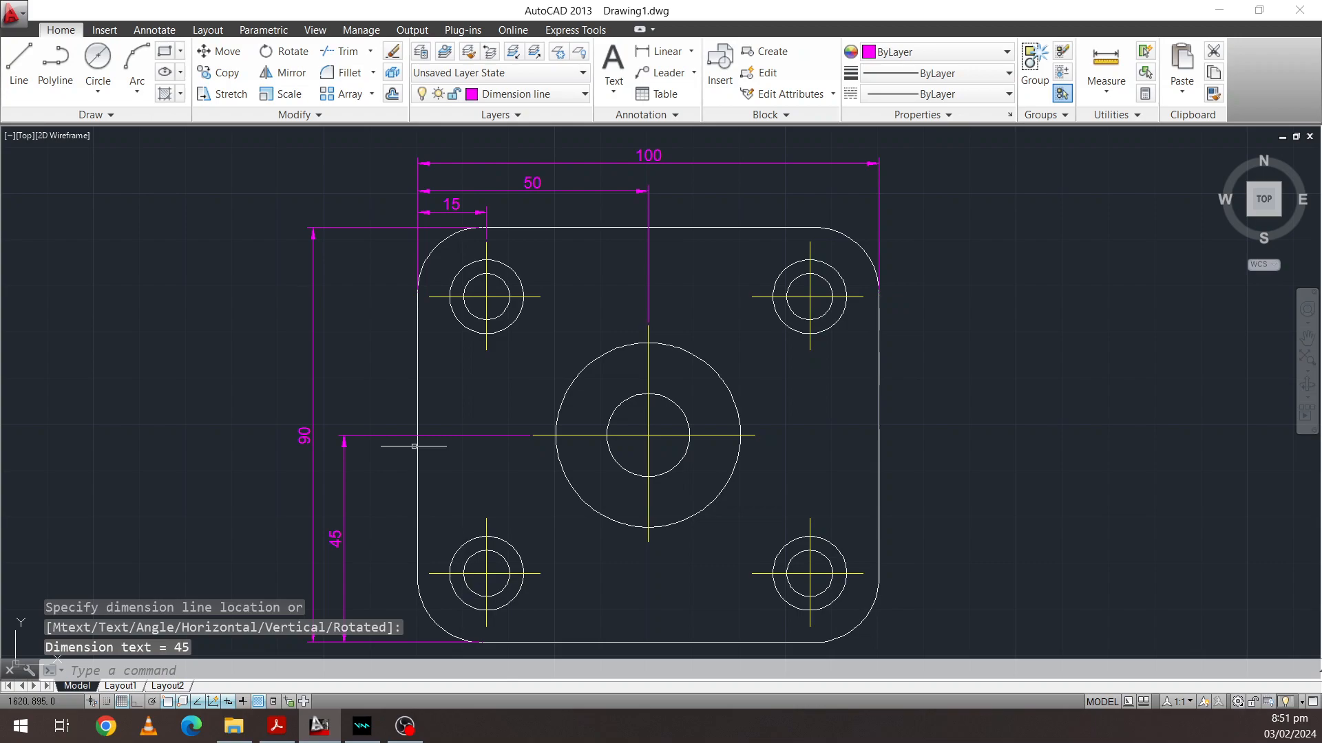
Add a vertical linear dimension from the plate's bottom edge to the lower-left hole's center, placed just left of the plate
{"action": "left_click", "coordinate": [651, 60]}
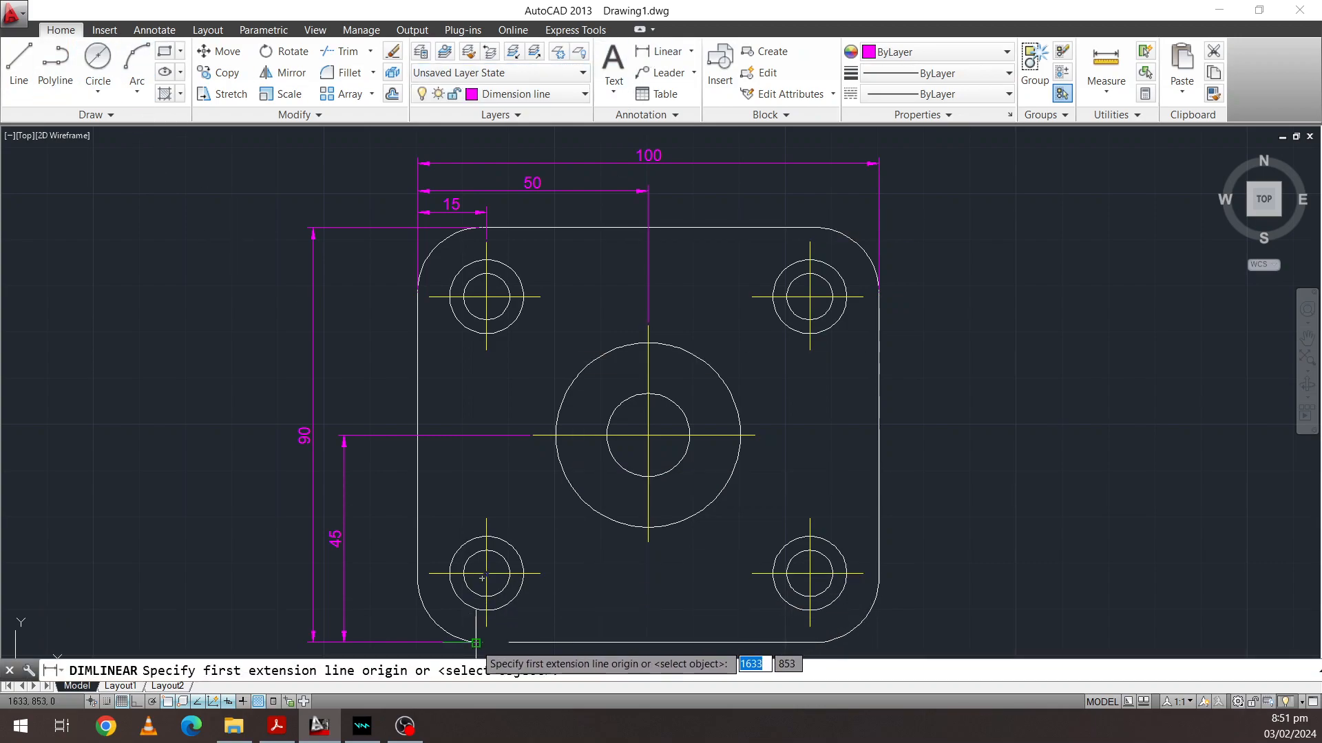
{"action": "left_click", "coordinate": [475, 643]}
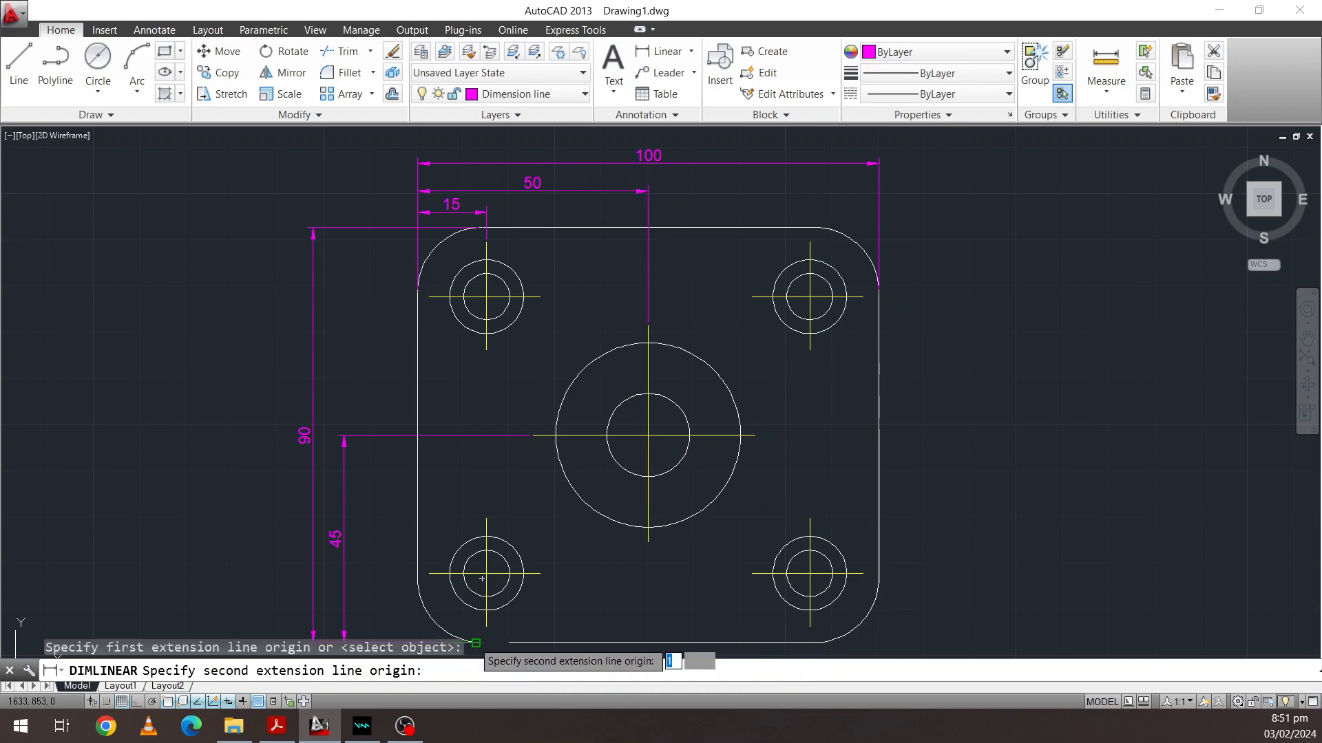
{"action": "left_click", "coordinate": [486, 572]}
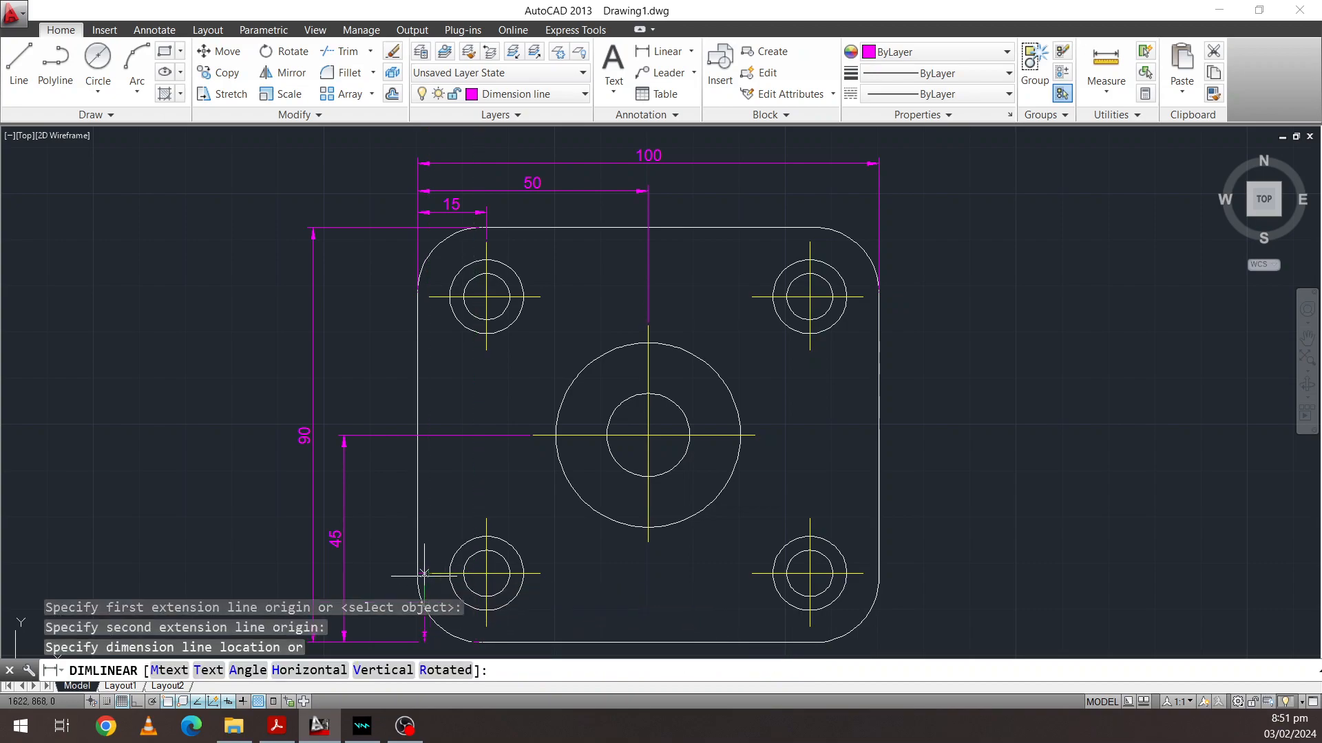
{"action": "left_click", "coordinate": [375, 595]}
Check the PDF figure, then in AutoCAD add a radius dimension to the plate's upper-right corner arc, with its text outside the plate
{"action": "middle_click_drag", "start_coordinate": [733, 515], "coordinate": [824, 492]}
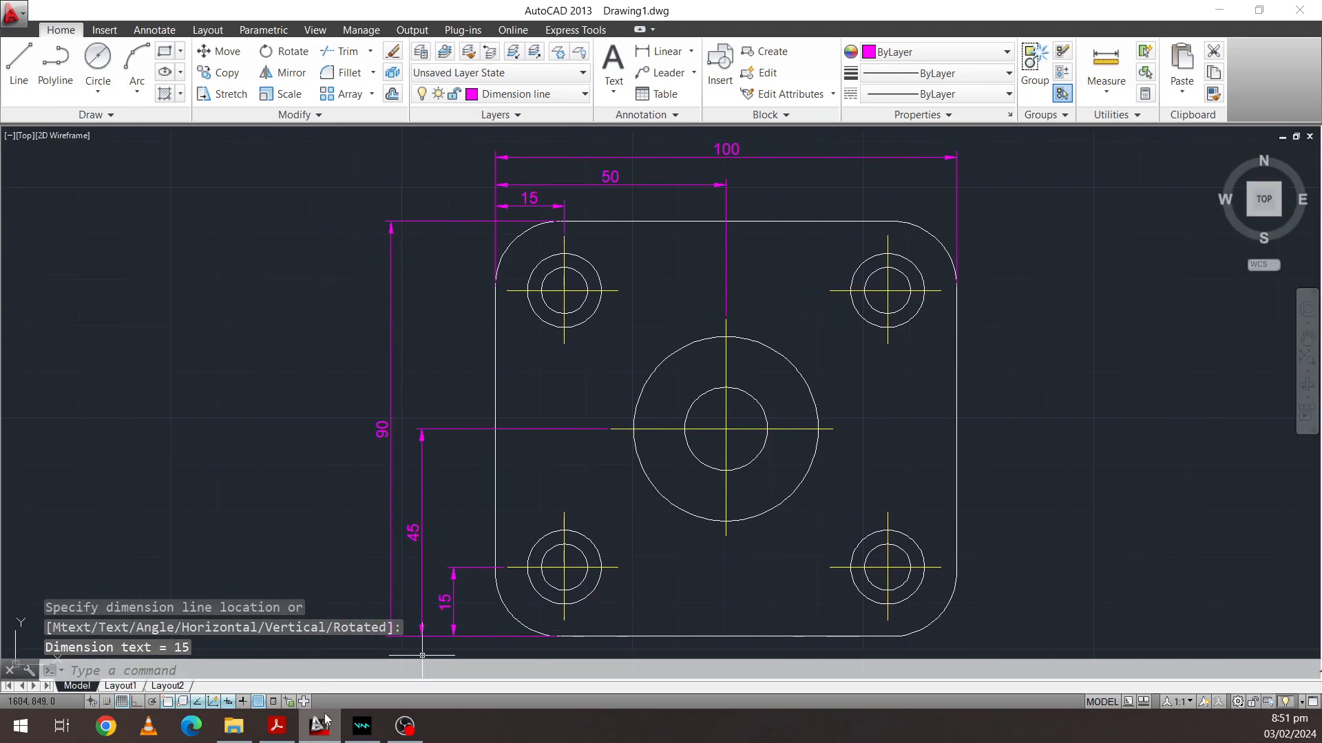
{"action": "left_click", "coordinate": [277, 726]}
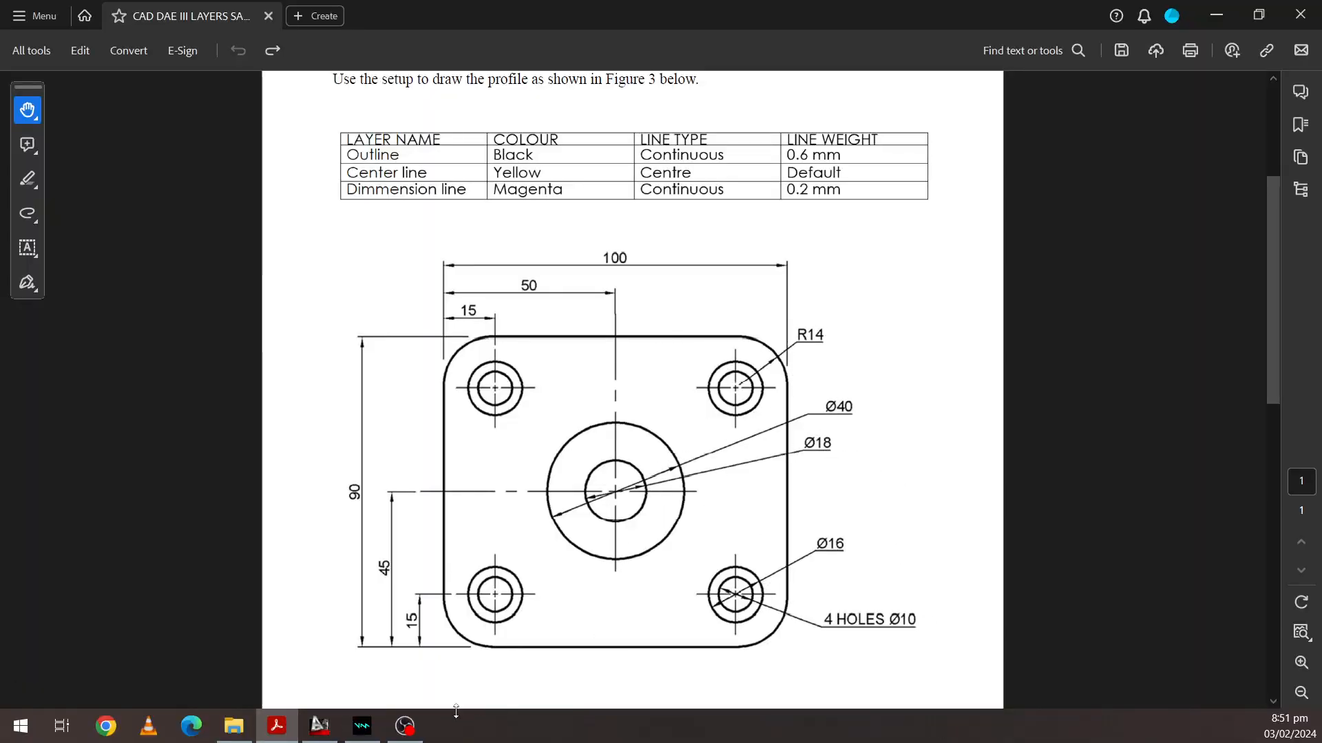
{"action": "left_click", "coordinate": [320, 727]}
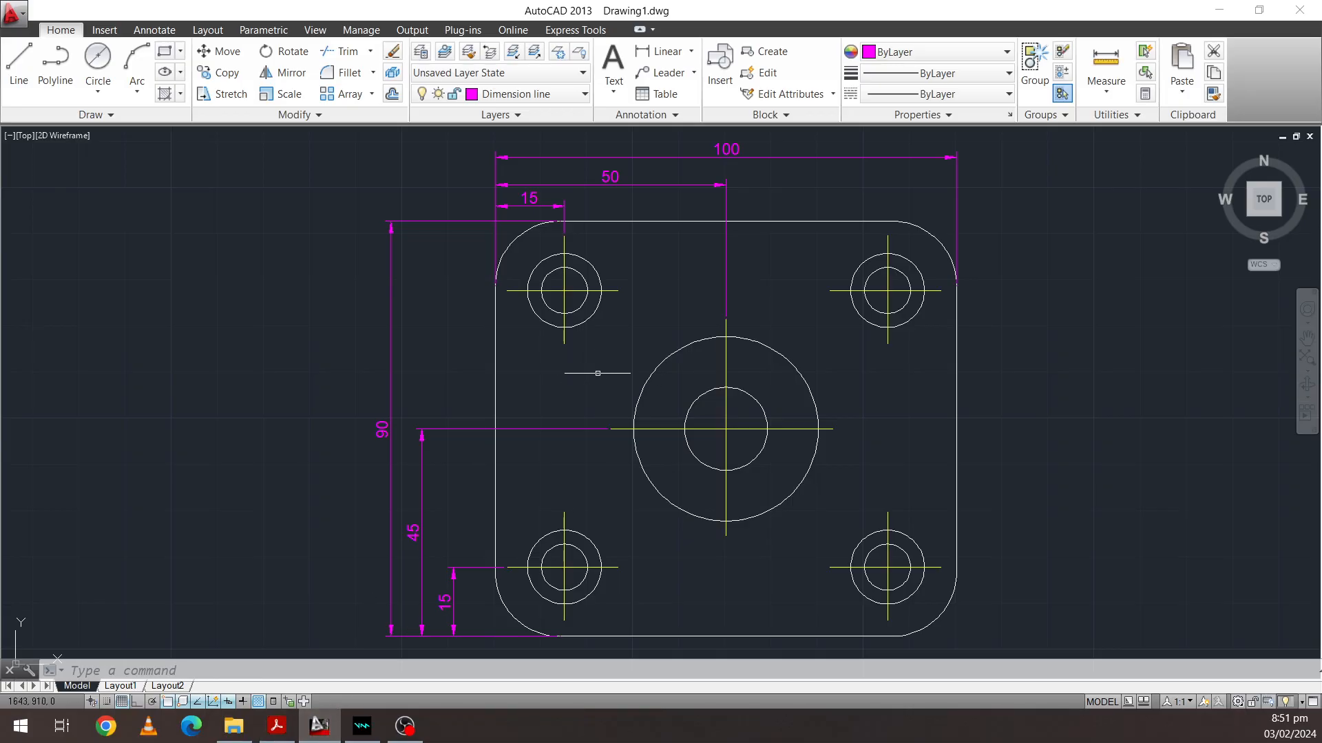
{"action": "middle_click_drag", "start_coordinate": [597, 373], "coordinate": [526, 375]}
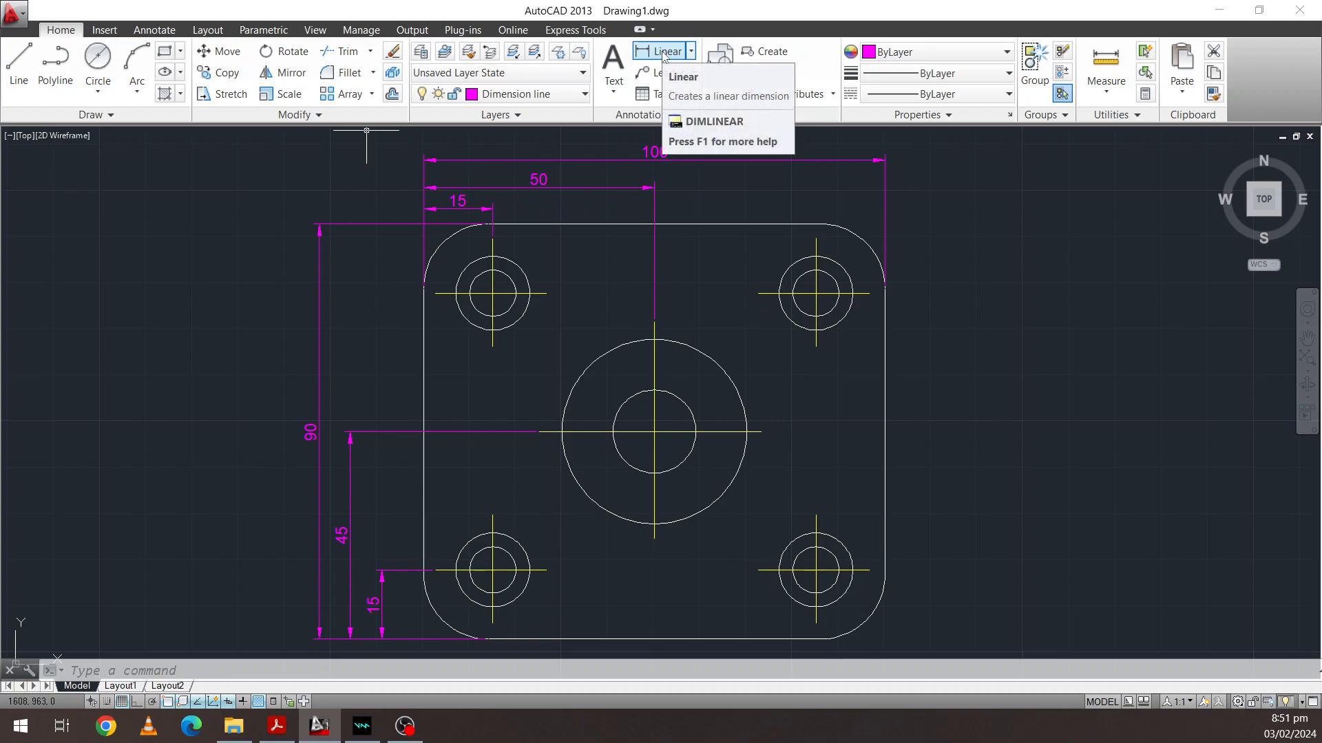
{"action": "left_click", "coordinate": [691, 51]}
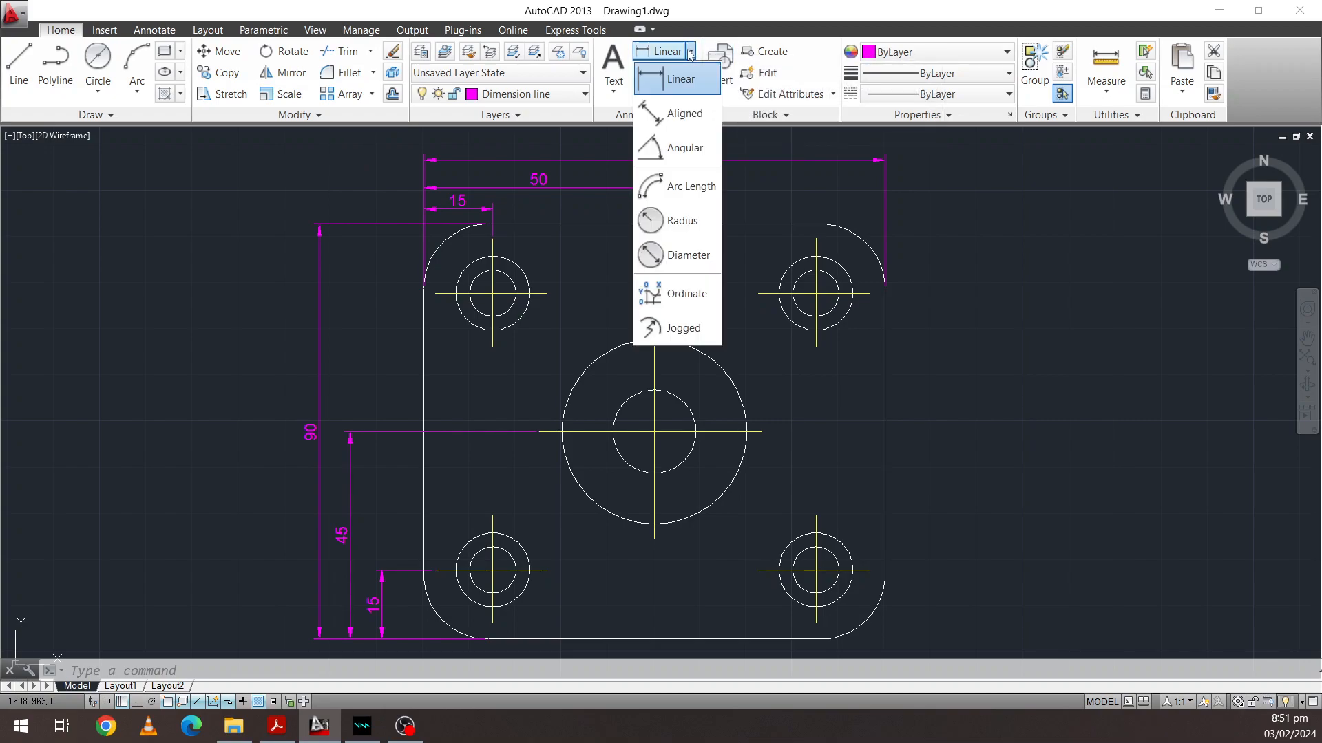
{"action": "left_click", "coordinate": [683, 221]}
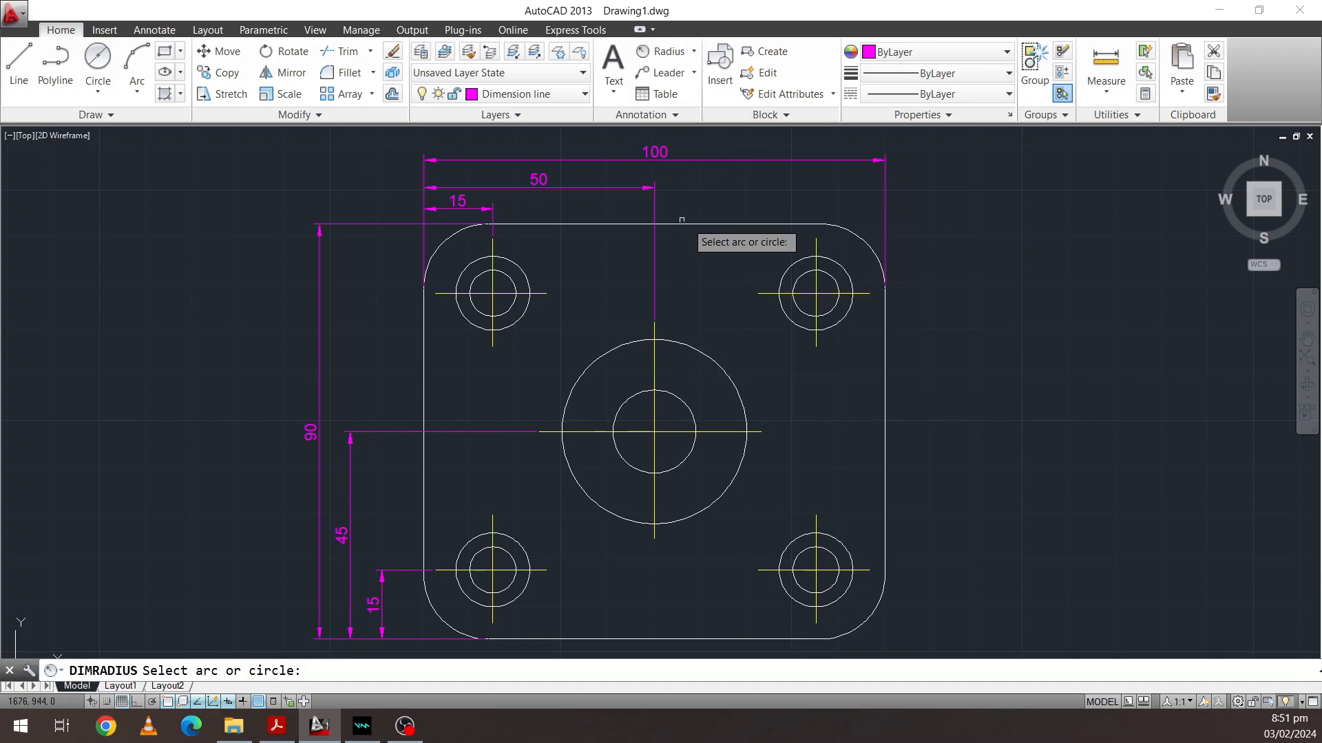
{"action": "left_click", "coordinate": [857, 233]}
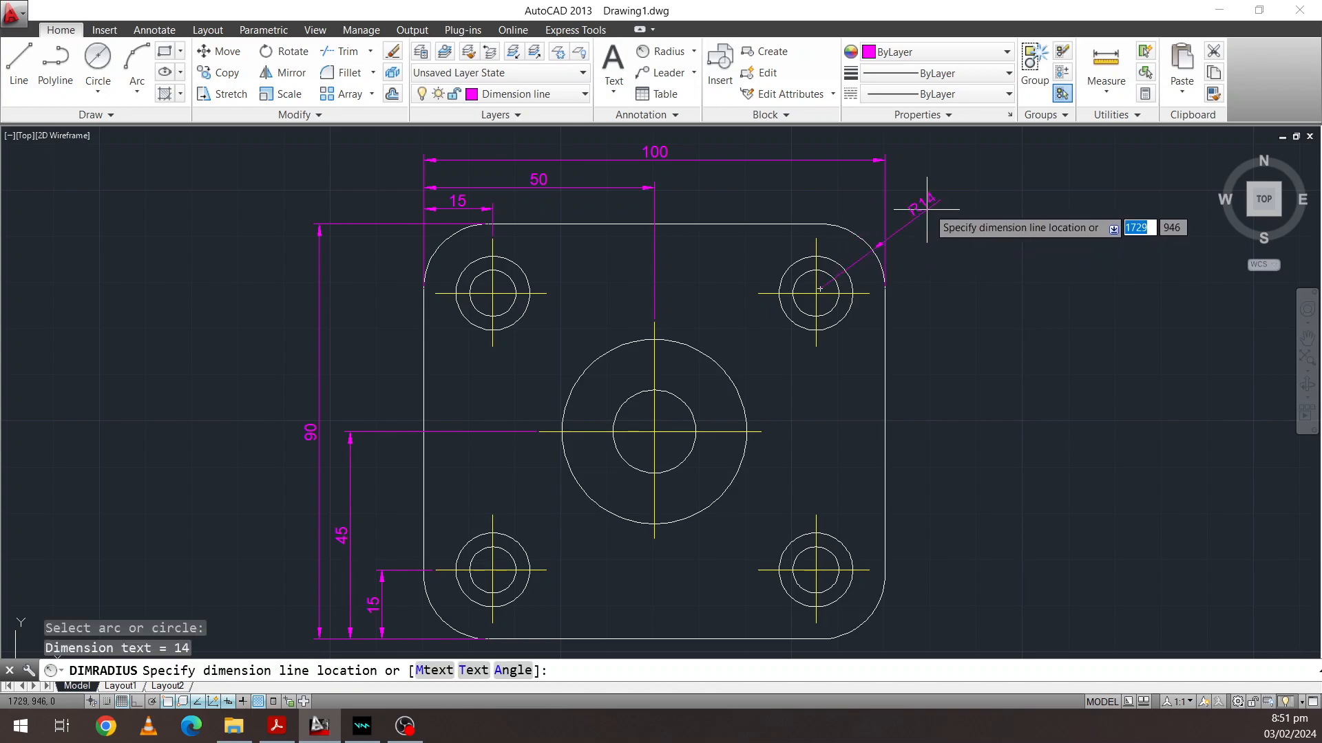
{"action": "left_click", "coordinate": [956, 194]}
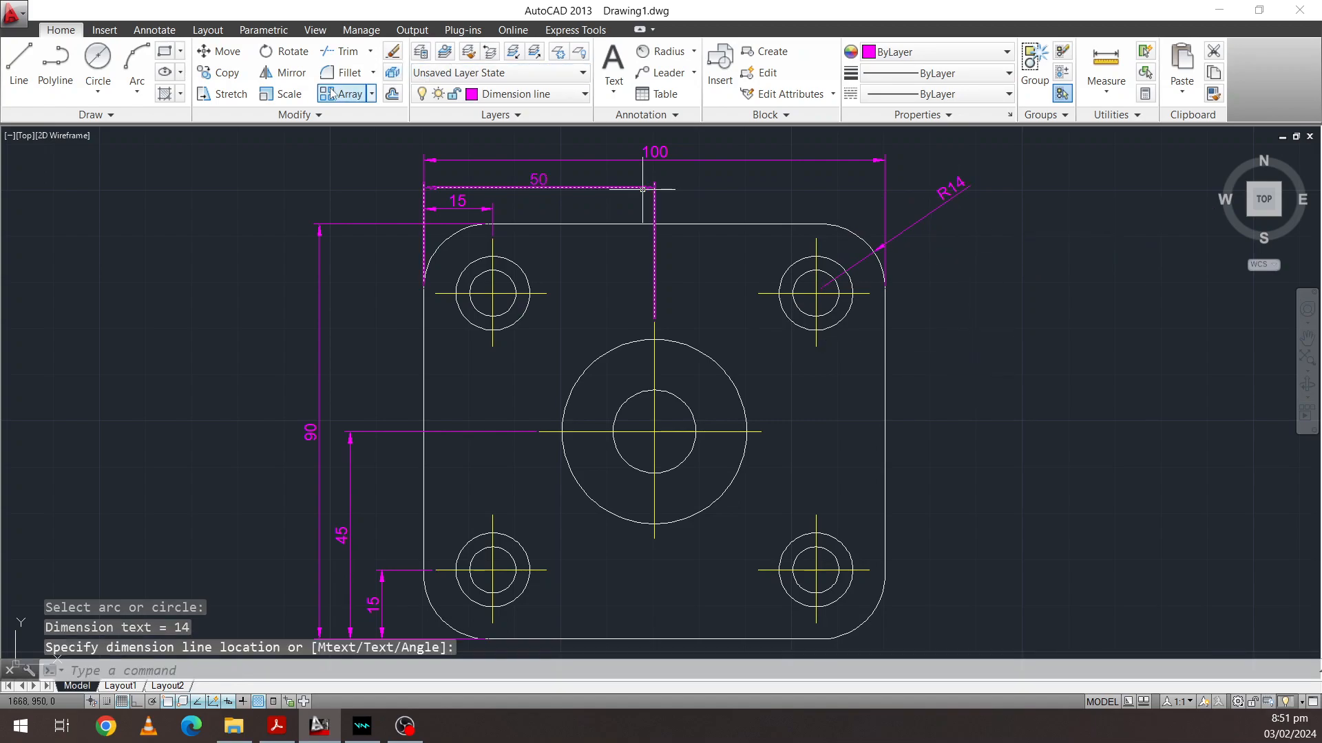
Add a diameter dimension to the large central circle, with its text outside the plate's right edge
{"action": "left_click", "coordinate": [694, 51]}
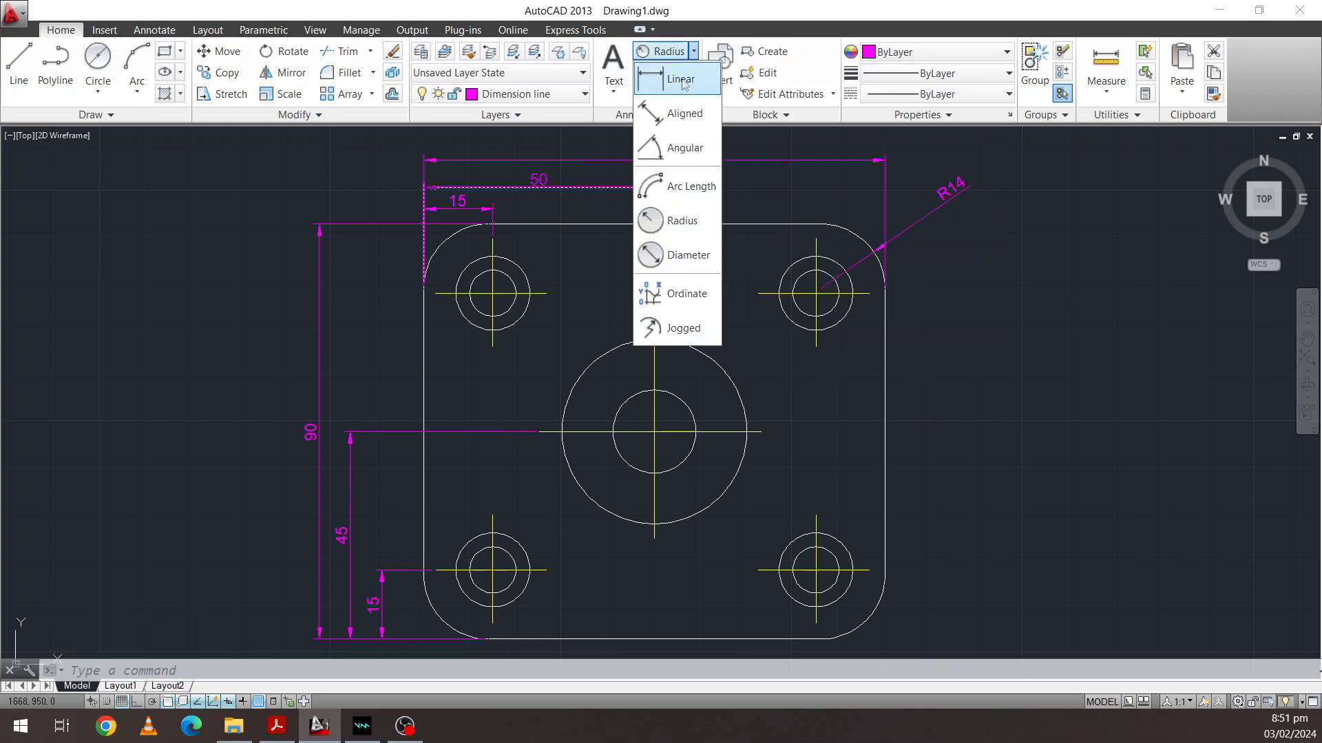
{"action": "left_click", "coordinate": [689, 263]}
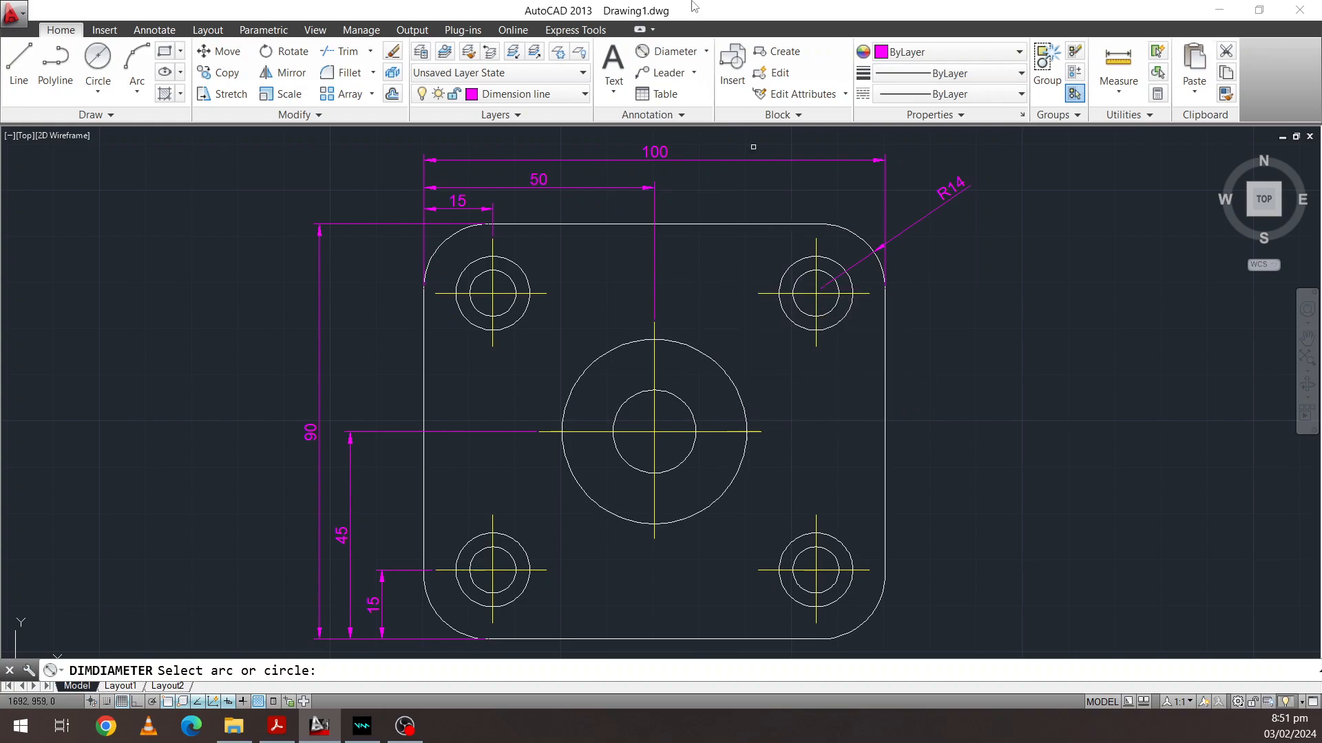
{"action": "left_click", "coordinate": [699, 51]}
{"action": "left_click", "coordinate": [705, 51]}
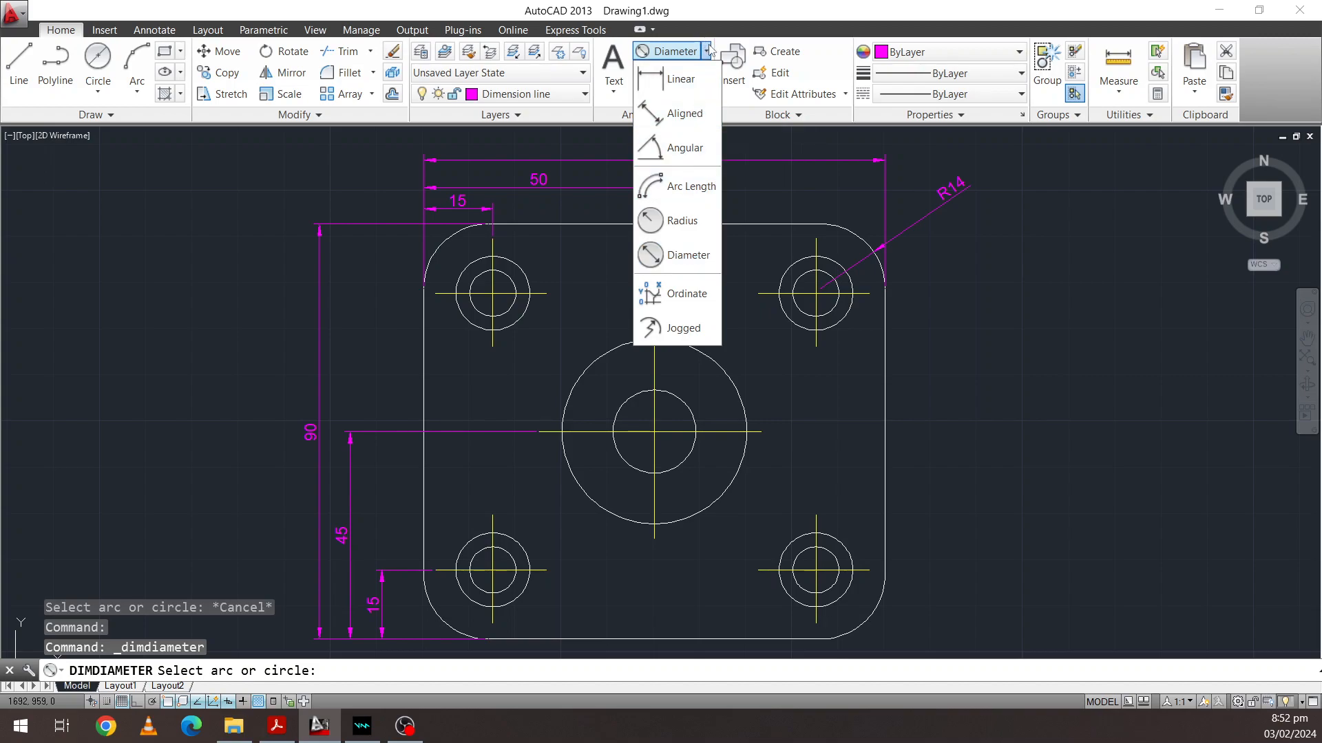
{"action": "left_click", "coordinate": [648, 256]}
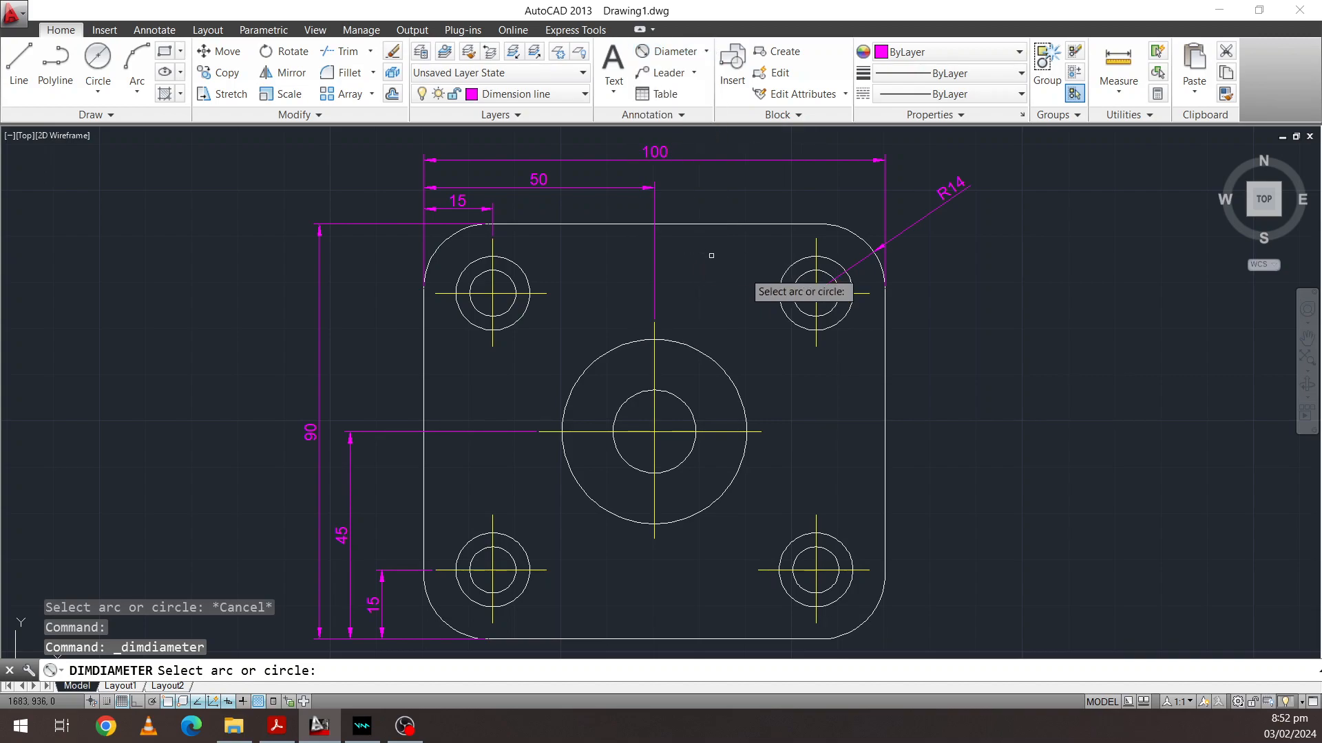
{"action": "left_click", "coordinate": [738, 387]}
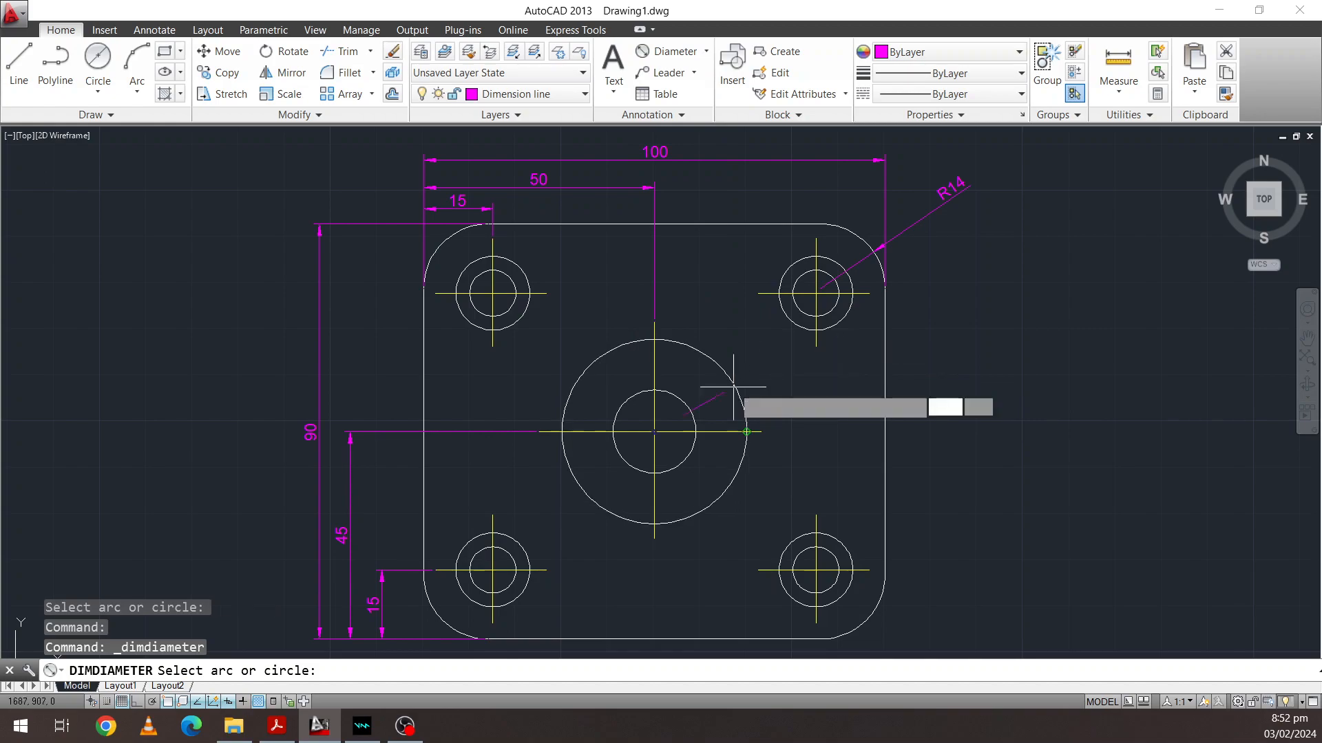
{"action": "left_click", "coordinate": [957, 338]}
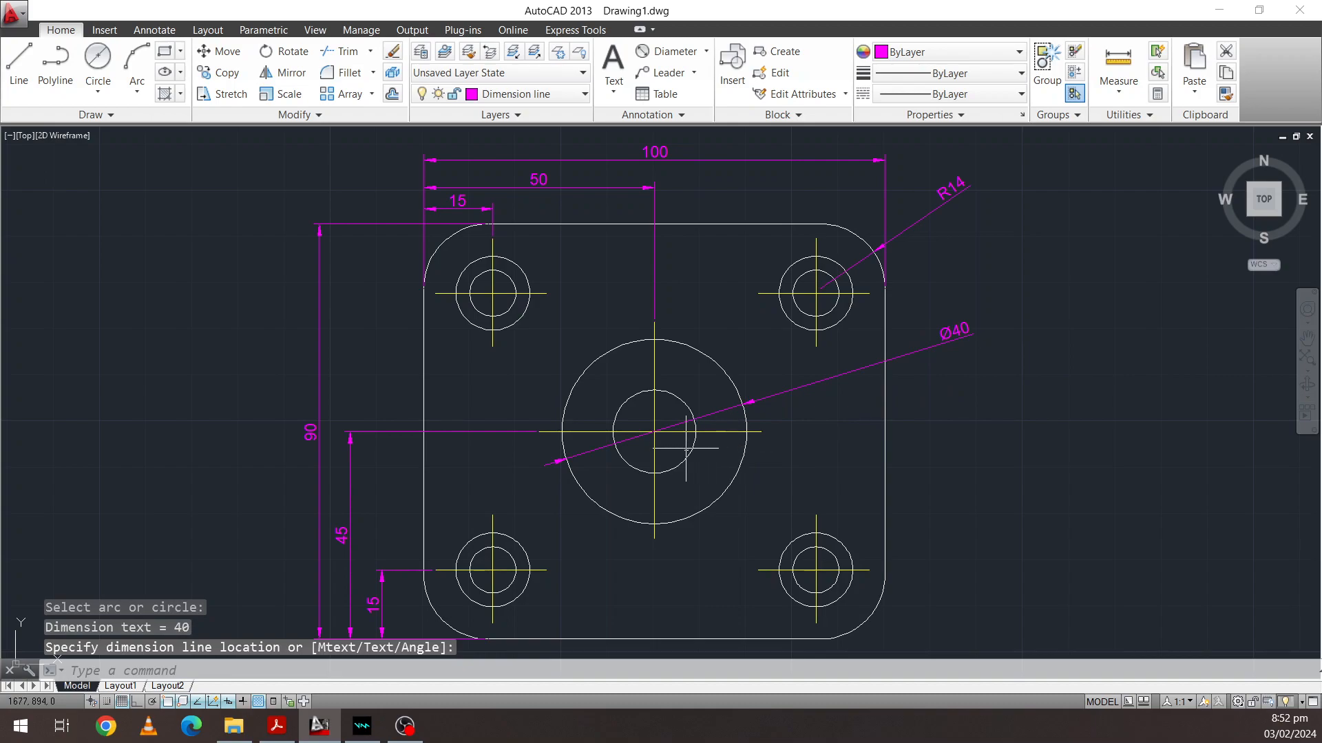
Add a diameter dimension to the small central circle, with its text outside the plate's right edge below the Ø40 dimension
{"action": "left_click", "coordinate": [671, 51]}
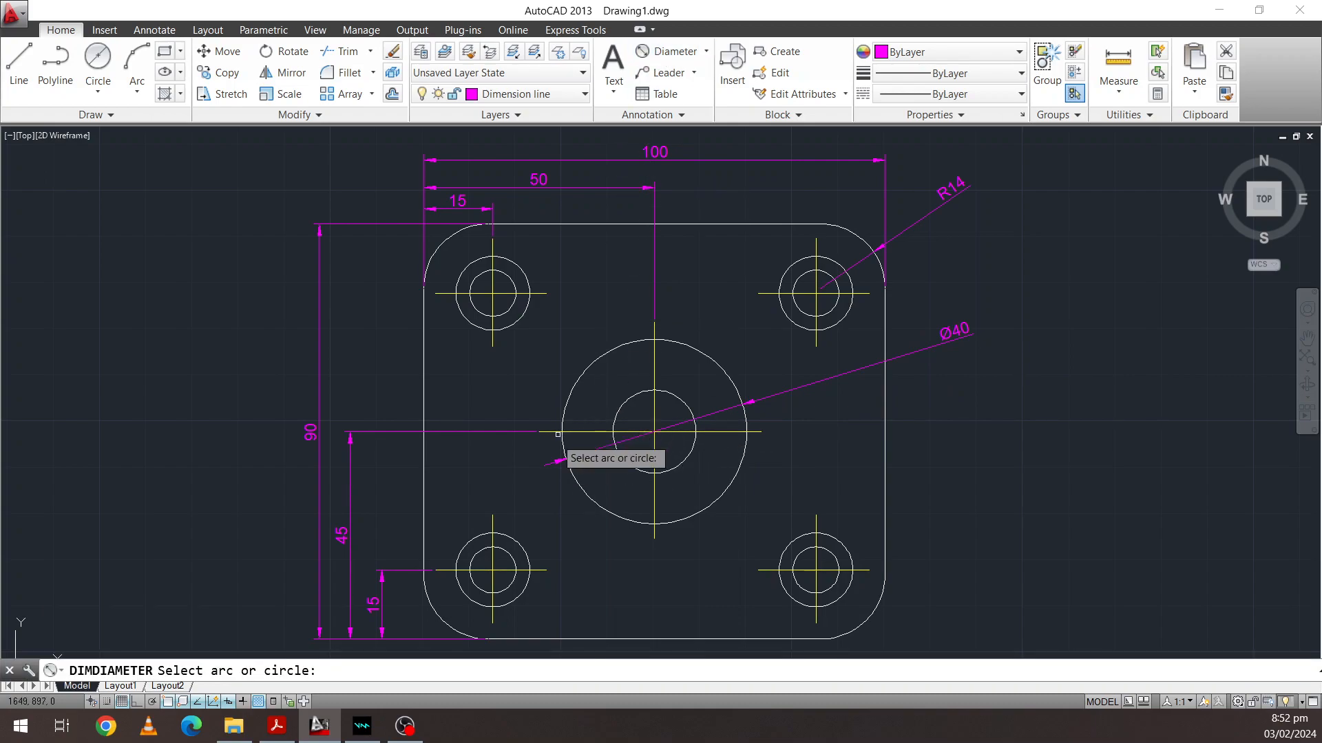
{"action": "left_click", "coordinate": [682, 462]}
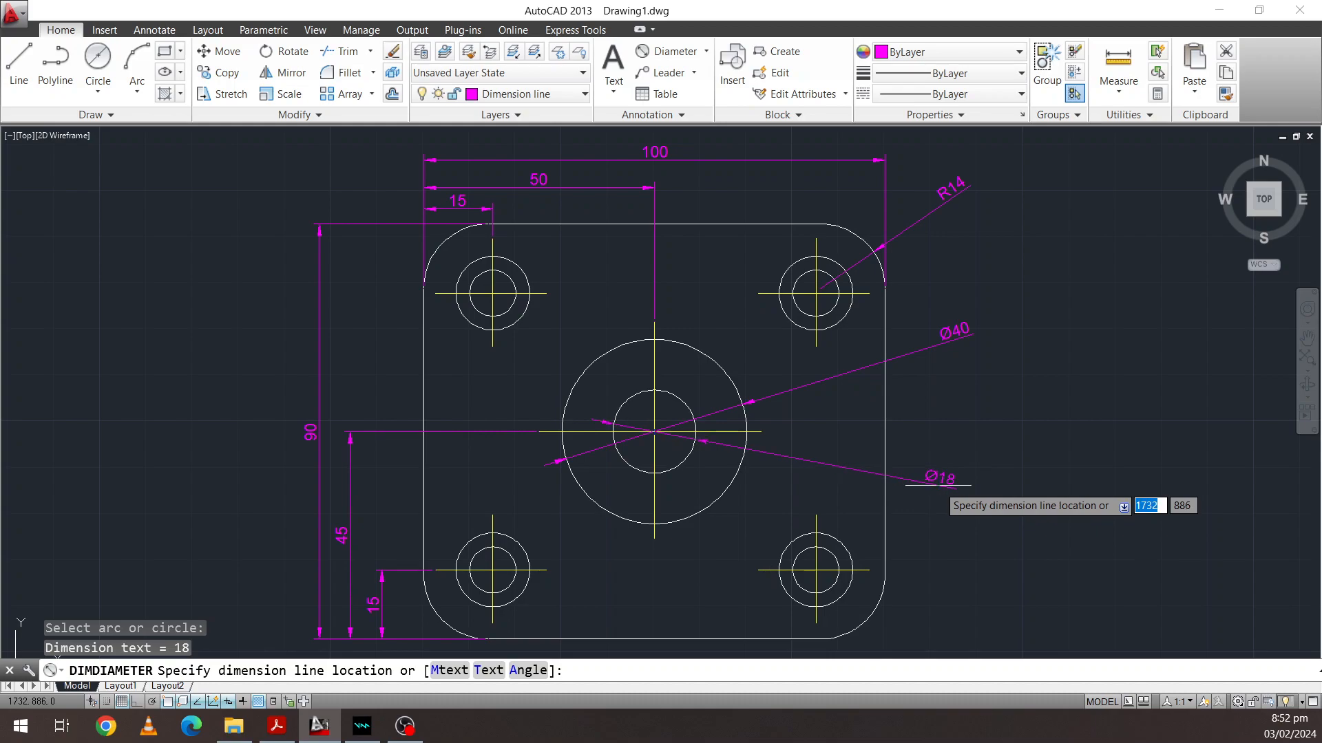
{"action": "left_click", "coordinate": [938, 486]}
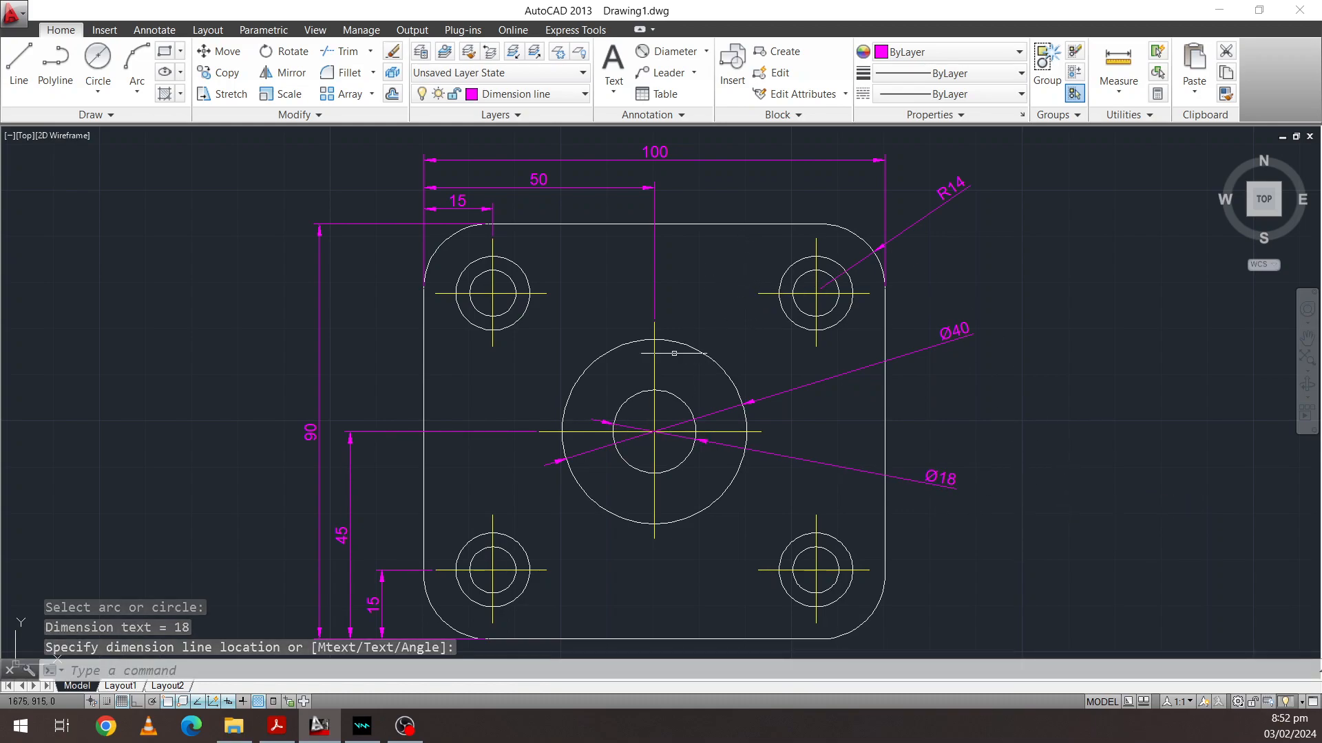
Check the PDF figure, then in AutoCAD add a diameter dimension to the lower-right hole's outer circle, with its text outside the plate
{"action": "left_click", "coordinate": [287, 731]}
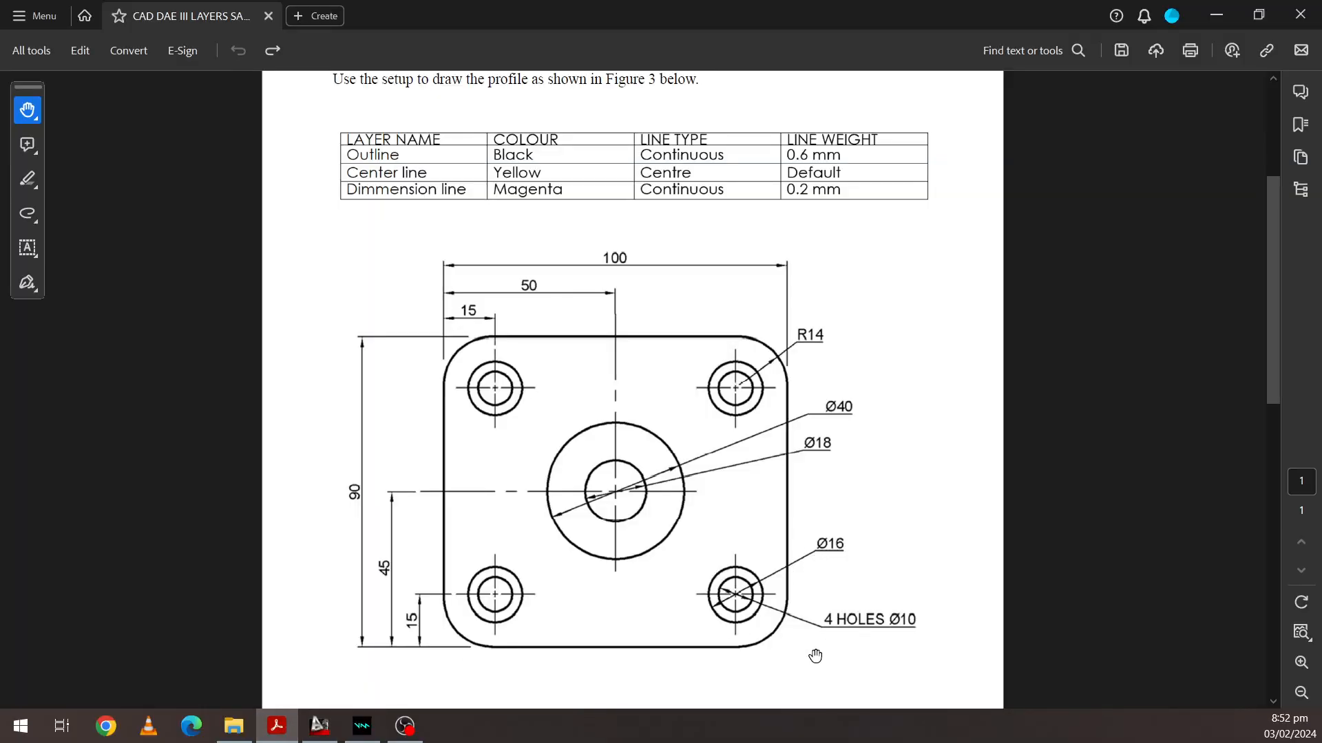
{"action": "left_click", "coordinate": [320, 725]}
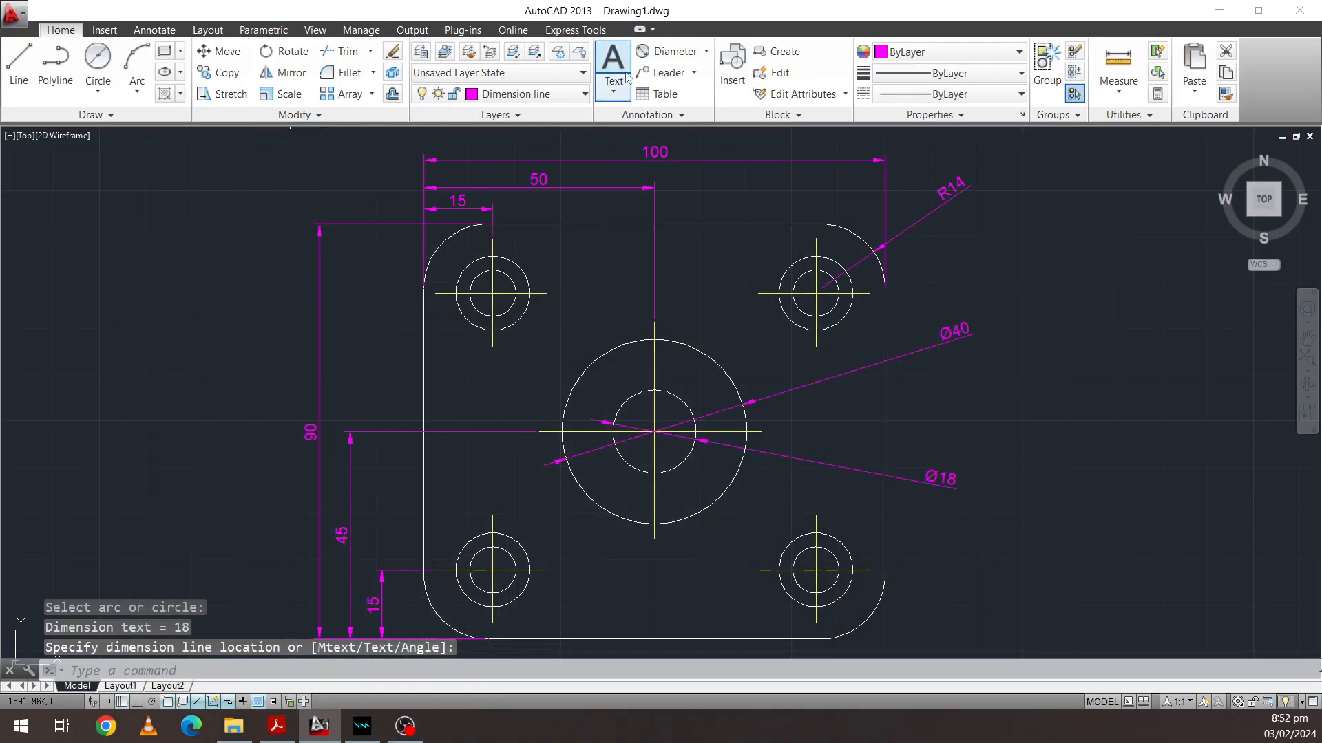
{"action": "left_click", "coordinate": [665, 53]}
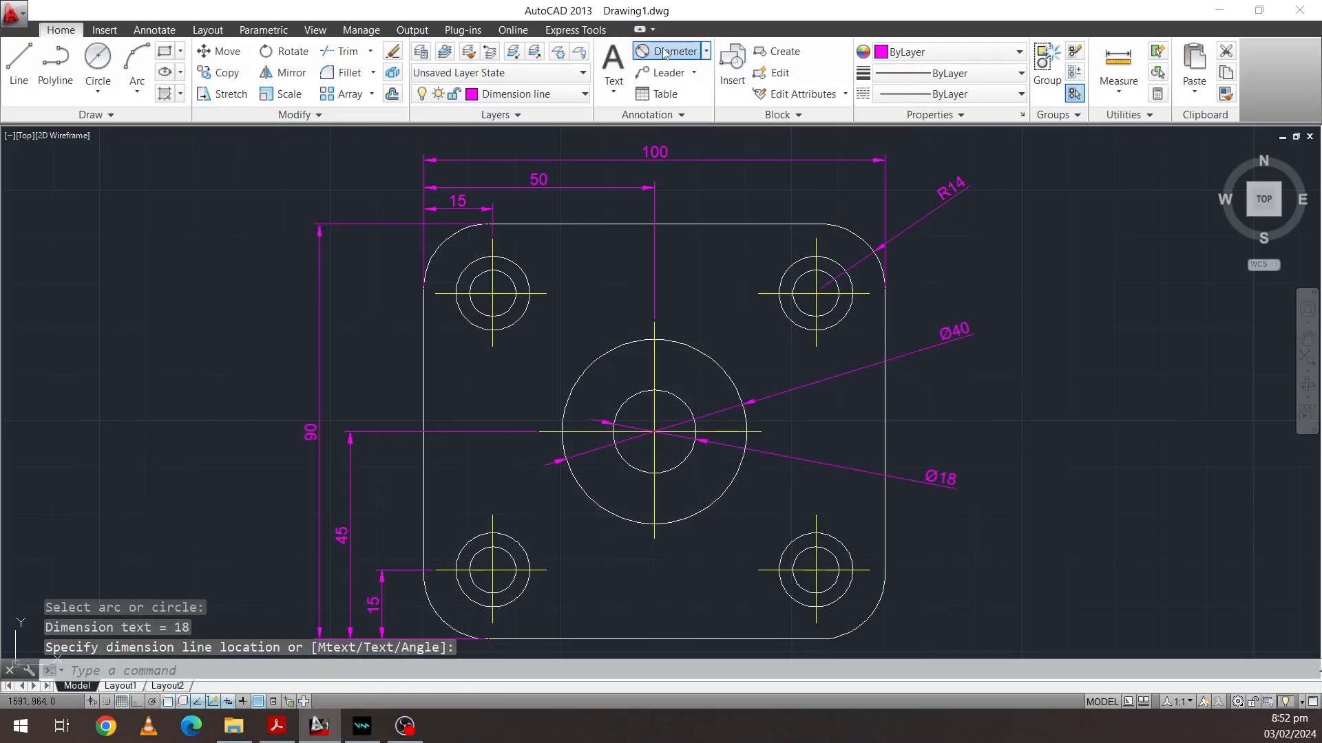
{"action": "left_click", "coordinate": [842, 543]}
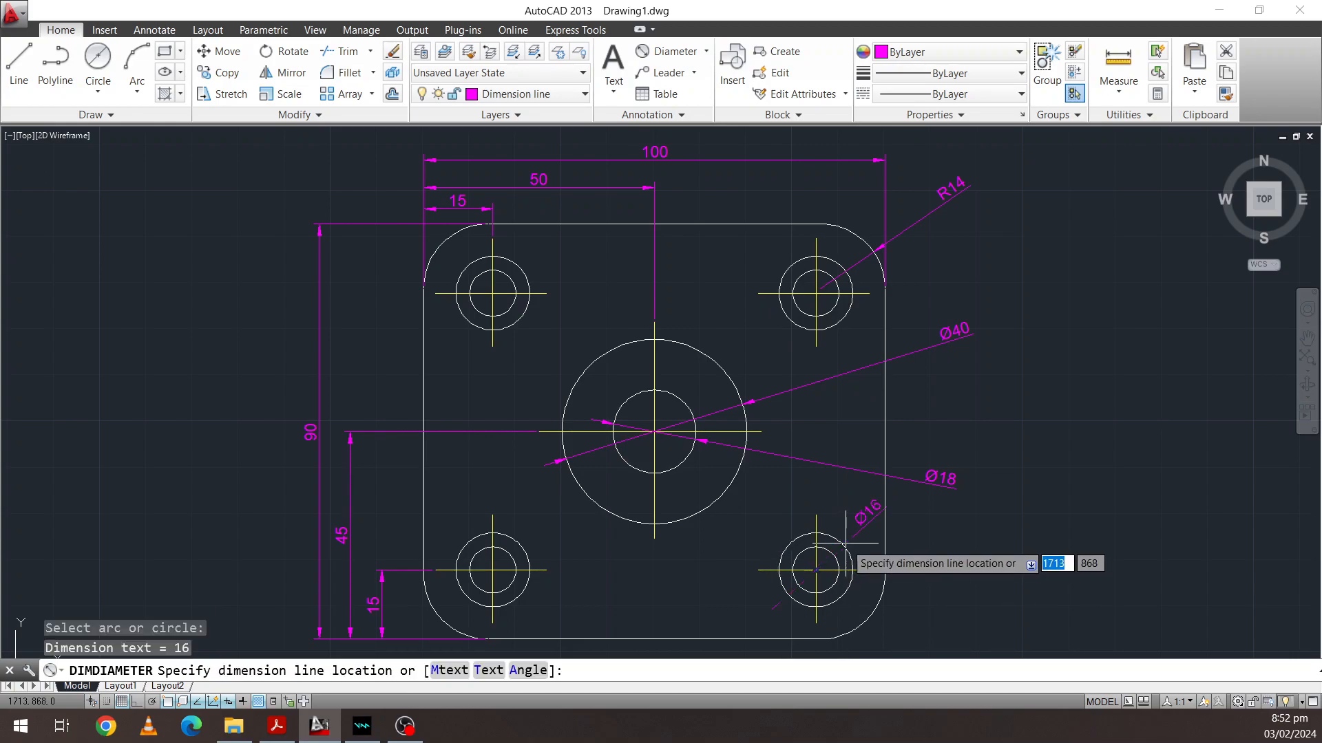
{"action": "left_click", "coordinate": [977, 529]}
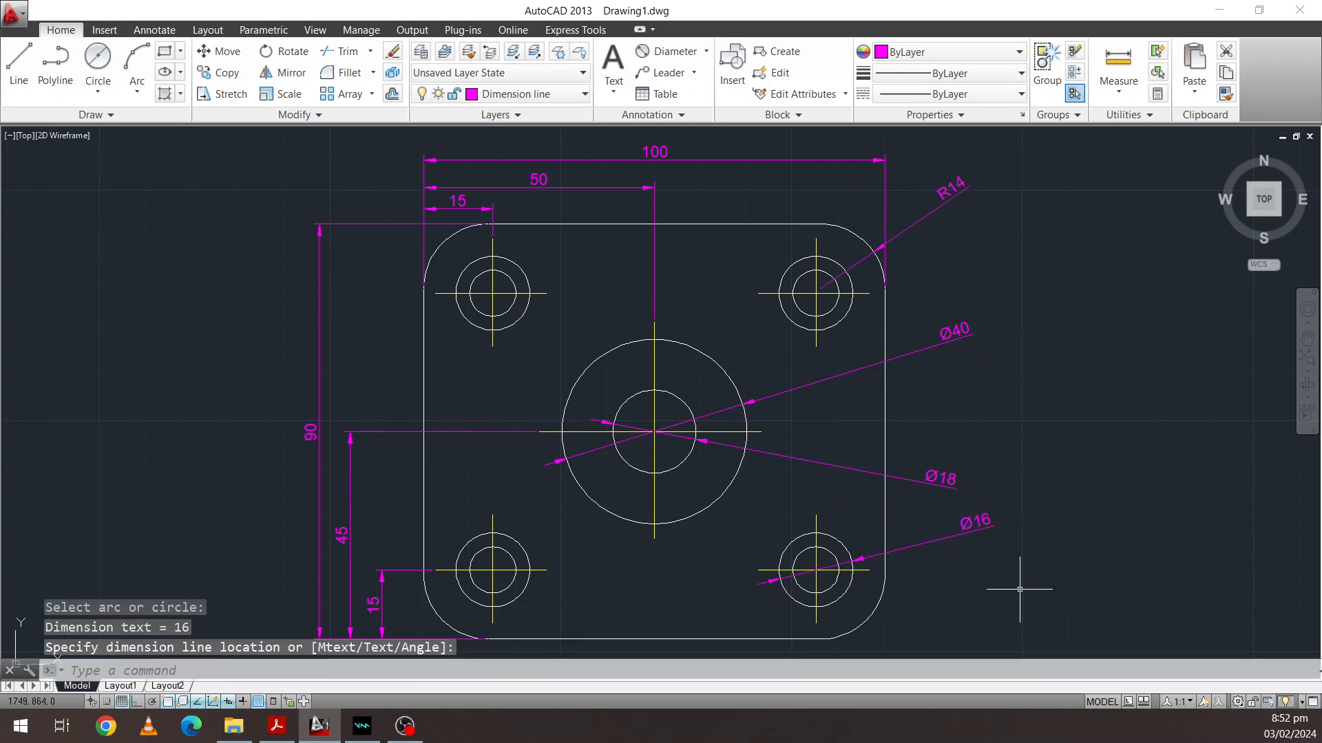
Add a diameter dimension to the lower-right hole's inner circle, with its text outside the plate below the Ø16 dimension
{"action": "left_click", "coordinate": [683, 58]}
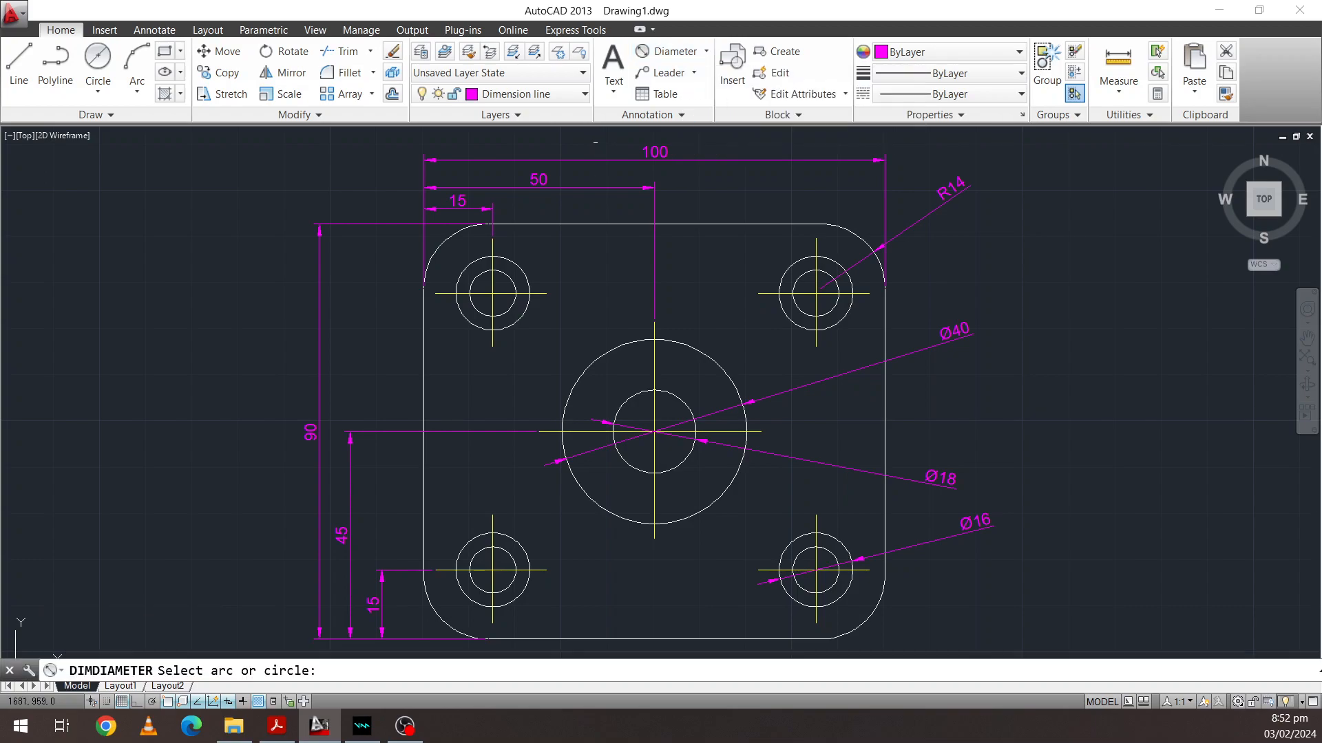
{"action": "left_click", "coordinate": [834, 583]}
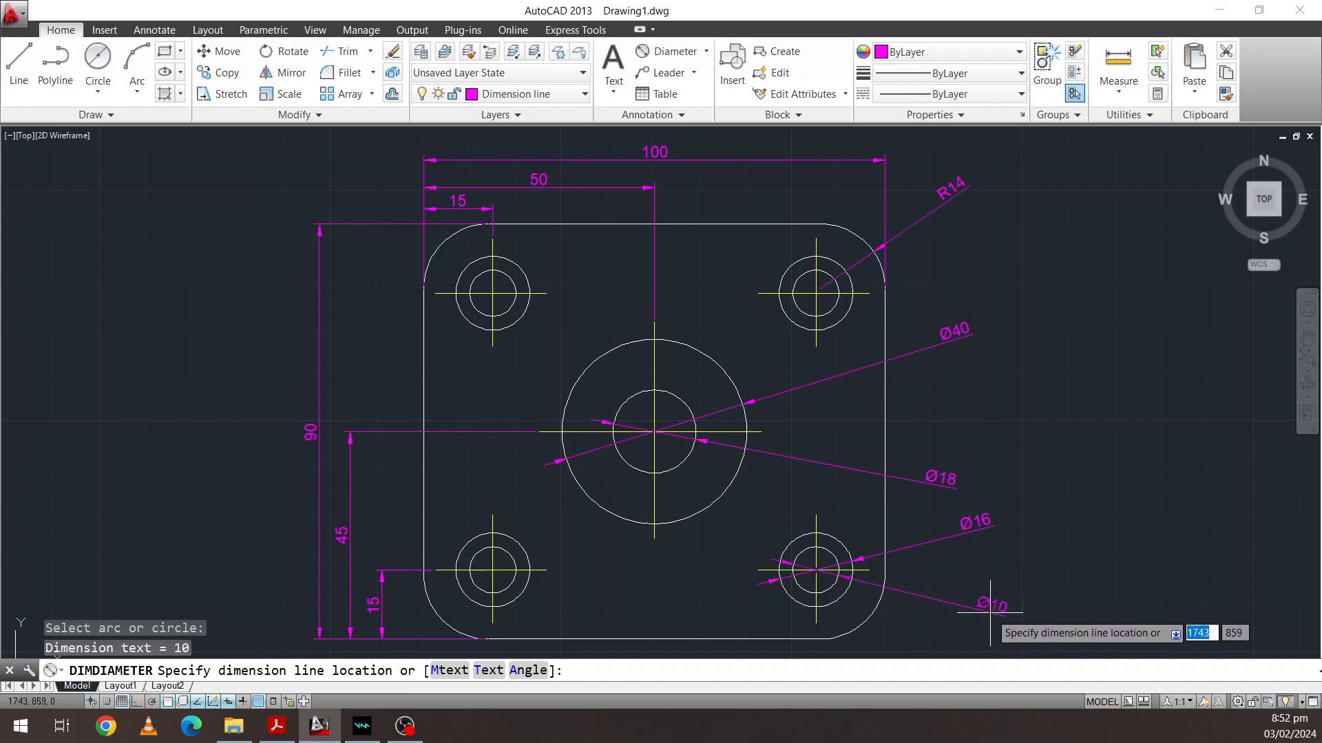
{"action": "left_click", "coordinate": [990, 610]}
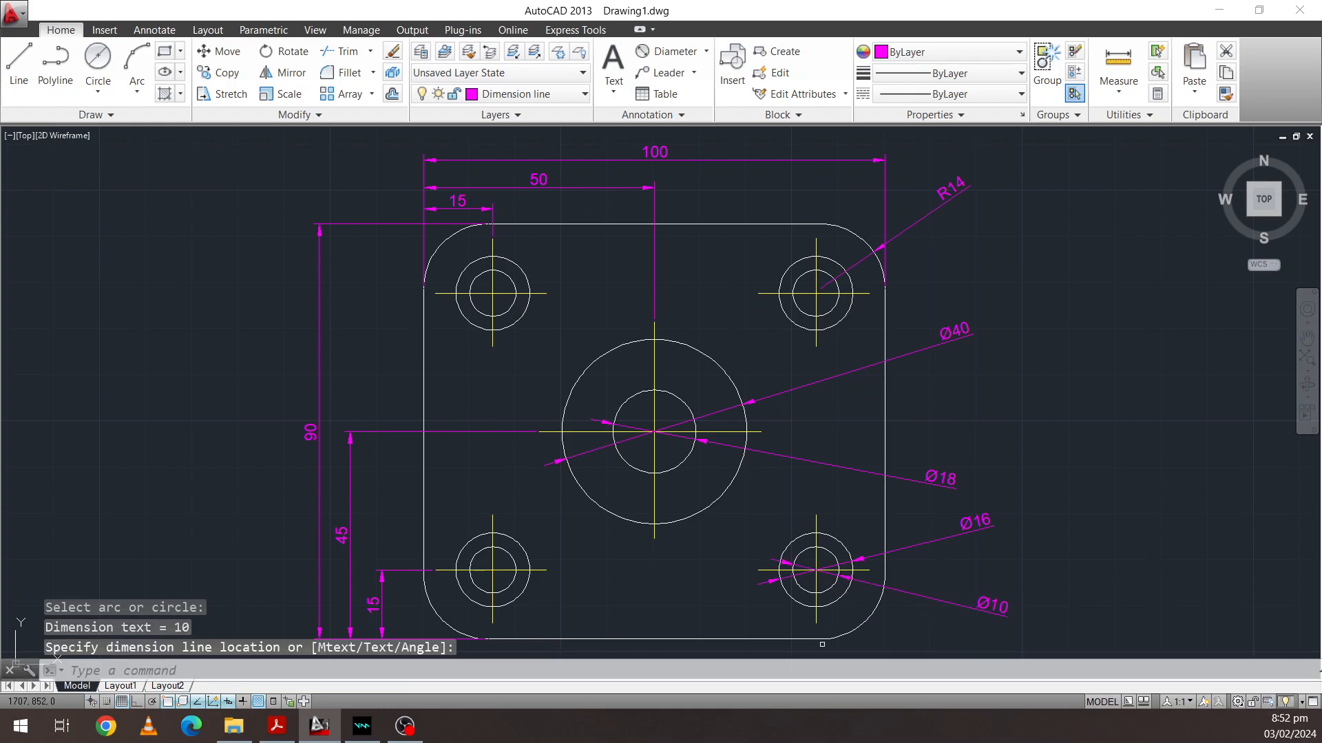
Check the hole note in the PDF, then in AutoCAD add "4 HOLES" on its own line above the Ø10 dimension text
{"action": "left_click", "coordinate": [276, 725]}
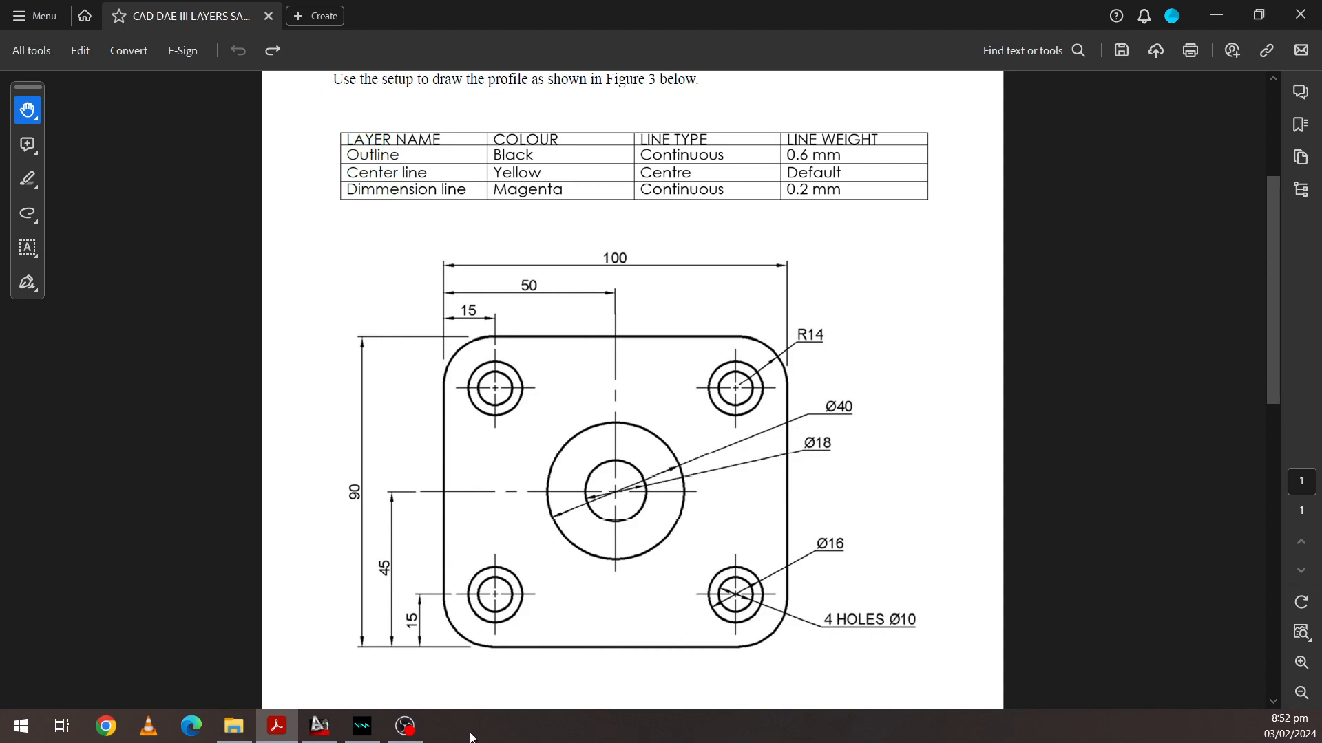
{"action": "left_click", "coordinate": [319, 726]}
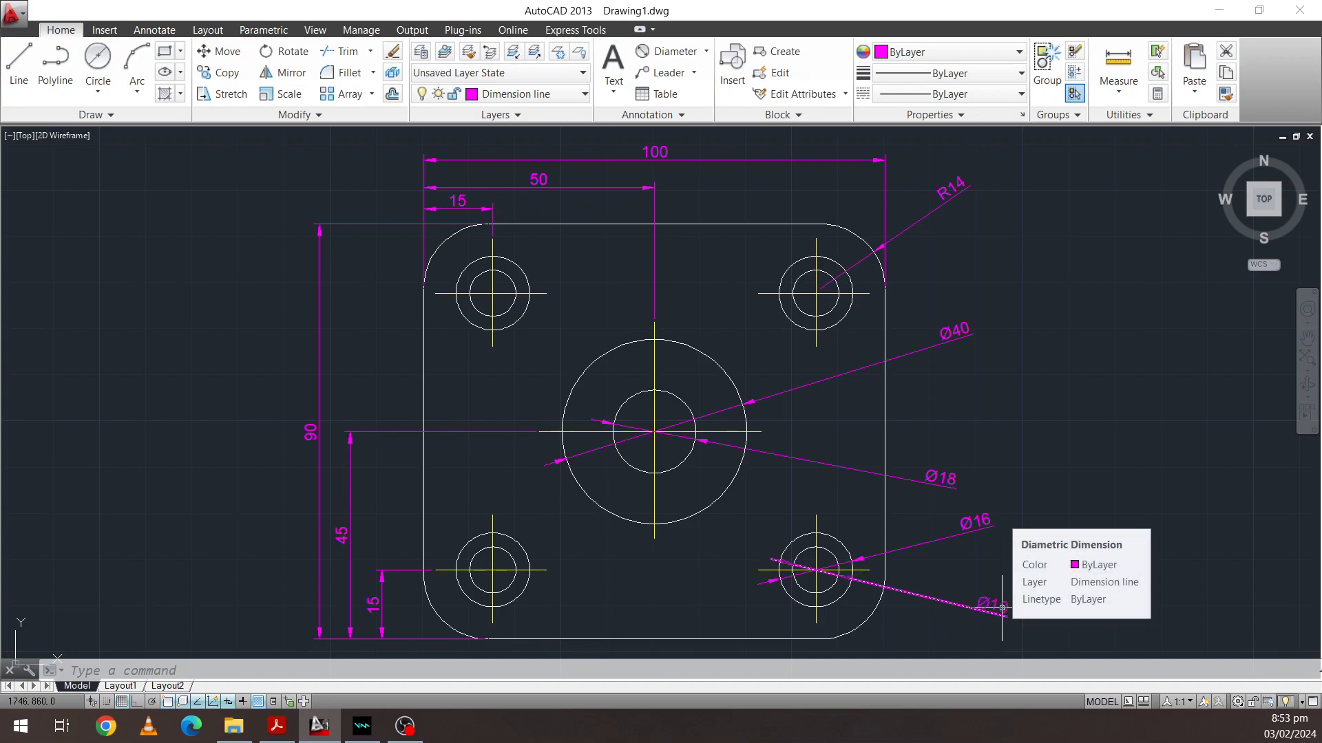
{"action": "left_click", "coordinate": [1001, 608]}
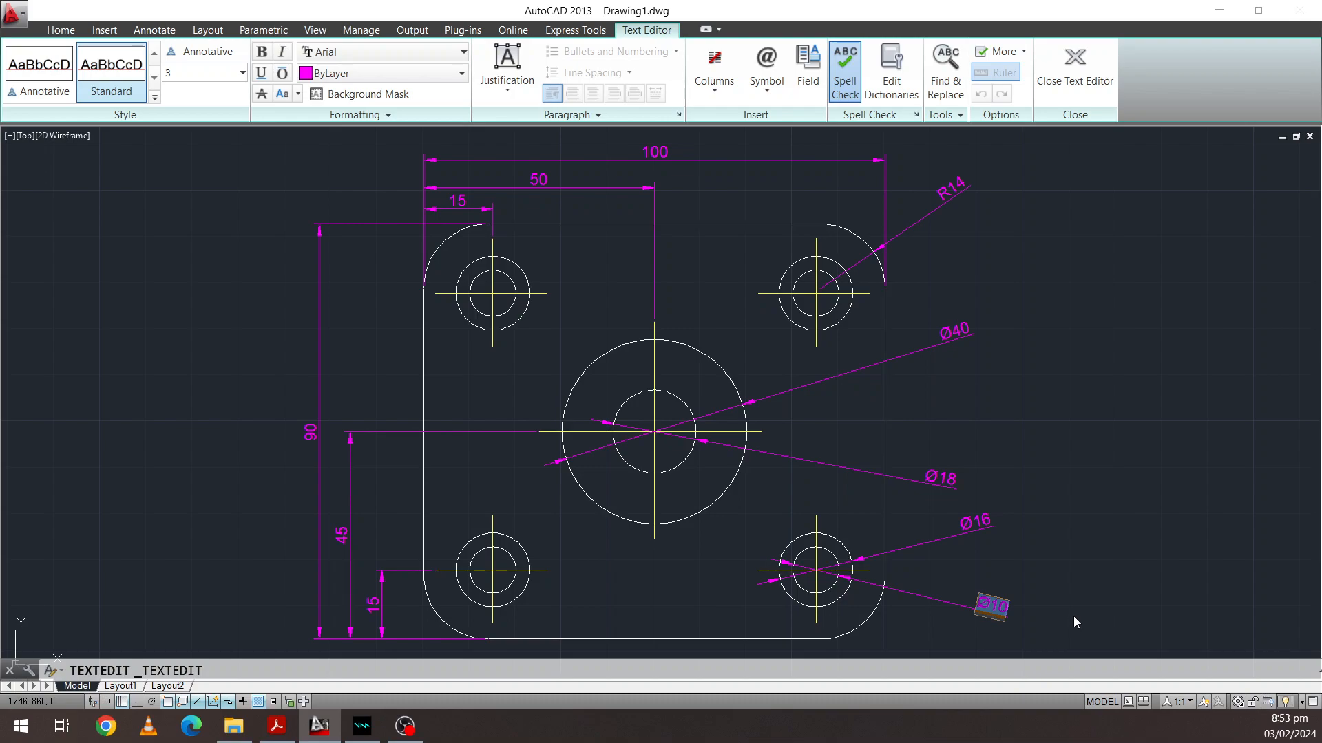
{"action": "key", "text": "Left"}
{"action": "type", "text": "4"}
{"action": "type", "text": "ho"}
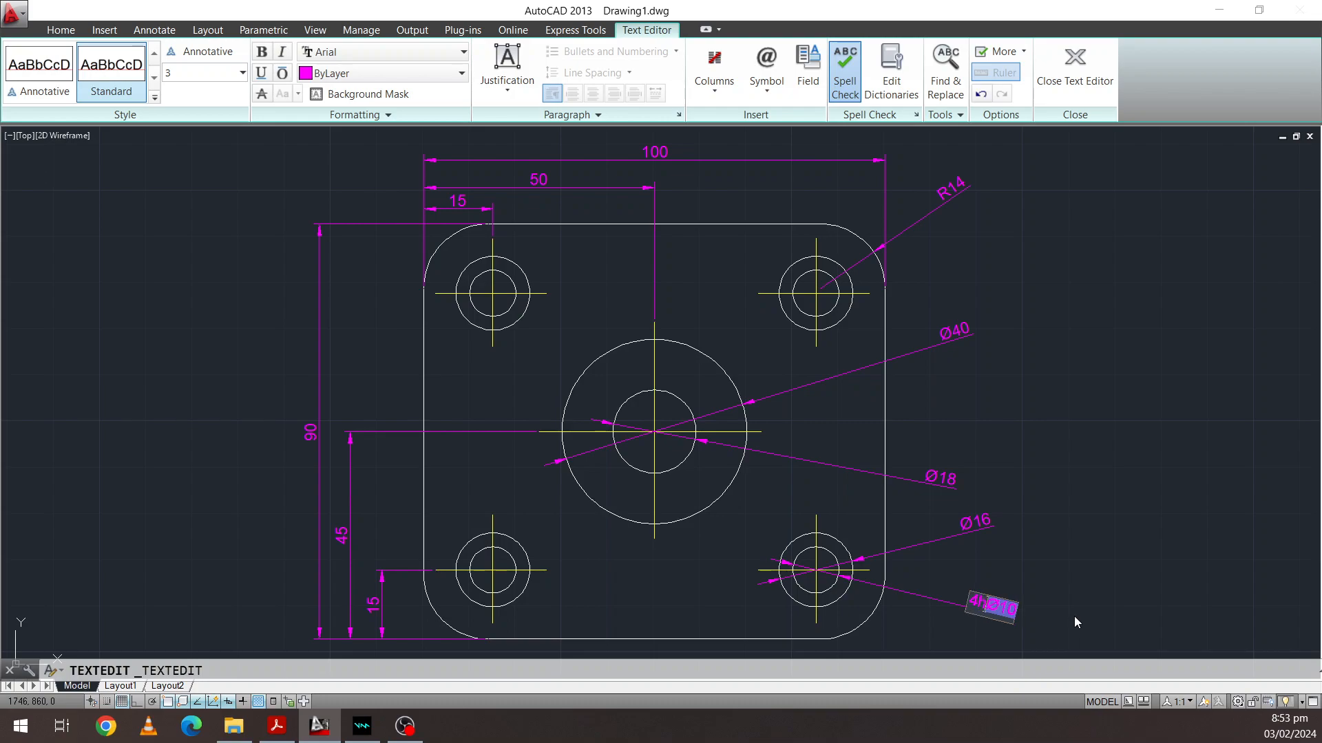
{"action": "type", "text": "l"}
{"action": "key", "text": "BackSpace"}
{"action": "key", "text": "BackSpace"}
{"action": "key", "text": "BackSpace"}
{"action": "type", "text": "HOLE"}
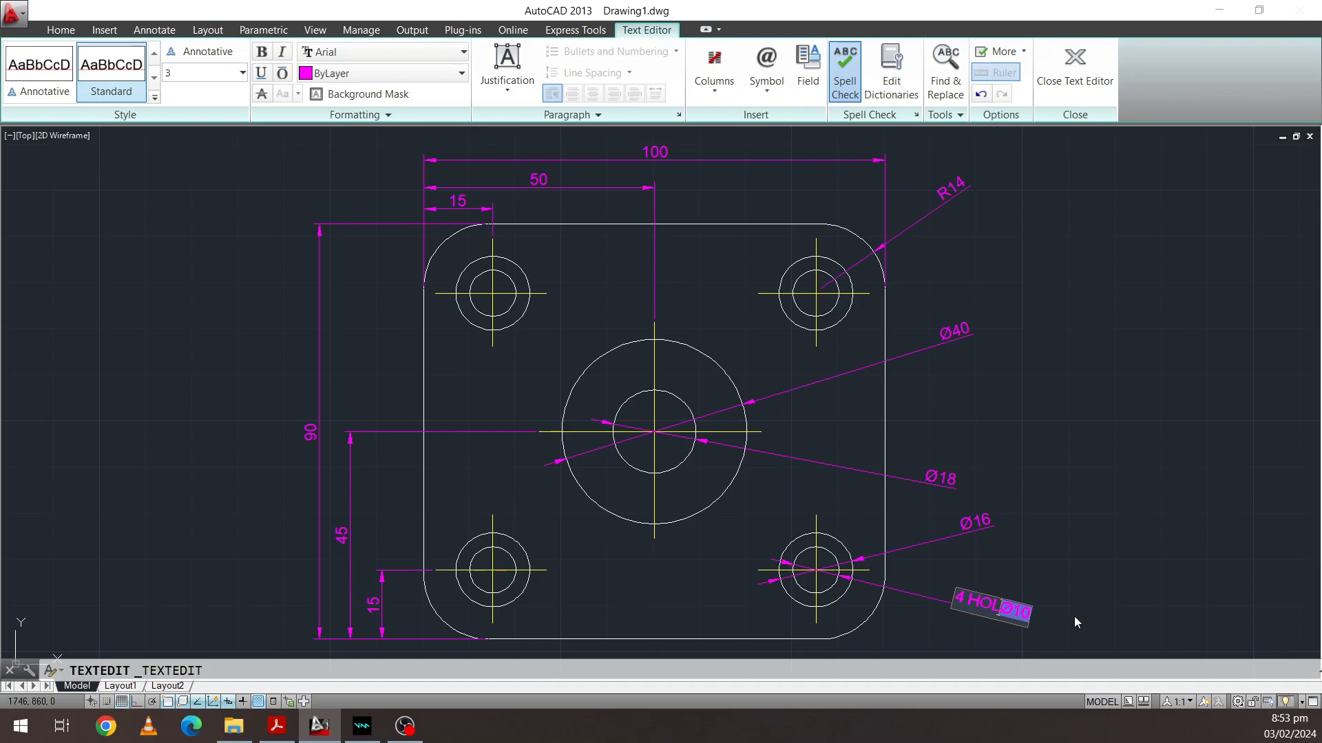
{"action": "type", "text": "S"}
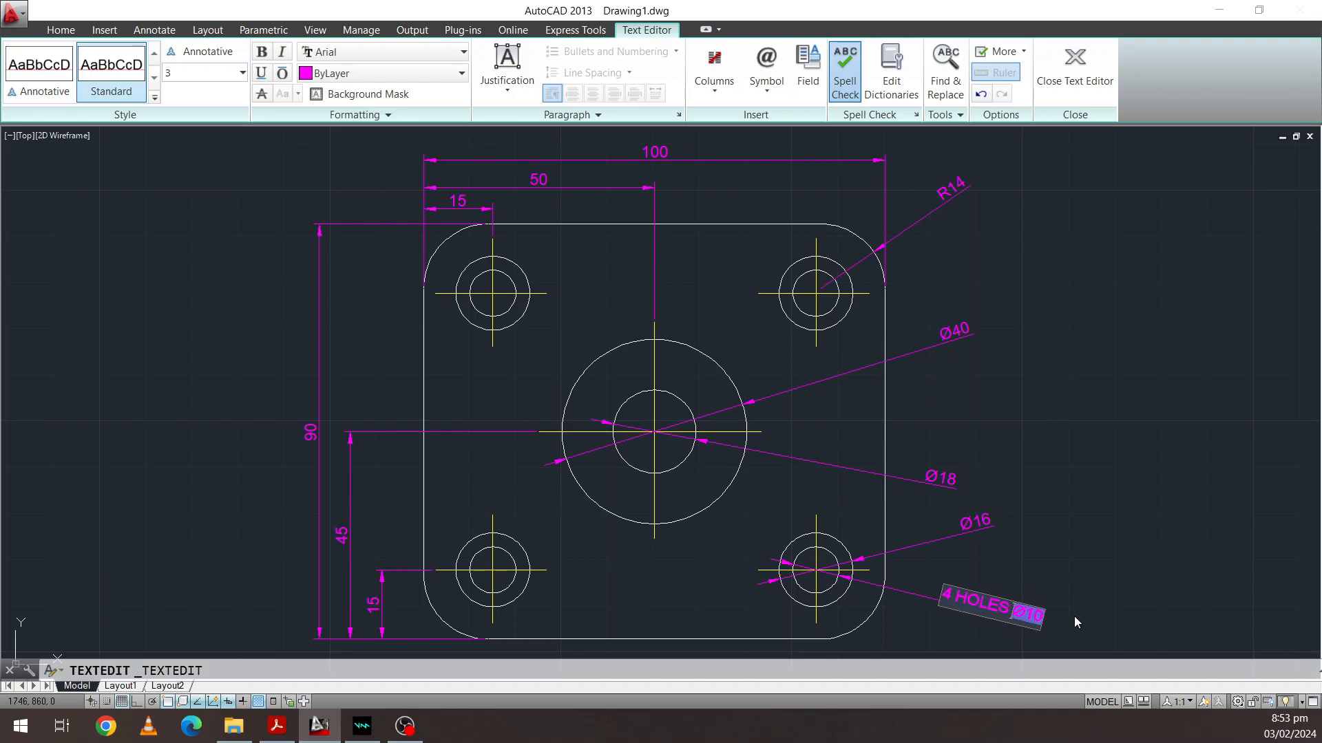
{"action": "key", "text": "Return"}
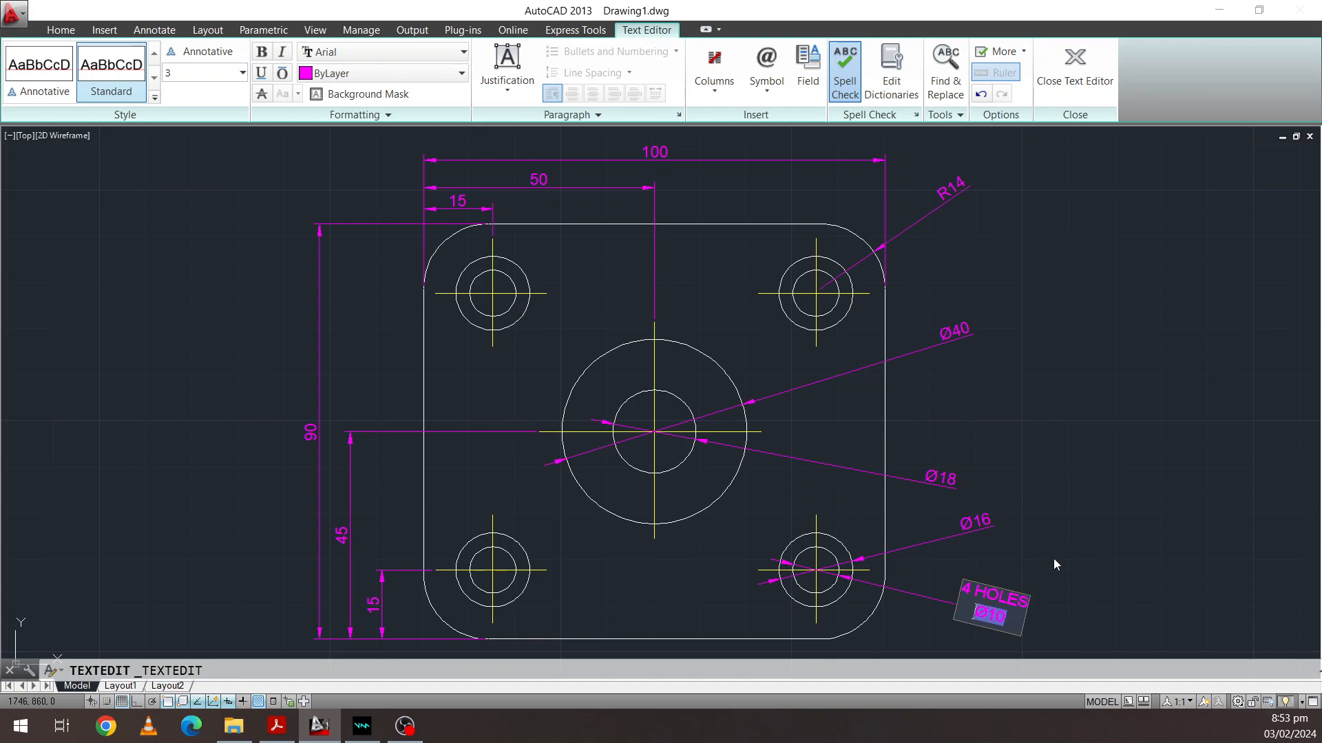
{"action": "left_click", "coordinate": [1077, 549]}
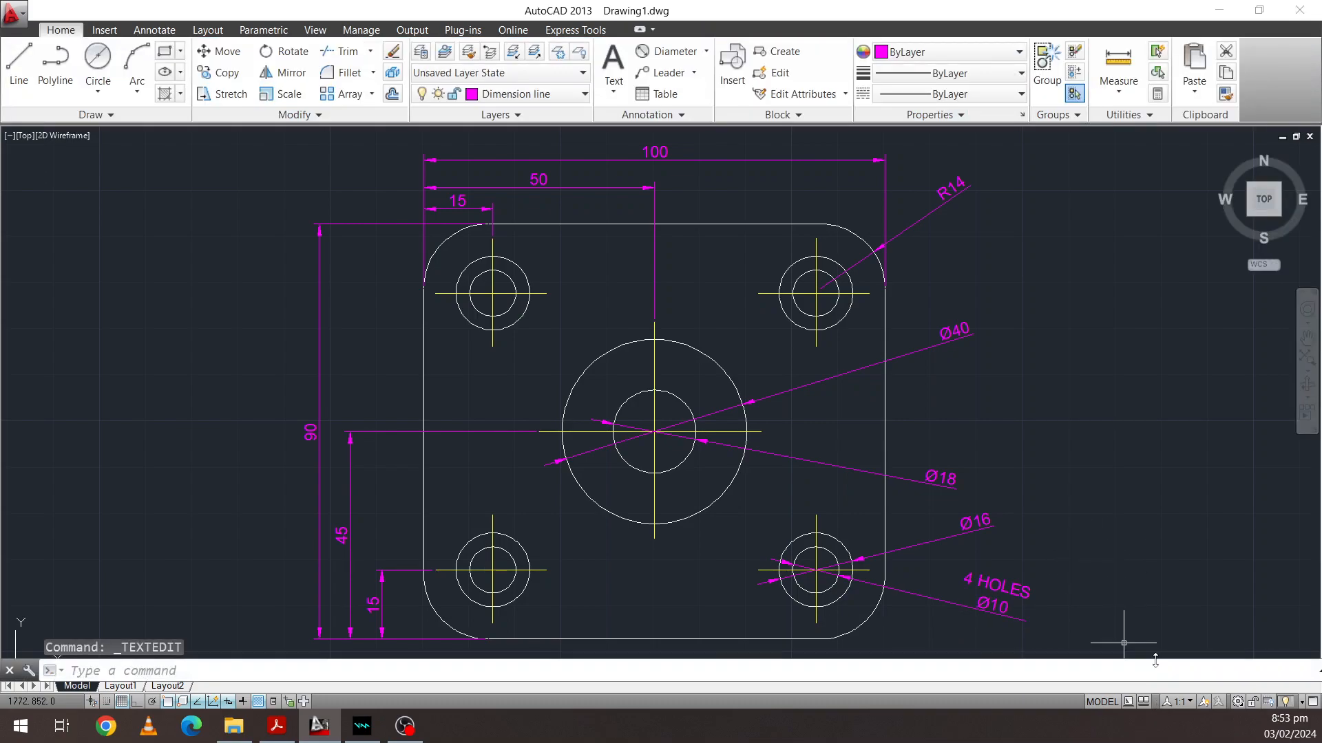
{"action": "left_click", "coordinate": [21, 17]}
{"action": "left_click", "coordinate": [58, 183]}
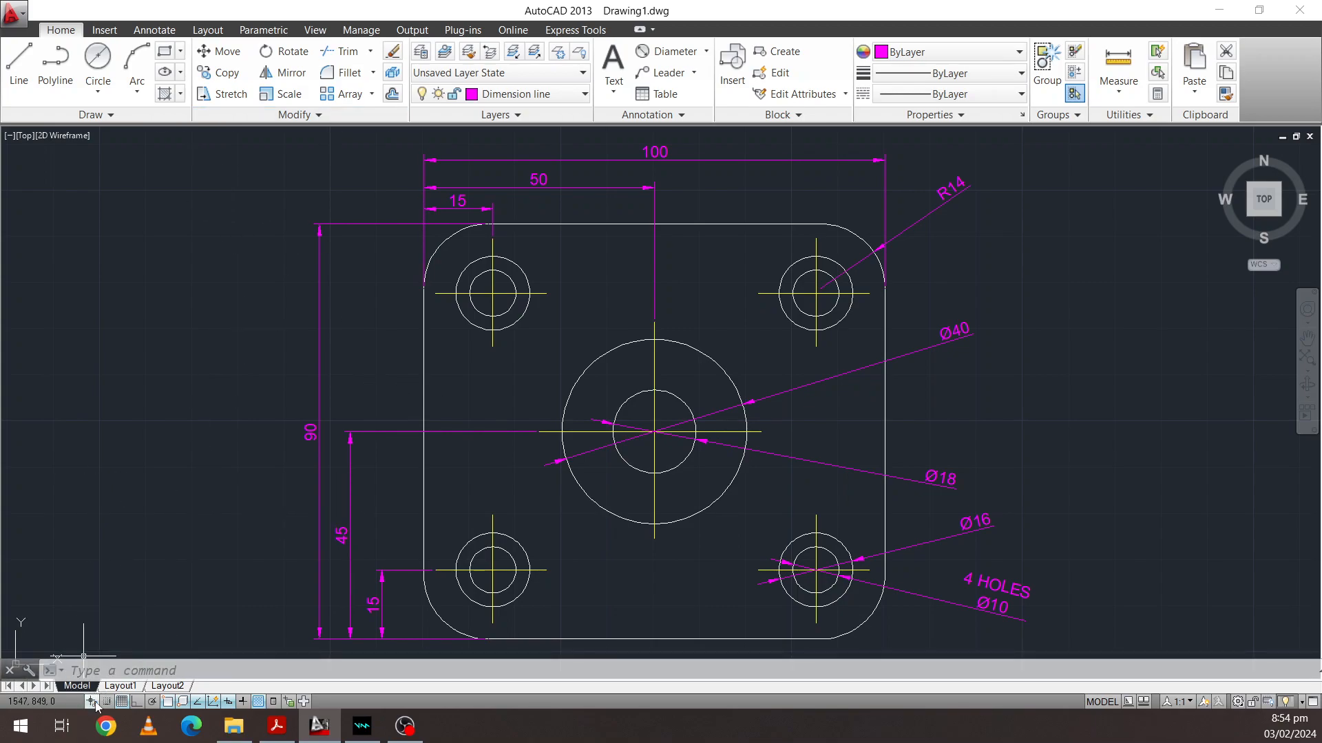
Open Layout1 and stretch the viewport's corners out to the dashed printable-area boundary of the sheet
{"action": "mouse_move", "coordinate": [126, 687]}
{"action": "left_click", "coordinate": [129, 688]}
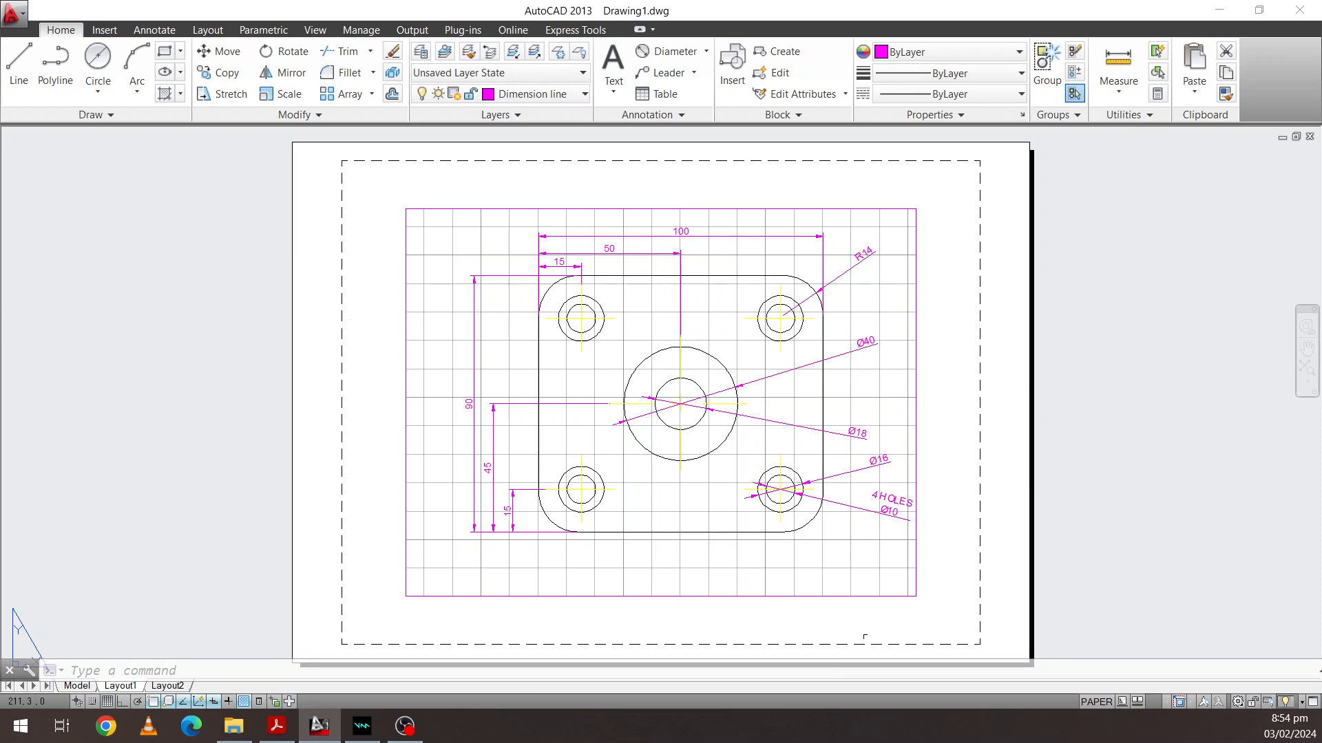
{"action": "left_click", "coordinate": [405, 290]}
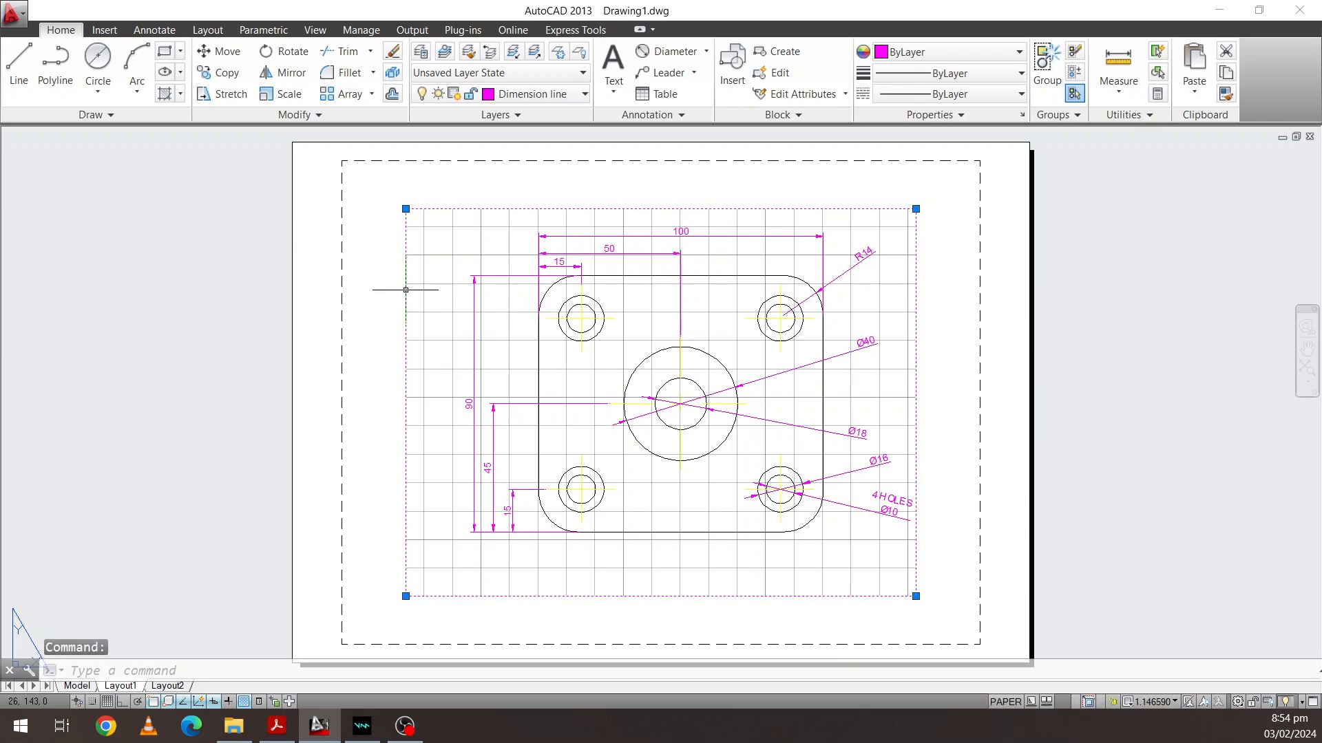
{"action": "left_click", "coordinate": [406, 208]}
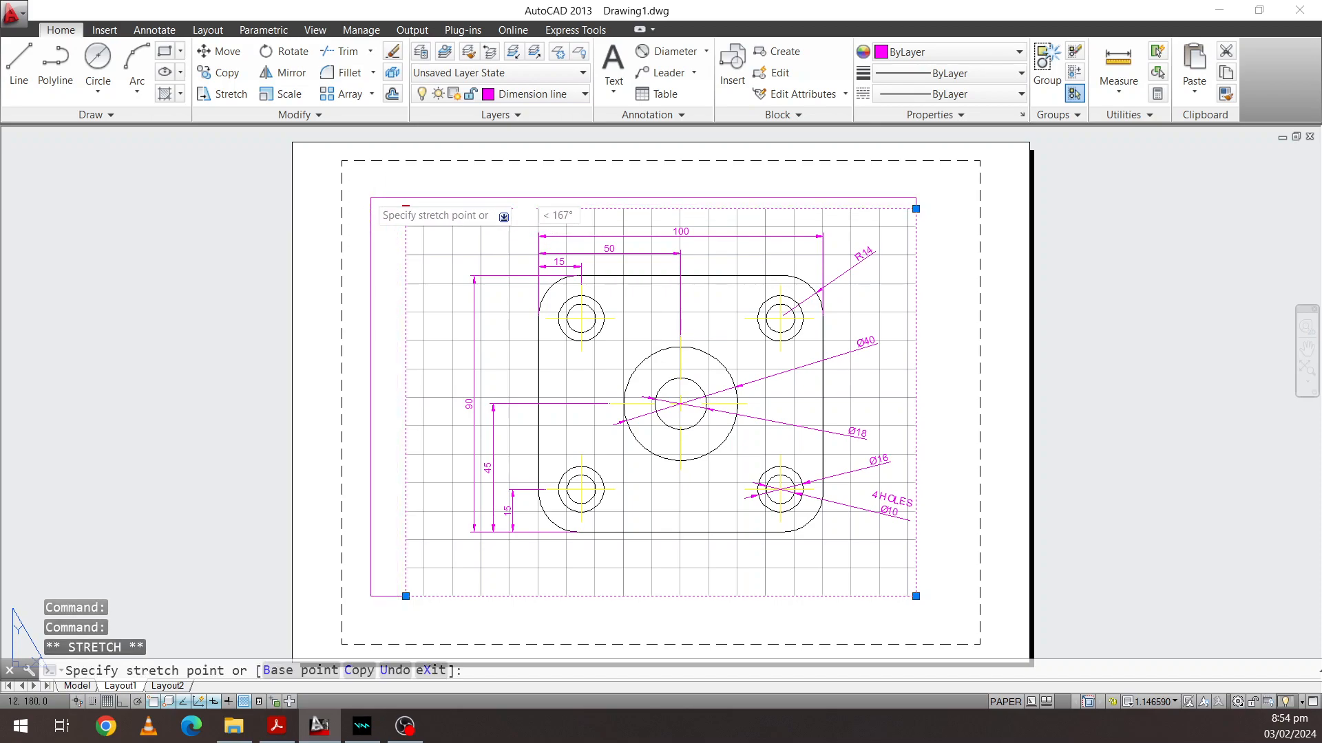
{"action": "left_click", "coordinate": [343, 162]}
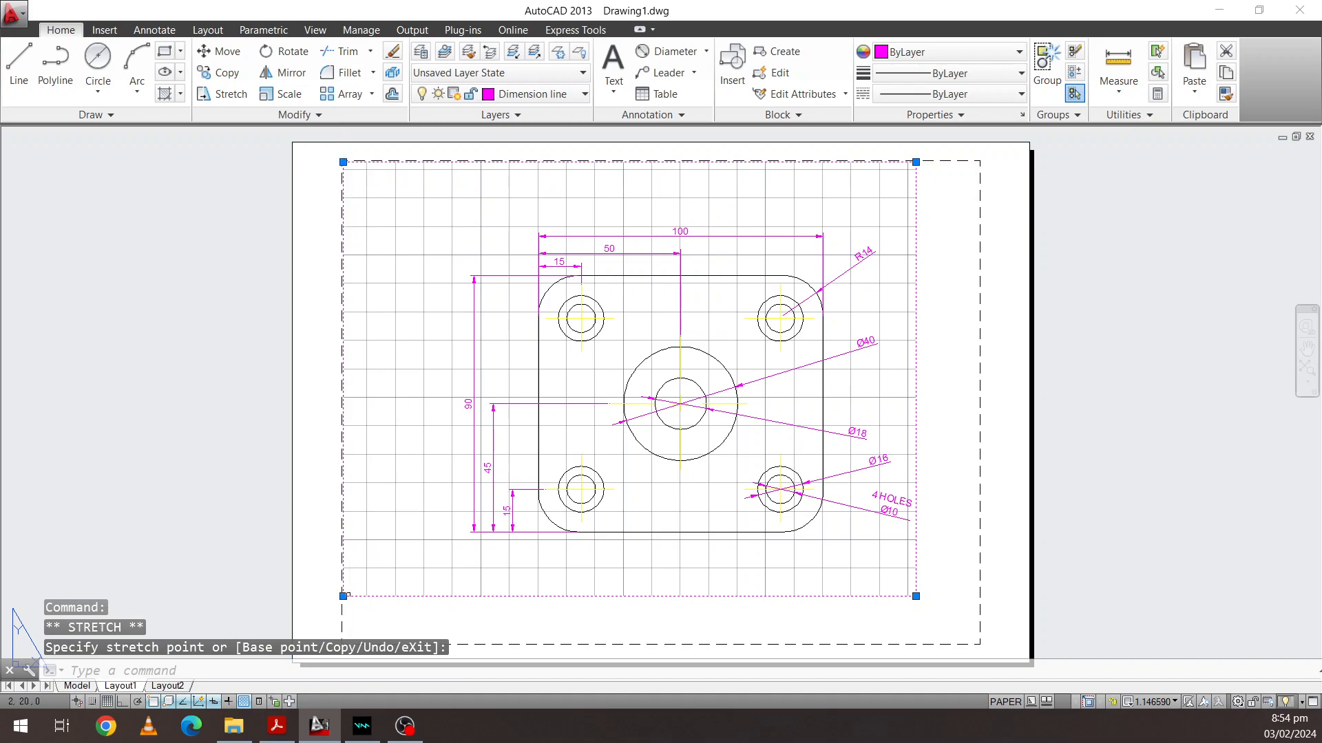
{"action": "left_click", "coordinate": [343, 597]}
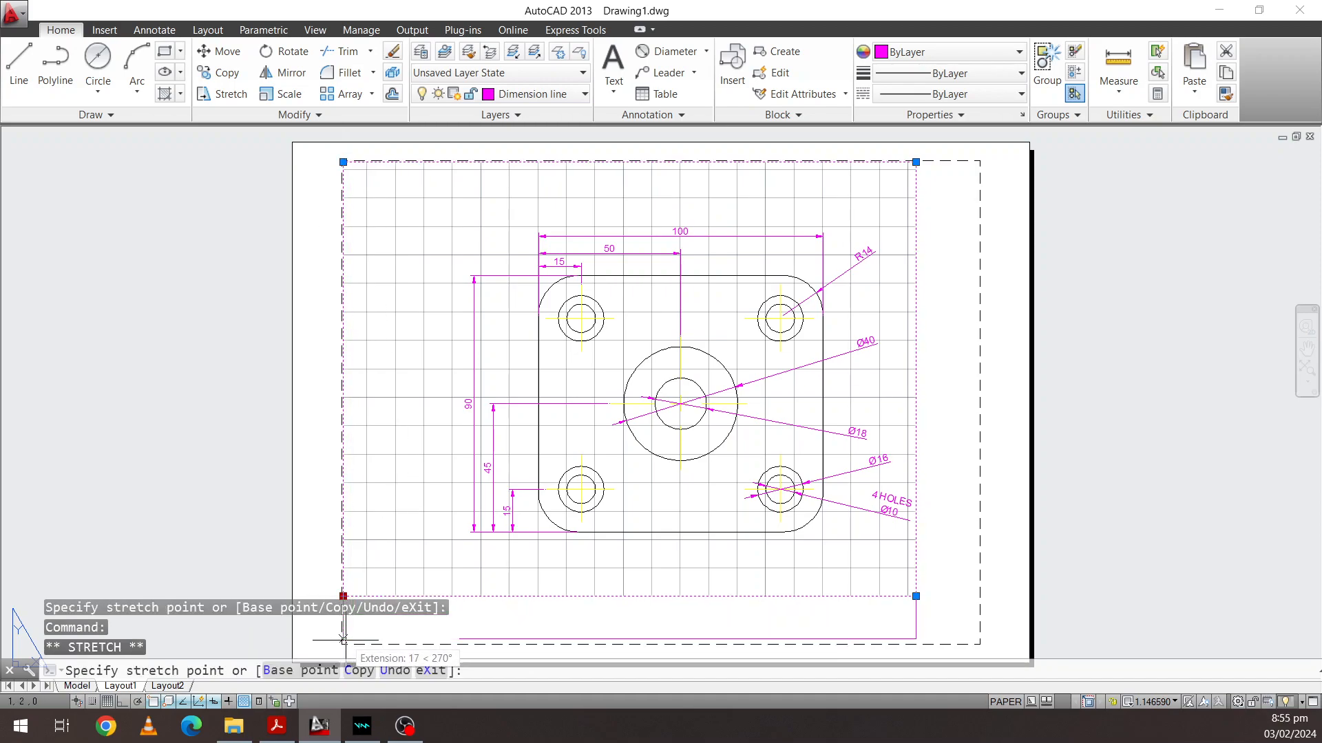
{"action": "left_click", "coordinate": [344, 641]}
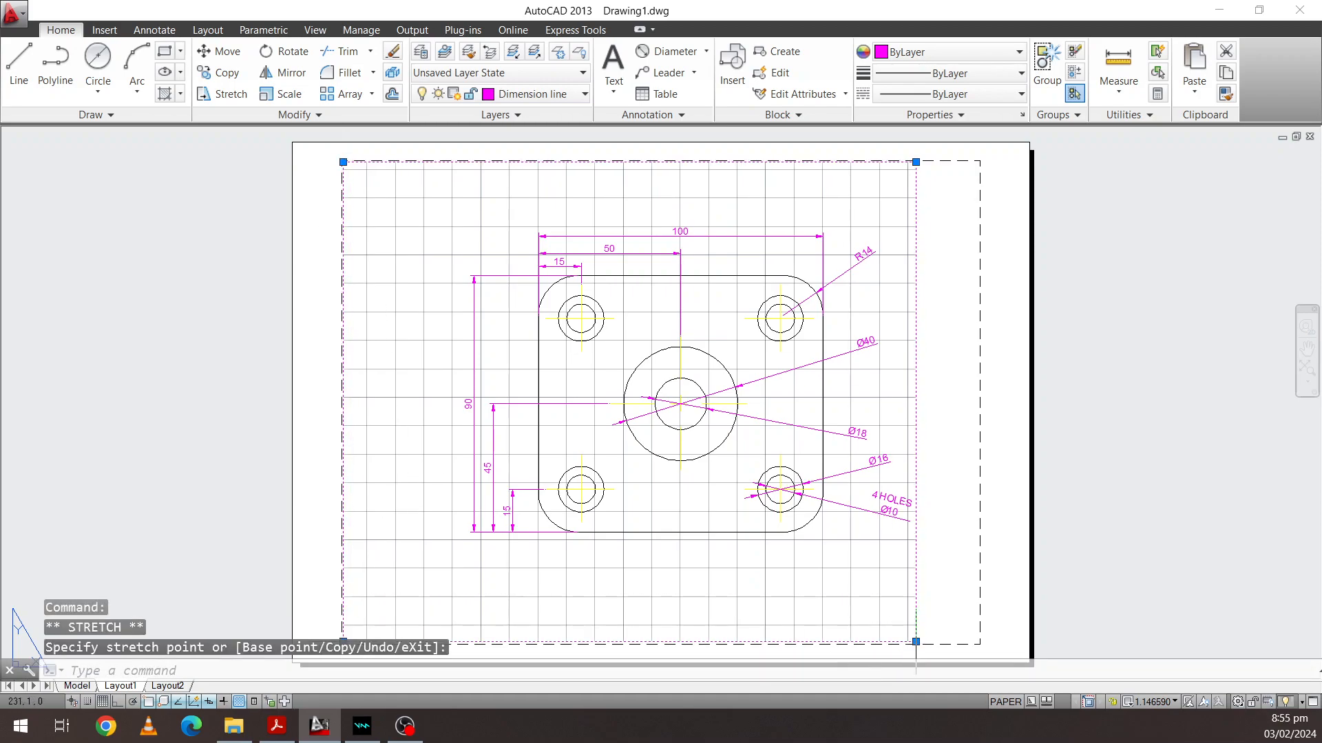
{"action": "left_click", "coordinate": [915, 642]}
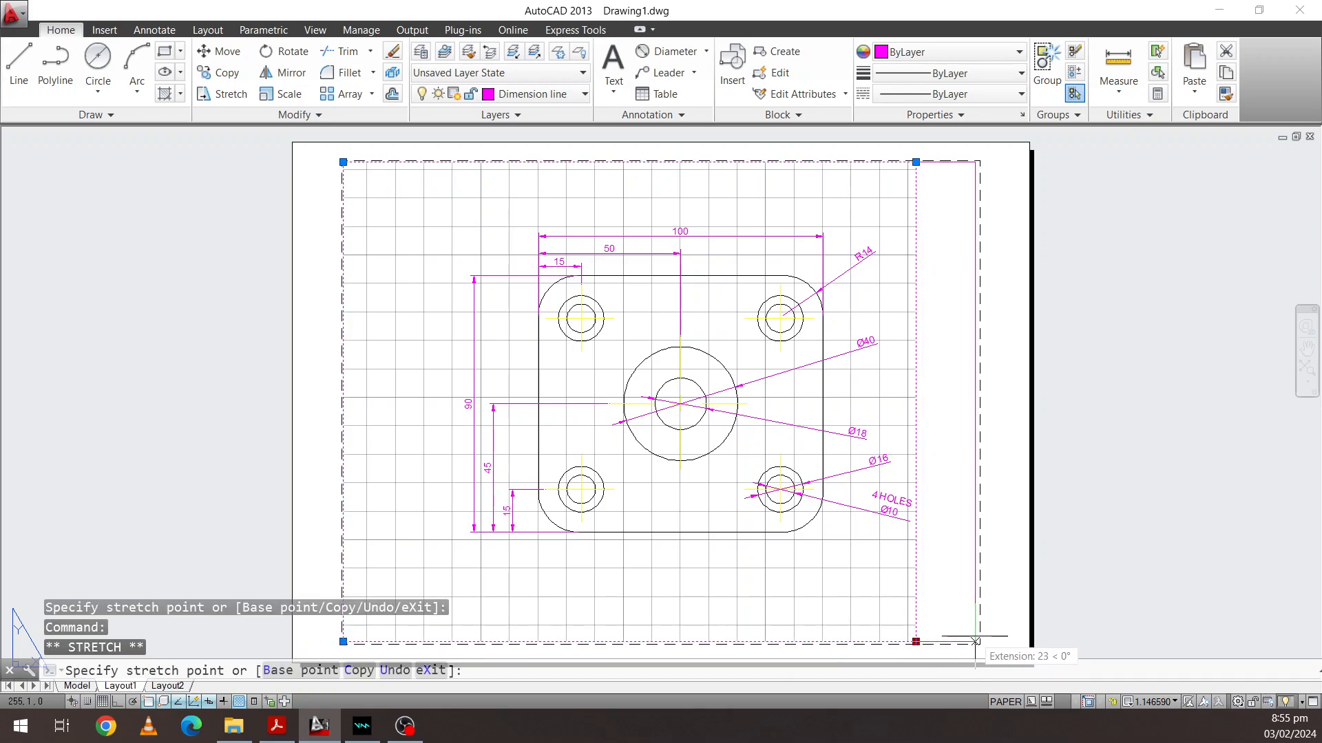
{"action": "left_click", "coordinate": [976, 641]}
{"action": "left_click", "coordinate": [1003, 287]}
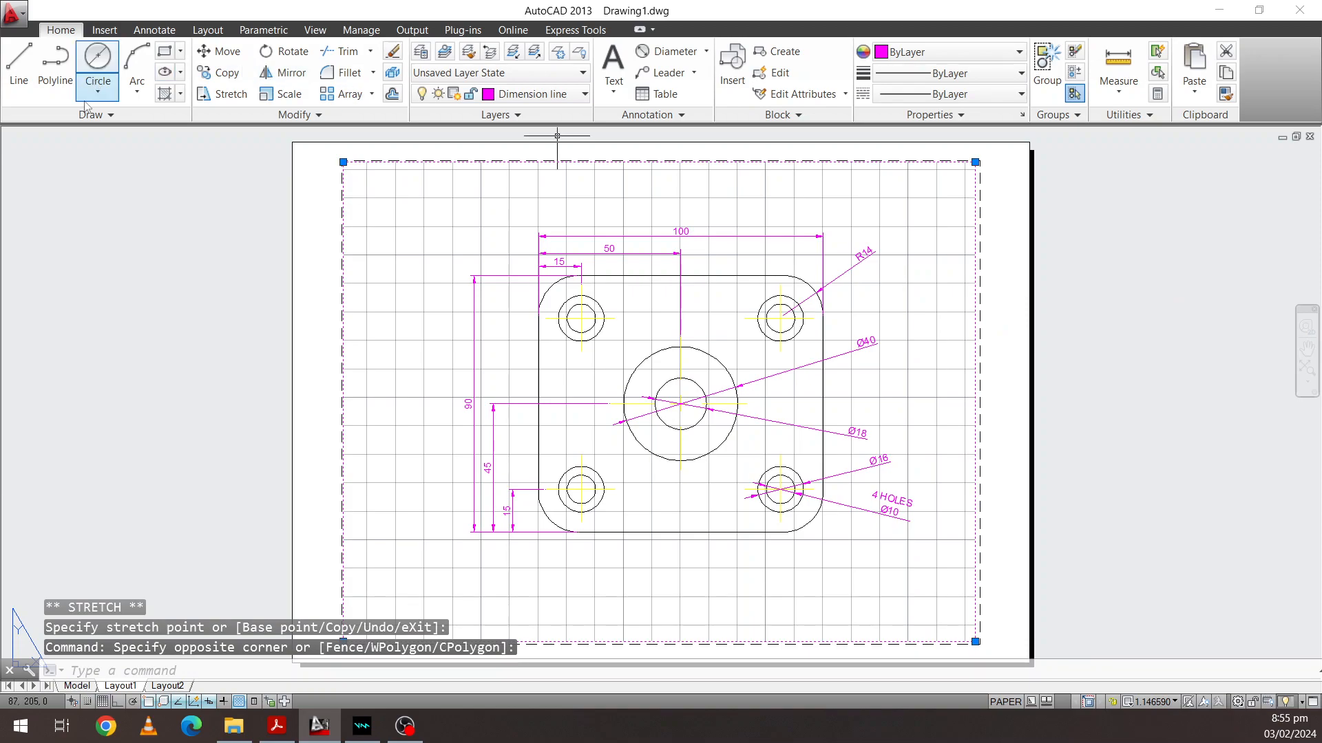
{"action": "key", "text": "Escape"}
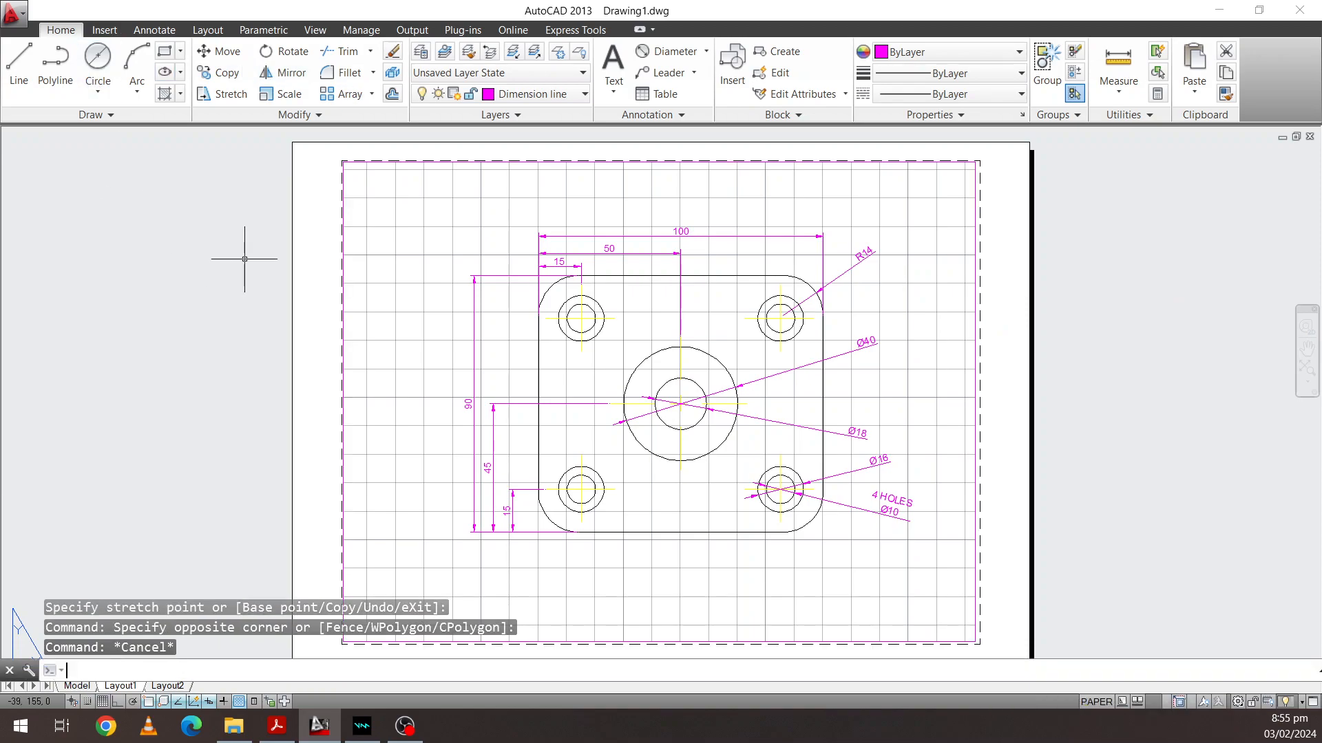
Activate the Layout1 viewport, fit the dimensioned plate to it with Zoom Extents, and return to paper space
{"action": "double_click", "coordinate": [438, 232]}
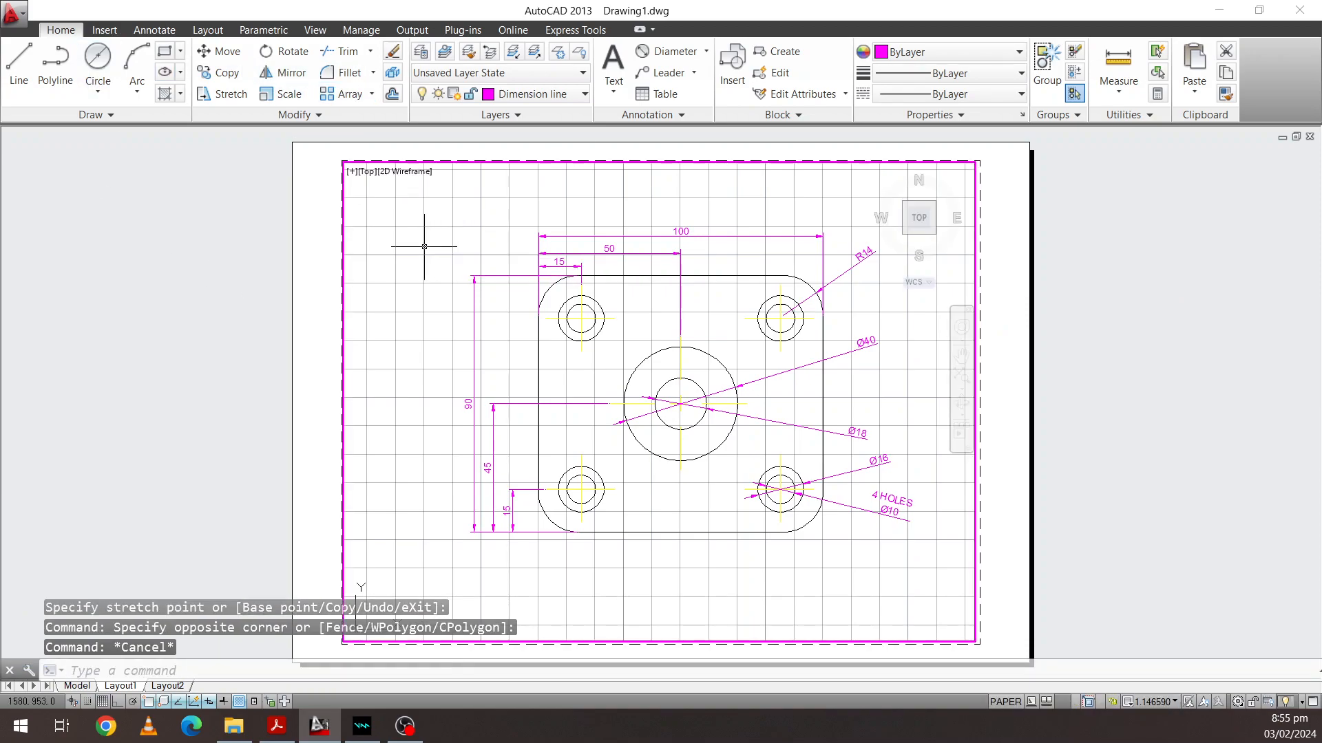
{"action": "scroll", "coordinate": [699, 296], "scroll_direction": "down", "scroll_amount": 2}
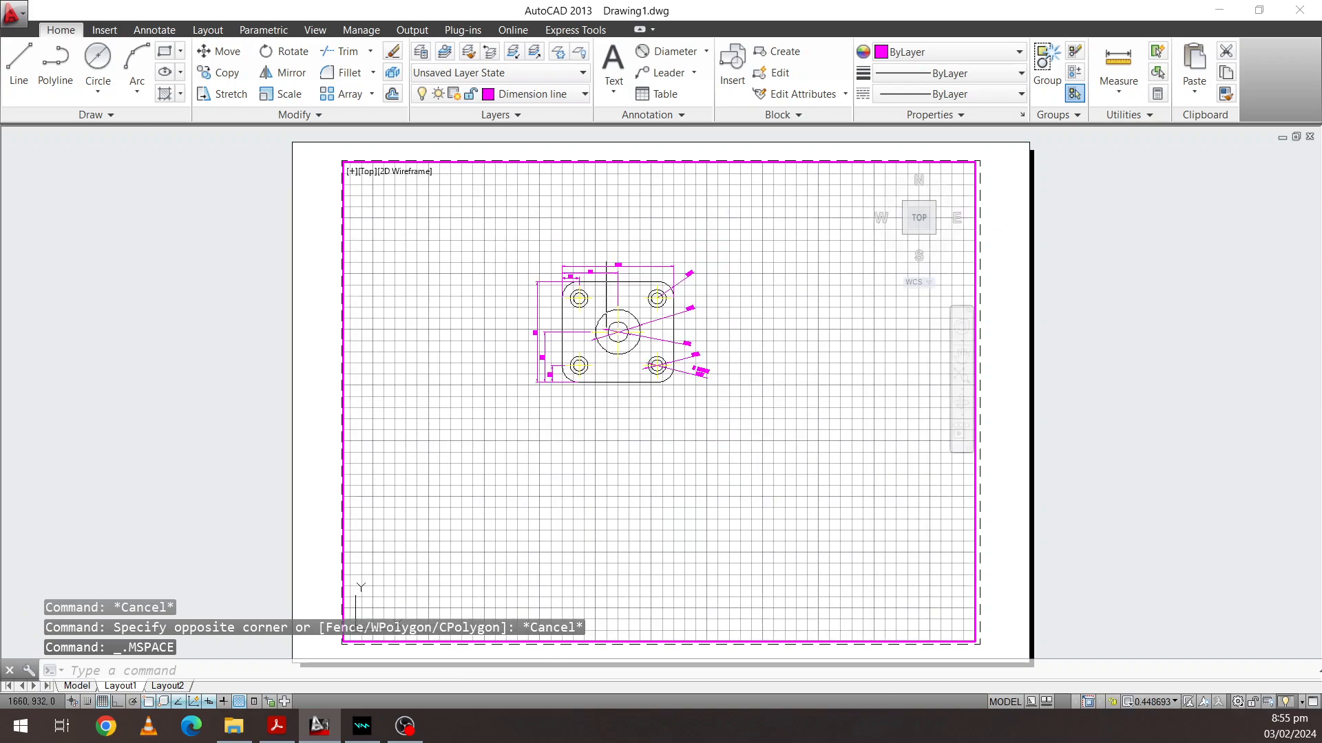
{"action": "scroll", "coordinate": [699, 296], "scroll_direction": "up", "scroll_amount": 2}
{"action": "middle_click_drag", "start_coordinate": [698, 296], "coordinate": [731, 335]}
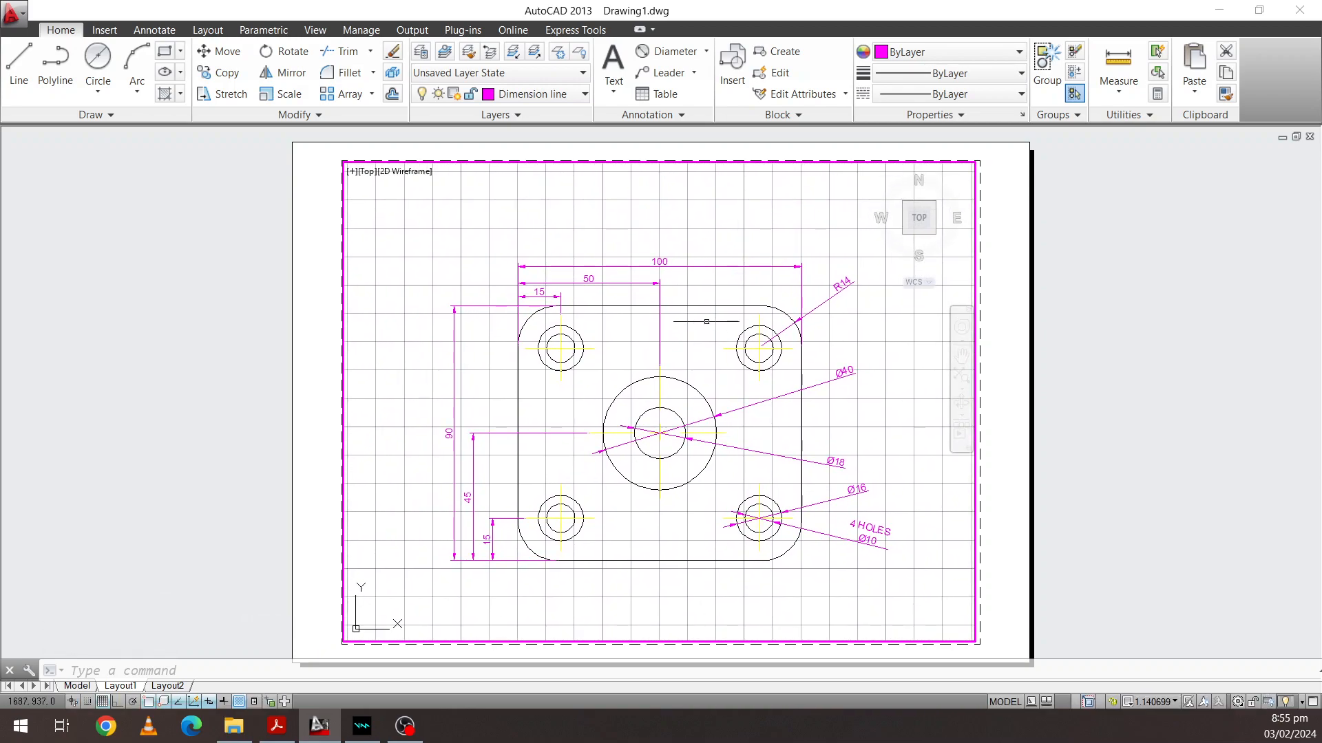
{"action": "left_click", "coordinate": [961, 377]}
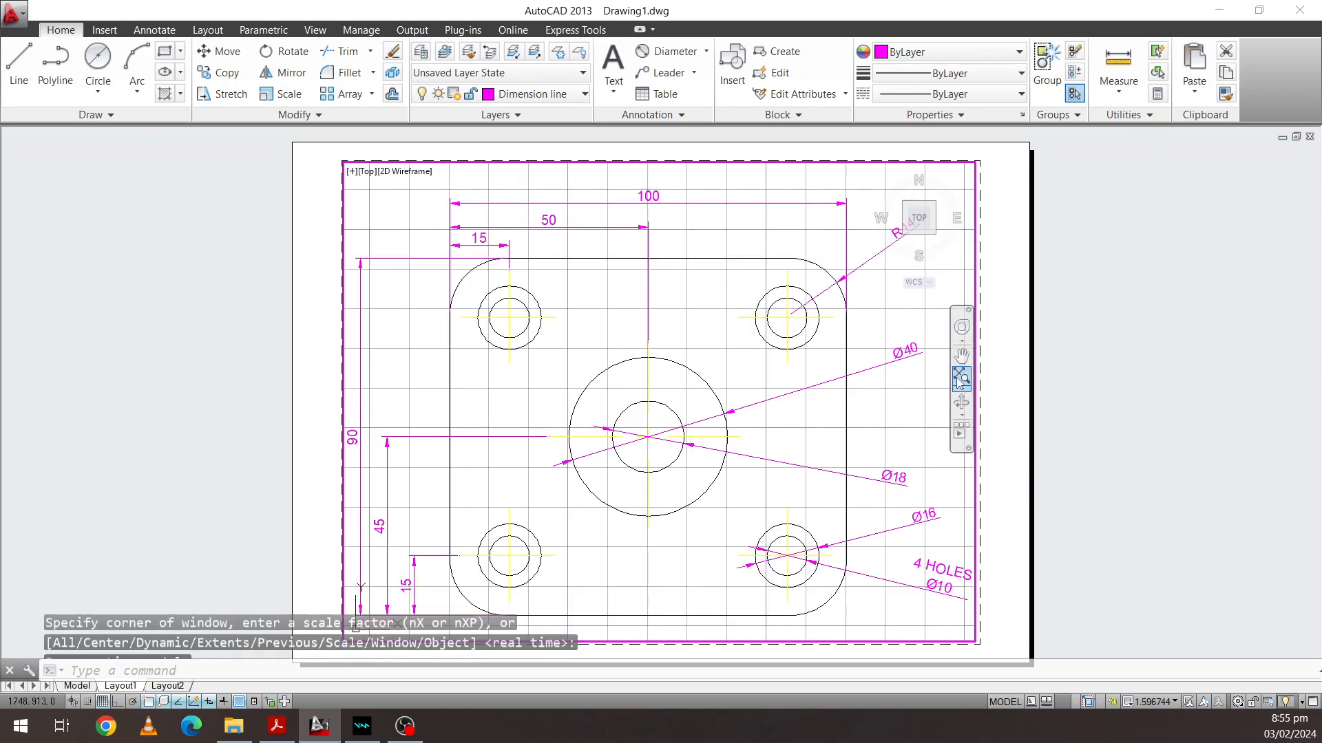
{"action": "left_click", "coordinate": [962, 389]}
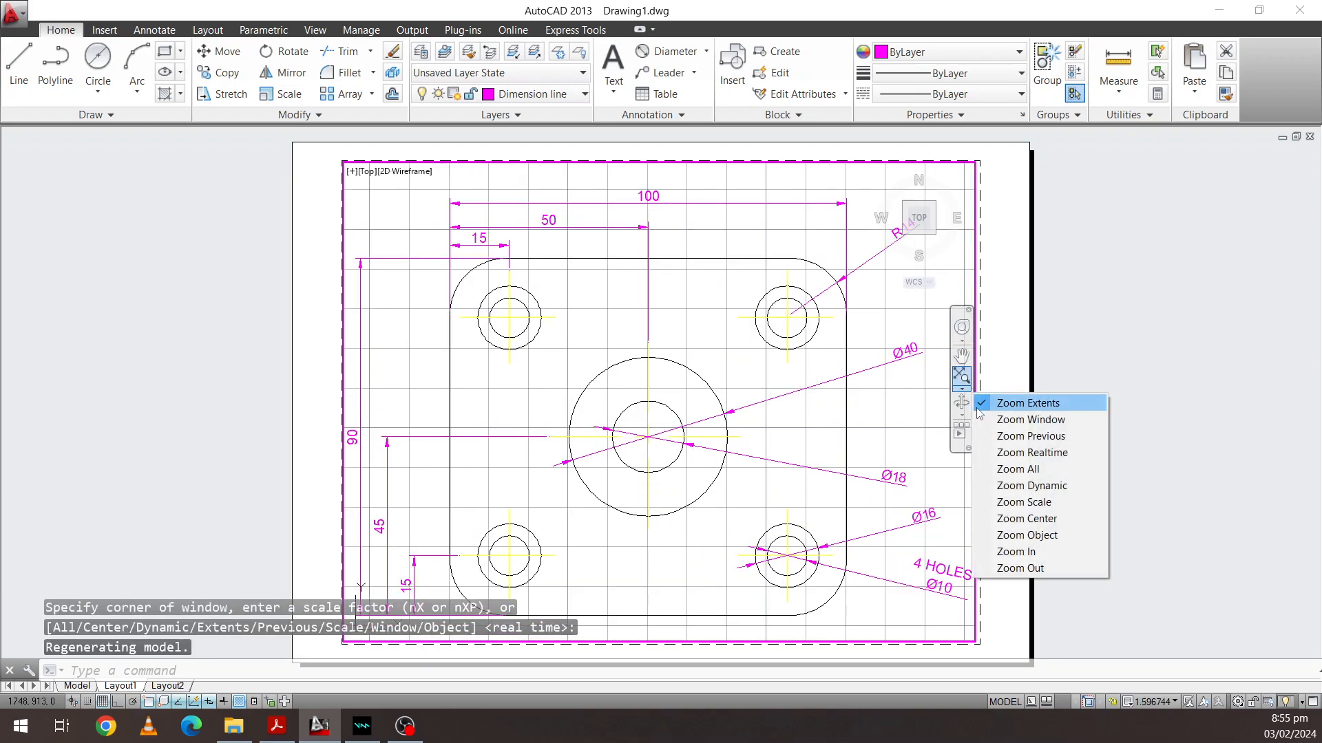
{"action": "left_click", "coordinate": [1014, 469]}
{"action": "left_click", "coordinate": [963, 389]}
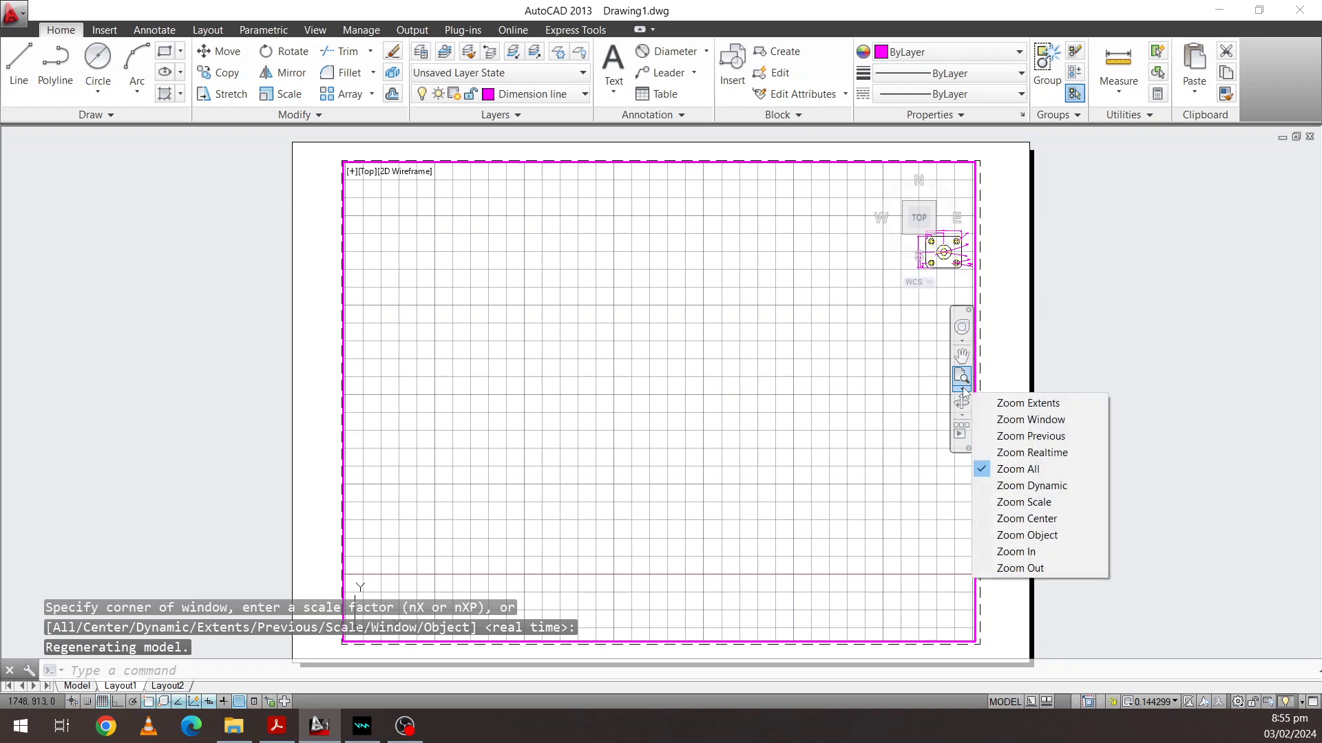
{"action": "left_click", "coordinate": [1017, 405]}
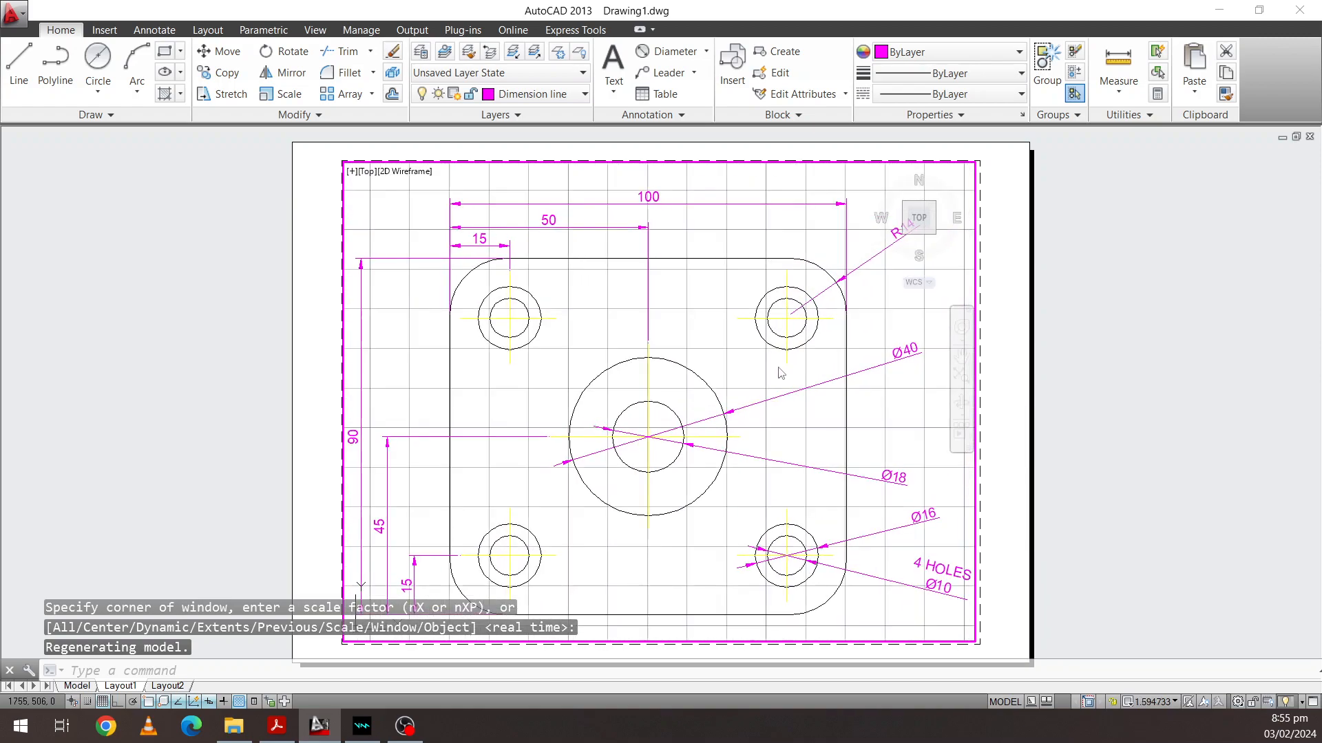
{"action": "double_click", "coordinate": [321, 270]}
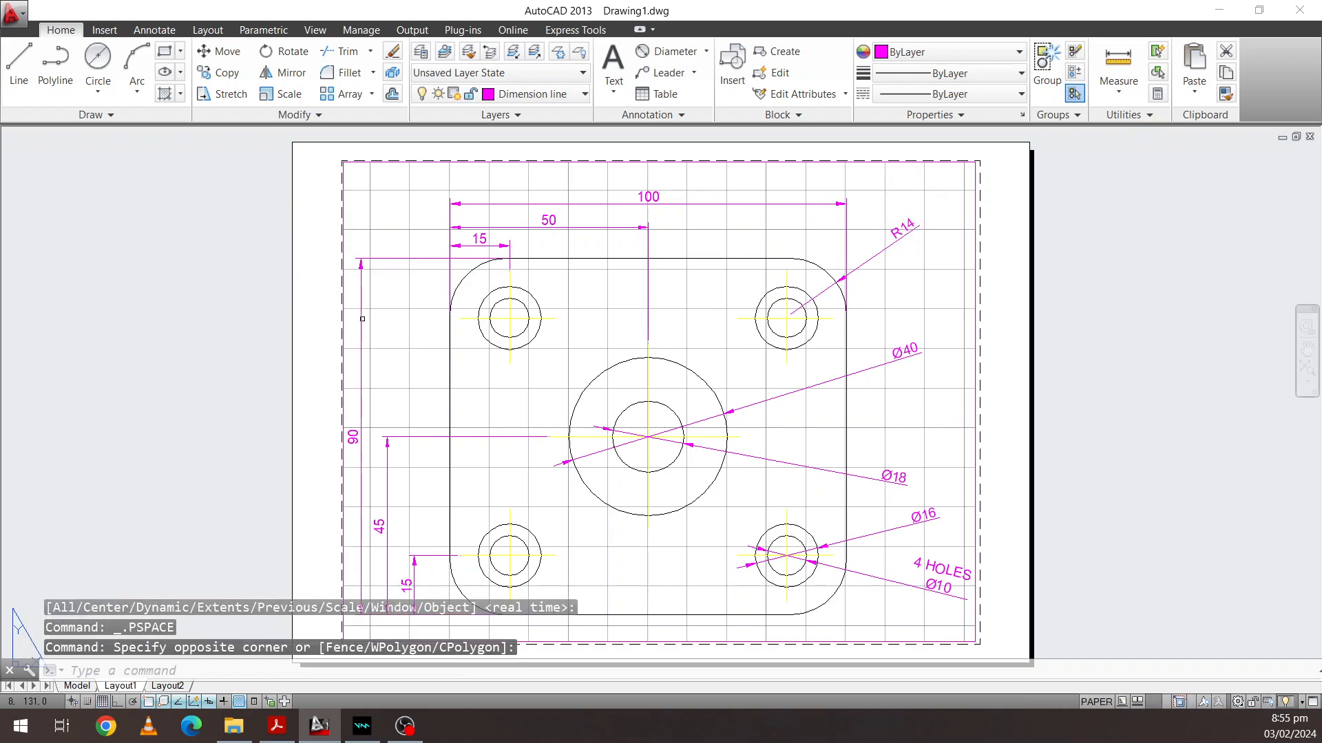
{"action": "scroll", "coordinate": [627, 335], "scroll_direction": "down", "scroll_amount": 2}
{"action": "scroll", "coordinate": [623, 334], "scroll_direction": "up", "scroll_amount": 2}
{"action": "scroll", "coordinate": [609, 323], "scroll_direction": "down", "scroll_amount": 3}
{"action": "scroll", "coordinate": [663, 324], "scroll_direction": "up", "scroll_amount": 2}
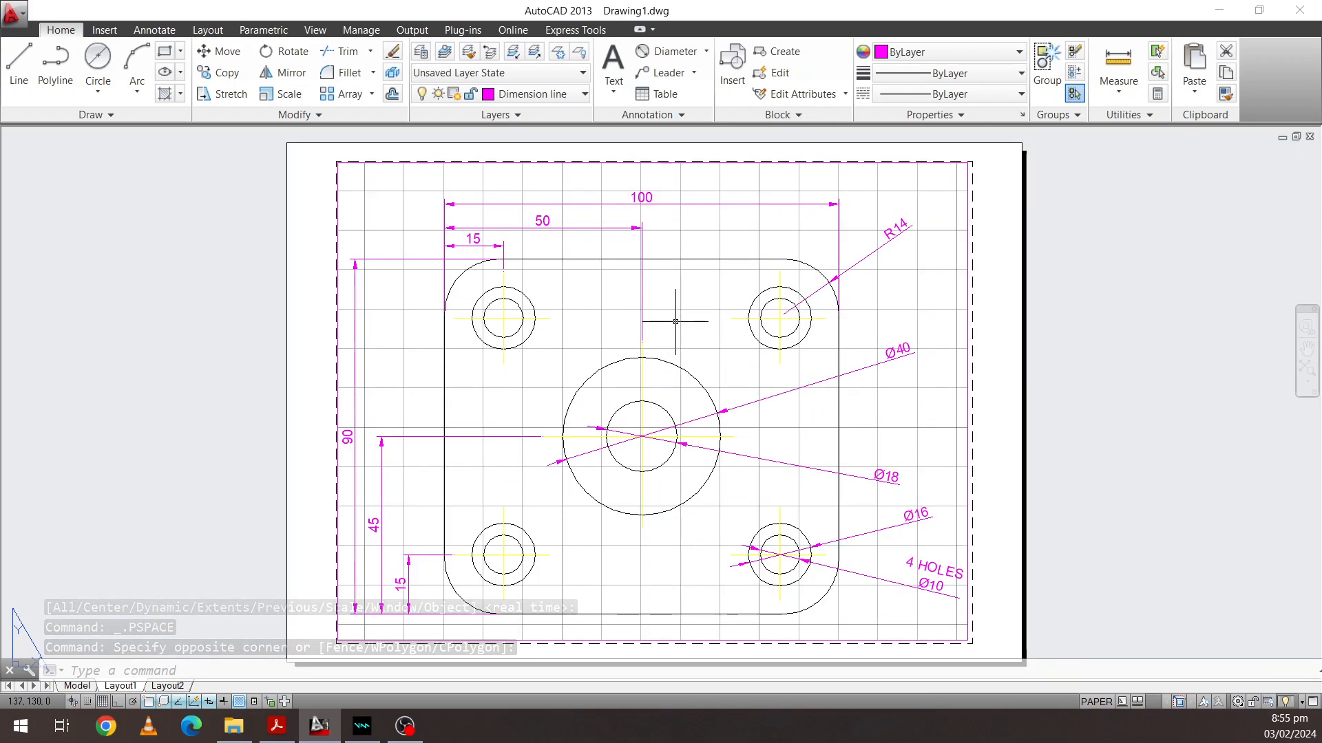
Preview the Layout1 plot using the DWG To PDF.pc3 plotter with the plot area kept as Layout, and close the preview
{"action": "left_click", "coordinate": [13, 22]}
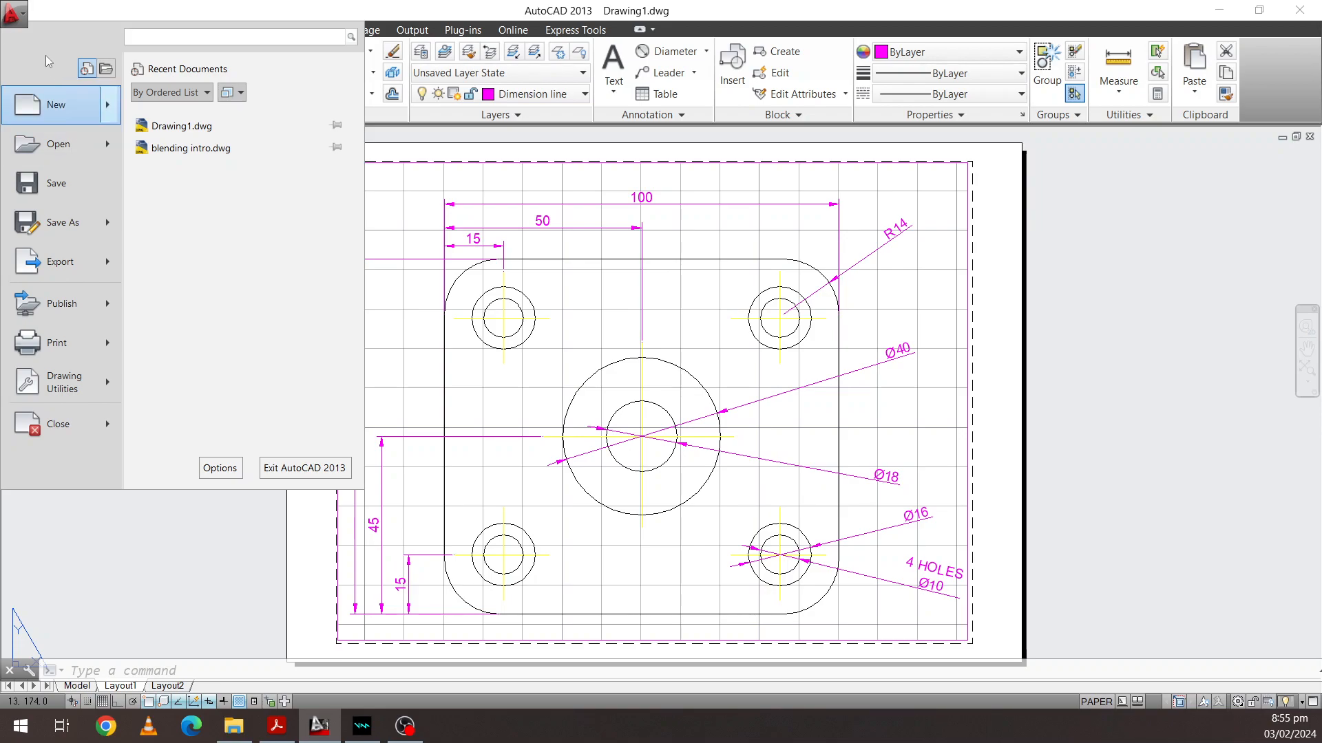
{"action": "left_click", "coordinate": [93, 345]}
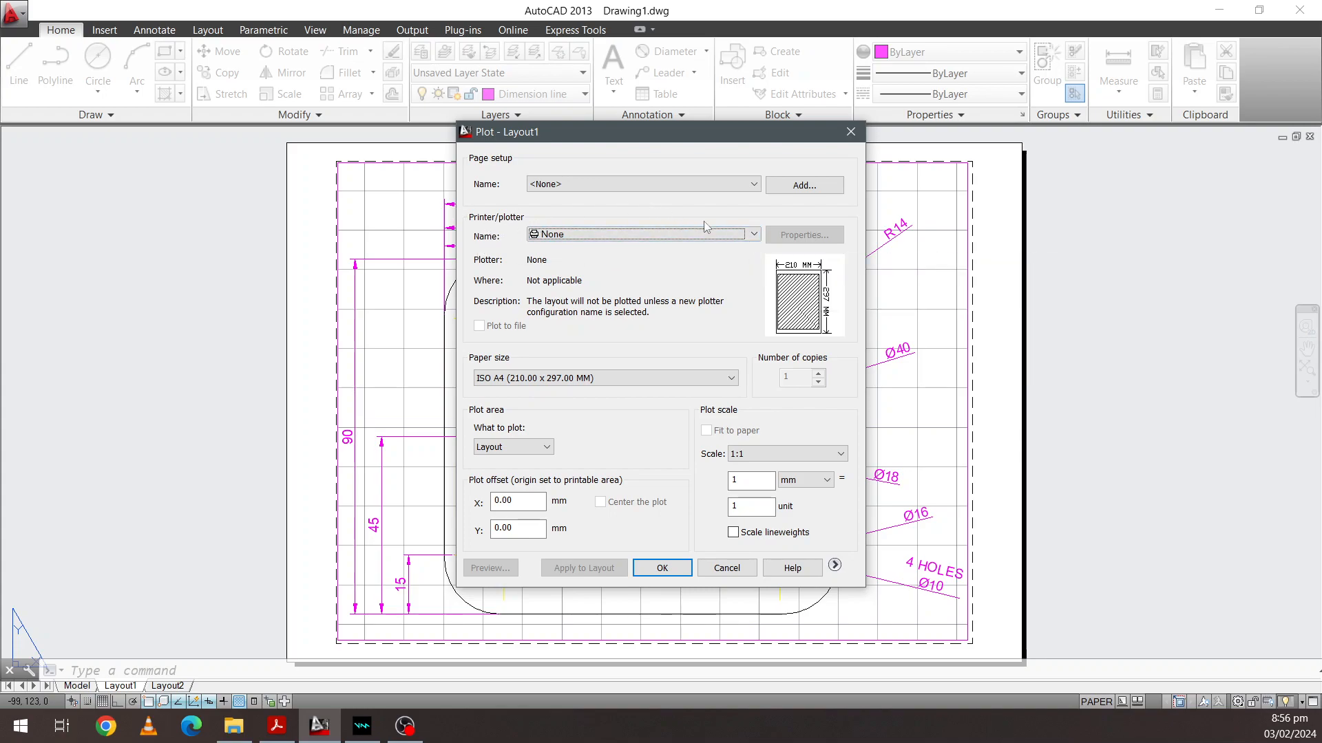
{"action": "left_click", "coordinate": [755, 235]}
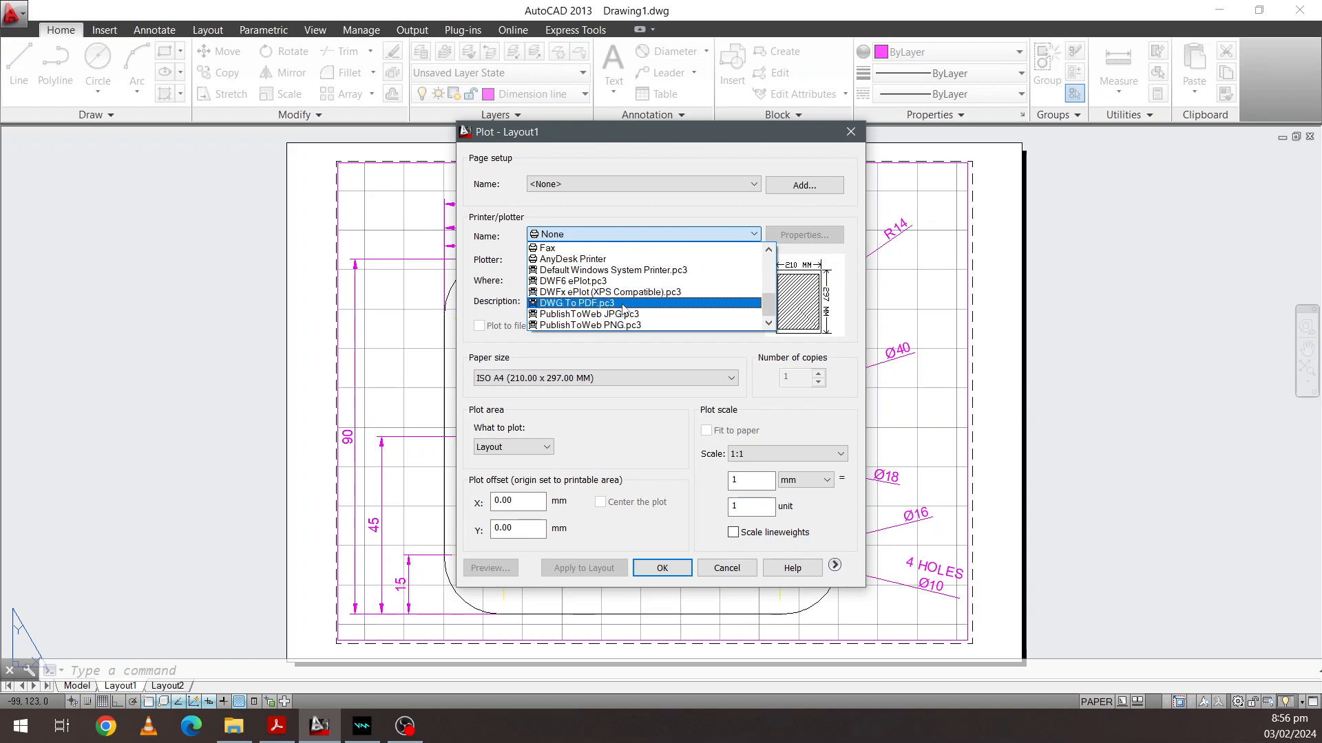
{"action": "left_click", "coordinate": [617, 304]}
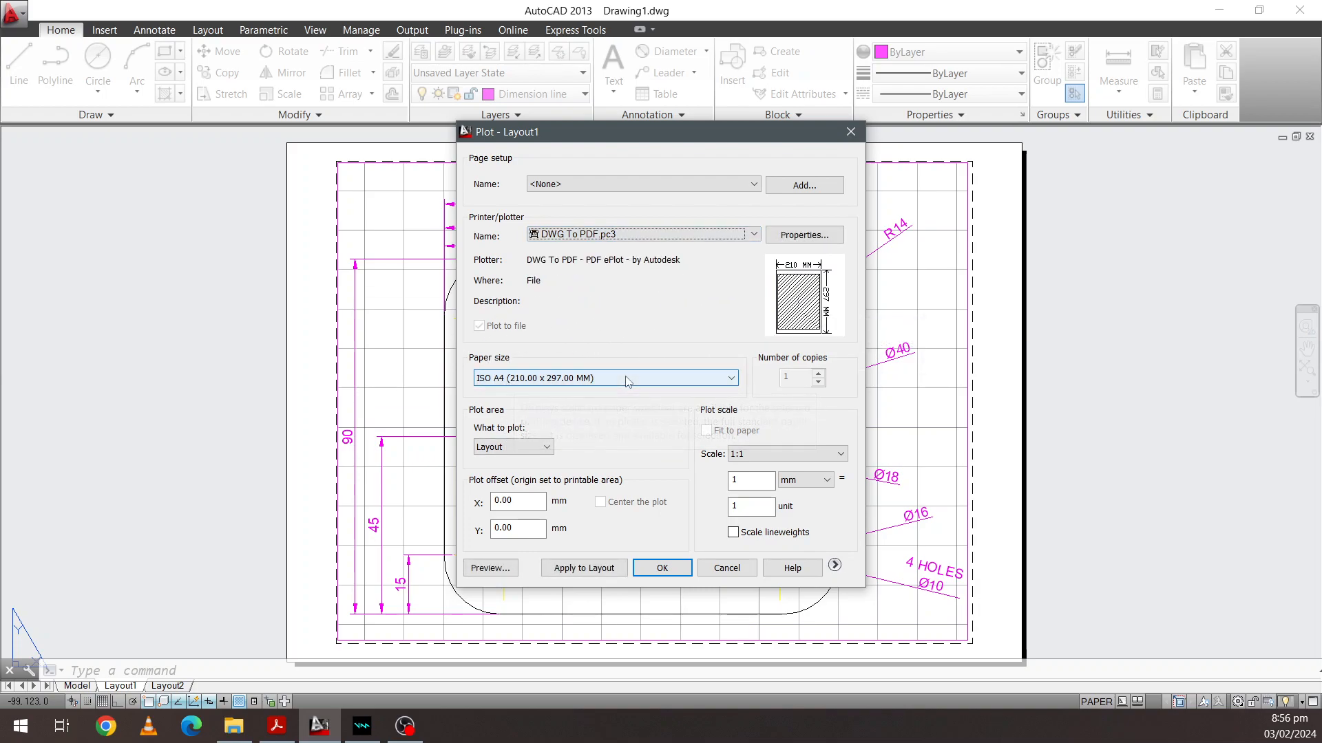
{"action": "left_click", "coordinate": [534, 447]}
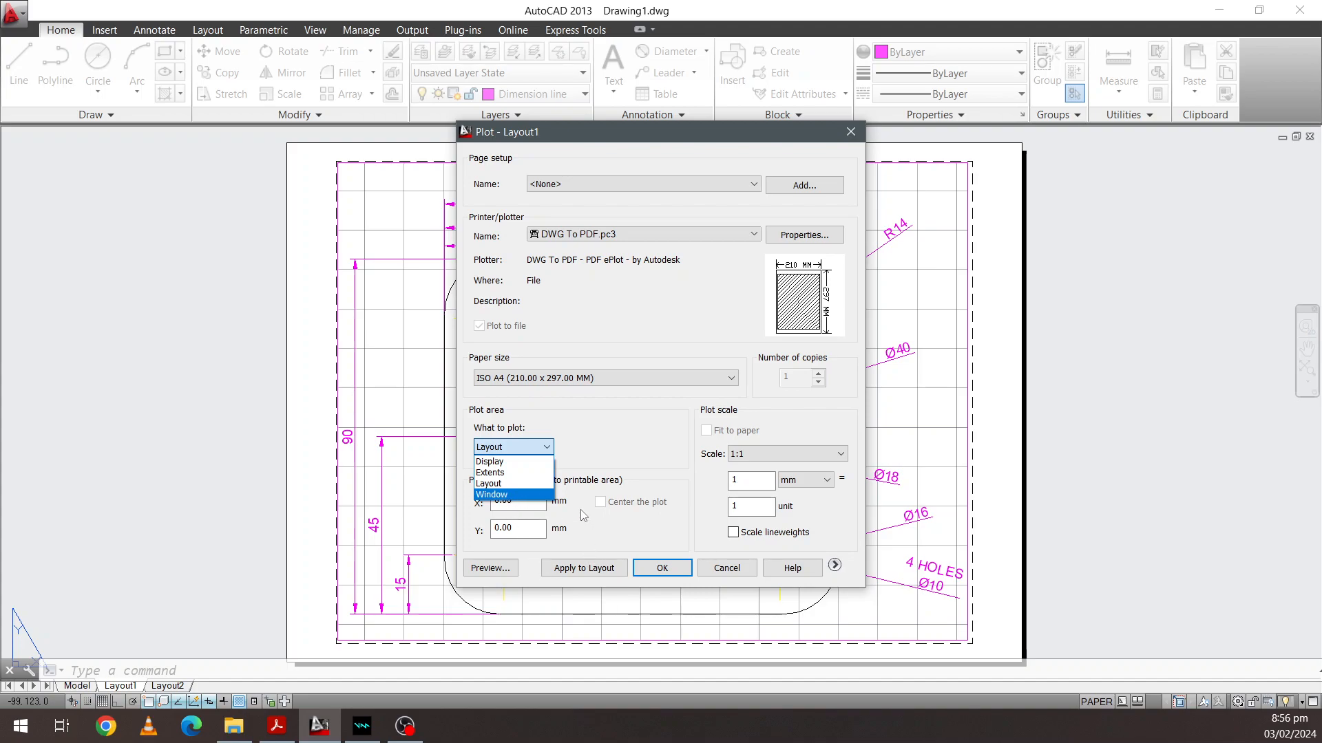
{"action": "left_click", "coordinate": [617, 423]}
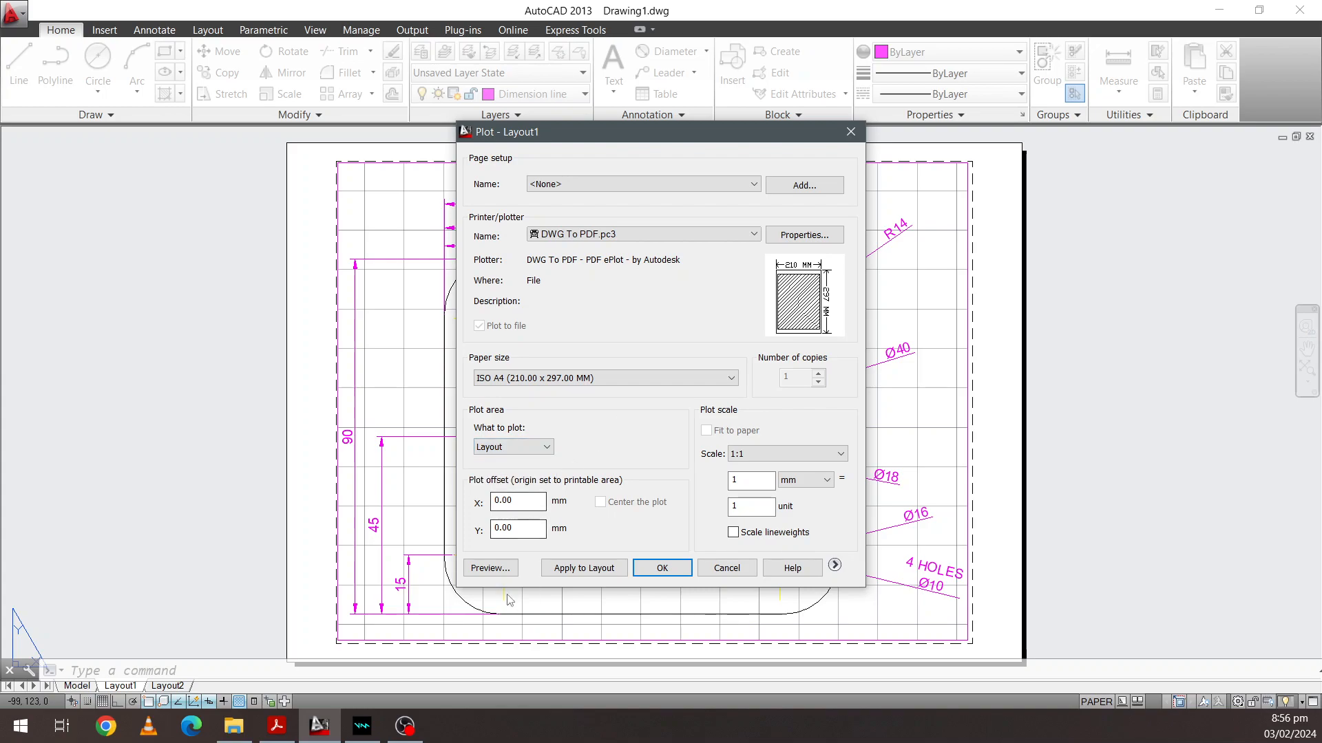
{"action": "left_click", "coordinate": [491, 567]}
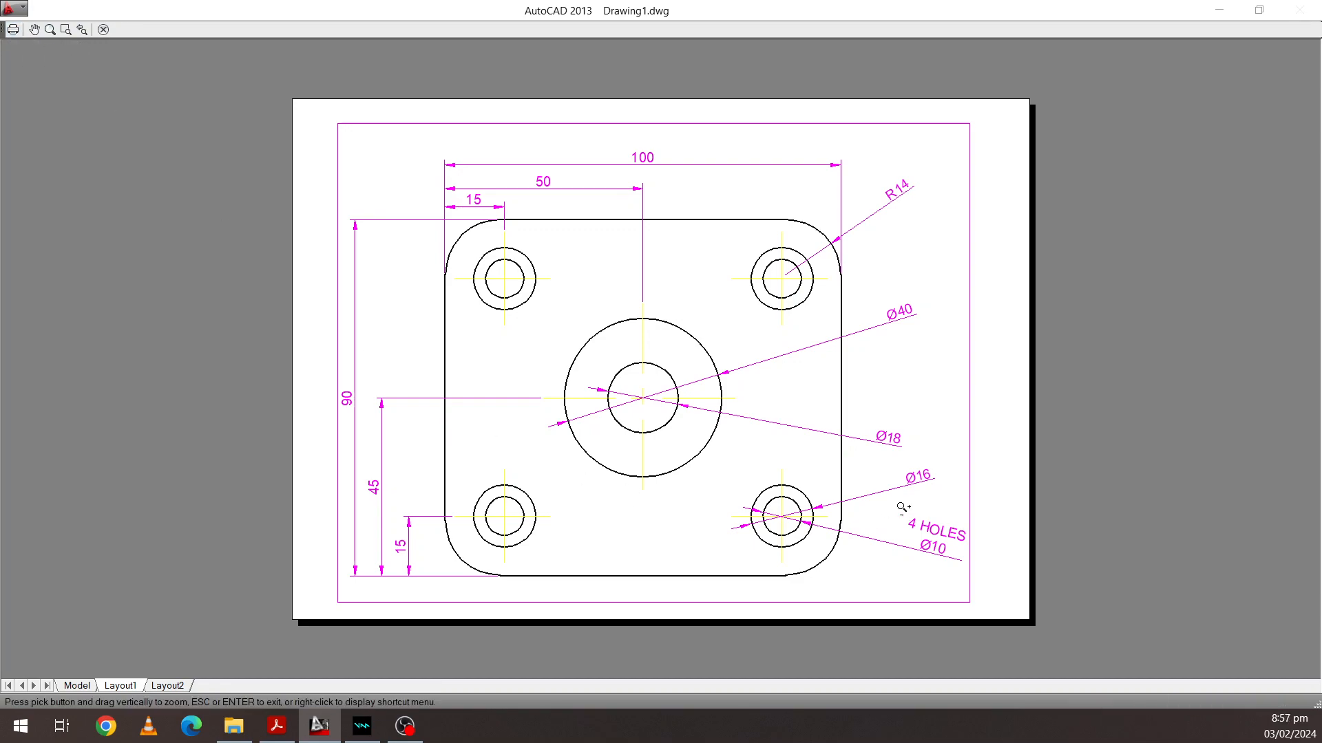
{"action": "left_click", "coordinate": [103, 30]}
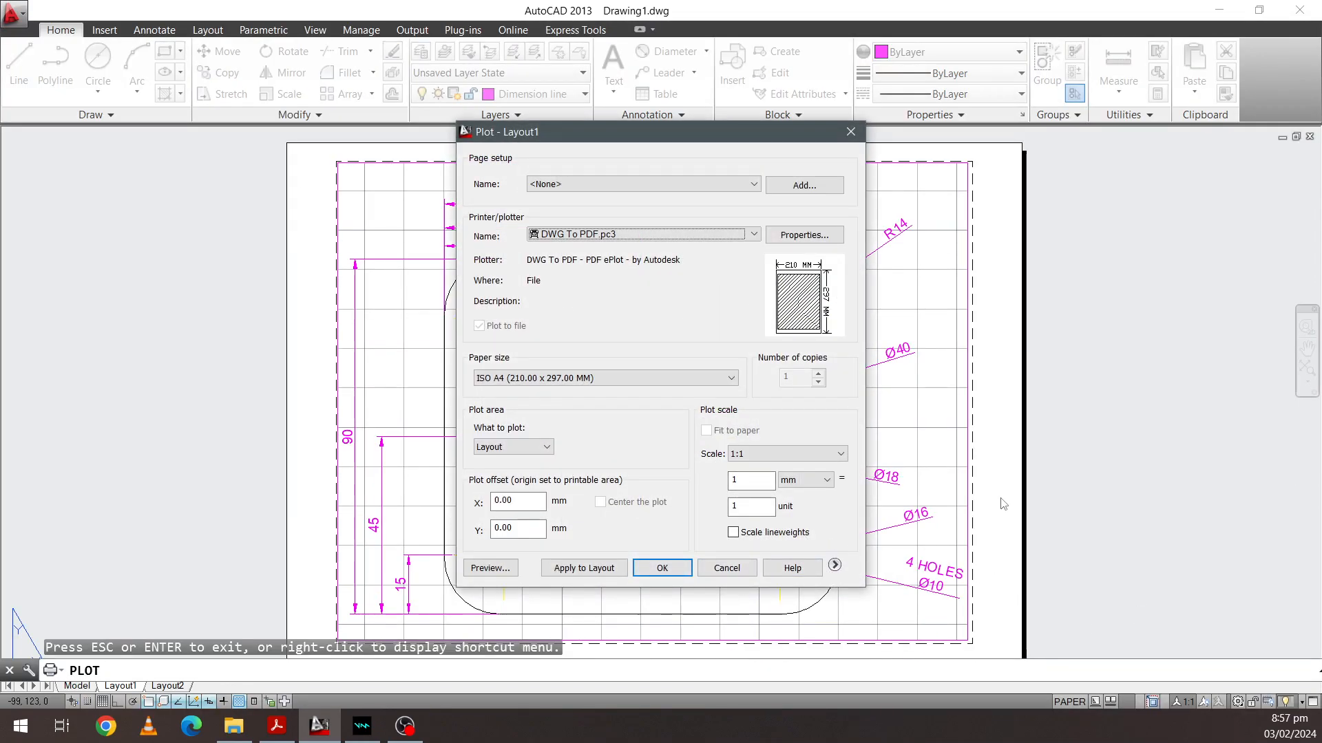
{"action": "left_click_drag", "start_coordinate": [648, 143], "coordinate": [319, 162]}
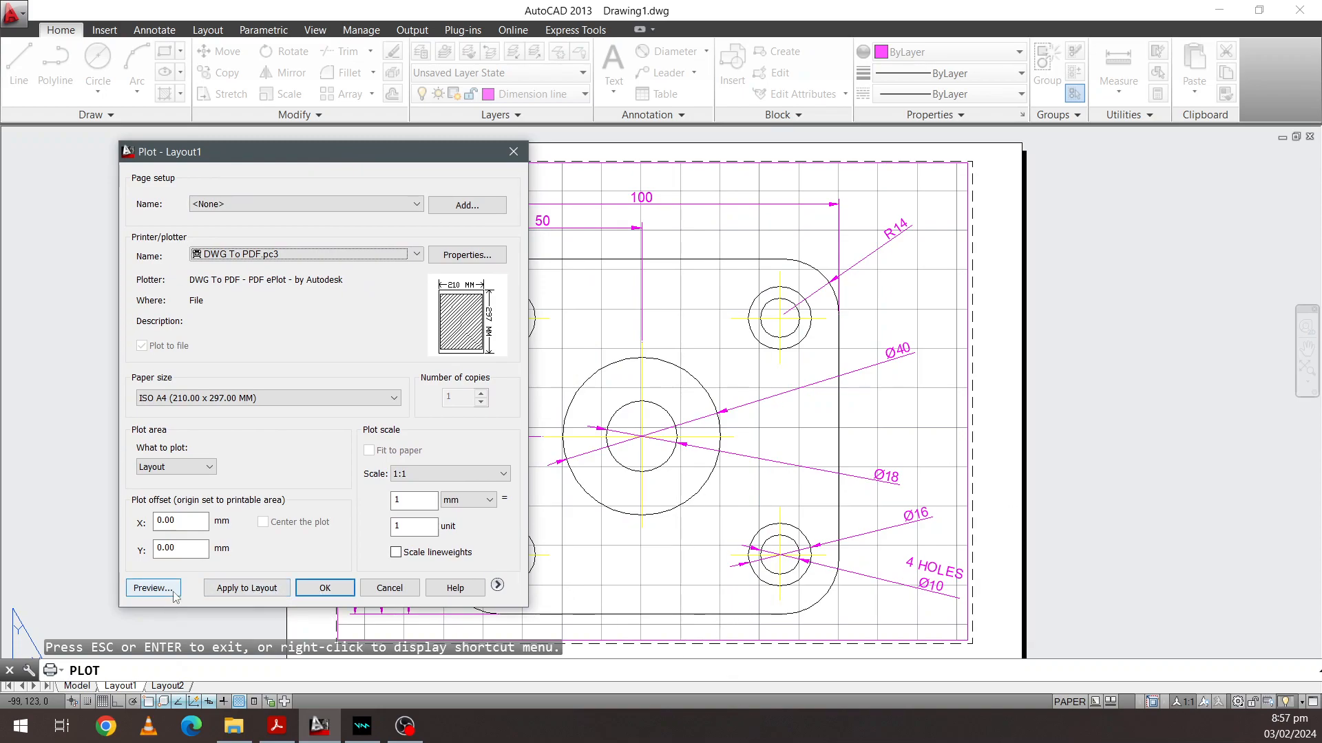
{"action": "left_click", "coordinate": [321, 589]}
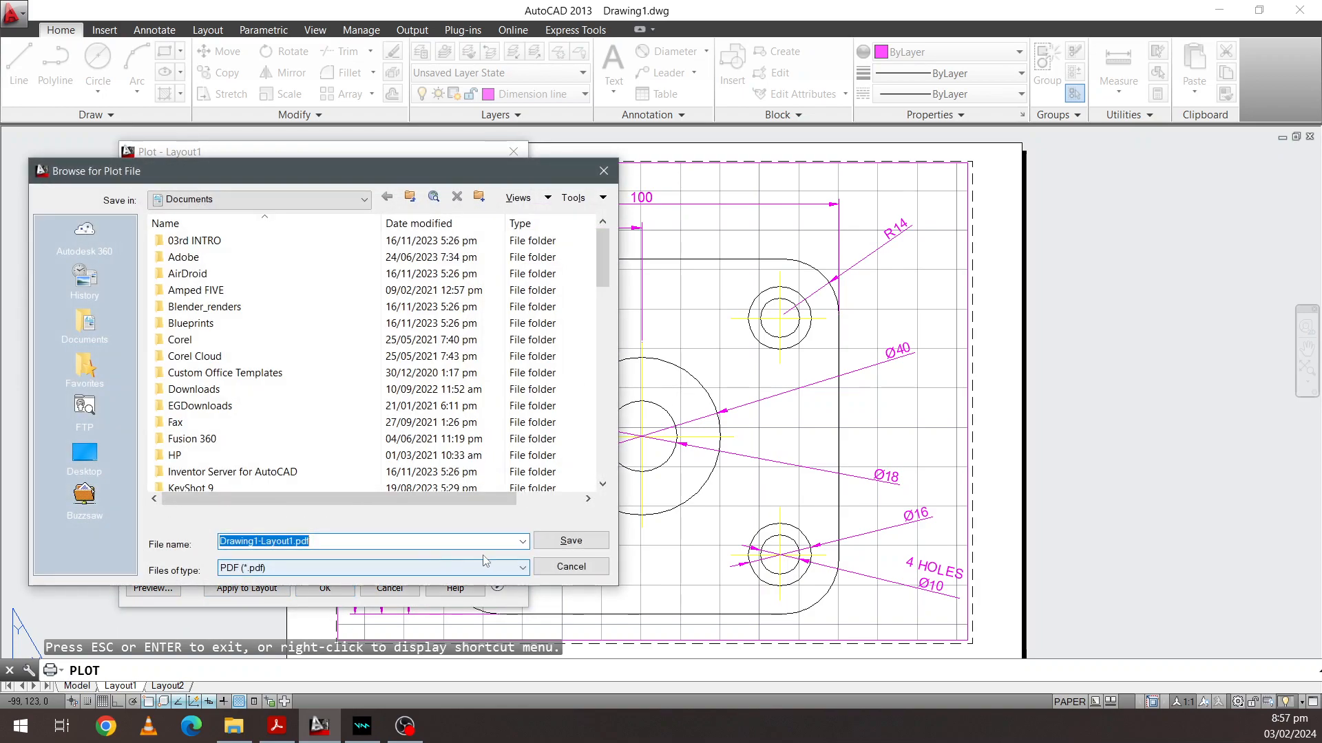
{"action": "left_click", "coordinate": [570, 567]}
{"action": "left_click", "coordinate": [390, 589]}
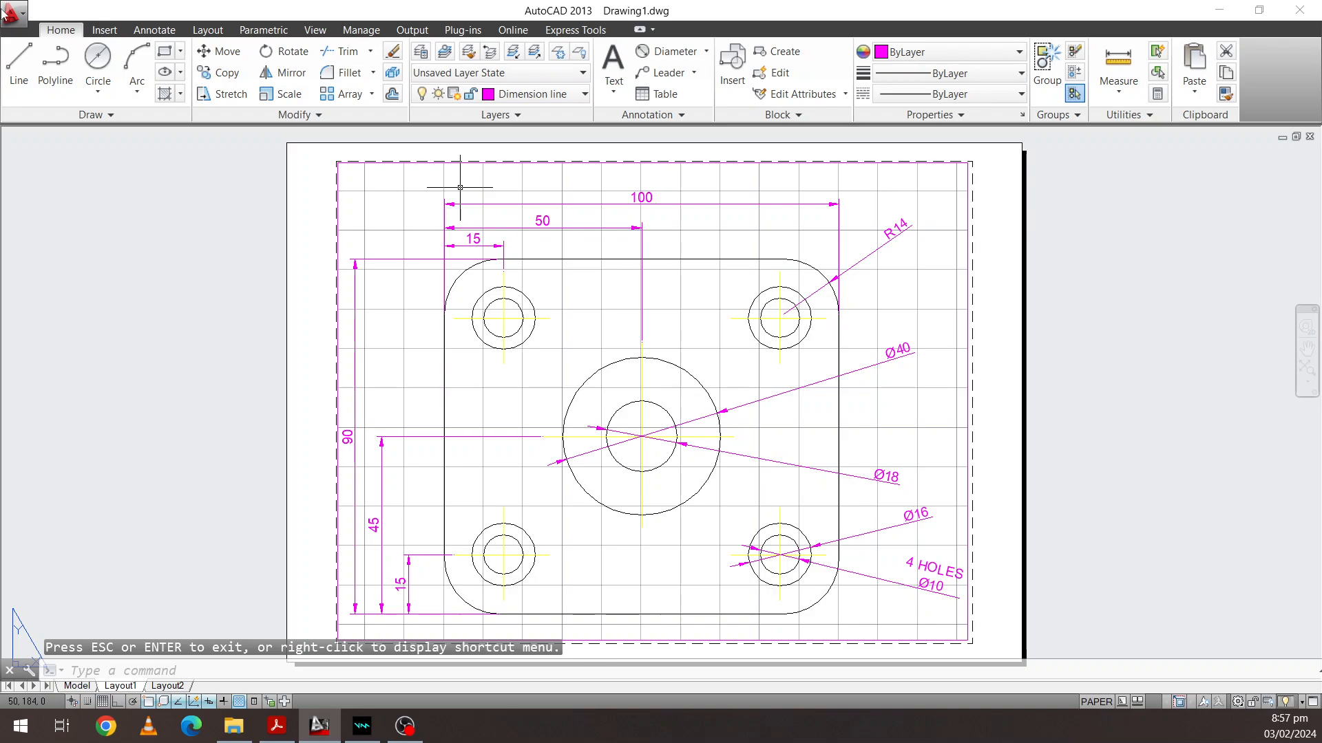
Save the drawing as the existing file Drawing1.dwg and bring up the file commands again
{"action": "left_click", "coordinate": [13, 12]}
{"action": "left_click", "coordinate": [13, 12]}
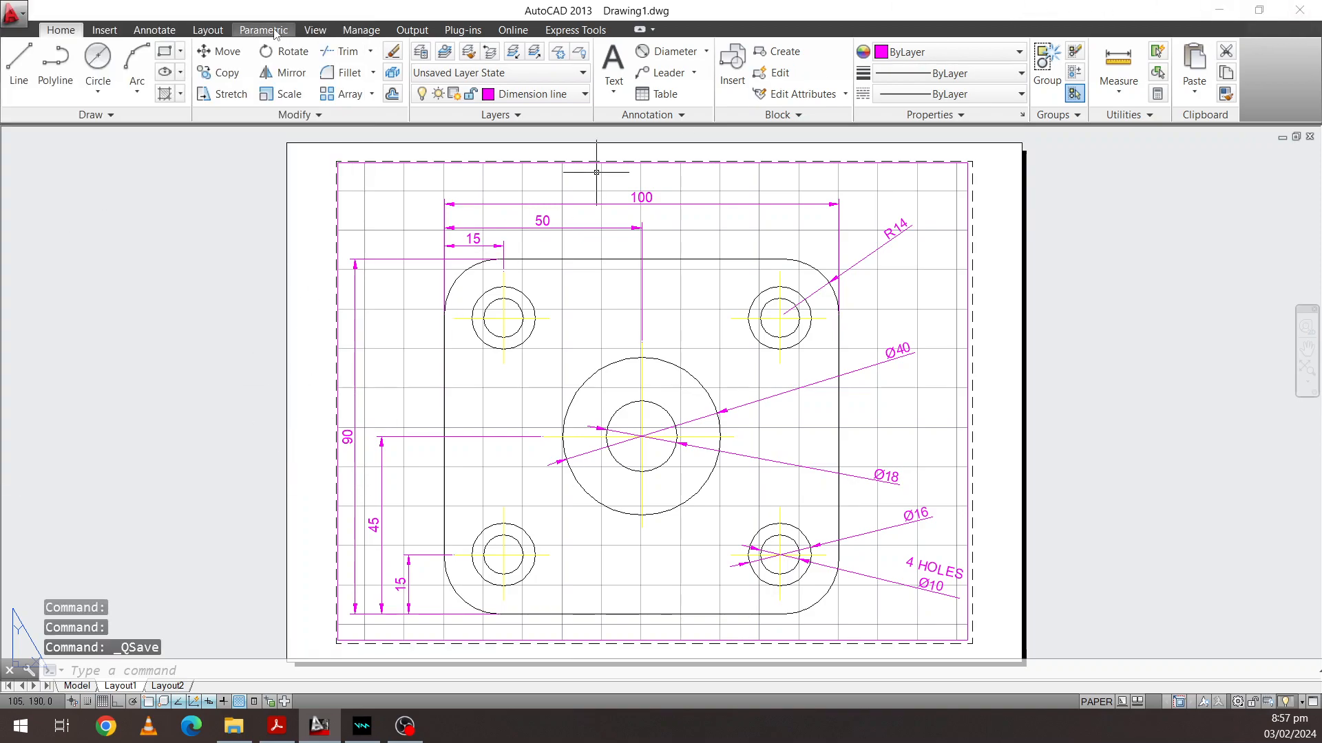
{"action": "left_click", "coordinate": [12, 13]}
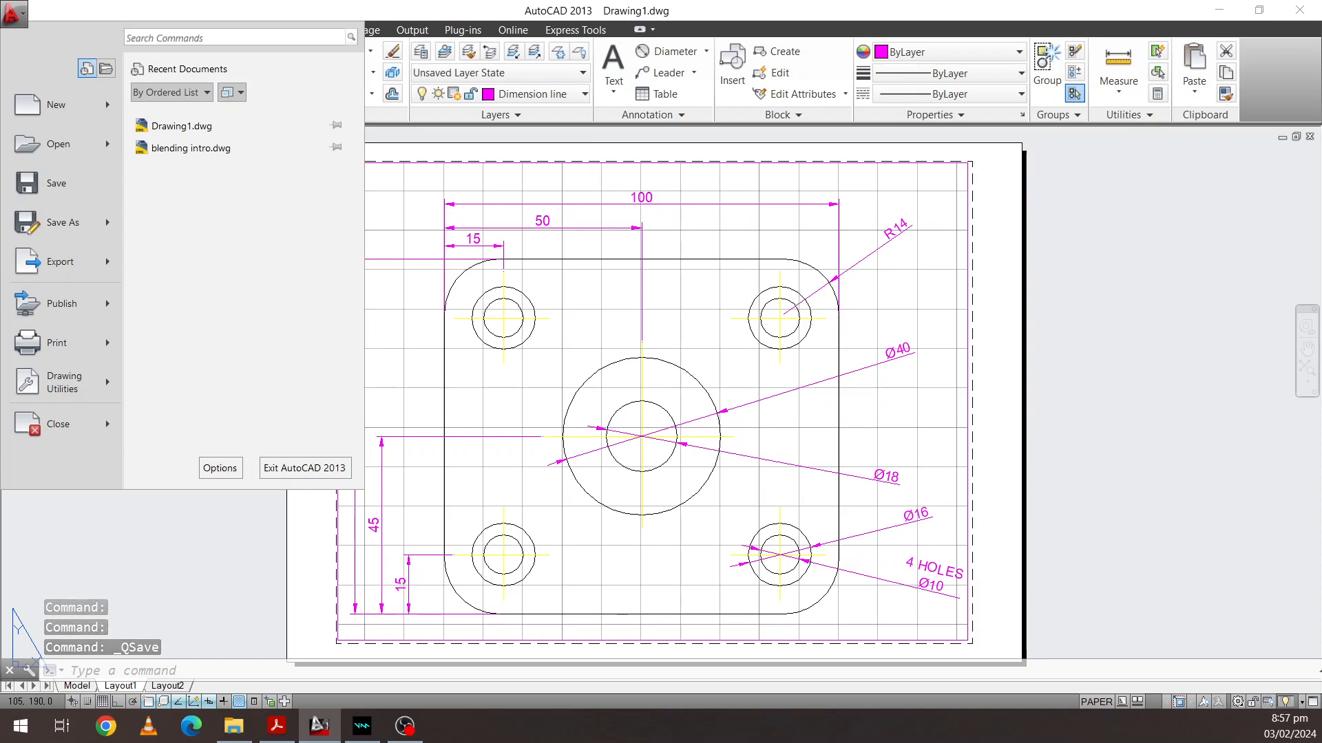